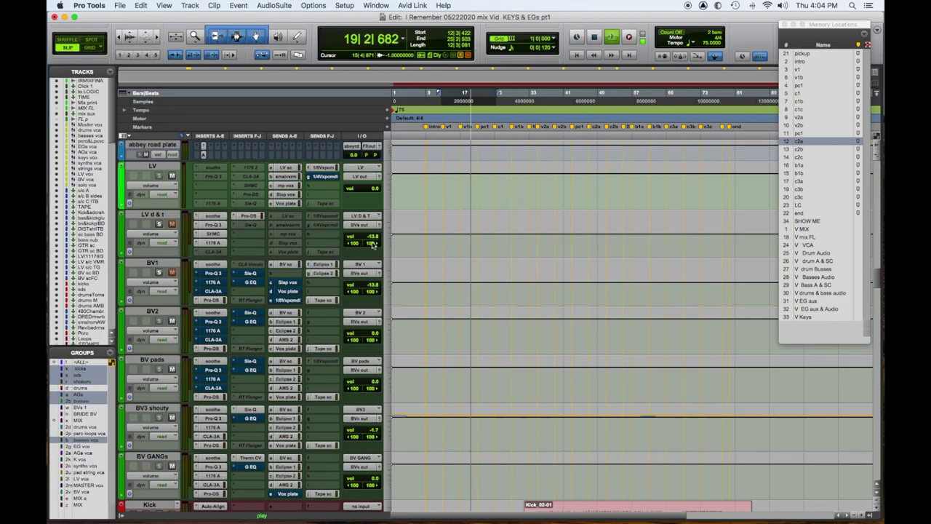
Step: Adjust the depth of the soothe insert on the LV track and close the plug-in
{"action": "scroll", "coordinate": [564, 268], "scroll_direction": "down", "scroll_amount": 2}
{"action": "scroll", "coordinate": [559, 276], "scroll_direction": "up", "scroll_amount": 4}
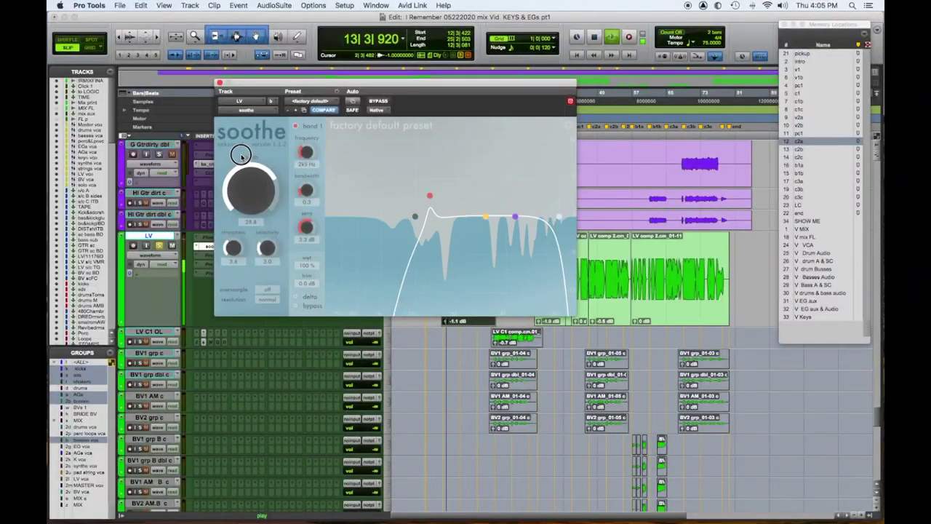
{"action": "left_click_drag", "start_coordinate": [241, 155], "coordinate": [240, 181]}
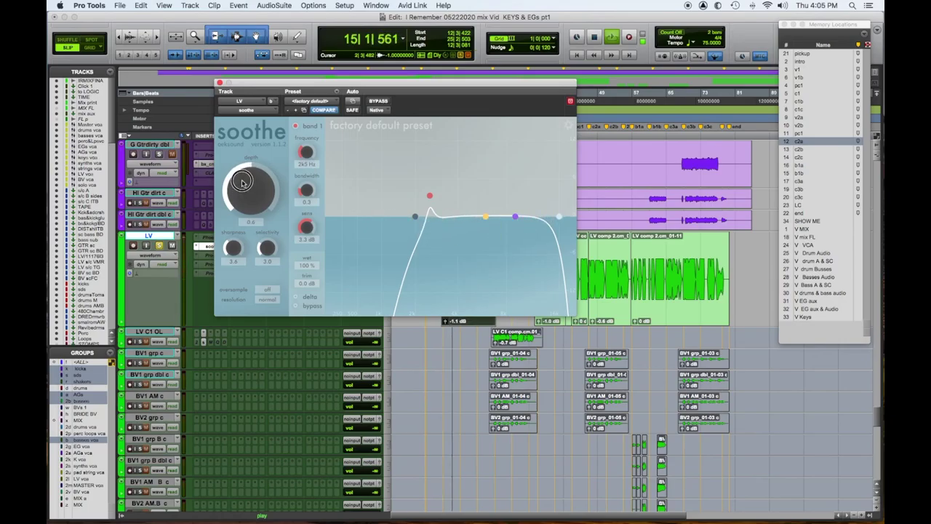
{"action": "left_click", "coordinate": [220, 81]}
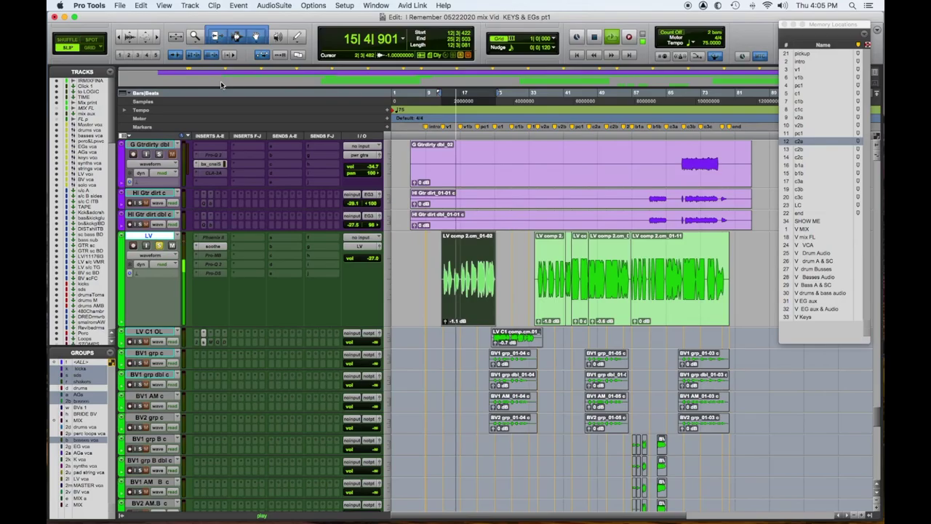
Step: Activate Pro-MB on the LV track, audition both bands solo and shift the upper band slightly lower in frequency
{"action": "left_click", "coordinate": [218, 257]}
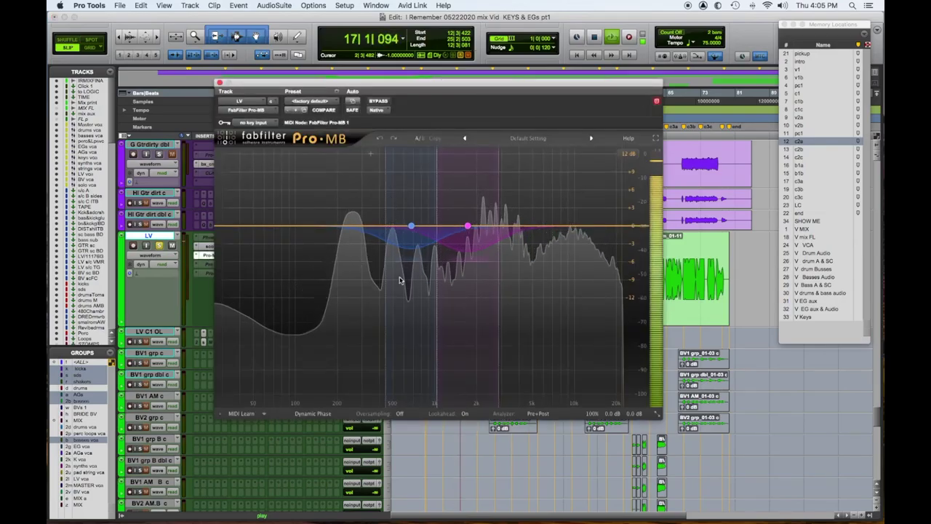
{"action": "left_click", "coordinate": [394, 156]}
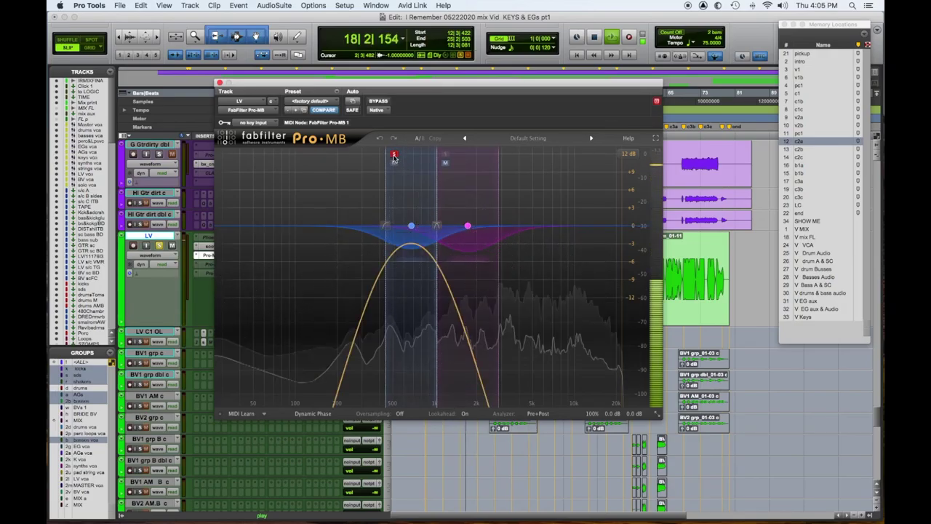
{"action": "left_click", "coordinate": [394, 155]}
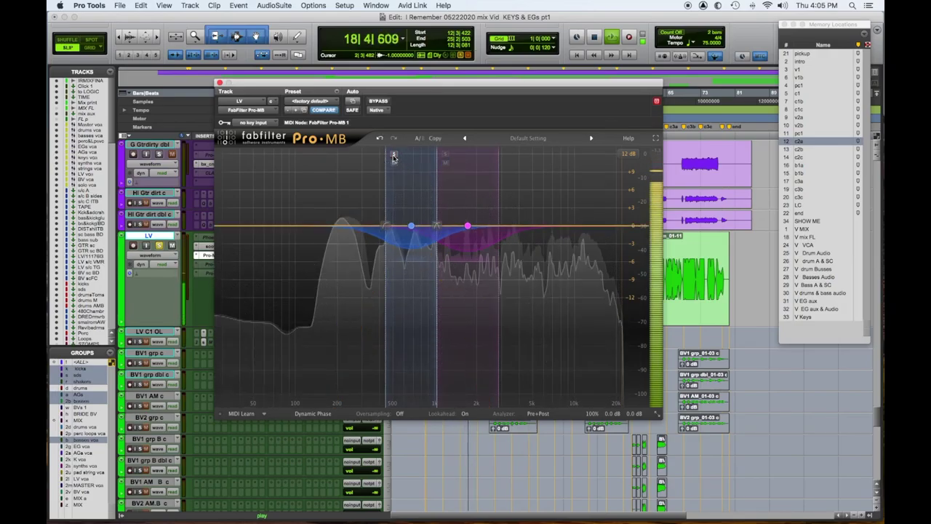
{"action": "left_click", "coordinate": [446, 154]}
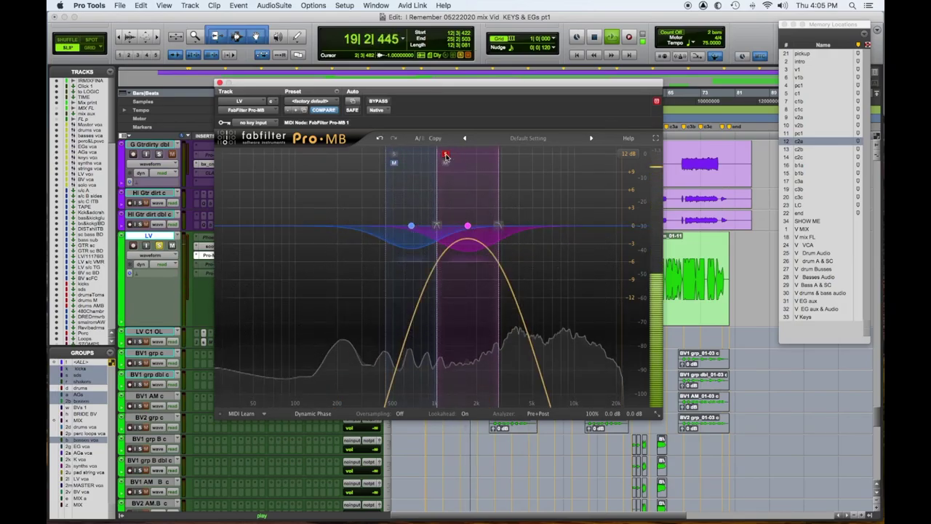
{"action": "left_click", "coordinate": [468, 226]}
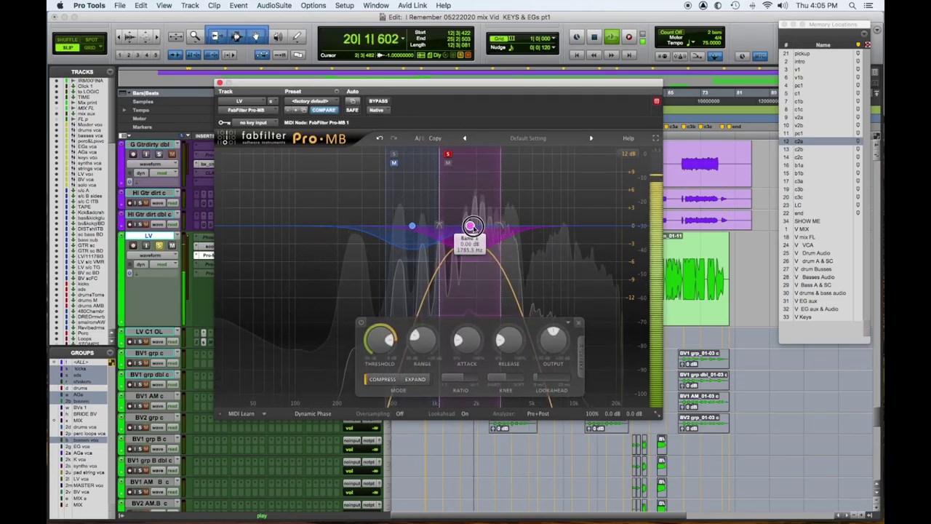
{"action": "left_click_drag", "start_coordinate": [468, 230], "coordinate": [465, 227]}
{"action": "left_click", "coordinate": [442, 154]}
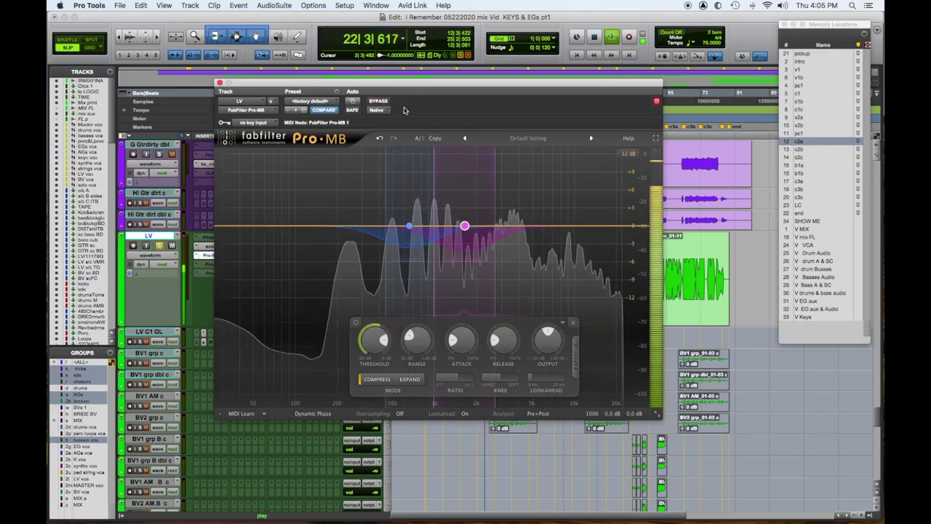
{"action": "left_click", "coordinate": [220, 82]}
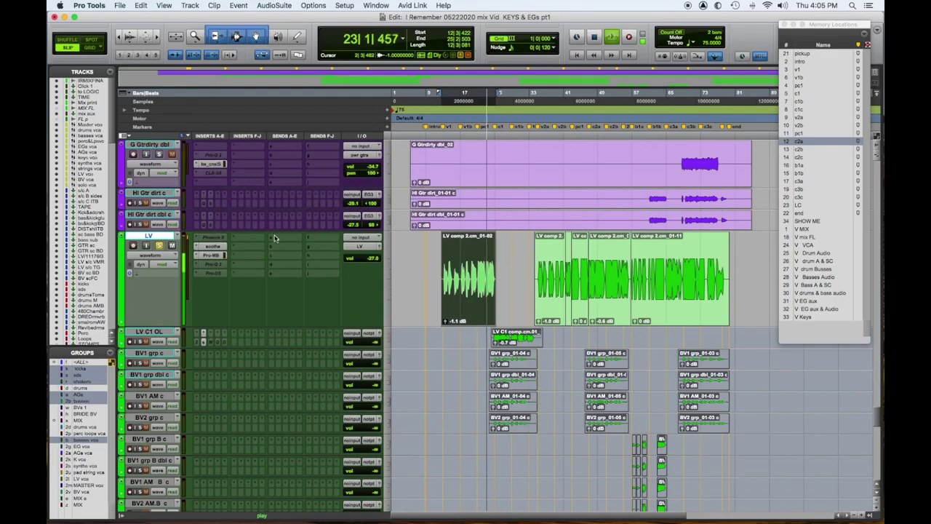
Step: Move LV's inactive Pro-DS into the F-J inserts, and in Pro-Q 2 move the existing midrange cut just above 500 Hz, deeper and narrower
{"action": "left_click", "coordinate": [220, 275]}
{"action": "mouse_move", "coordinate": [232, 270]}
{"action": "left_mouse_down"}
{"action": "mouse_move", "coordinate": [240, 266]}
{"action": "mouse_move", "coordinate": [224, 269]}
{"action": "mouse_move", "coordinate": [248, 255]}
{"action": "mouse_move", "coordinate": [216, 267]}
{"action": "left_mouse_up"}
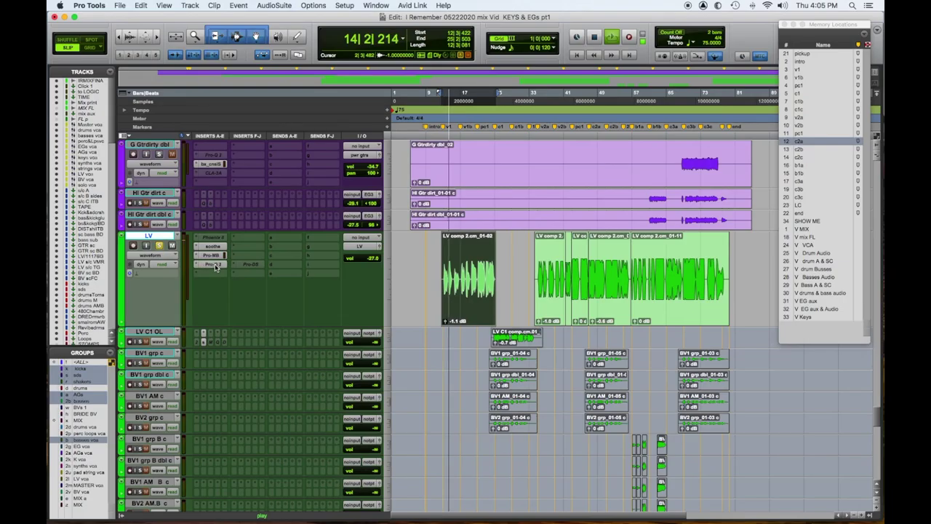
{"action": "left_click", "coordinate": [216, 266]}
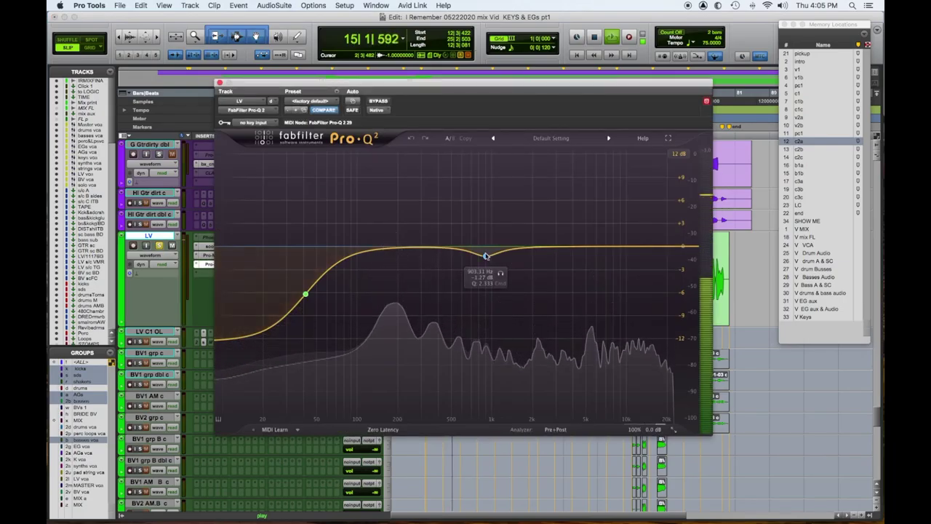
{"action": "left_click_drag", "start_coordinate": [485, 252], "coordinate": [458, 163]}
{"action": "left_click_drag", "start_coordinate": [493, 379], "coordinate": [450, 424]}
Step: Add a narrow Pro-Q 2 cut slightly above 1 kHz and raise the low shelf to just below 100 Hz
{"action": "left_click_drag", "start_coordinate": [531, 245], "coordinate": [533, 206]}
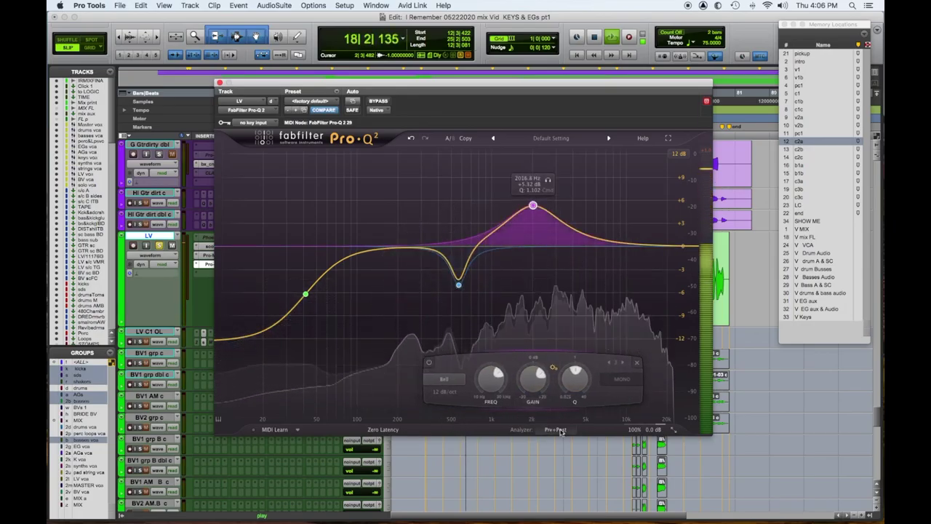
{"action": "left_click", "coordinate": [556, 430]}
{"action": "mouse_move", "coordinate": [575, 378]}
{"action": "left_mouse_down"}
{"action": "mouse_move", "coordinate": [575, 356]}
{"action": "mouse_move", "coordinate": [575, 382]}
{"action": "left_mouse_up"}
{"action": "left_click_drag", "start_coordinate": [533, 198], "coordinate": [504, 167]}
{"action": "left_click_drag", "start_coordinate": [548, 382], "coordinate": [509, 439]}
{"action": "left_click_drag", "start_coordinate": [320, 305], "coordinate": [367, 313]}
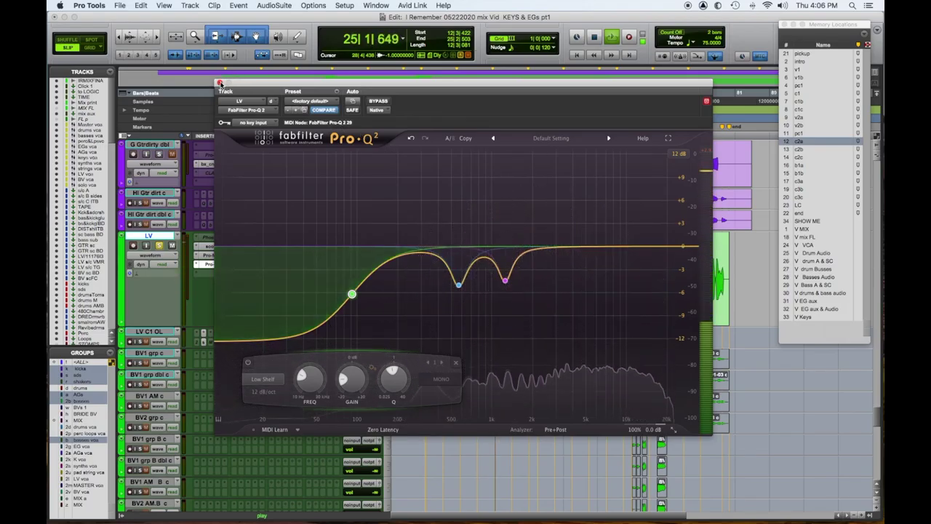
{"action": "left_click", "coordinate": [219, 83]}
Step: Enlarge the LV C1 OL track and route its output to the LV (Mono) bus
{"action": "left_click", "coordinate": [246, 265]}
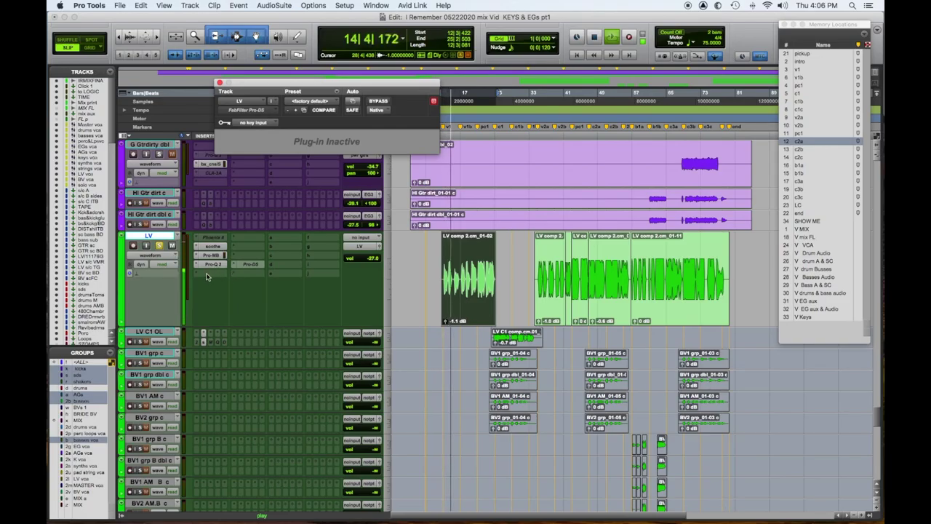
{"action": "left_click", "coordinate": [388, 334]}
{"action": "left_click", "coordinate": [401, 351]}
{"action": "left_click", "coordinate": [362, 342]}
{"action": "mouse_move", "coordinate": [364, 350]}
{"action": "mouse_move", "coordinate": [442, 354]}
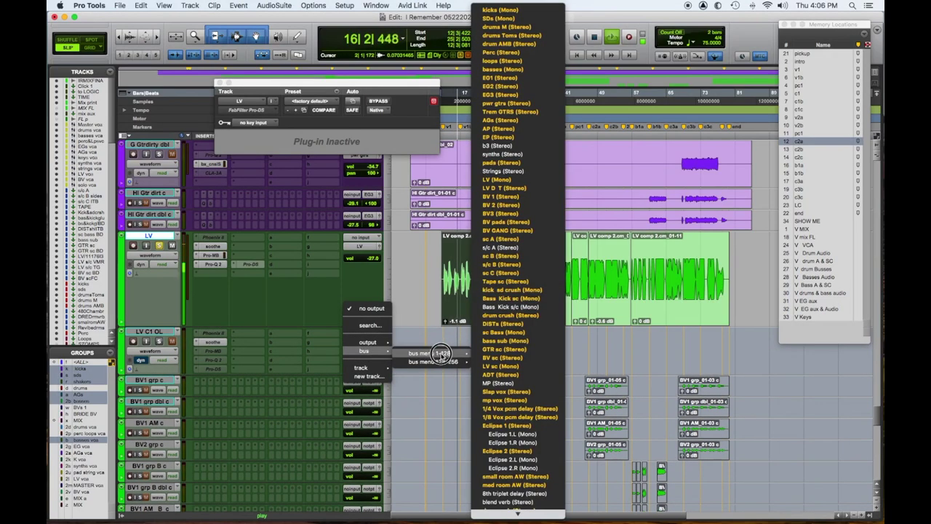
{"action": "left_click", "coordinate": [500, 181]}
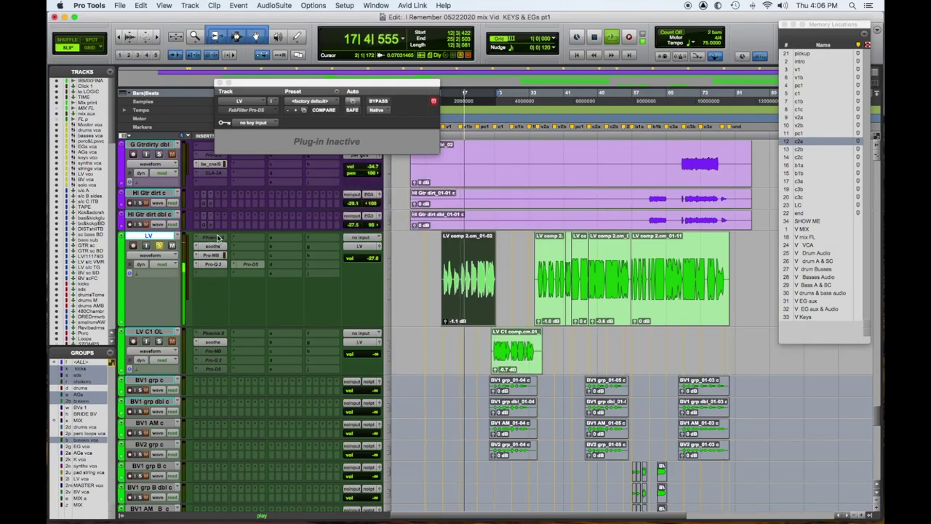
Step: Activate Phoenix II on LV with process 33.48, output trim 0.83, Opal brightness and Dark Essence type, and compare it with bypass
{"action": "left_click", "coordinate": [217, 238]}
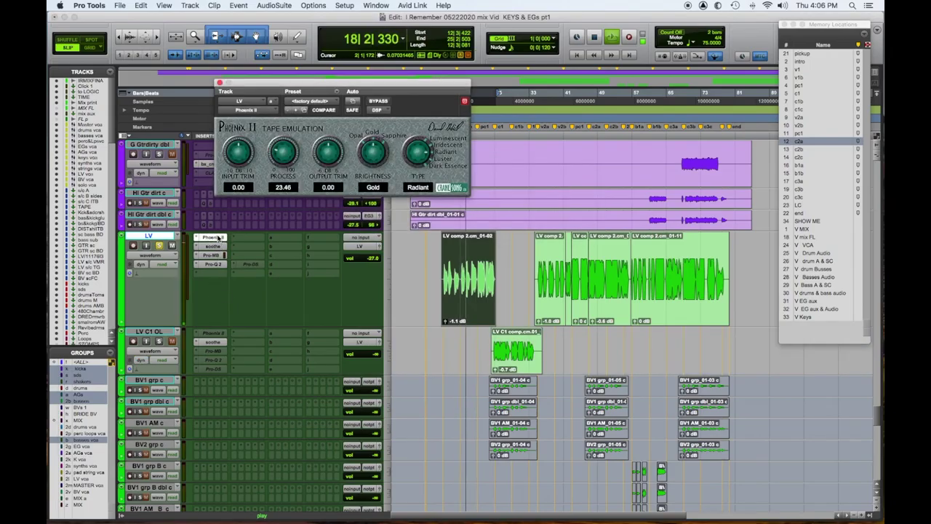
{"action": "left_click_drag", "start_coordinate": [283, 132], "coordinate": [284, 134]}
{"action": "left_click", "coordinate": [368, 186]}
{"action": "left_click_drag", "start_coordinate": [409, 159], "coordinate": [410, 99]}
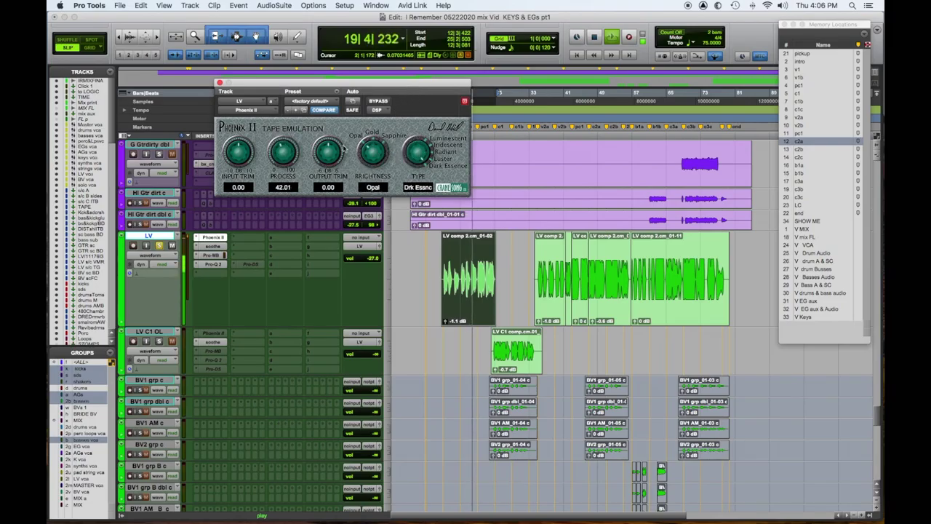
{"action": "left_click_drag", "start_coordinate": [334, 156], "coordinate": [290, 169]}
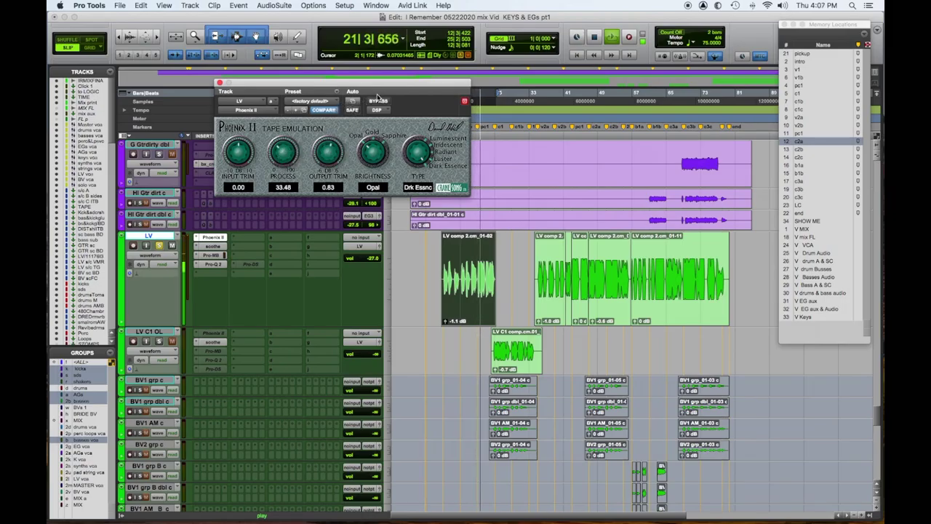
{"action": "left_click", "coordinate": [378, 99]}
{"action": "left_click", "coordinate": [379, 101]}
{"action": "left_click", "coordinate": [220, 83]}
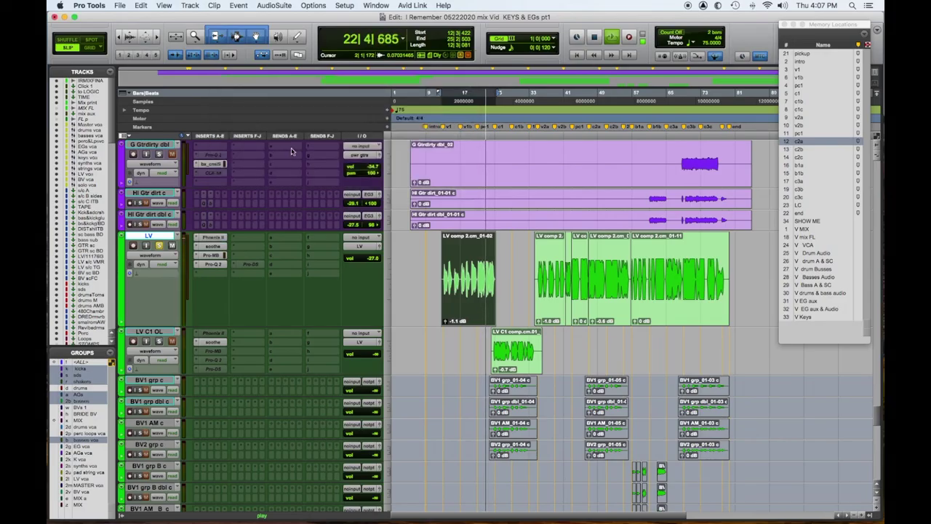
Step: Reduce the Phoenix II process amount on LV to 21.19 and compare the effect with bypass
{"action": "left_click", "coordinate": [216, 237]}
{"action": "left_click", "coordinate": [216, 237]}
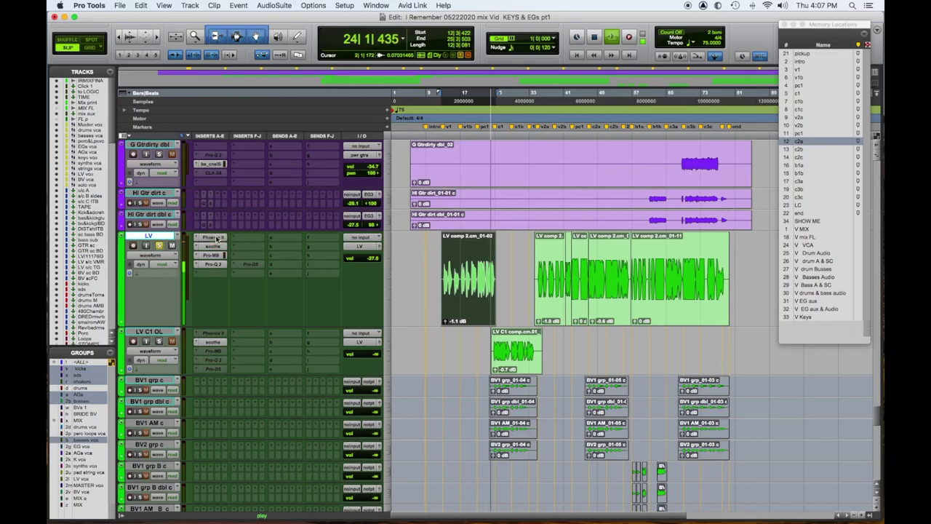
{"action": "left_click_drag", "start_coordinate": [275, 159], "coordinate": [273, 168]}
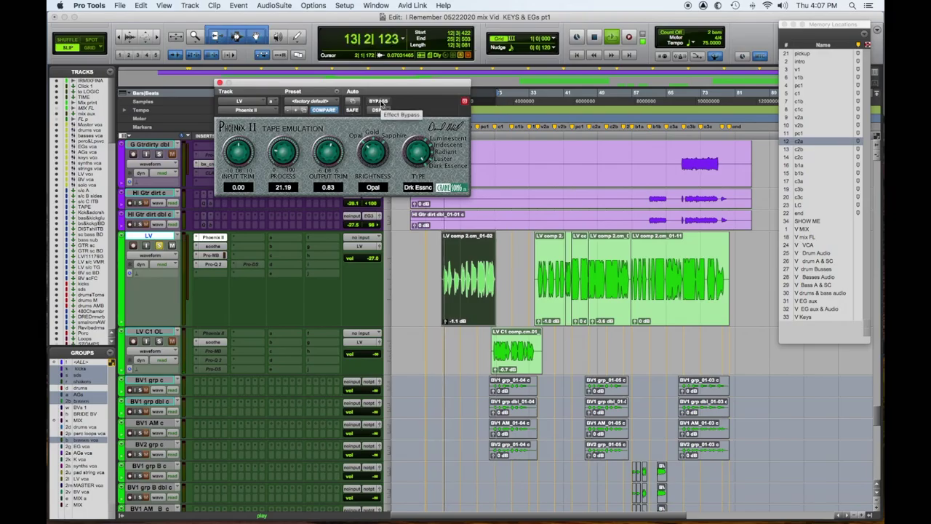
{"action": "left_click", "coordinate": [381, 104]}
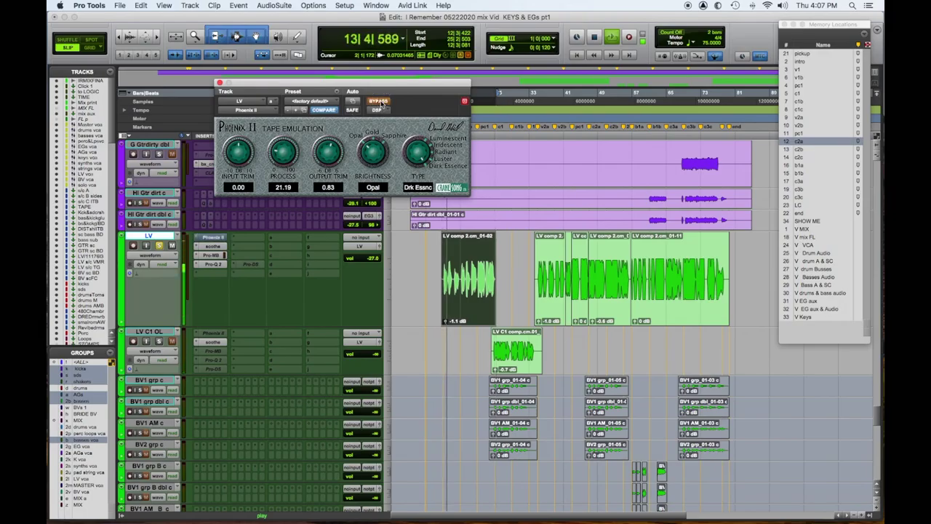
{"action": "left_click", "coordinate": [381, 104]}
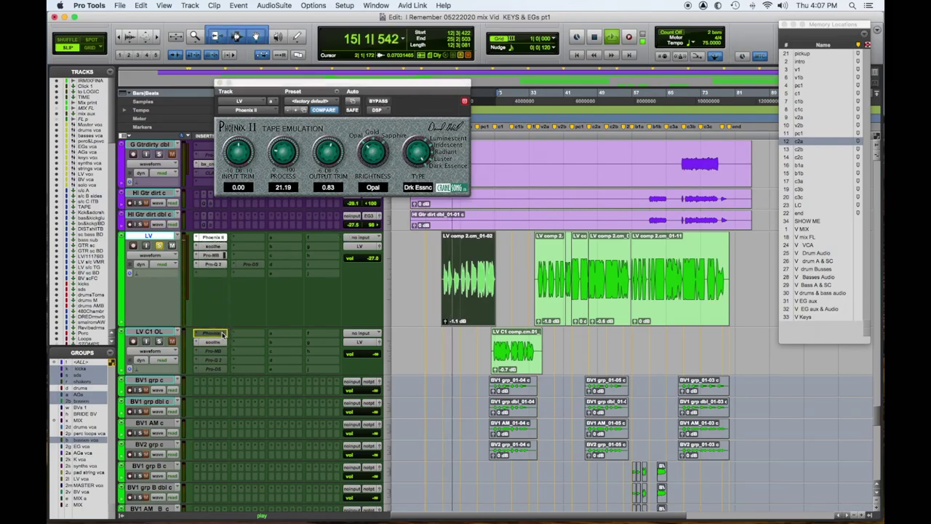
Step: Copy the Phoenix II, Pro-MB and Pro-Q 2 inserts from LV to LV C1 OL and set LV C1 OL's volume to -27.9
{"action": "left_click_drag", "start_coordinate": [216, 243], "coordinate": [221, 336]}
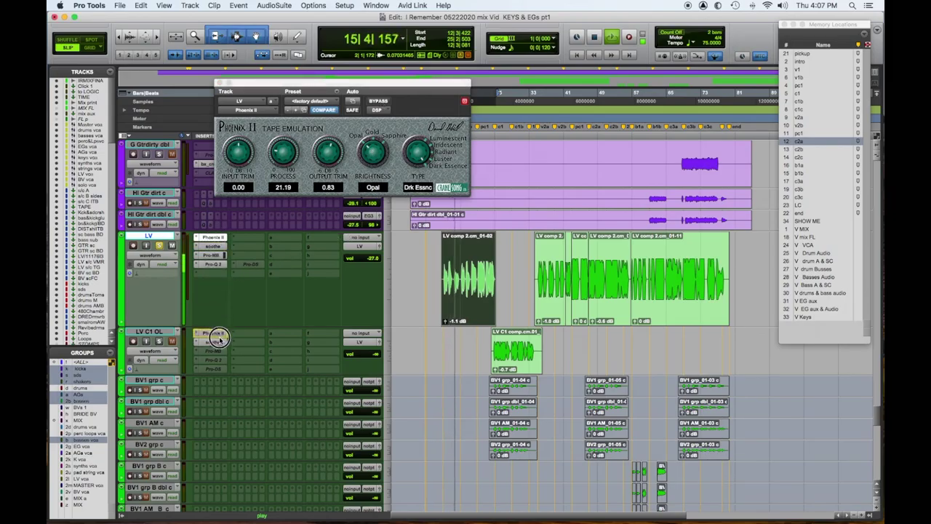
{"action": "left_click_drag", "start_coordinate": [216, 255], "coordinate": [222, 361]}
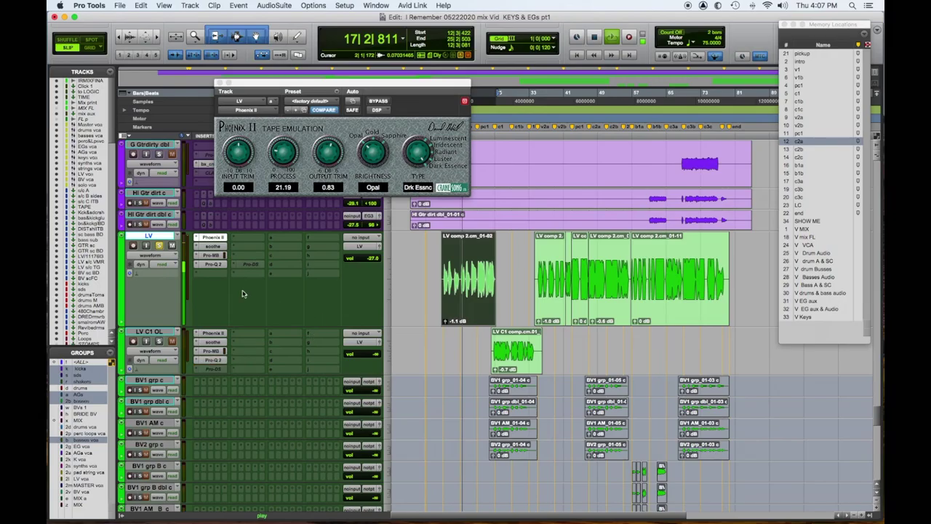
{"action": "left_click_drag", "start_coordinate": [362, 354], "coordinate": [363, 341]}
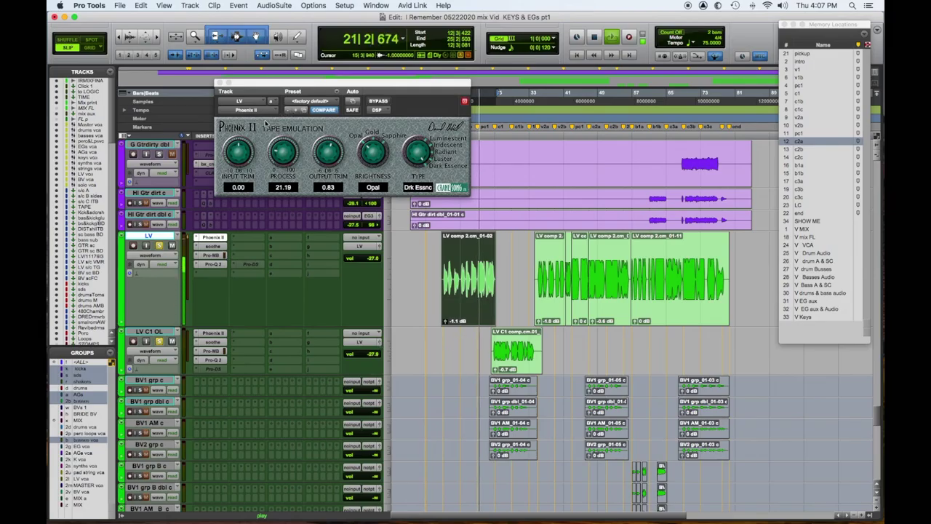
{"action": "left_click", "coordinate": [219, 82]}
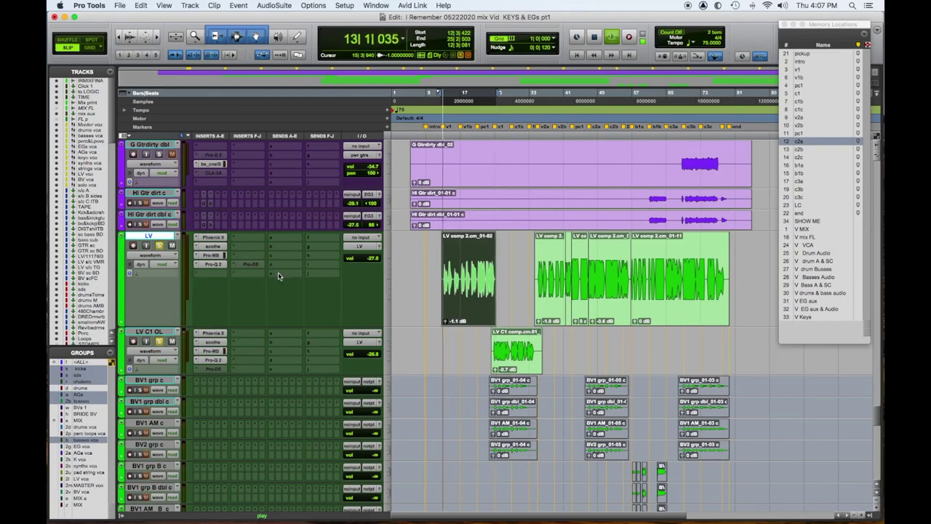
Step: Play from bar 21, adjust Pro-DS on LV C1 OL with a 5.725 to 16.34 kHz detection band, and copy it to LV's fifth insert
{"action": "left_click", "coordinate": [480, 328]}
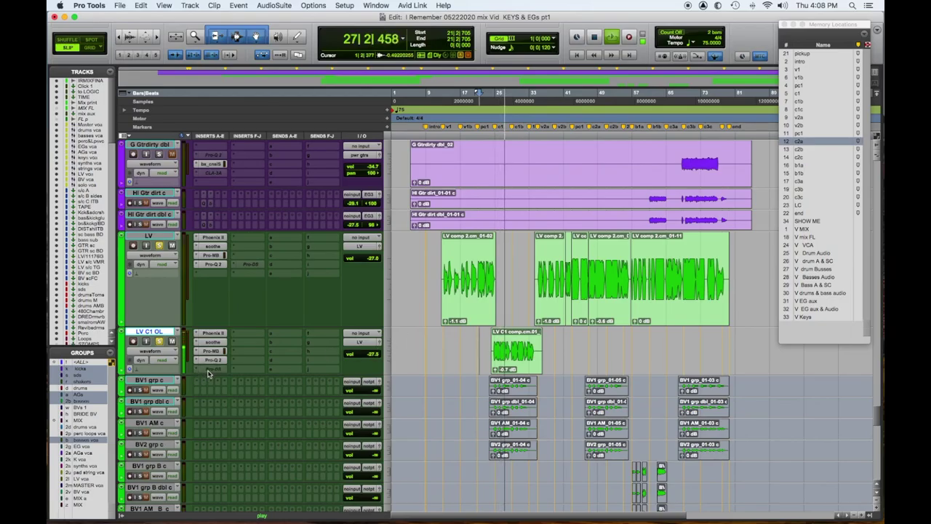
{"action": "left_click", "coordinate": [210, 369]}
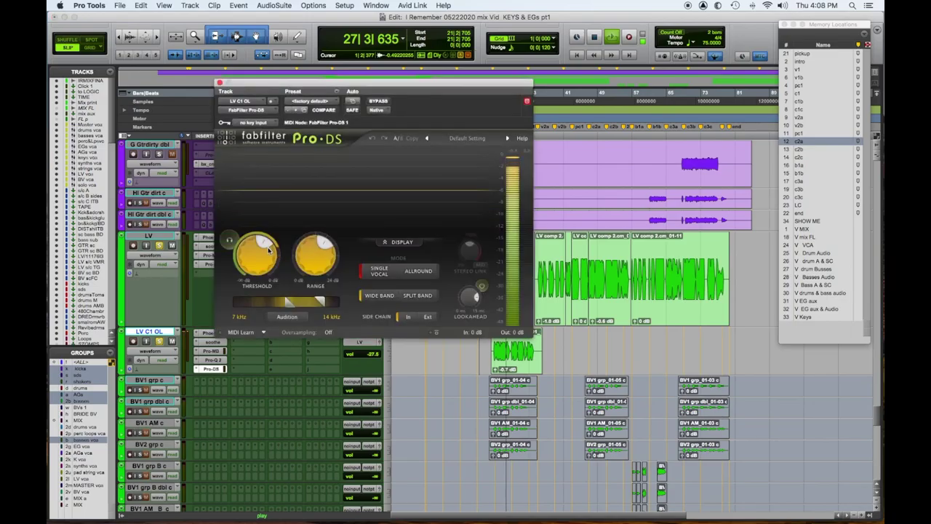
{"action": "mouse_move", "coordinate": [222, 242]}
{"action": "left_mouse_down"}
{"action": "mouse_move", "coordinate": [228, 236]}
{"action": "mouse_move", "coordinate": [240, 249]}
{"action": "mouse_move", "coordinate": [246, 239]}
{"action": "left_mouse_up"}
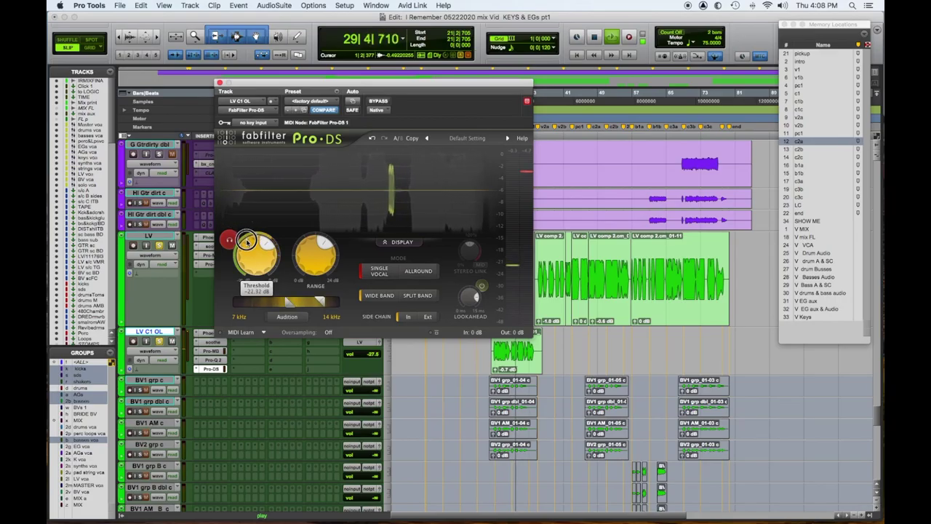
{"action": "left_click_drag", "start_coordinate": [288, 301], "coordinate": [329, 300]}
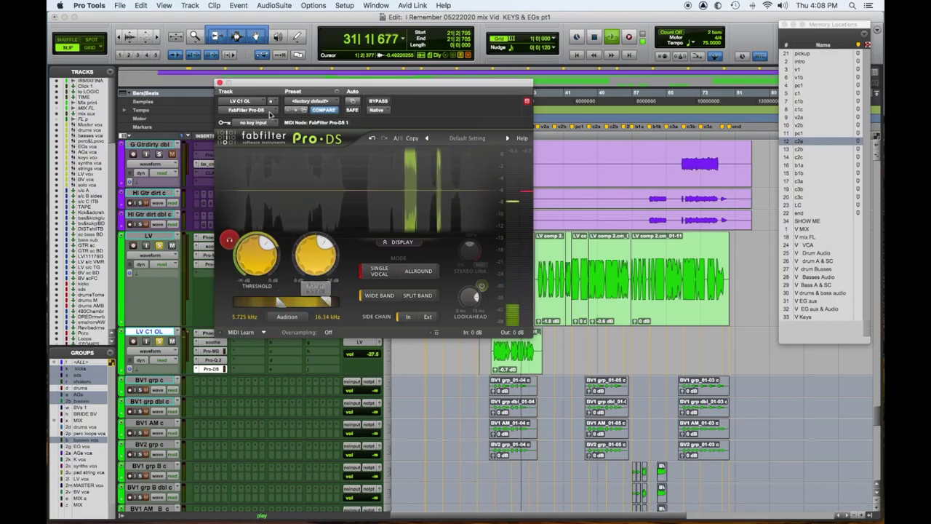
{"action": "left_click", "coordinate": [222, 83]}
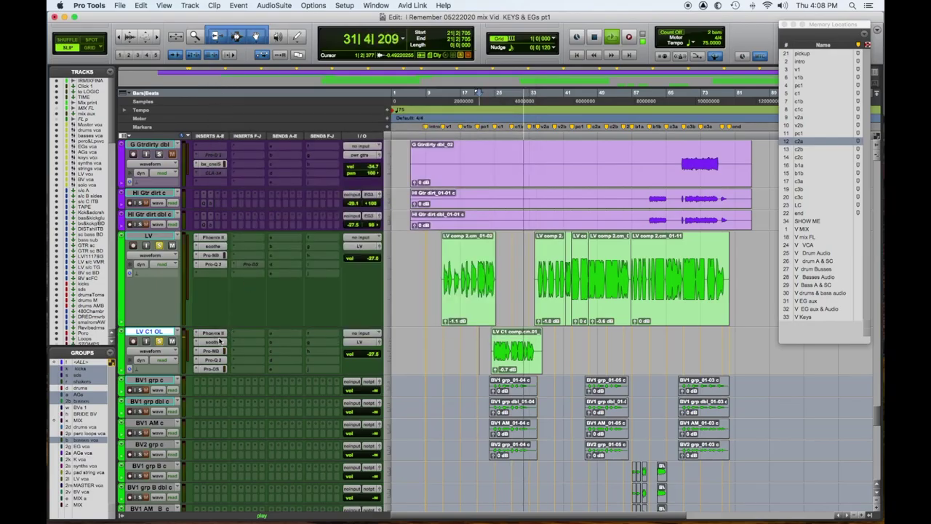
{"action": "left_click", "coordinate": [213, 370]}
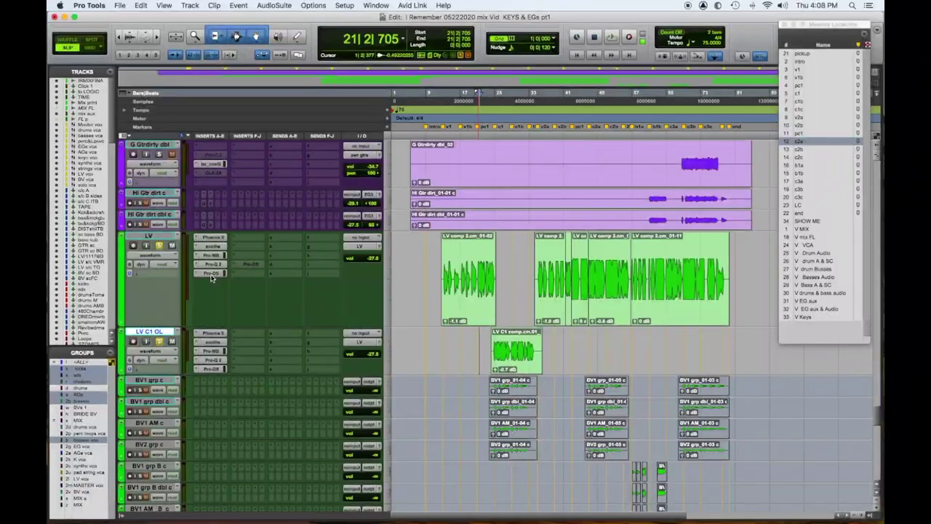
Step: Check the copied Pro-DS de-esser settings on the LV track
{"action": "left_click", "coordinate": [211, 276]}
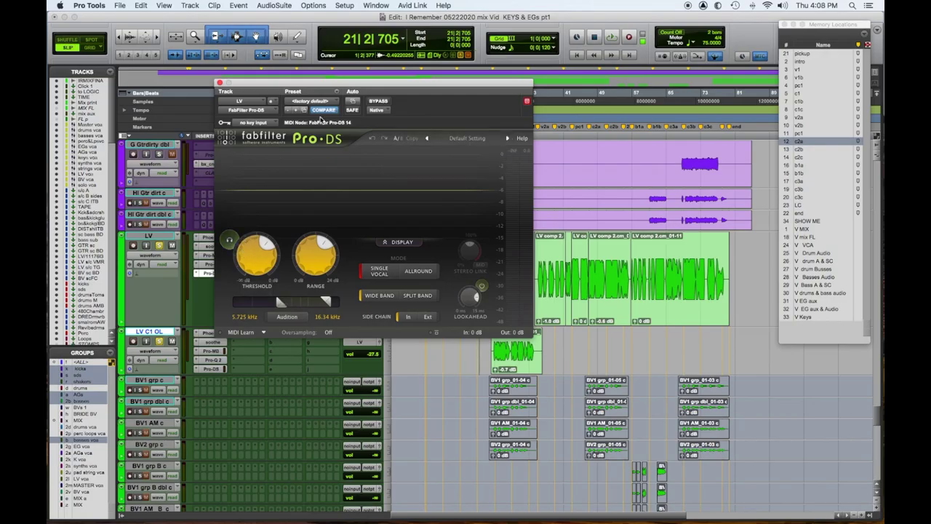
{"action": "left_click", "coordinate": [219, 83]}
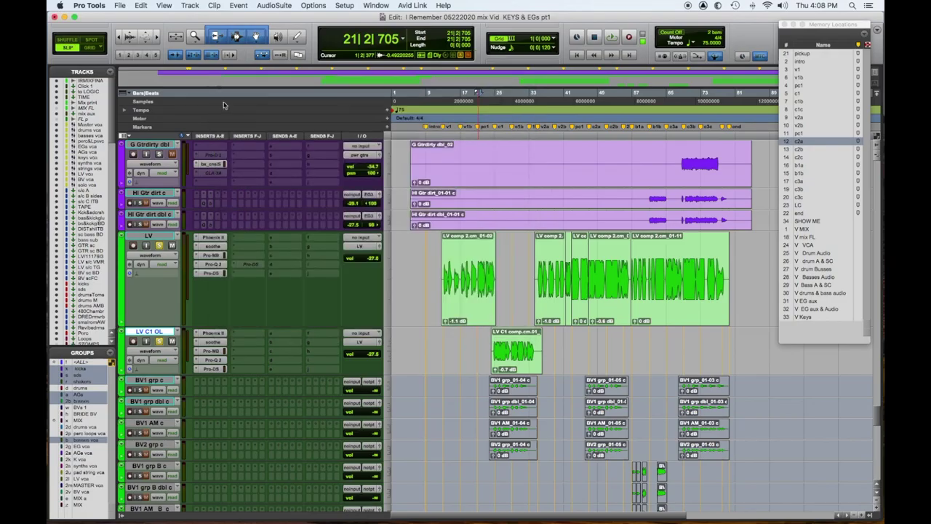
{"action": "left_click", "coordinate": [235, 238]}
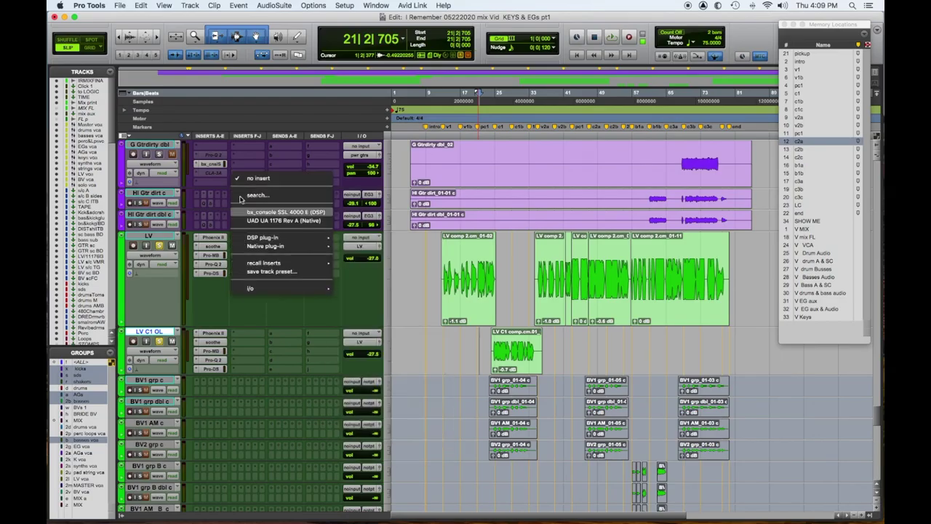
{"action": "key", "text": "Escape"}
Step: Move the 1176 Rev A to the LV bus's third insert, make it active, and adjust its input and output gain
{"action": "scroll", "coordinate": [290, 369], "scroll_direction": "up", "scroll_amount": 3}
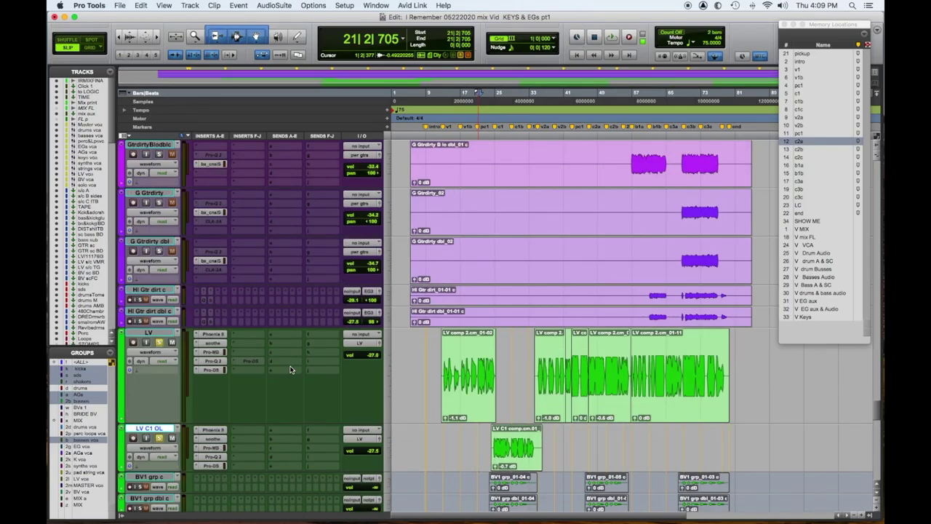
{"action": "scroll", "coordinate": [291, 369], "scroll_direction": "up", "scroll_amount": 15}
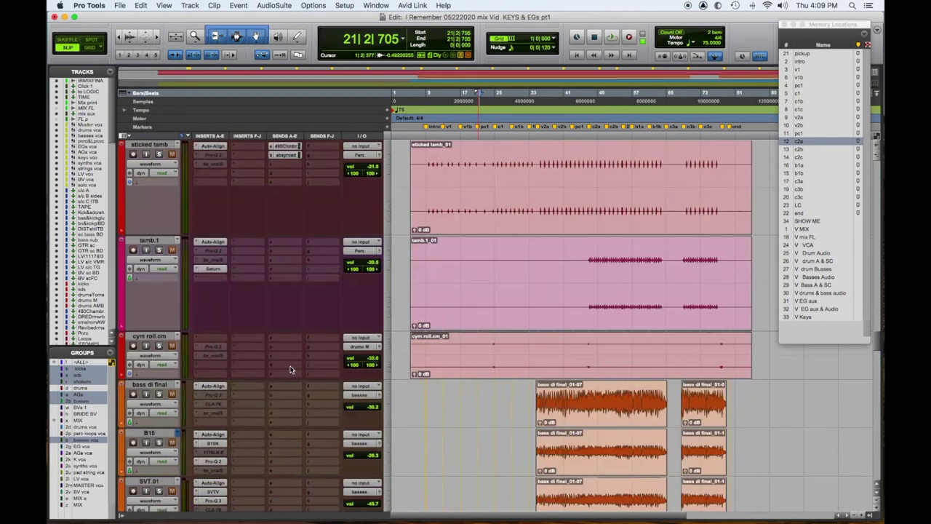
{"action": "scroll", "coordinate": [290, 369], "scroll_direction": "down", "scroll_amount": 15}
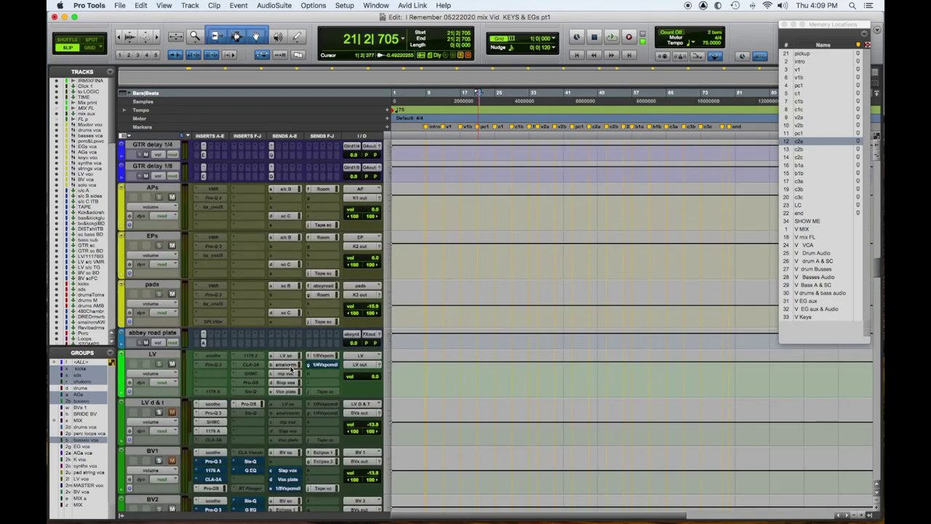
{"action": "scroll", "coordinate": [308, 397], "scroll_direction": "down", "scroll_amount": 2}
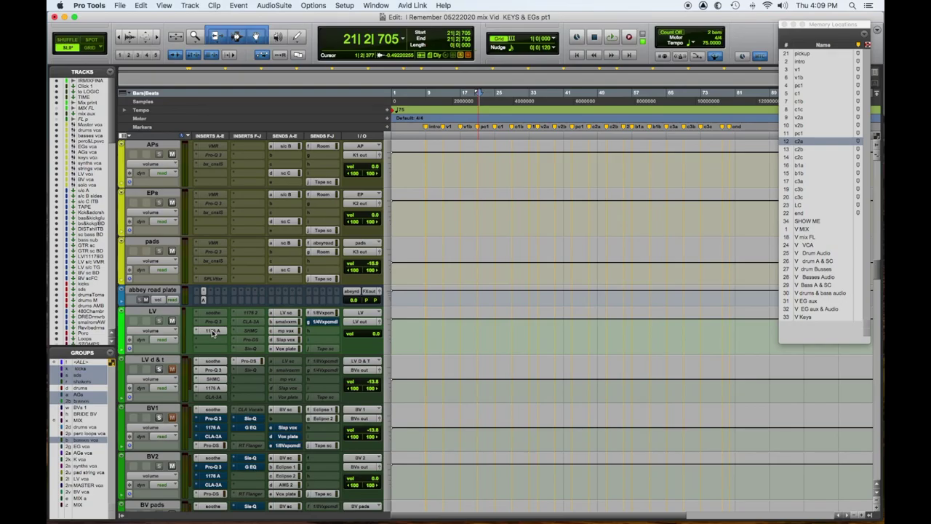
{"action": "left_click", "coordinate": [213, 332]}
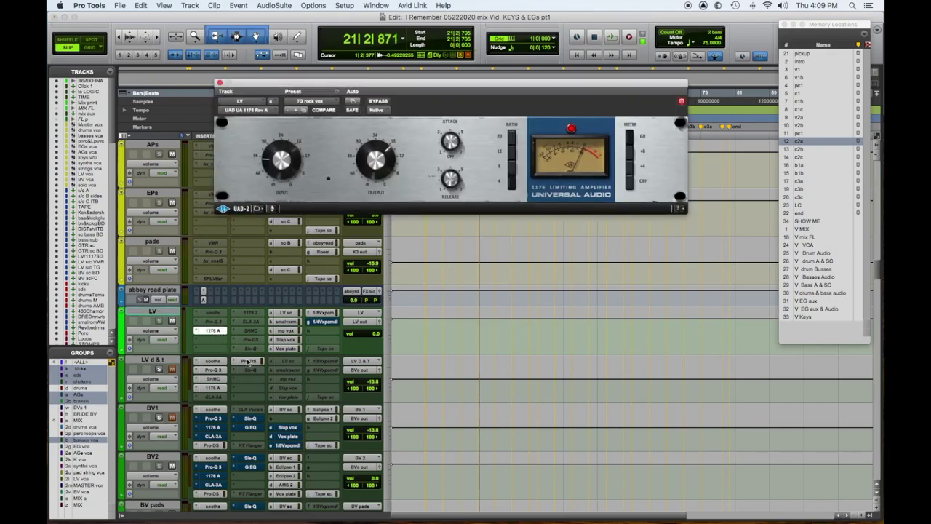
{"action": "scroll", "coordinate": [375, 175], "scroll_direction": "up", "scroll_amount": 3}
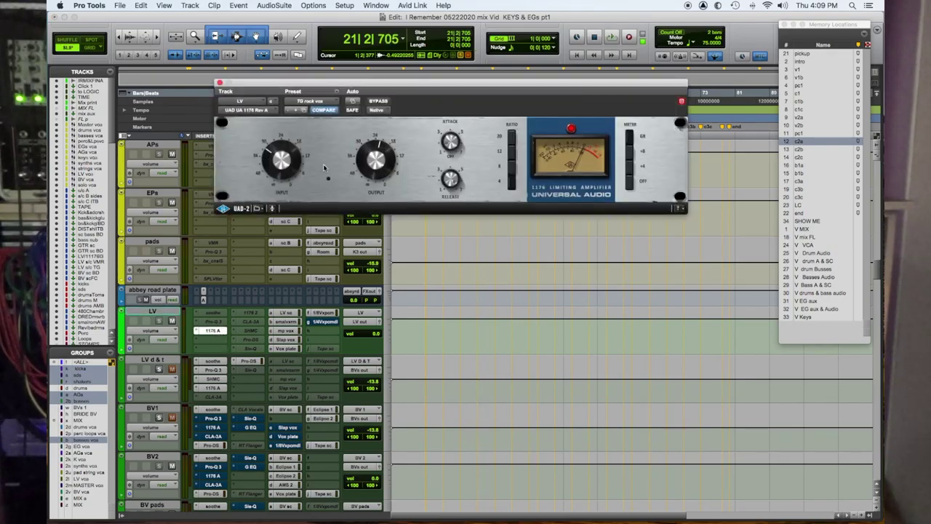
{"action": "scroll", "coordinate": [274, 162], "scroll_direction": "up", "scroll_amount": 3}
{"action": "left_click", "coordinate": [221, 83]}
Step: Fine-tune the 1176 Rev A input and output on the LV bus during playback and compare it with bypass
{"action": "key", "text": "space"}
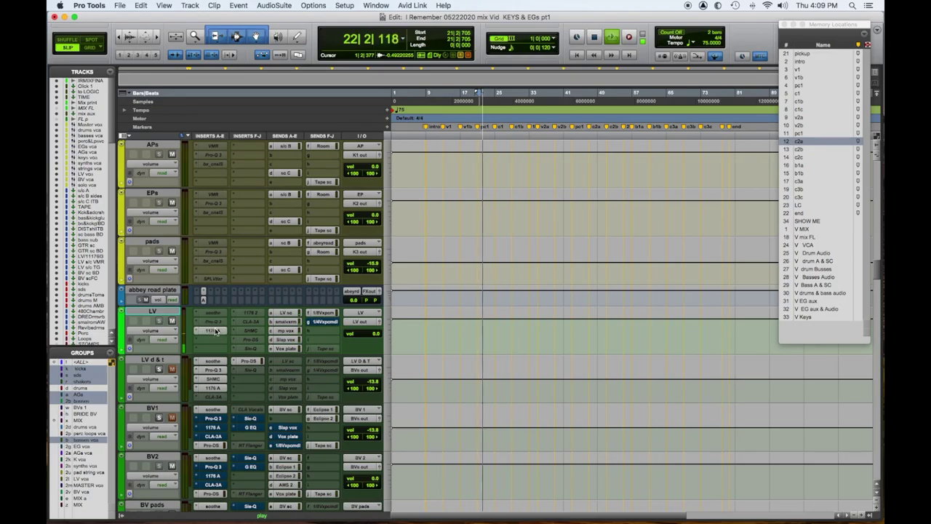
{"action": "left_click", "coordinate": [215, 331]}
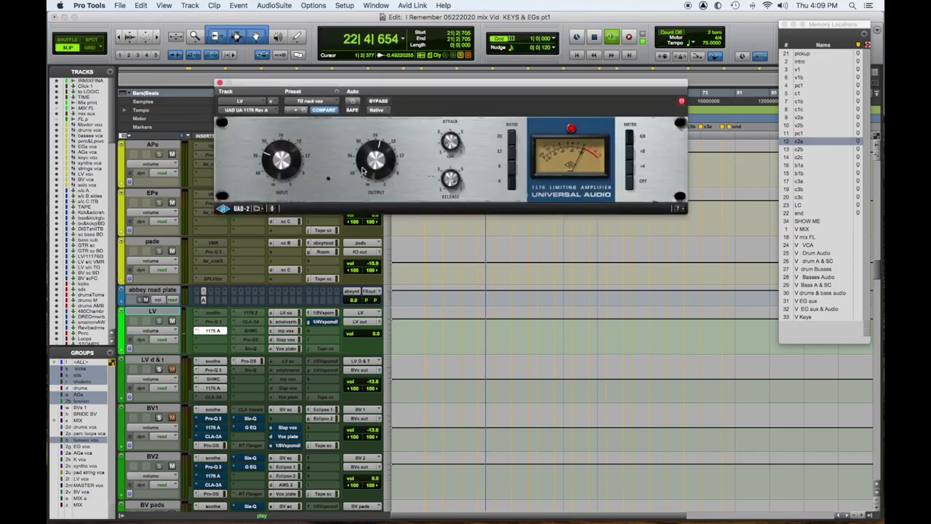
{"action": "left_click_drag", "start_coordinate": [291, 170], "coordinate": [291, 156]}
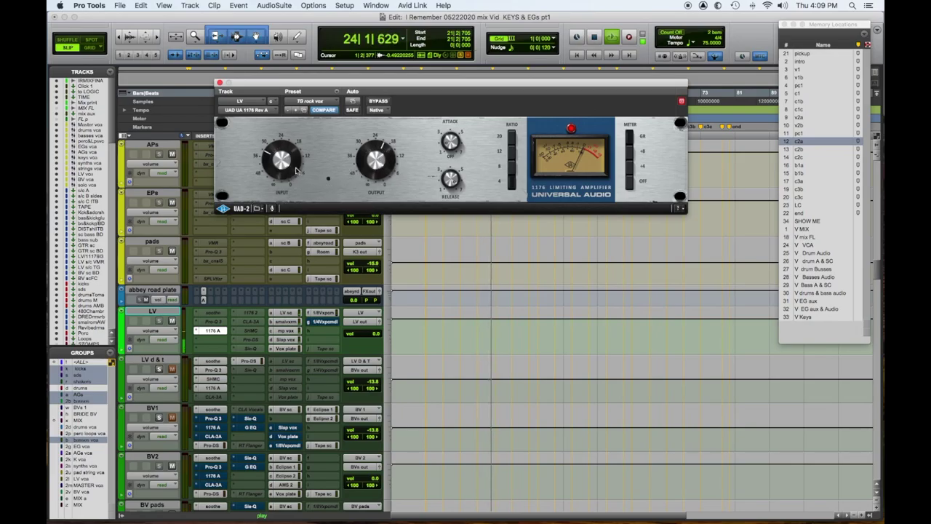
{"action": "left_click", "coordinate": [383, 104]}
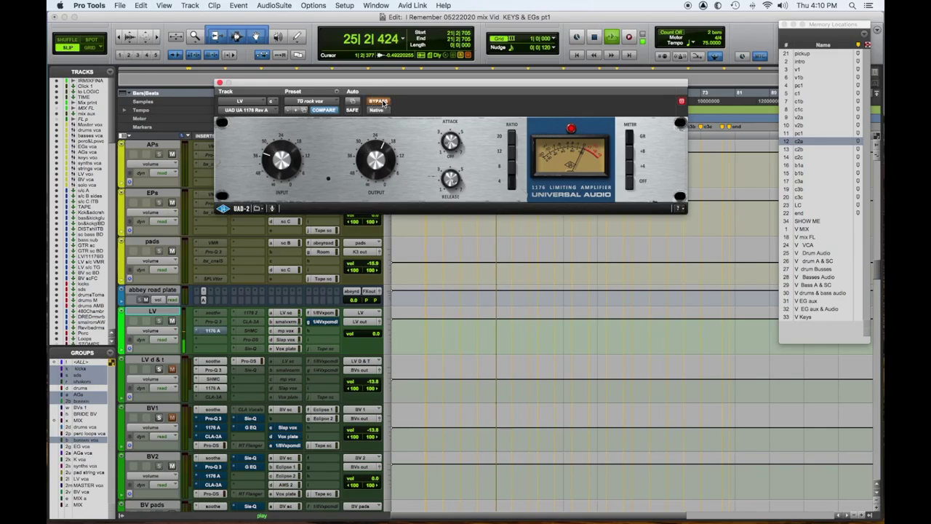
{"action": "left_click", "coordinate": [384, 104]}
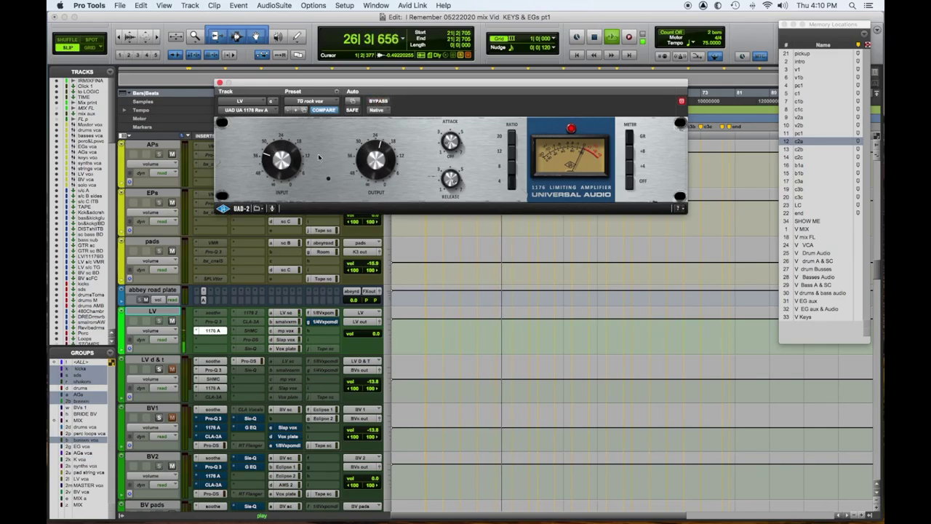
{"action": "left_click", "coordinate": [378, 101]}
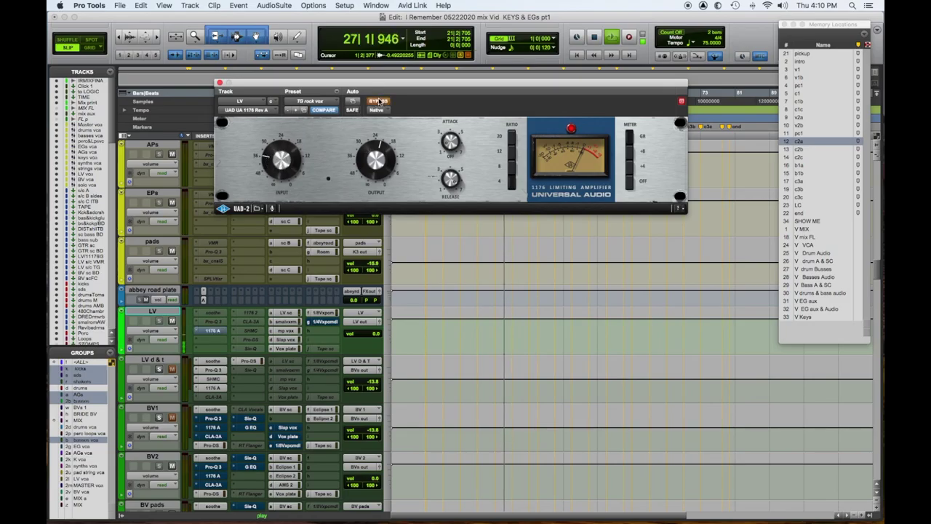
{"action": "left_click", "coordinate": [378, 102]}
{"action": "key", "text": "space"}
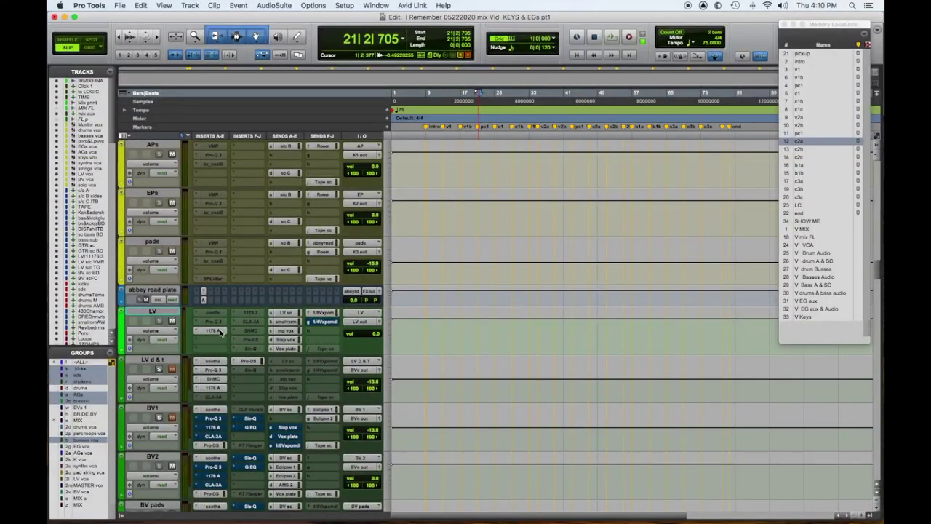
Step: Reorder the LV bus inserts to 1176 A, soothe and CLA-3A in slots two to four, with soothe active, and audition soothe
{"action": "mouse_move", "coordinate": [220, 332]}
{"action": "left_mouse_down"}
{"action": "mouse_move", "coordinate": [217, 315]}
{"action": "mouse_move", "coordinate": [214, 331]}
{"action": "left_mouse_up"}
{"action": "left_click", "coordinate": [214, 331]}
{"action": "key", "text": "space"}
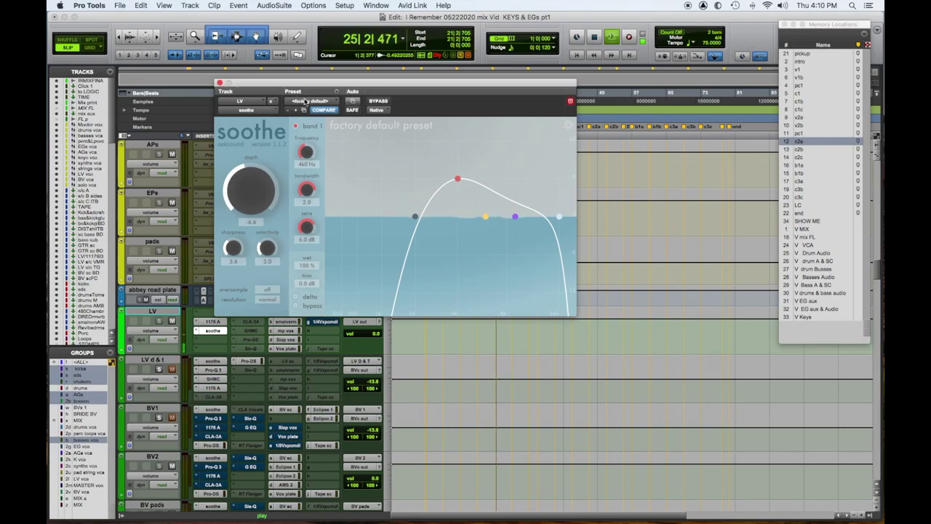
{"action": "left_click", "coordinate": [220, 82]}
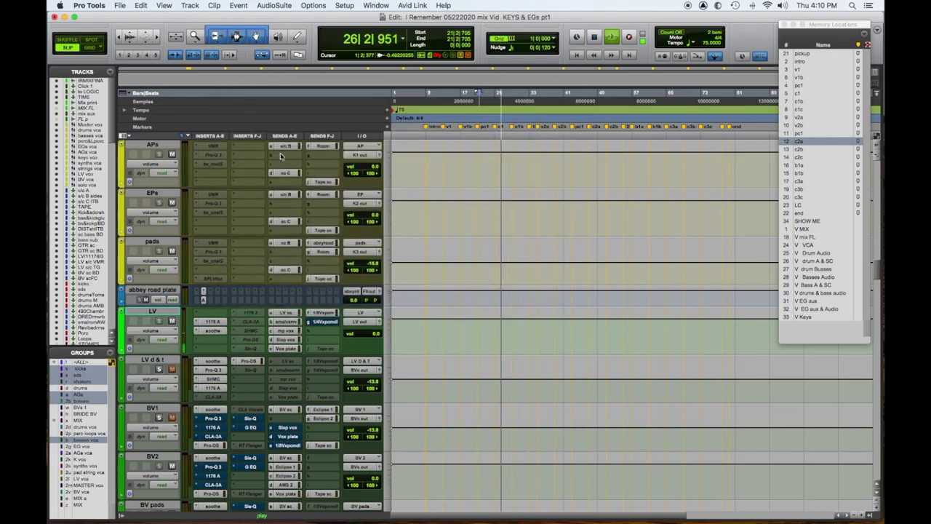
{"action": "key", "text": "space"}
{"action": "left_click_drag", "start_coordinate": [253, 321], "coordinate": [212, 340]}
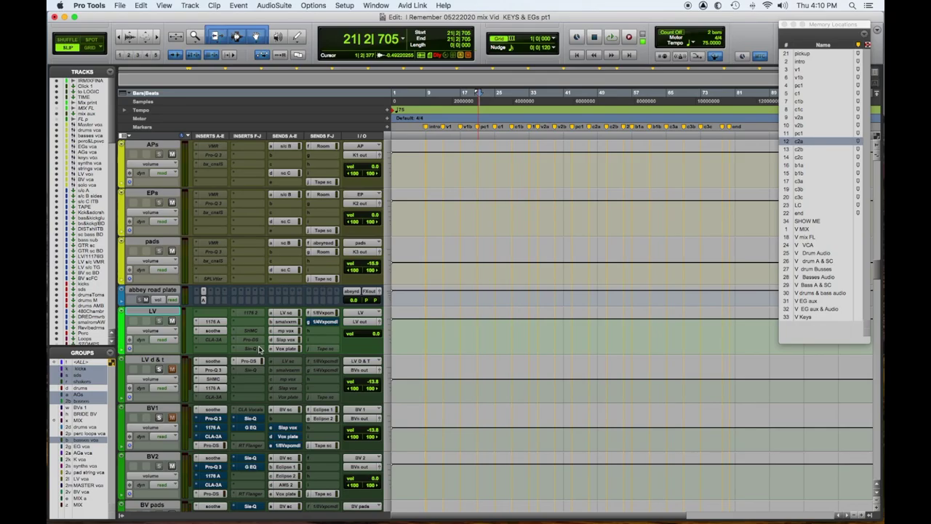
Step: Activate Sie-Q in the last insert of the LV bus and adjust its high and mid gain while auditioning the vocal
{"action": "left_click", "coordinate": [257, 350]}
{"action": "left_click", "coordinate": [257, 351]}
{"action": "left_click", "coordinate": [259, 350]}
{"action": "mouse_move", "coordinate": [475, 178]}
{"action": "left_mouse_down"}
{"action": "mouse_move", "coordinate": [481, 190]}
{"action": "mouse_move", "coordinate": [478, 174]}
{"action": "left_mouse_up"}
{"action": "key", "text": "space"}
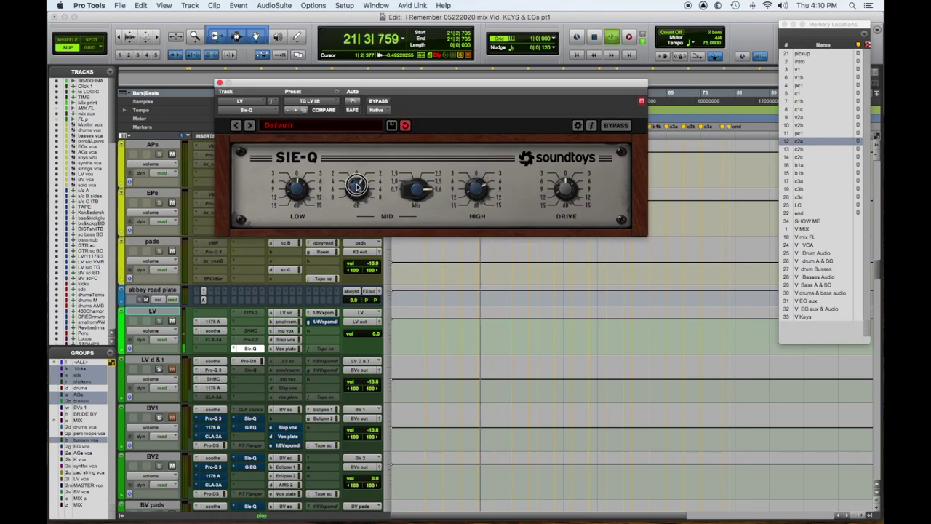
{"action": "left_click_drag", "start_coordinate": [358, 193], "coordinate": [357, 188]}
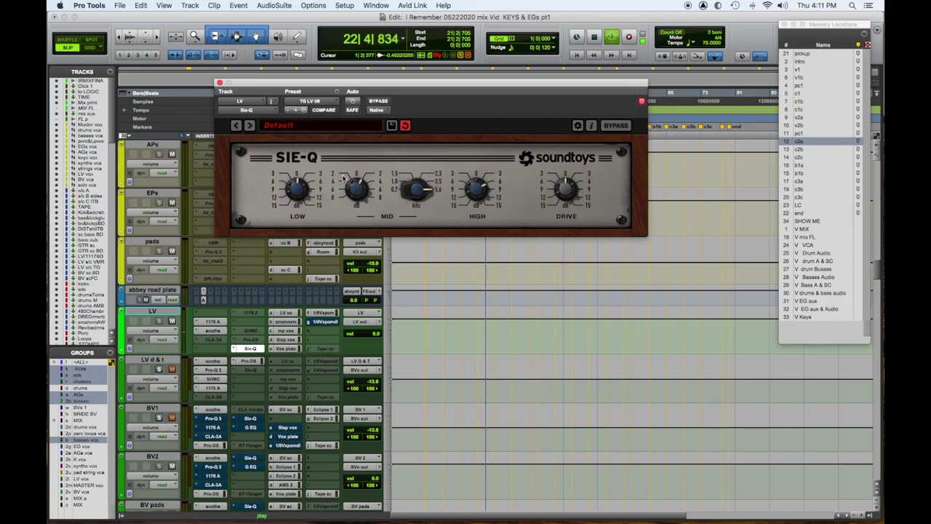
{"action": "key", "text": "space"}
{"action": "left_click", "coordinate": [221, 83]}
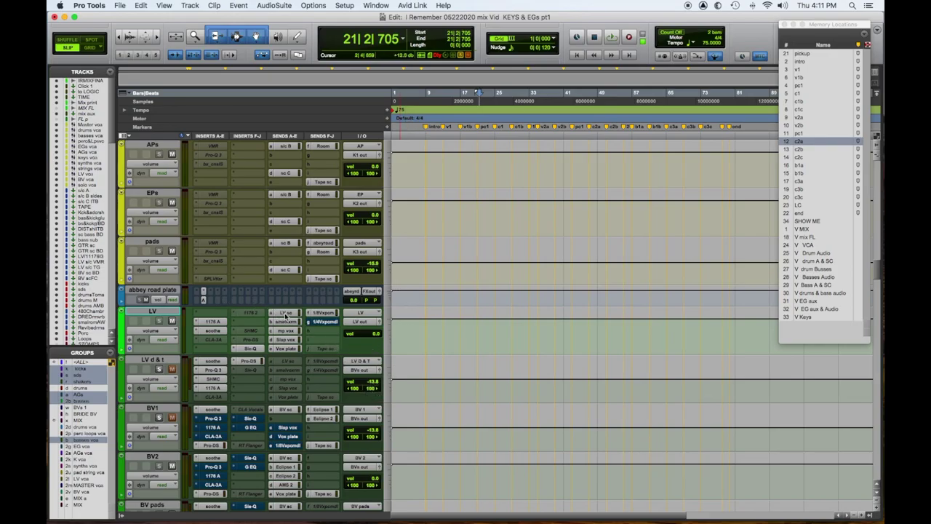
Step: Mute all active sends on the LV bus except LV sc and start playback
{"action": "left_click", "coordinate": [288, 313]}
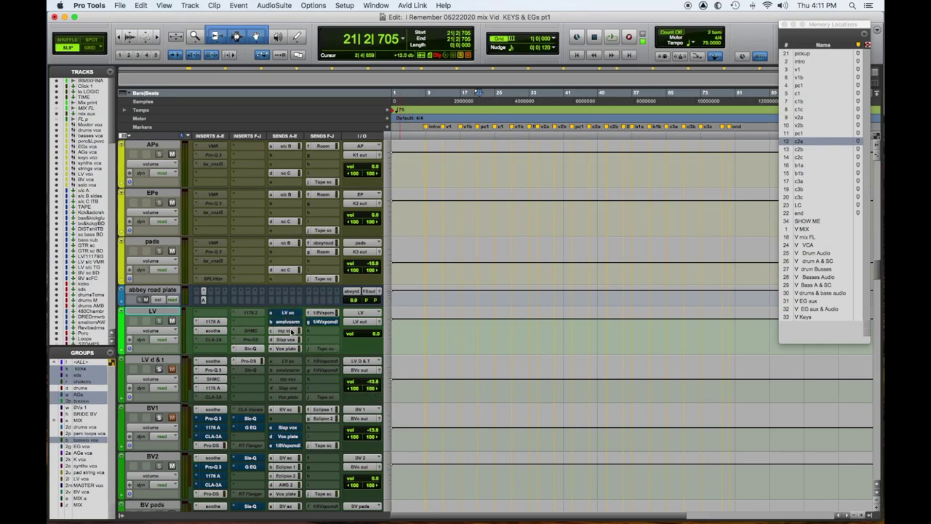
{"action": "left_click", "coordinate": [331, 313]}
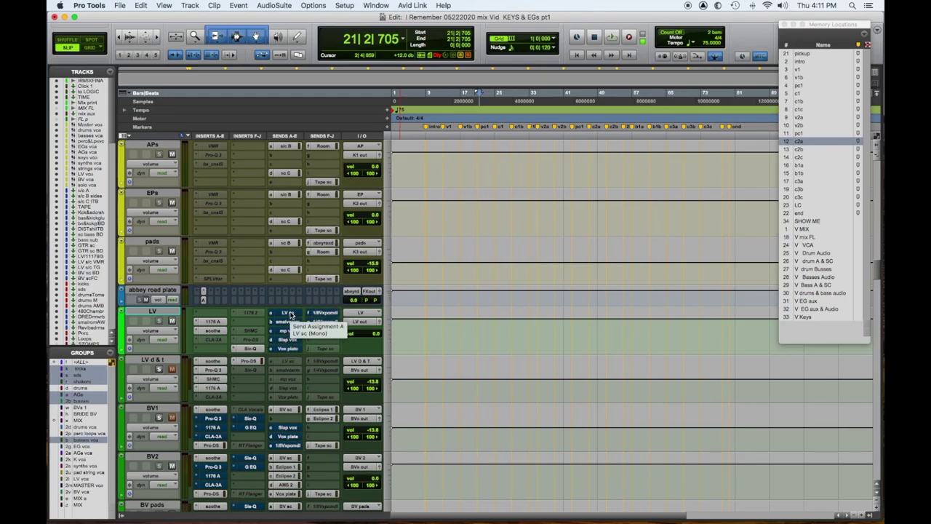
{"action": "key", "text": "space"}
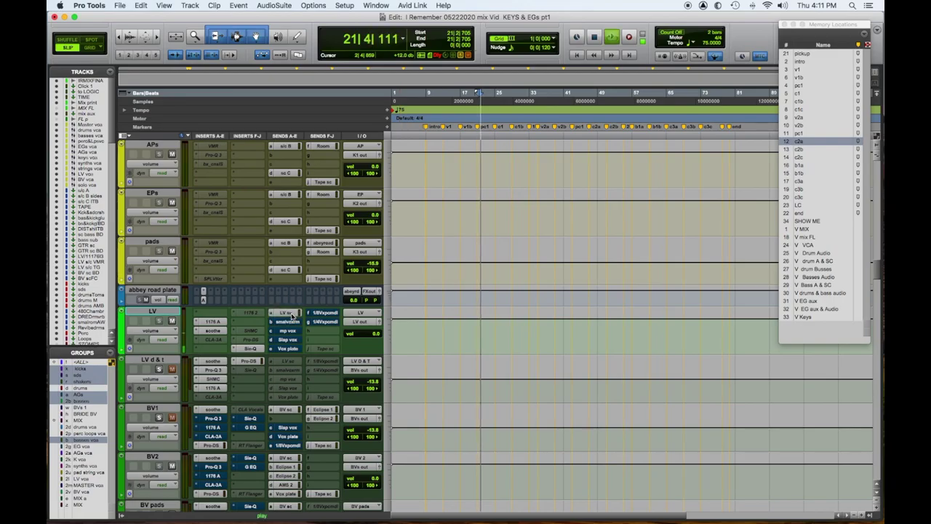
Step: Stop playback and set the LV s/c 1 1176 ITB3, LV s/c VMR and LV s/c TG tracks to medium height
{"action": "scroll", "coordinate": [425, 366], "scroll_direction": "up", "scroll_amount": 3}
{"action": "scroll", "coordinate": [425, 366], "scroll_direction": "down", "scroll_amount": 10}
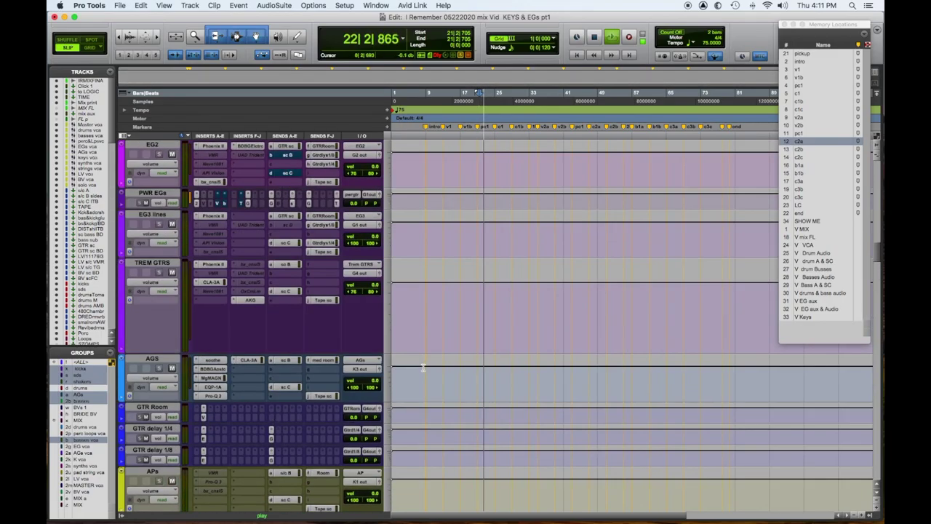
{"action": "key", "text": "space"}
{"action": "scroll", "coordinate": [422, 369], "scroll_direction": "up", "scroll_amount": 15}
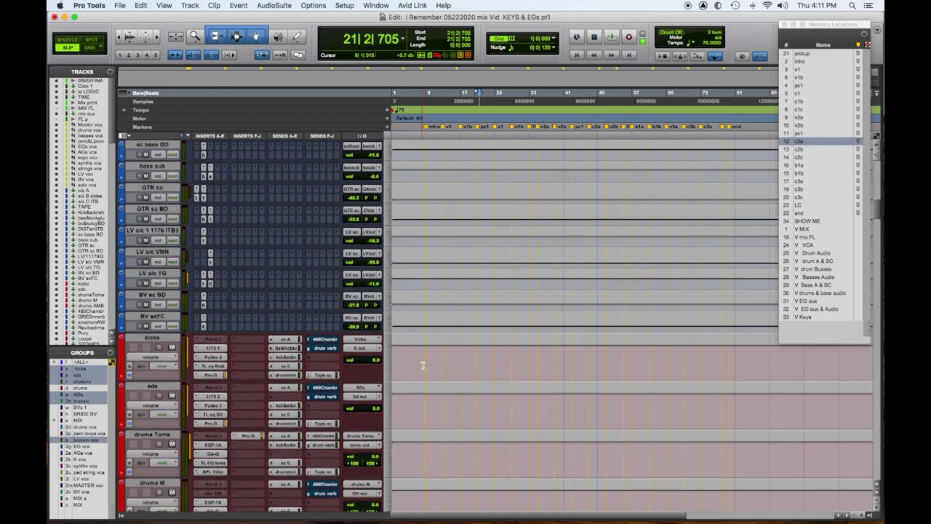
{"action": "scroll", "coordinate": [160, 340], "scroll_direction": "down", "scroll_amount": 10}
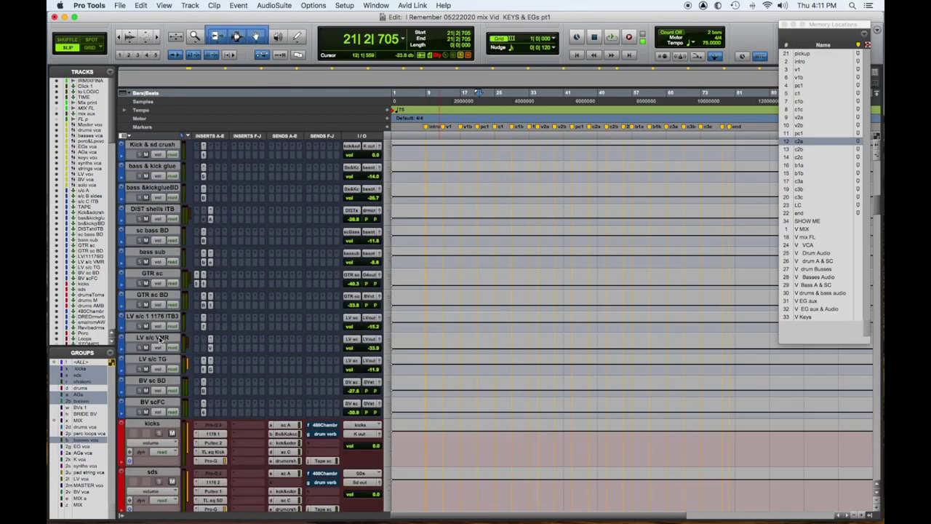
{"action": "left_click", "coordinate": [161, 319]}
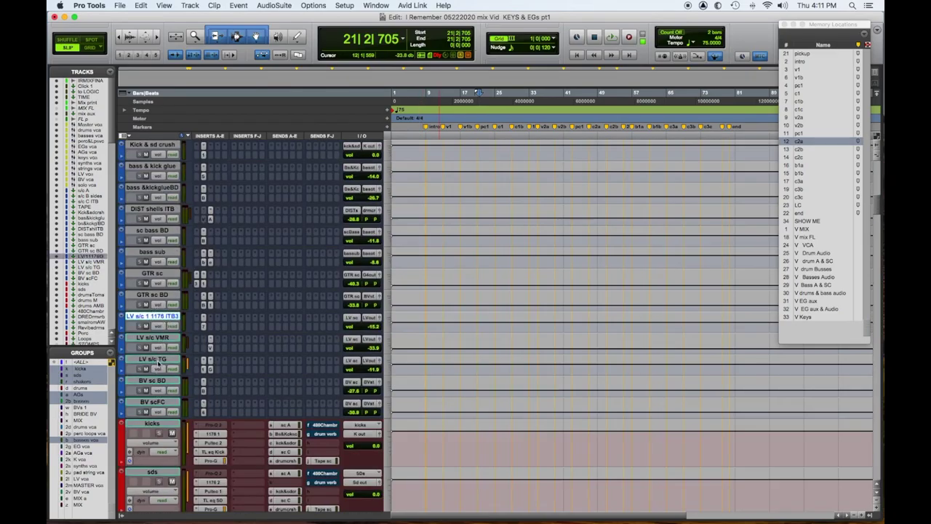
{"action": "left_click", "coordinate": [159, 361], "text": "shift"}
{"action": "left_click", "coordinate": [389, 329]}
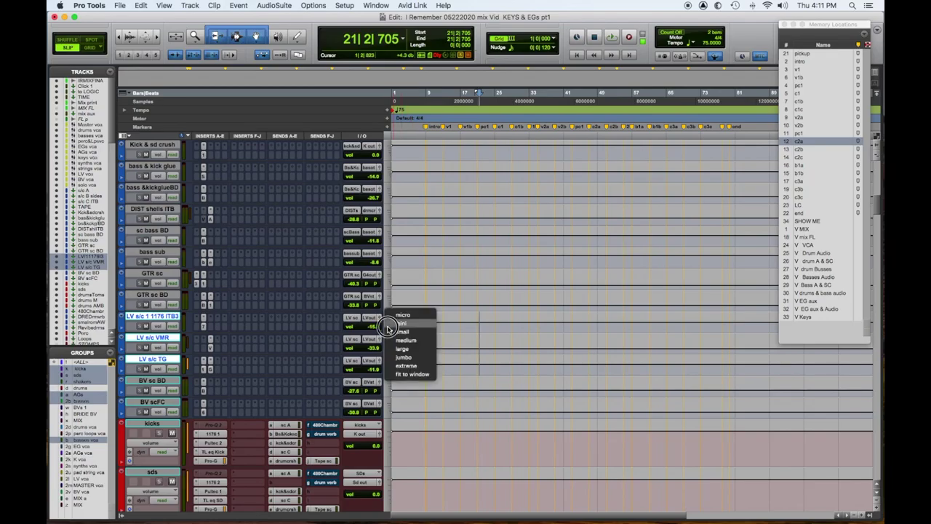
{"action": "left_click", "coordinate": [397, 340]}
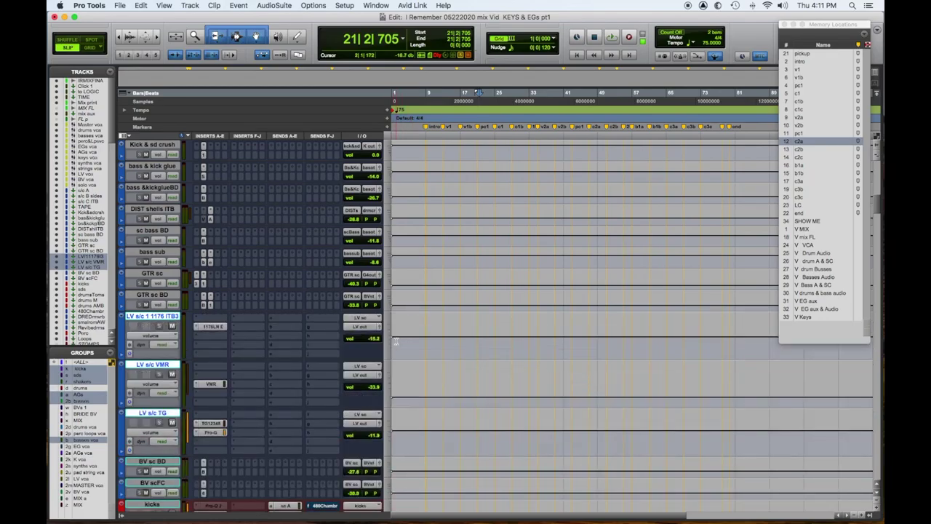
Step: Audition LV s/c 1 with its 1176LN Rev E open, muting LV s/c VMR and LV s/c TG, and finish with LV s/c 1 muted too
{"action": "key", "text": "space"}
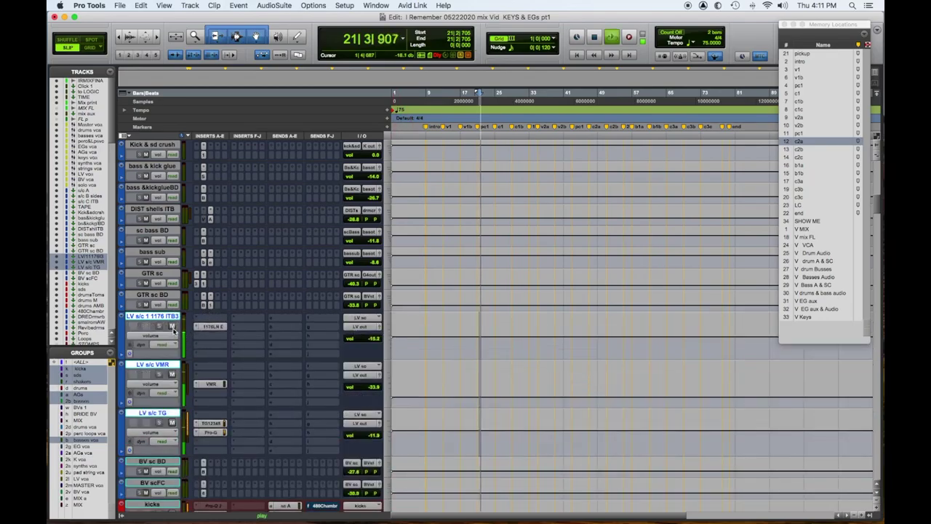
{"action": "left_click", "coordinate": [207, 328]}
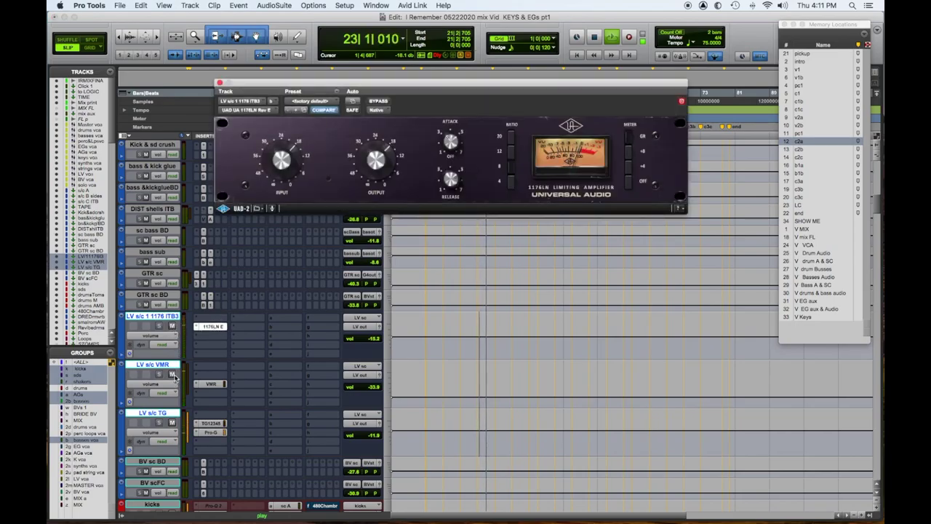
{"action": "left_click", "coordinate": [172, 374]}
{"action": "left_click", "coordinate": [173, 422]}
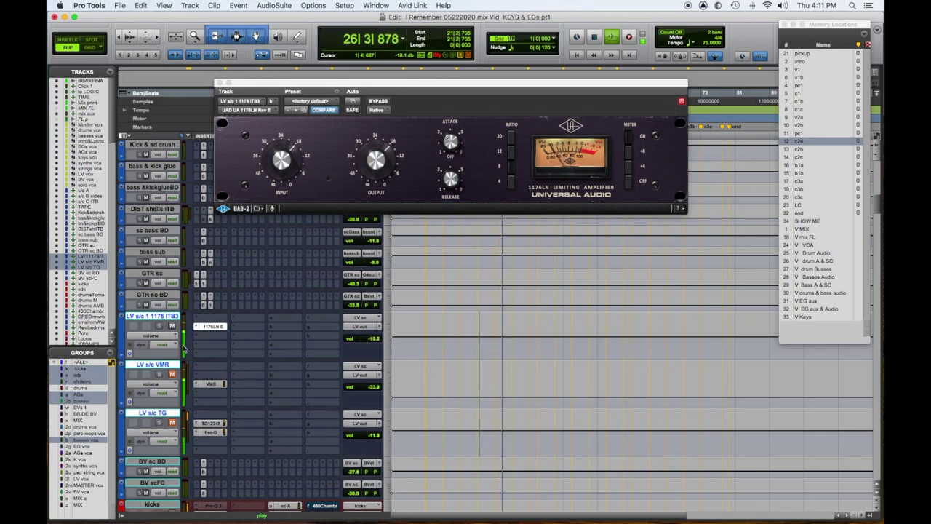
{"action": "key", "text": "space"}
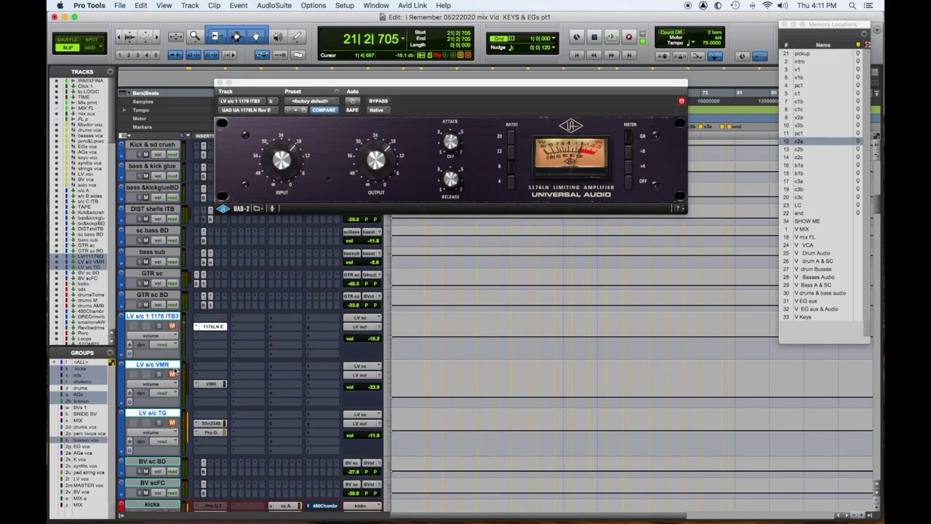
Step: Audition LV s/c VMR with its Virtual Mix Rack open, adjusting the FG-Stress input and release, and finish by stopping playback
{"action": "left_click", "coordinate": [175, 372]}
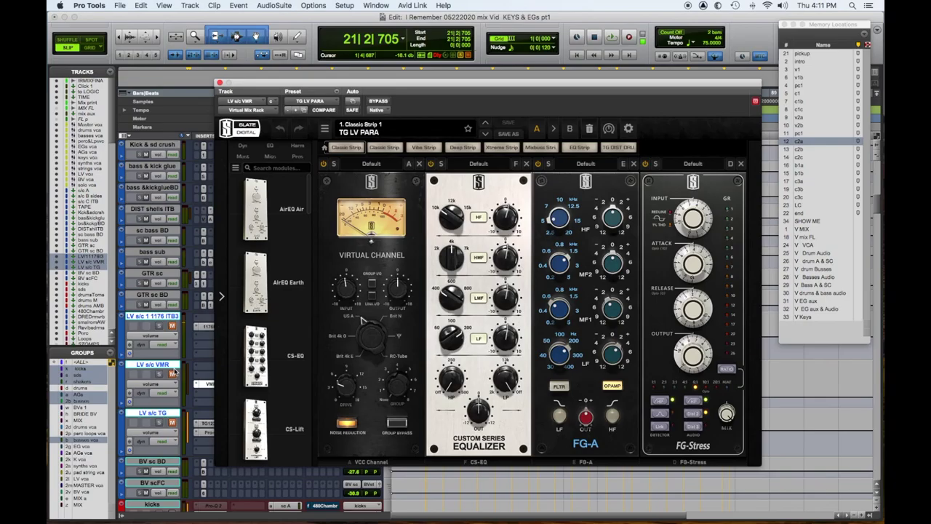
{"action": "key", "text": "space"}
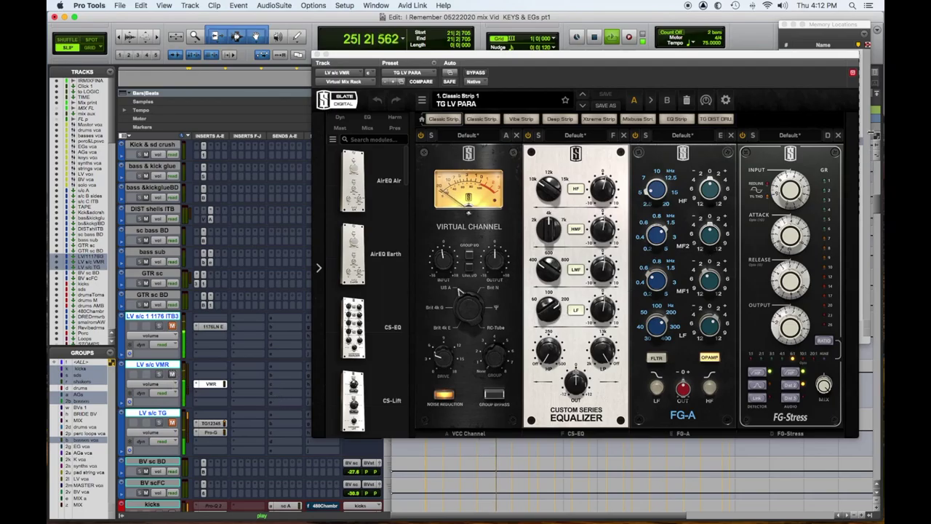
{"action": "mouse_move", "coordinate": [787, 188]}
{"action": "left_mouse_down"}
{"action": "mouse_move", "coordinate": [792, 177]}
{"action": "mouse_move", "coordinate": [791, 190]}
{"action": "left_mouse_up"}
{"action": "left_click_drag", "start_coordinate": [791, 280], "coordinate": [791, 276]}
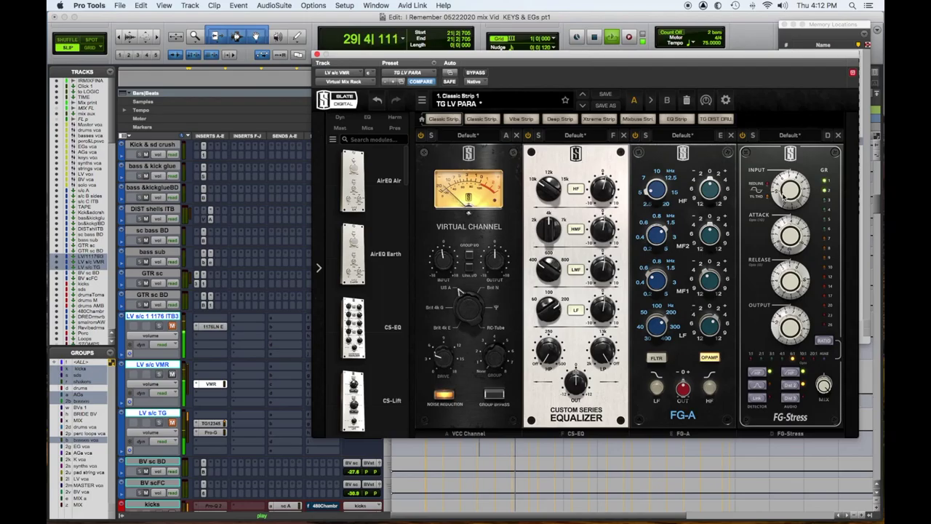
{"action": "key", "text": "space"}
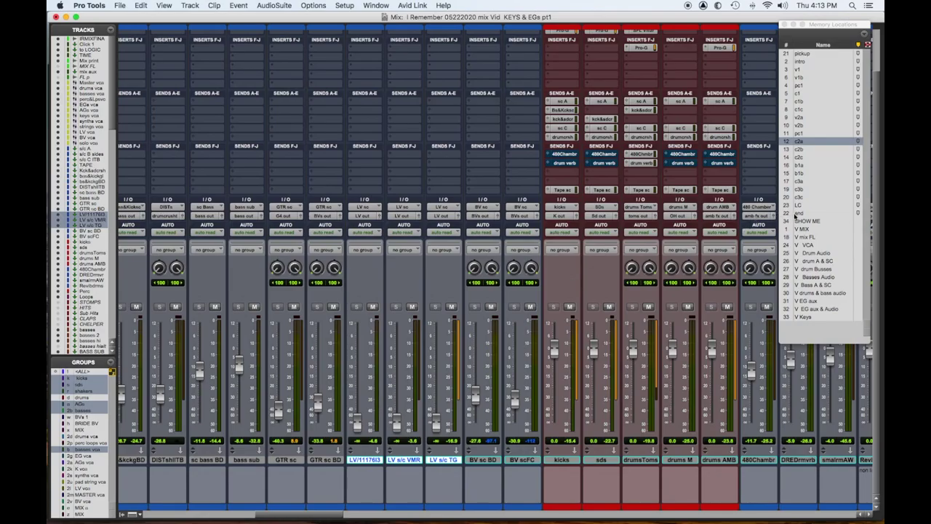
Step: Go to marker c2b and raise the LV s/c 1176 fader to about -18.5 dB and the VMR fader to -19.0 dB
{"action": "left_click", "coordinate": [803, 126]}
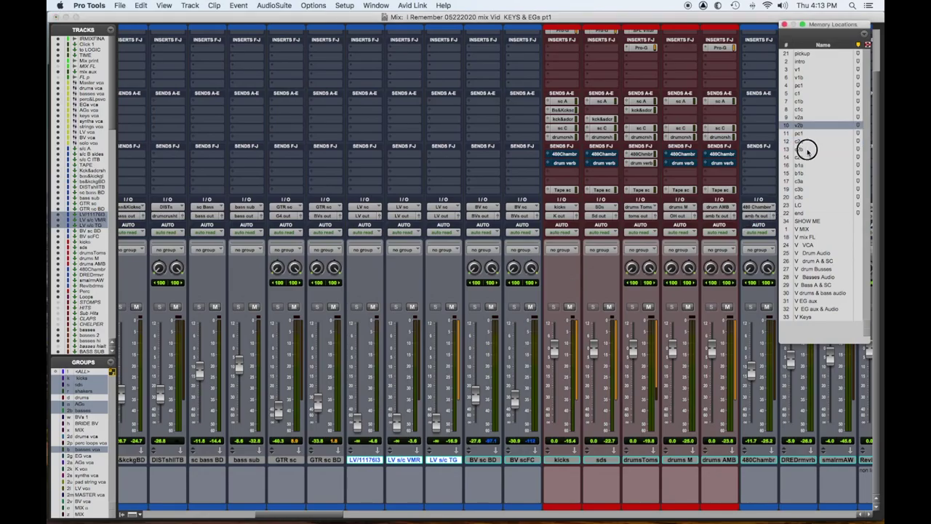
{"action": "left_click", "coordinate": [807, 149]}
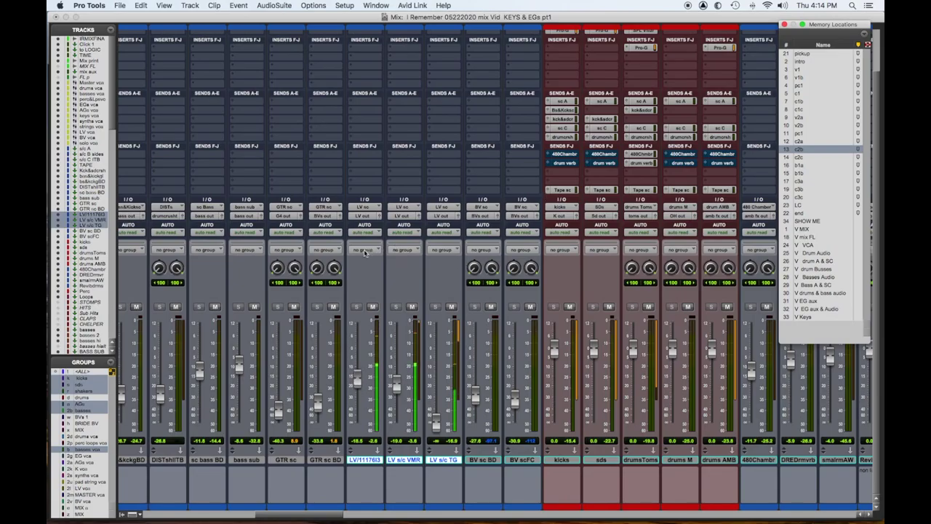
{"action": "scroll", "coordinate": [365, 264], "scroll_direction": "up", "scroll_amount": 2}
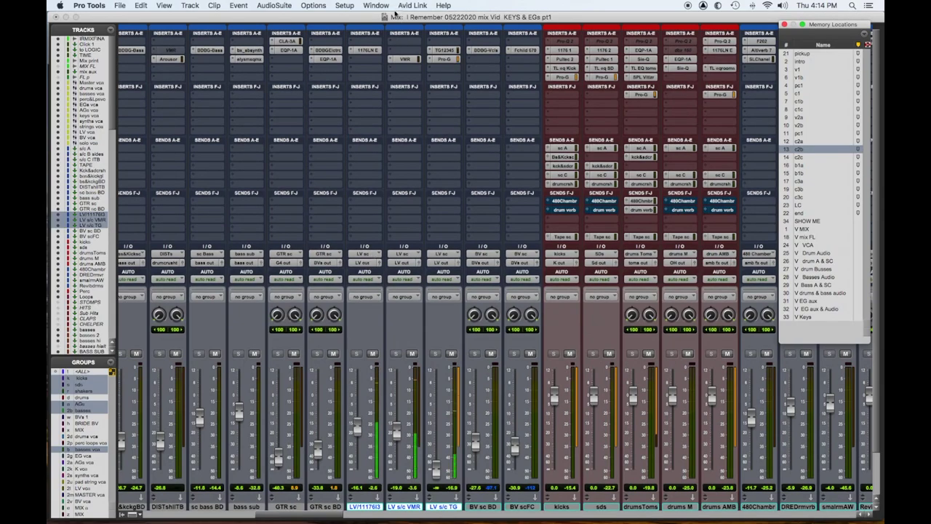
Step: Check the 1176LN on LV s/c 1 and the TG12345 on LV s/c TG, blending in the TG fader at about -21 dB
{"action": "left_click", "coordinate": [376, 50]}
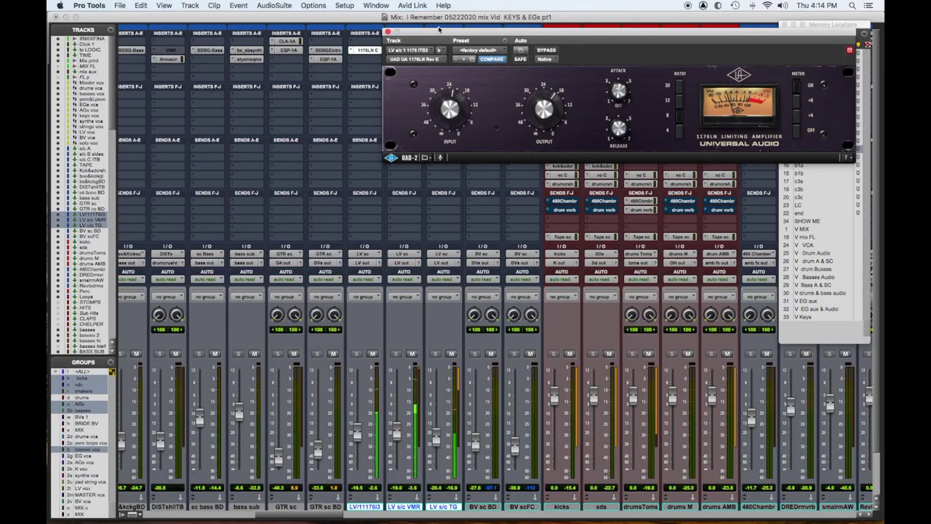
{"action": "left_click", "coordinate": [388, 32]}
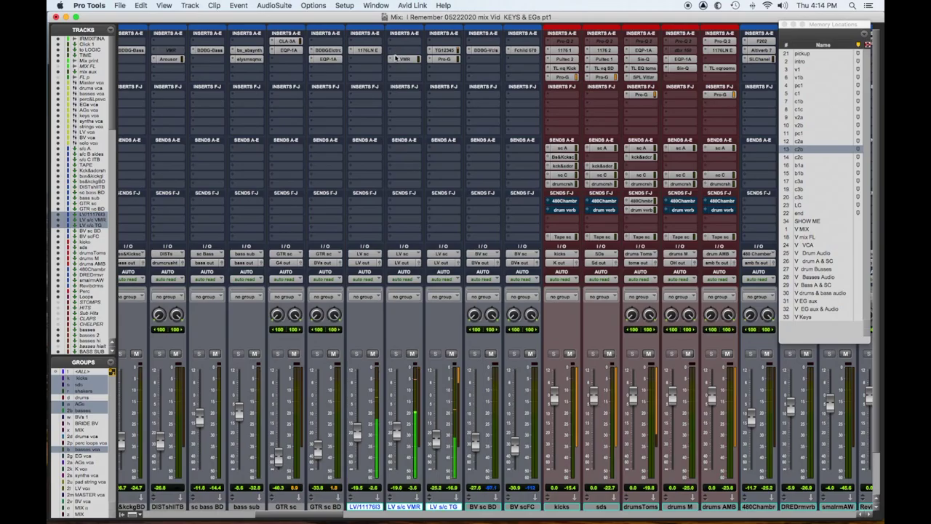
{"action": "left_click", "coordinate": [444, 50]}
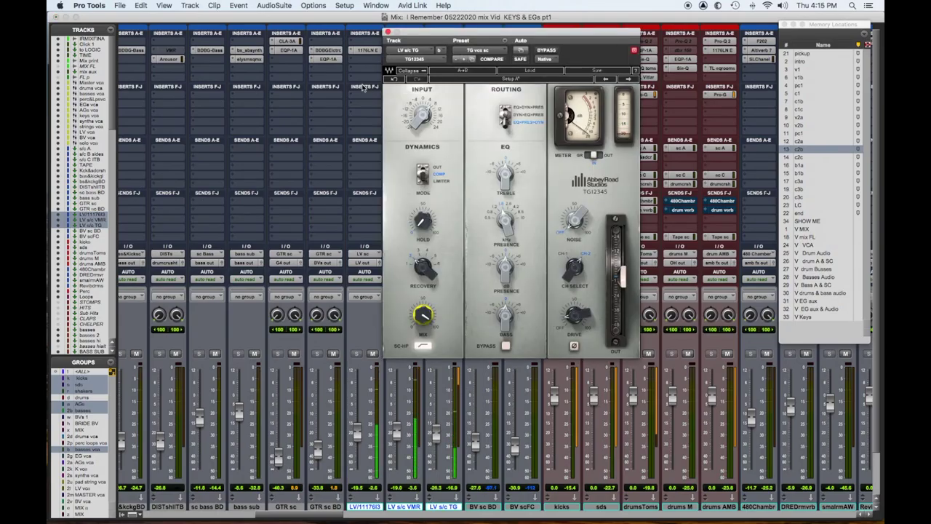
{"action": "left_click", "coordinate": [388, 32]}
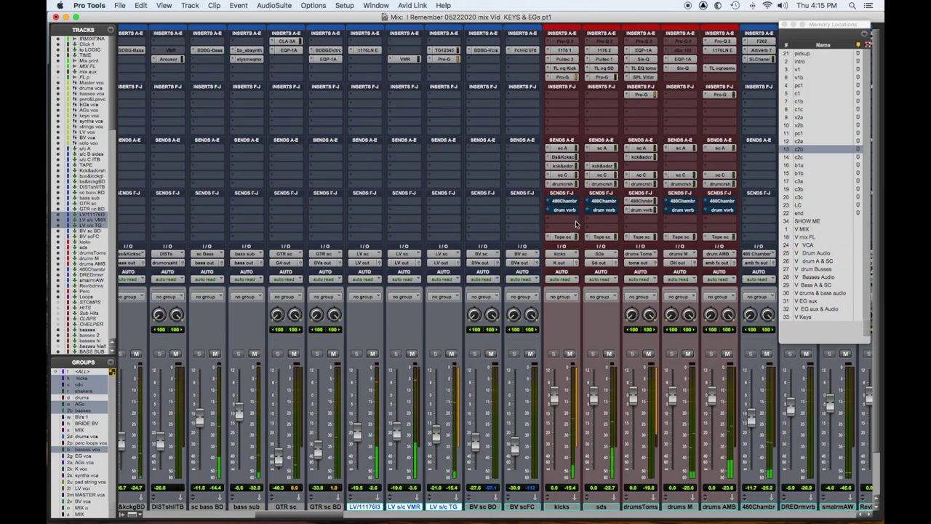
Step: Examine the LV bus and the LV audio track in the mixer, selecting each one in turn
{"action": "scroll", "coordinate": [596, 324], "scroll_direction": "down", "scroll_amount": 2}
{"action": "scroll", "coordinate": [597, 324], "scroll_direction": "right", "scroll_amount": 3}
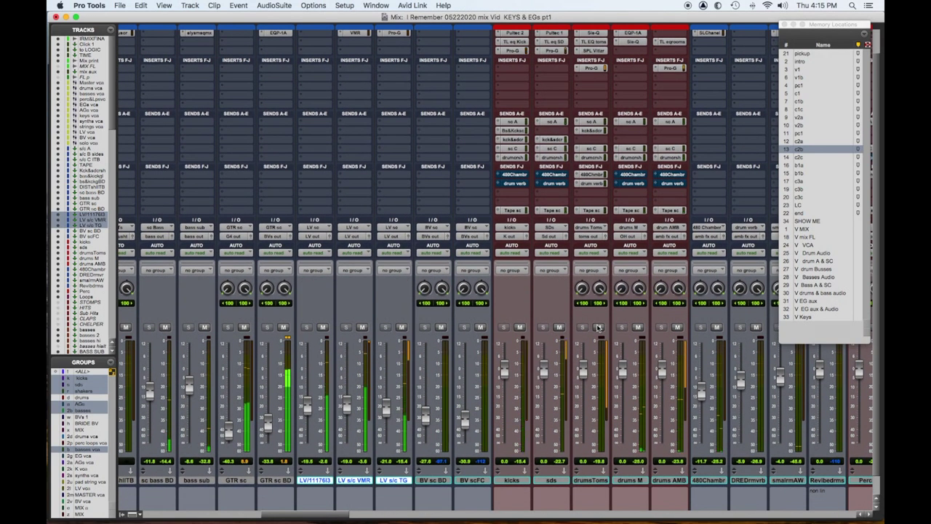
{"action": "scroll", "coordinate": [596, 327], "scroll_direction": "up", "scroll_amount": 1}
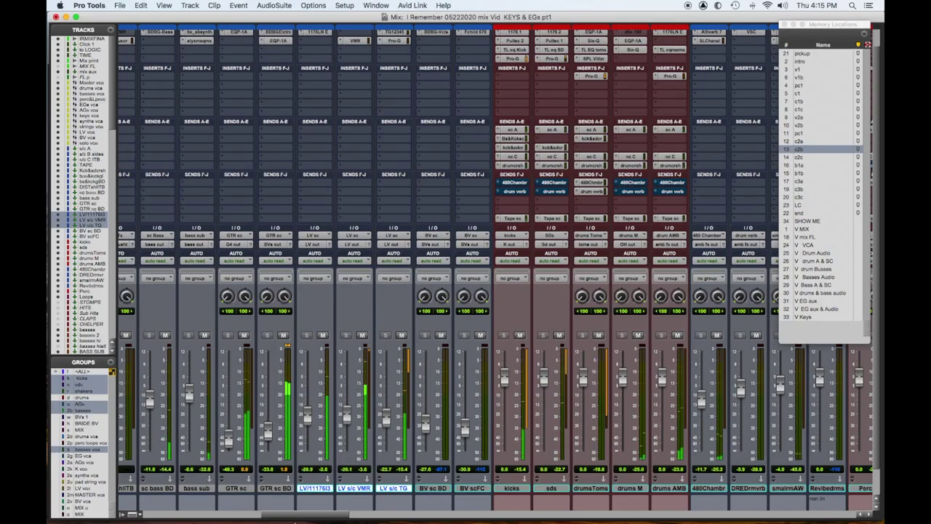
{"action": "scroll", "coordinate": [480, 504], "scroll_direction": "right", "scroll_amount": 10}
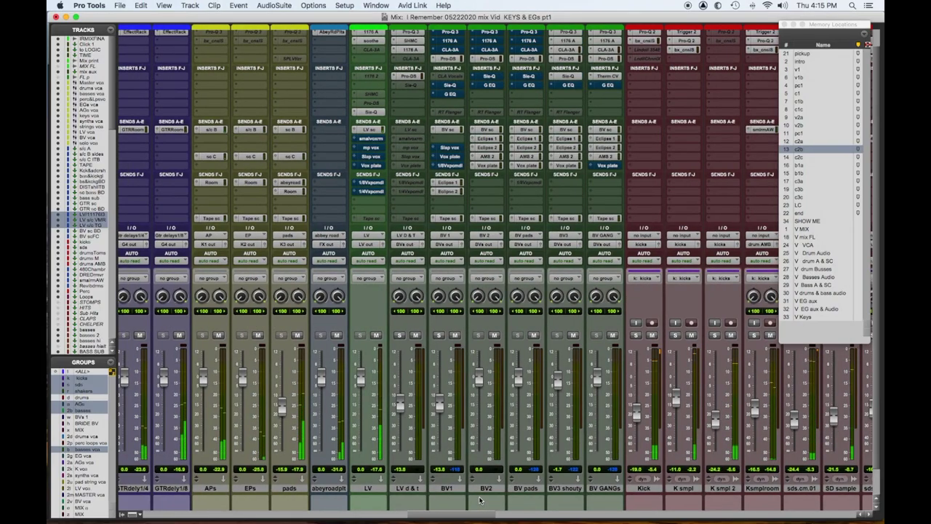
{"action": "scroll", "coordinate": [545, 451], "scroll_direction": "down", "scroll_amount": 2}
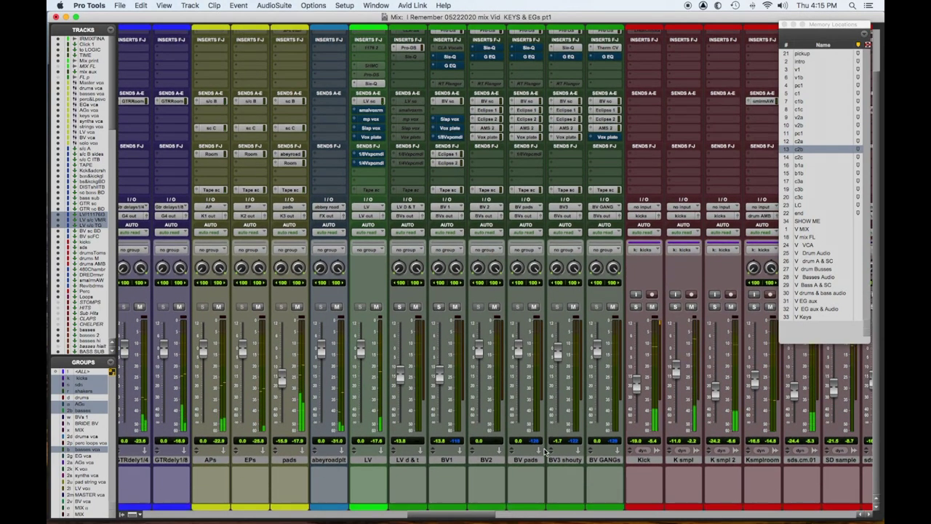
{"action": "left_click", "coordinate": [369, 462]}
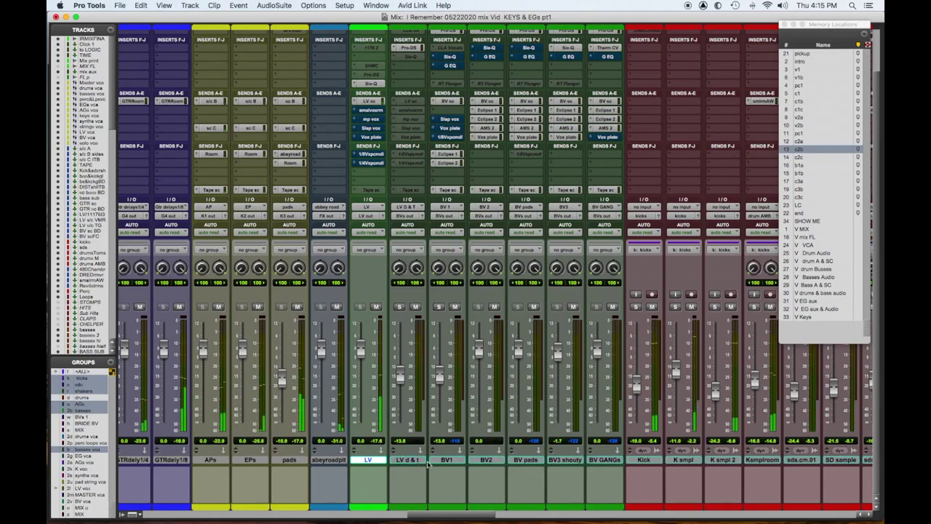
{"action": "scroll", "coordinate": [419, 449], "scroll_direction": "right", "scroll_amount": 10}
{"action": "scroll", "coordinate": [429, 457], "scroll_direction": "up", "scroll_amount": 1}
{"action": "scroll", "coordinate": [432, 460], "scroll_direction": "right", "scroll_amount": 15}
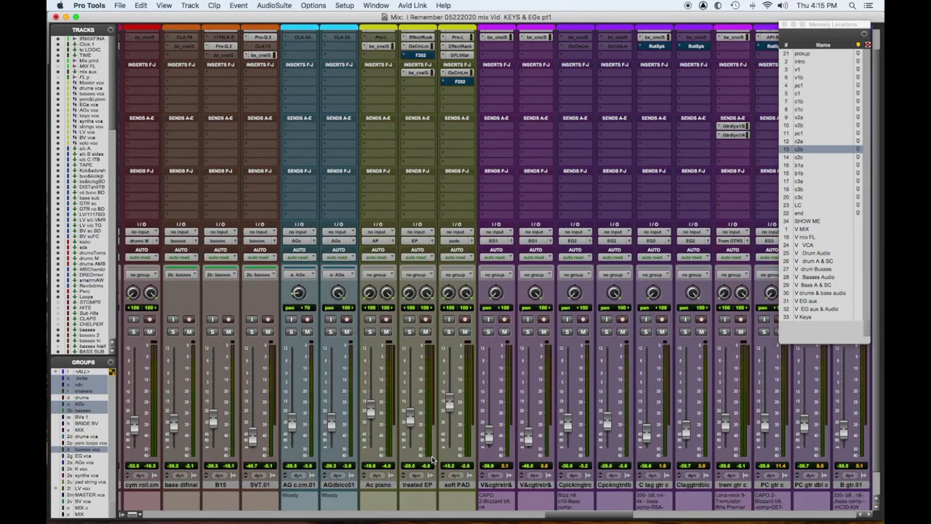
{"action": "scroll", "coordinate": [433, 460], "scroll_direction": "down", "scroll_amount": 1}
{"action": "scroll", "coordinate": [432, 460], "scroll_direction": "right", "scroll_amount": 20}
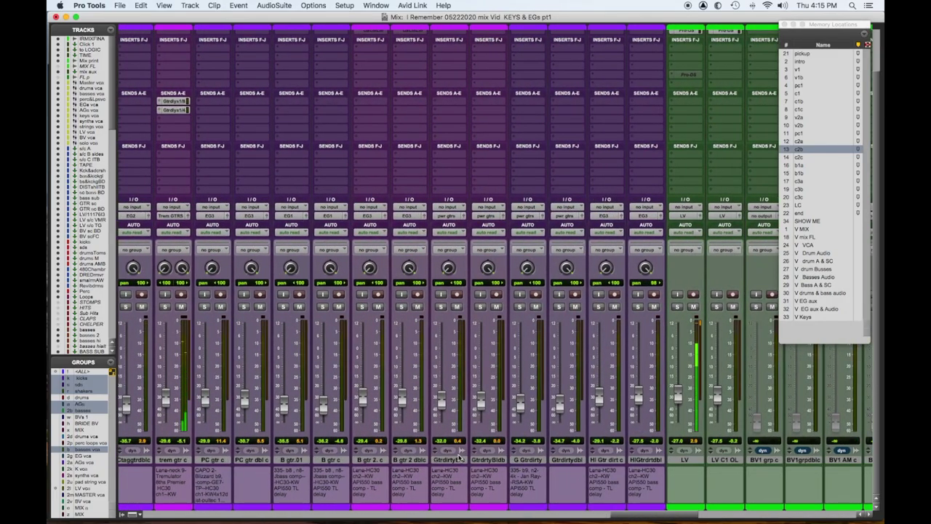
{"action": "left_click", "coordinate": [684, 460]}
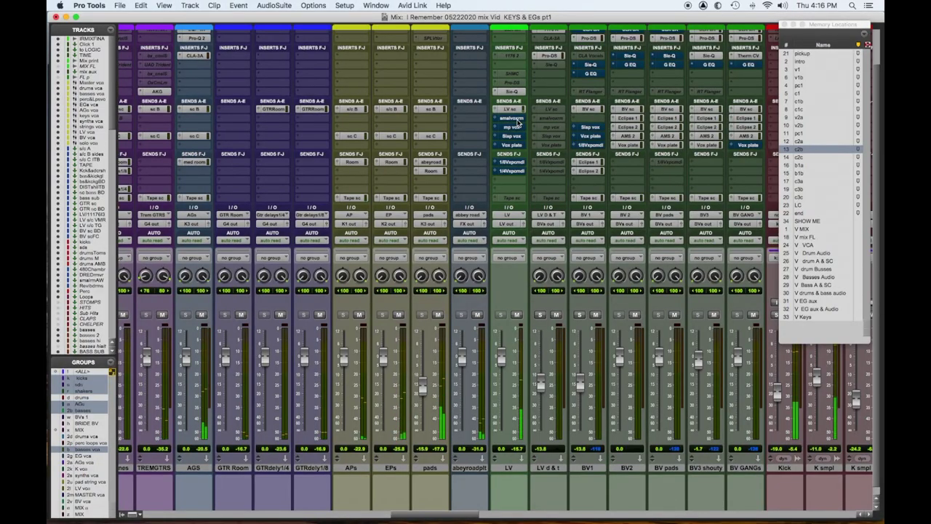
Step: Unmute the small vox room and Vox plate sends on the LV bus, setting them to -3.0 dB and about -6 dB
{"action": "left_click", "coordinate": [512, 118], "text": "ctrl+super"}
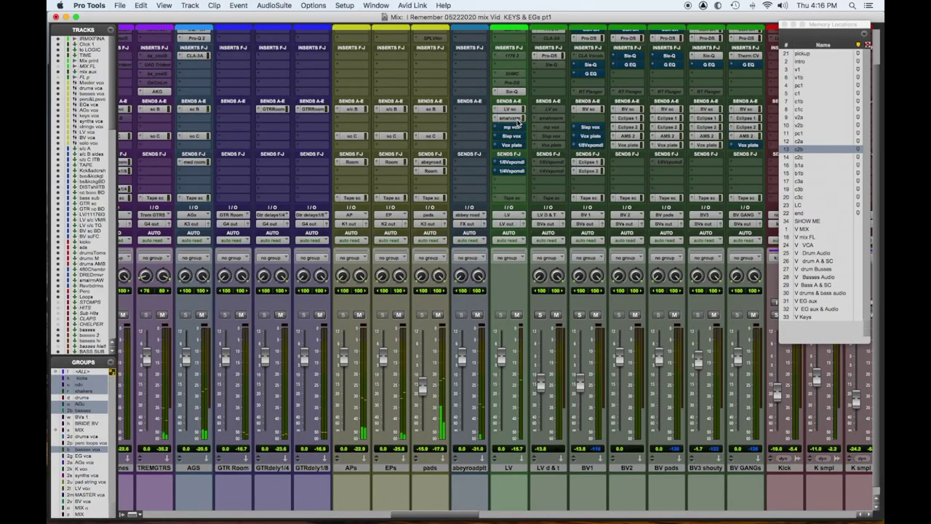
{"action": "left_click", "coordinate": [514, 118]}
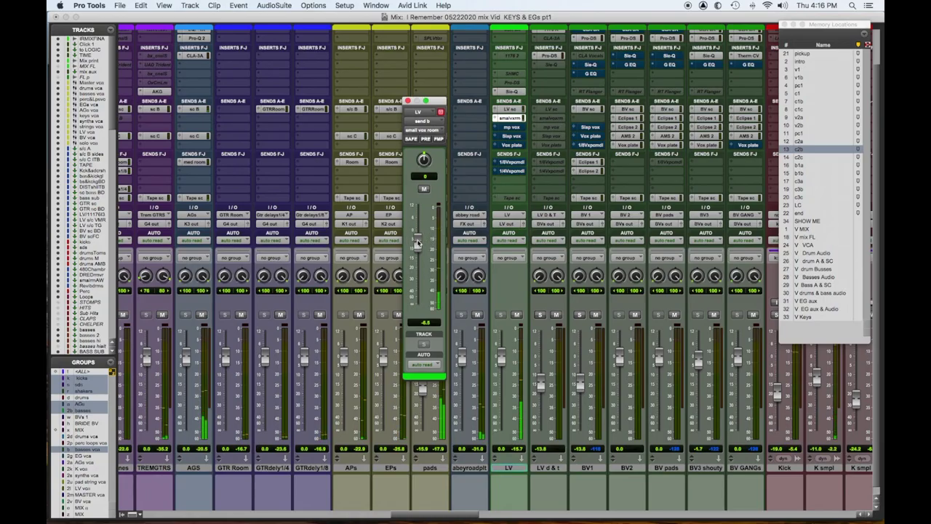
{"action": "mouse_move", "coordinate": [417, 244]}
{"action": "left_mouse_down"}
{"action": "mouse_move", "coordinate": [426, 223]}
{"action": "mouse_move", "coordinate": [424, 236]}
{"action": "left_mouse_up"}
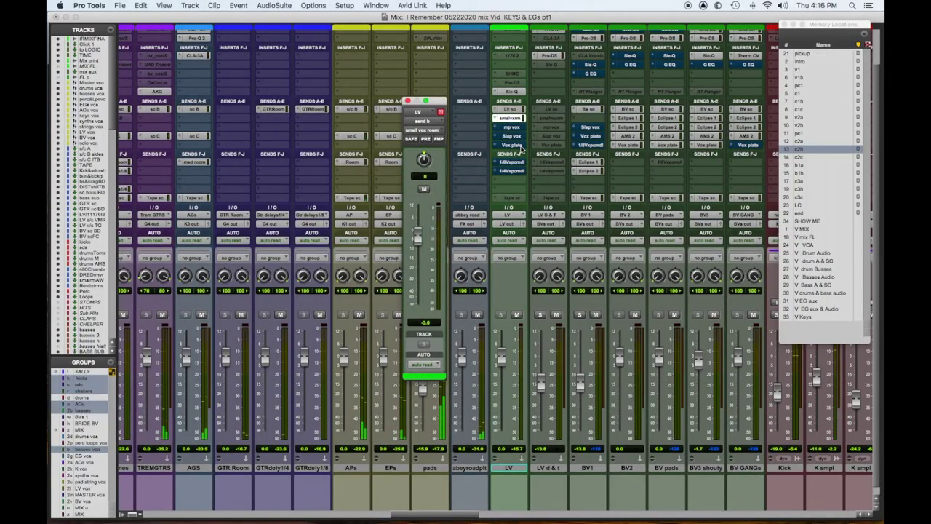
{"action": "left_click", "coordinate": [513, 146]}
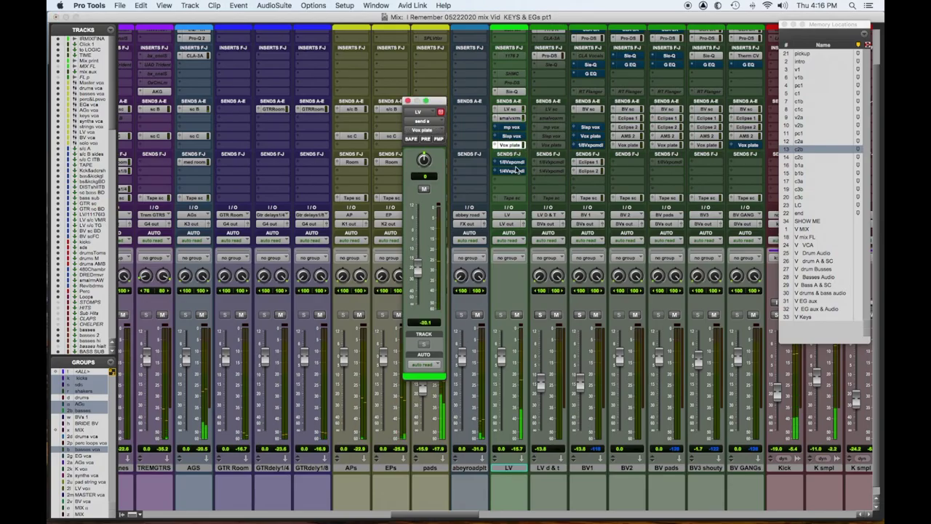
{"action": "left_click_drag", "start_coordinate": [423, 269], "coordinate": [420, 248]}
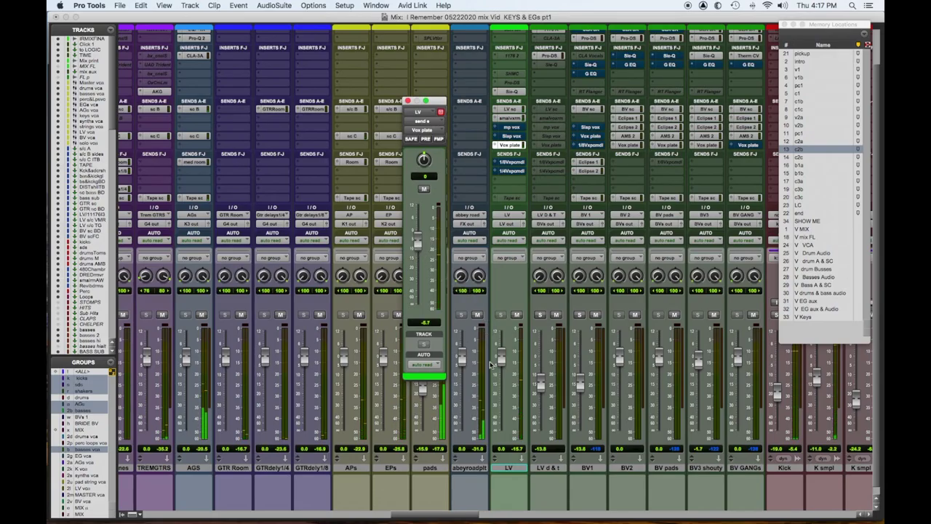
Step: Lower the LV bus volume to -3.3 dB
{"action": "left_click_drag", "start_coordinate": [501, 358], "coordinate": [503, 368]}
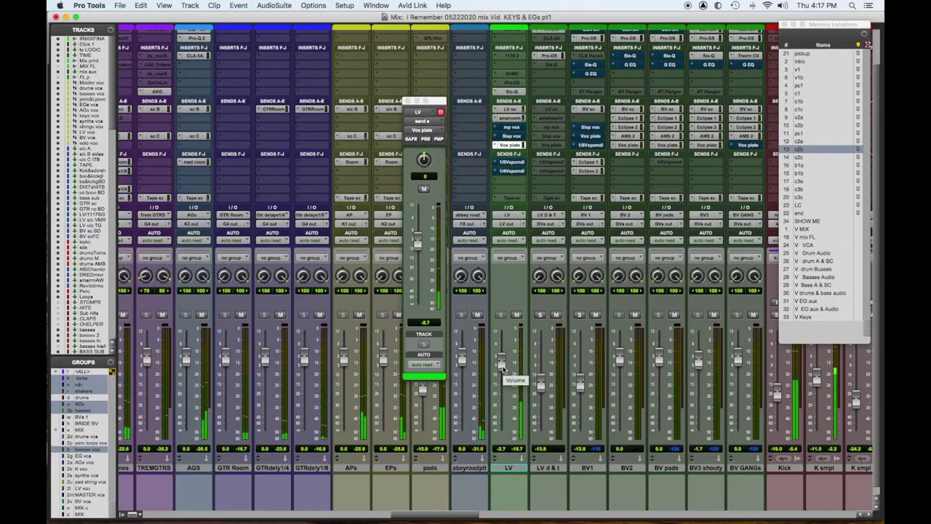
{"action": "left_click_drag", "start_coordinate": [503, 369], "coordinate": [506, 370]}
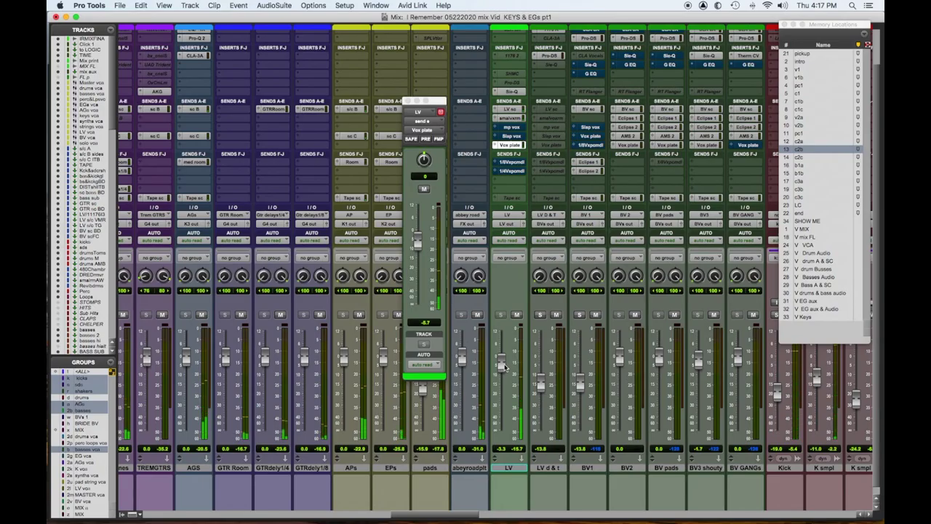
Step: Unmute the LV bus's 1/4 vocal delay send and raise its level, and reset the LV bus volume to 0 dB
{"action": "left_click", "coordinate": [508, 171]}
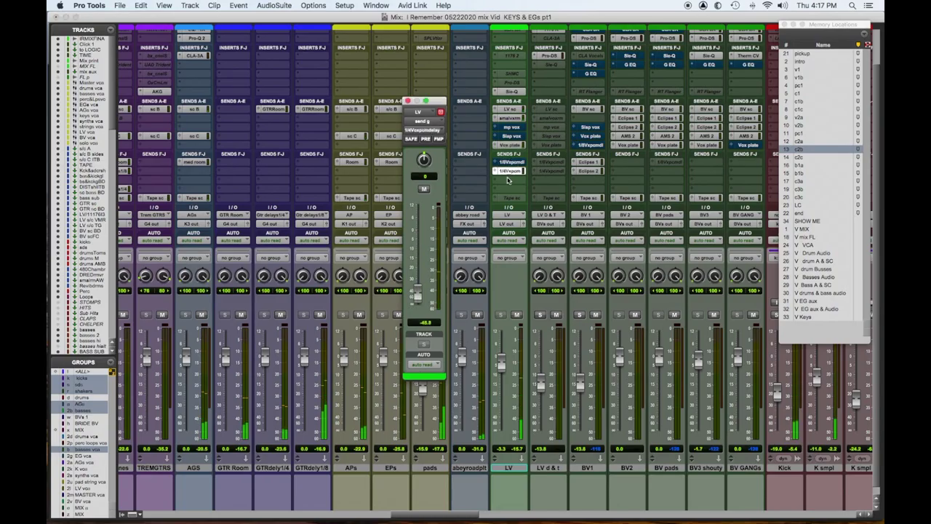
{"action": "left_click_drag", "start_coordinate": [418, 297], "coordinate": [420, 275]}
{"action": "left_click_drag", "start_coordinate": [502, 364], "coordinate": [503, 359]}
{"action": "left_click", "coordinate": [503, 359], "text": "alt"}
Step: Unmute the remaining LV bus sends, setting Slap vox to -12.1 dB, the 1/8 vocal delay to -34.3 dB and mp vox to -7.0 dB
{"action": "left_click", "coordinate": [509, 136]}
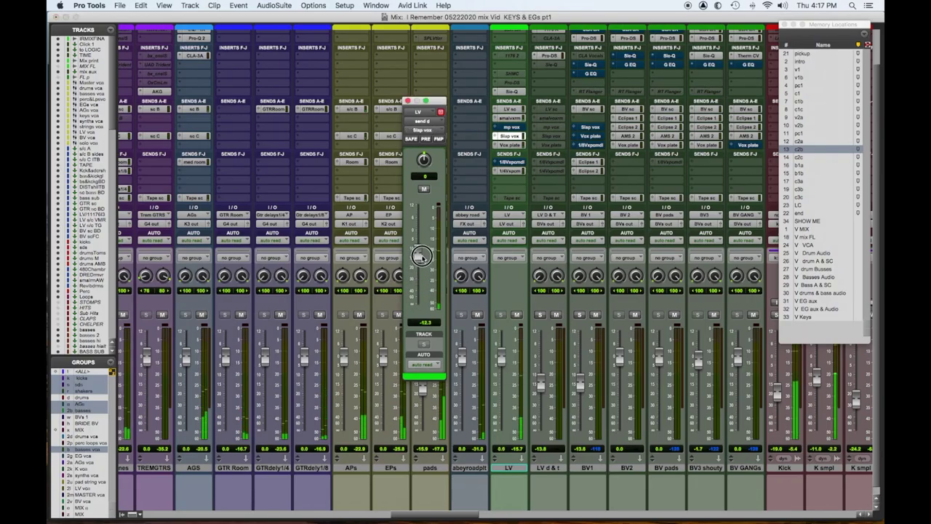
{"action": "left_click", "coordinate": [512, 161]}
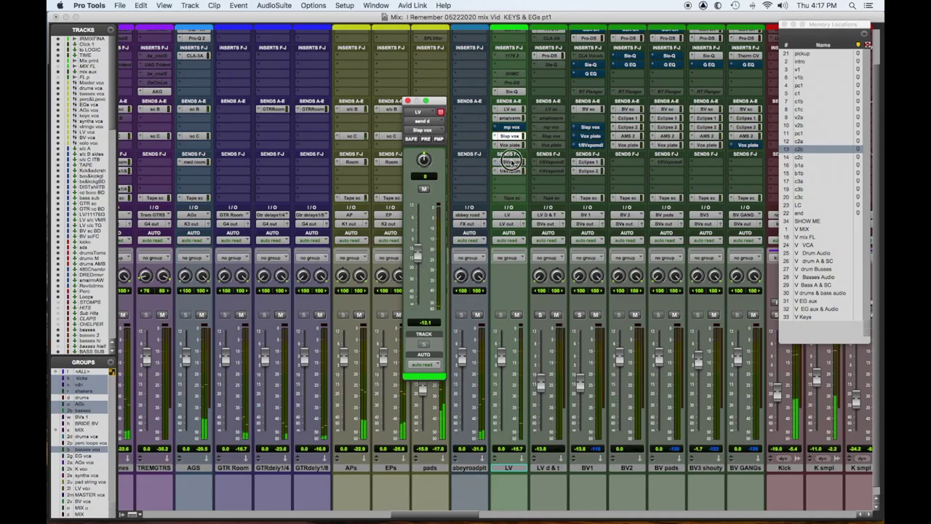
{"action": "left_click_drag", "start_coordinate": [416, 289], "coordinate": [417, 291]}
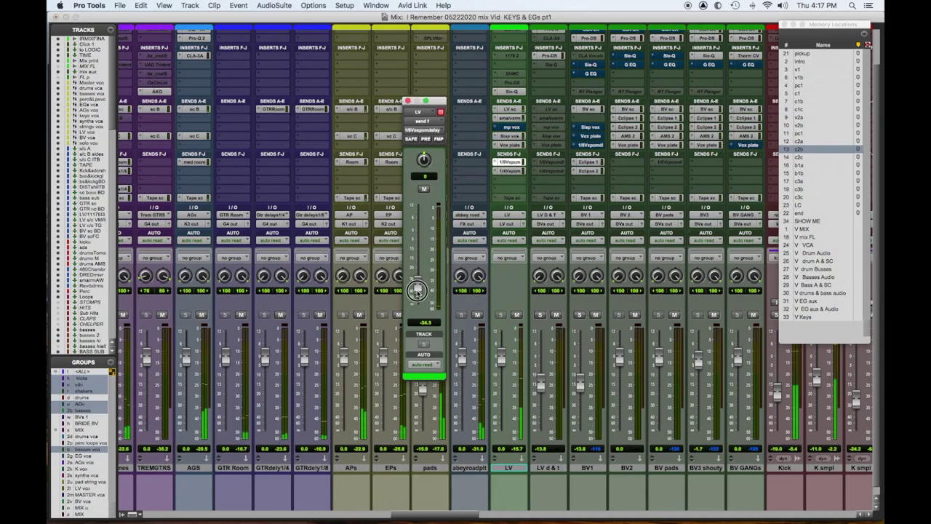
{"action": "left_click", "coordinate": [514, 129]}
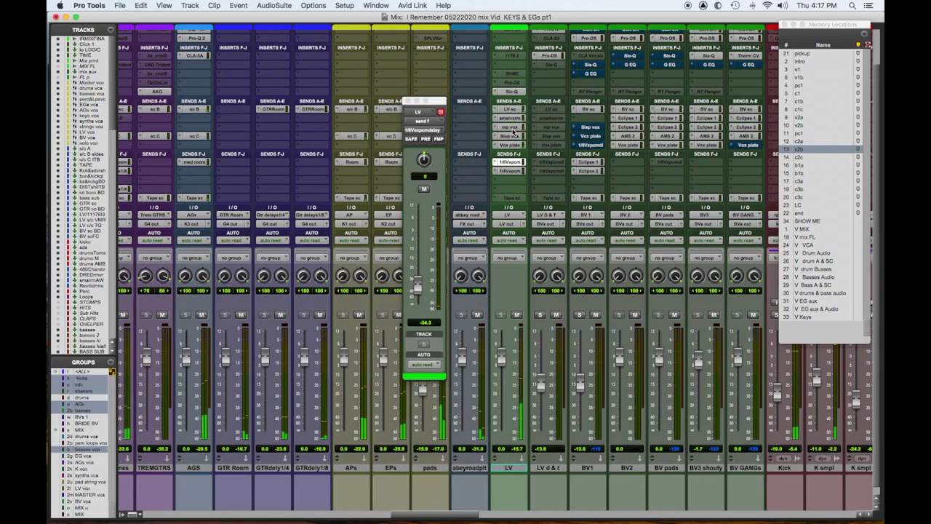
{"action": "left_click_drag", "start_coordinate": [416, 242], "coordinate": [416, 241]}
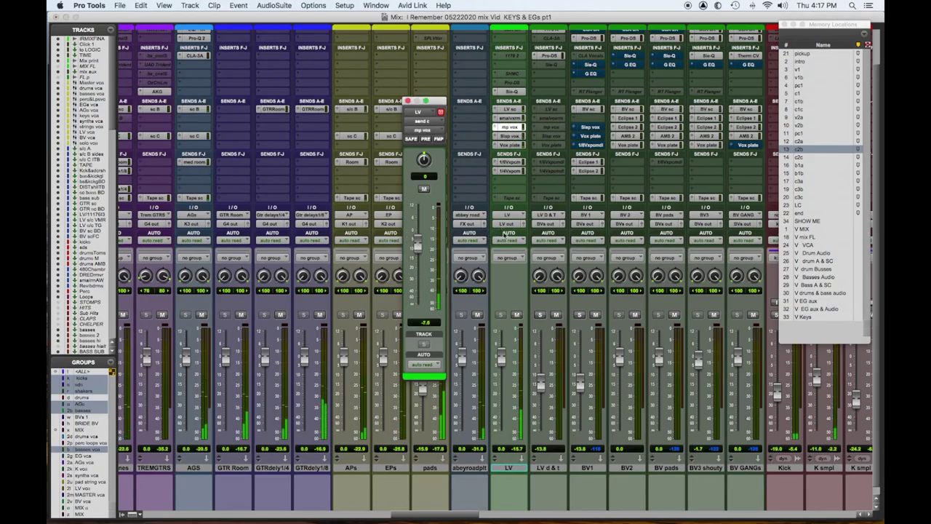
Step: Review the Sie-Q settings on the LV bus and close the plug-in
{"action": "left_click", "coordinate": [515, 91]}
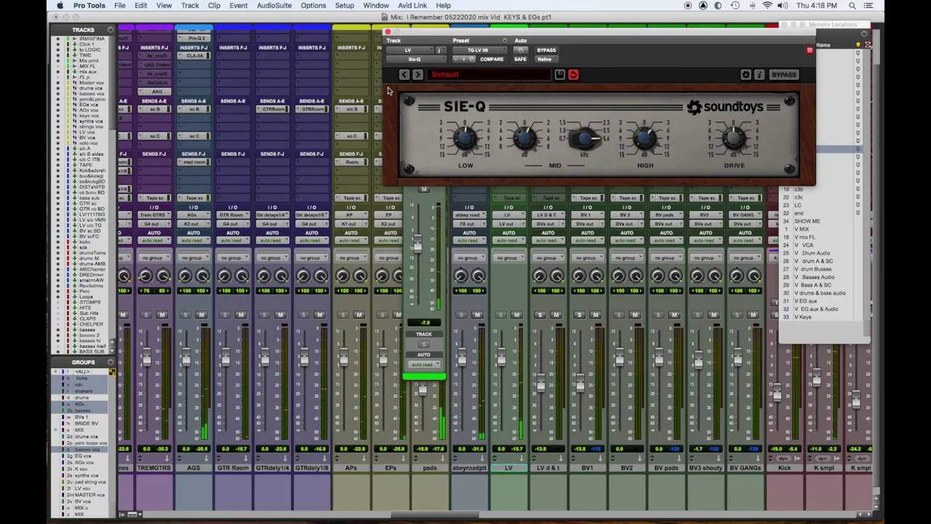
{"action": "left_click", "coordinate": [388, 31]}
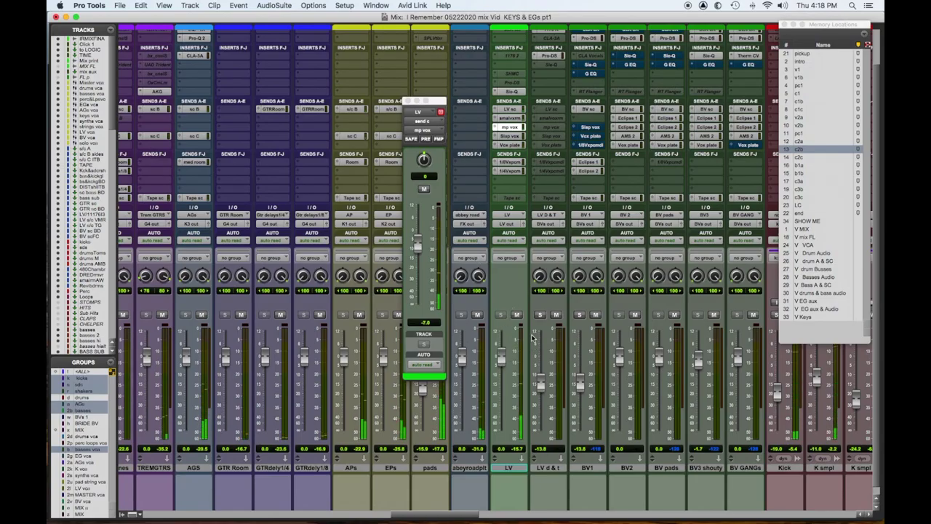
{"action": "scroll", "coordinate": [533, 337], "scroll_direction": "down", "scroll_amount": 1}
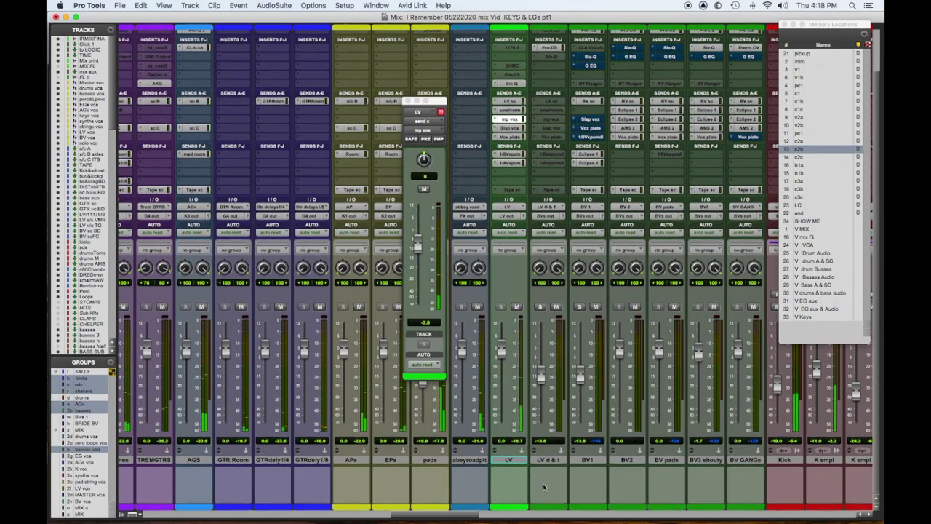
Step: Locate the LV audio track in the mixer and trim its volume to -26.8 dB
{"action": "scroll", "coordinate": [533, 342], "scroll_direction": "up", "scroll_amount": 5}
{"action": "scroll", "coordinate": [533, 342], "scroll_direction": "right", "scroll_amount": 15}
{"action": "scroll", "coordinate": [534, 418], "scroll_direction": "right", "scroll_amount": 15}
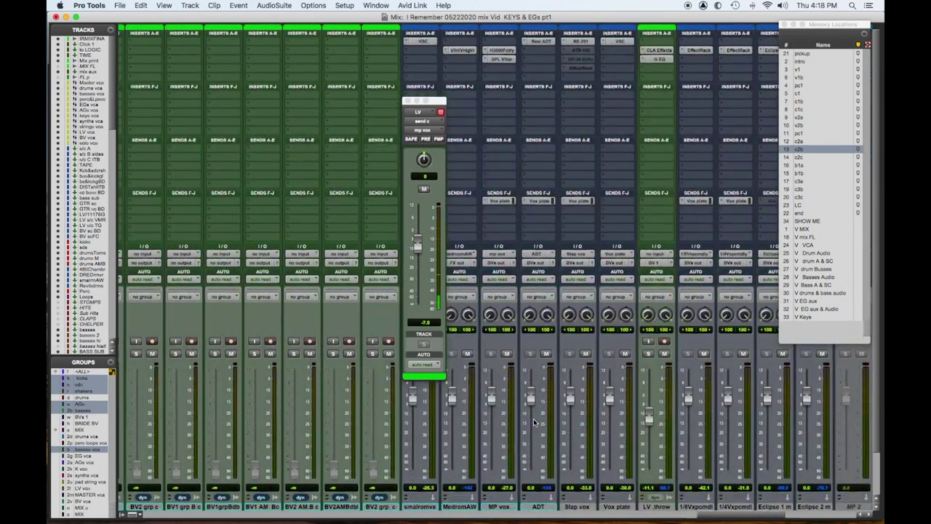
{"action": "scroll", "coordinate": [533, 418], "scroll_direction": "down", "scroll_amount": 5}
{"action": "scroll", "coordinate": [503, 389], "scroll_direction": "left", "scroll_amount": 15}
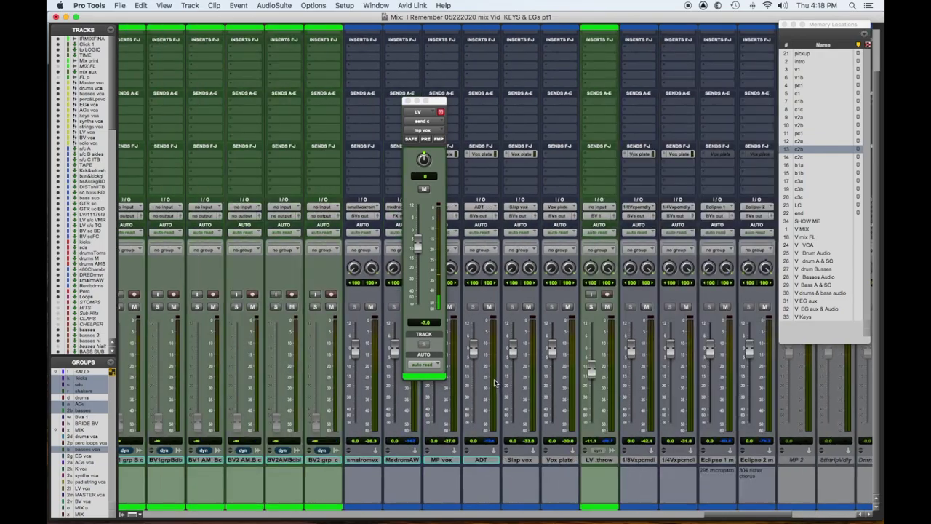
{"action": "scroll", "coordinate": [493, 384], "scroll_direction": "up", "scroll_amount": 5}
{"action": "scroll", "coordinate": [493, 384], "scroll_direction": "left", "scroll_amount": 15}
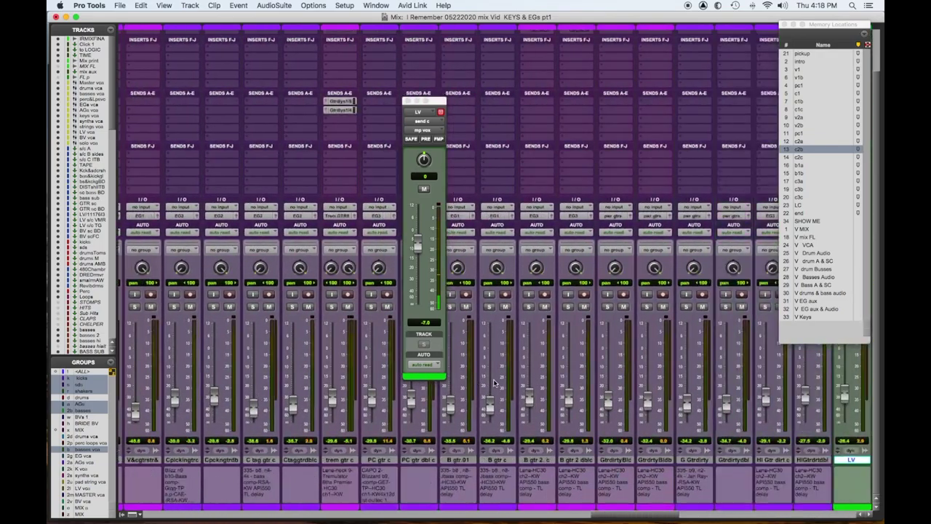
{"action": "scroll", "coordinate": [493, 384], "scroll_direction": "down", "scroll_amount": 5}
{"action": "scroll", "coordinate": [494, 383], "scroll_direction": "right", "scroll_amount": 15}
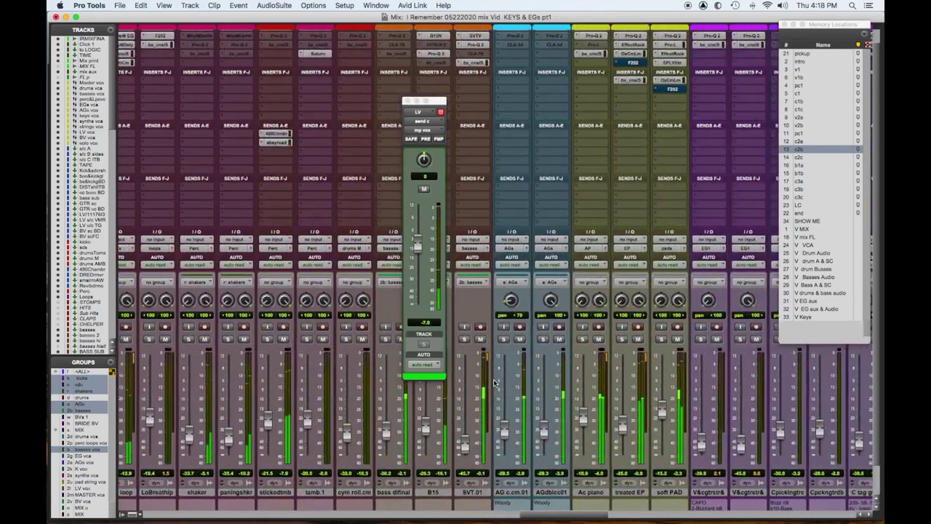
{"action": "scroll", "coordinate": [494, 384], "scroll_direction": "up", "scroll_amount": 2}
{"action": "scroll", "coordinate": [494, 383], "scroll_direction": "right", "scroll_amount": 7}
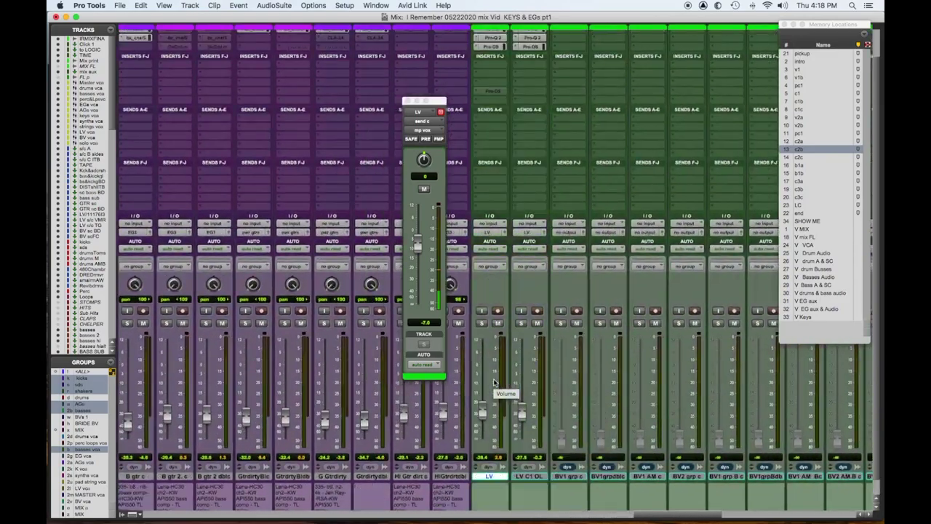
{"action": "left_click_drag", "start_coordinate": [483, 409], "coordinate": [485, 412]}
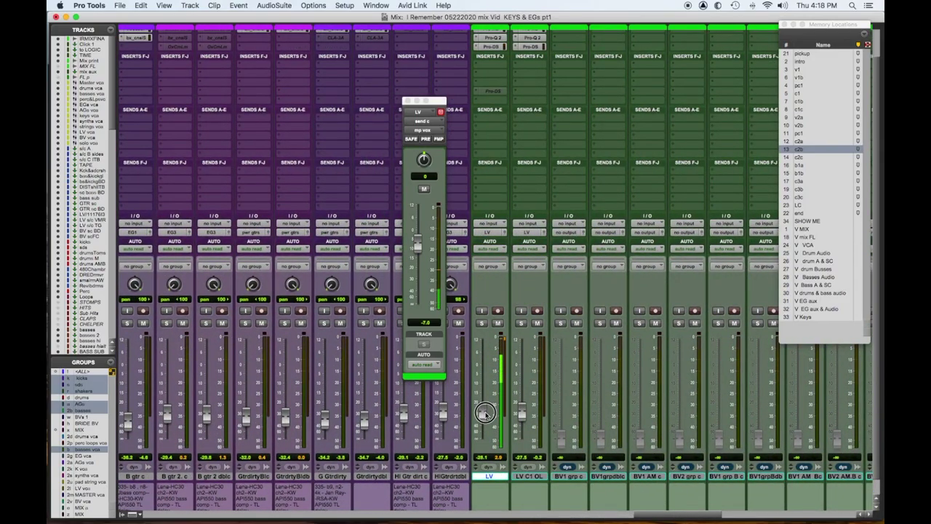
{"action": "left_click_drag", "start_coordinate": [486, 413], "coordinate": [486, 412]}
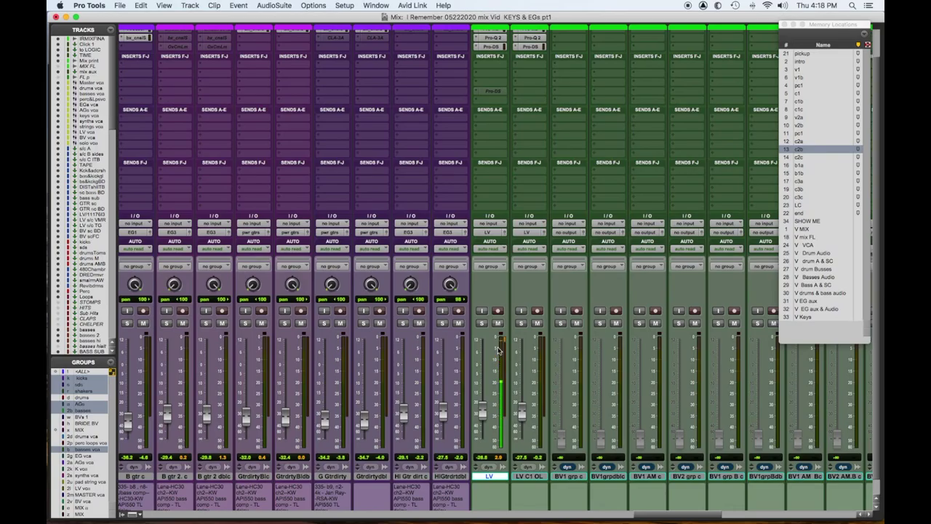
Step: Show the LV audio track in the Edit window, stop playback and place the cursor just before its first clip
{"action": "scroll", "coordinate": [498, 350], "scroll_direction": "up", "scroll_amount": 3}
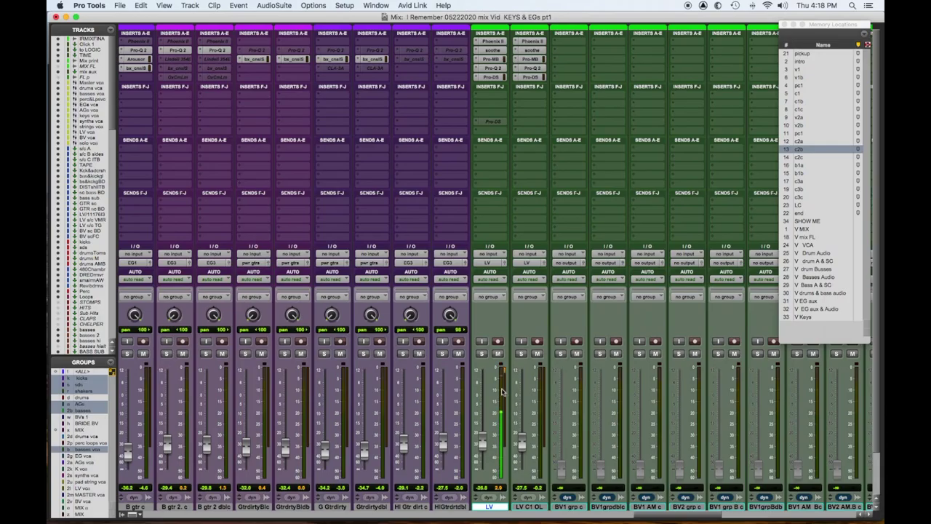
{"action": "key", "text": "super+equal"}
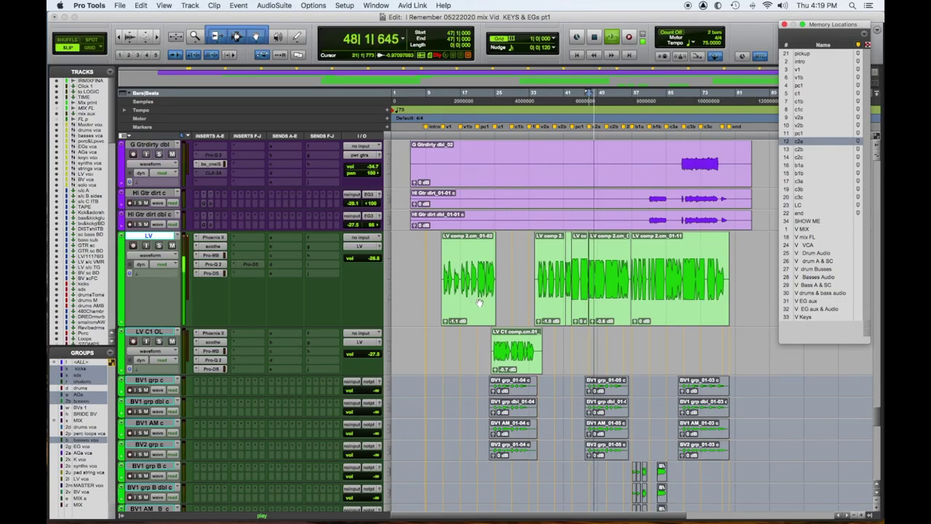
{"action": "key", "text": "space"}
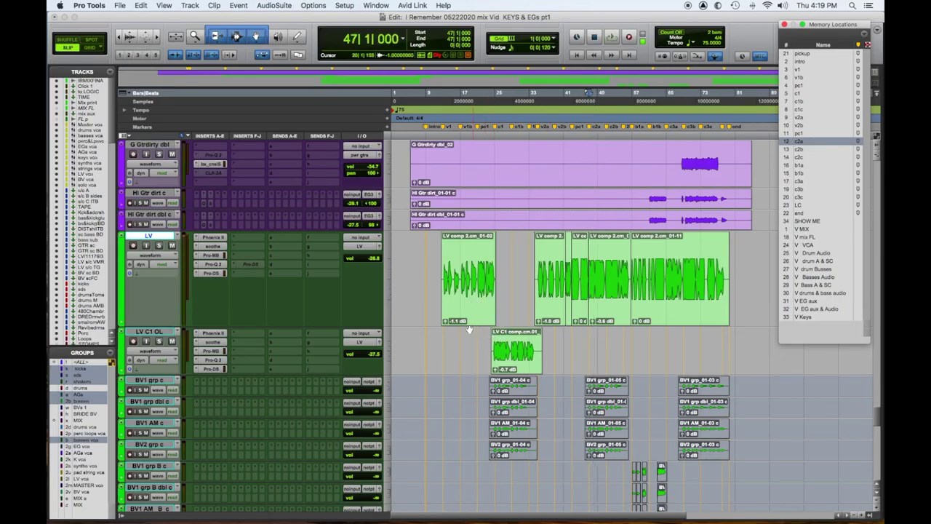
{"action": "left_click", "coordinate": [471, 334]}
{"action": "left_click", "coordinate": [438, 306]}
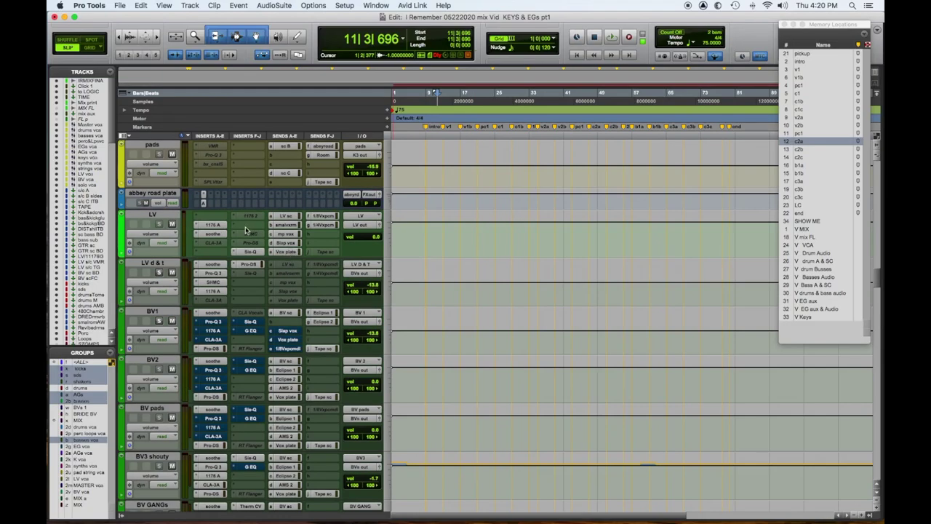
Step: Open the SHMC compressor on the LV bus, take it out of bypass and compare the vocal with and without it
{"action": "left_click", "coordinate": [251, 235]}
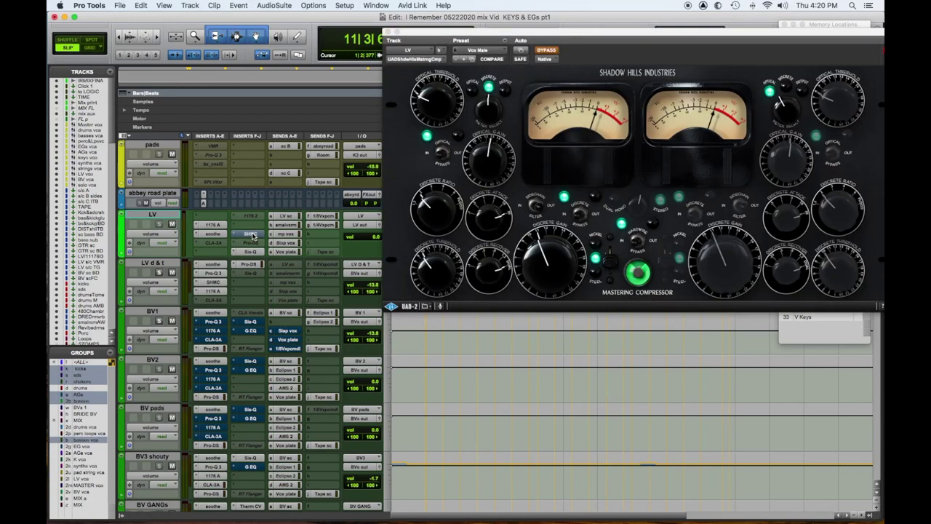
{"action": "left_click_drag", "start_coordinate": [596, 31], "coordinate": [474, 30]}
{"action": "left_click", "coordinate": [431, 52]}
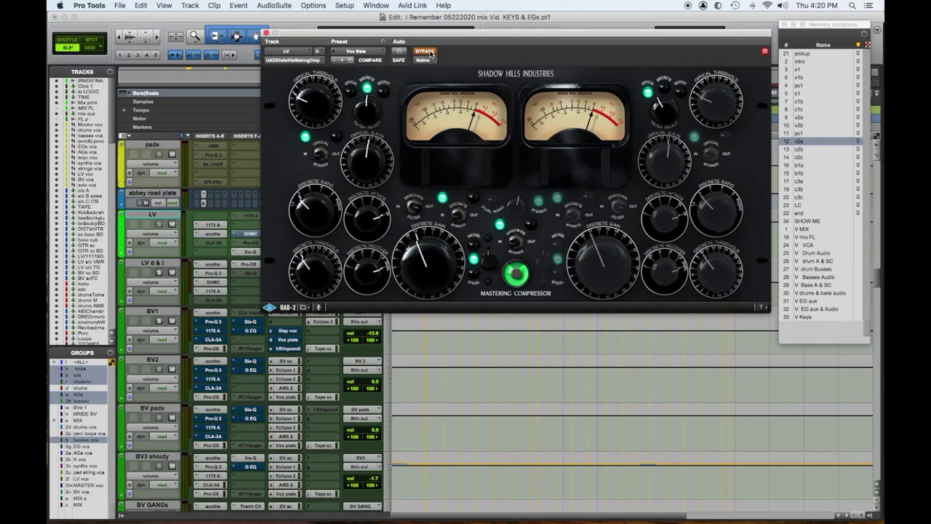
{"action": "left_click", "coordinate": [431, 51]}
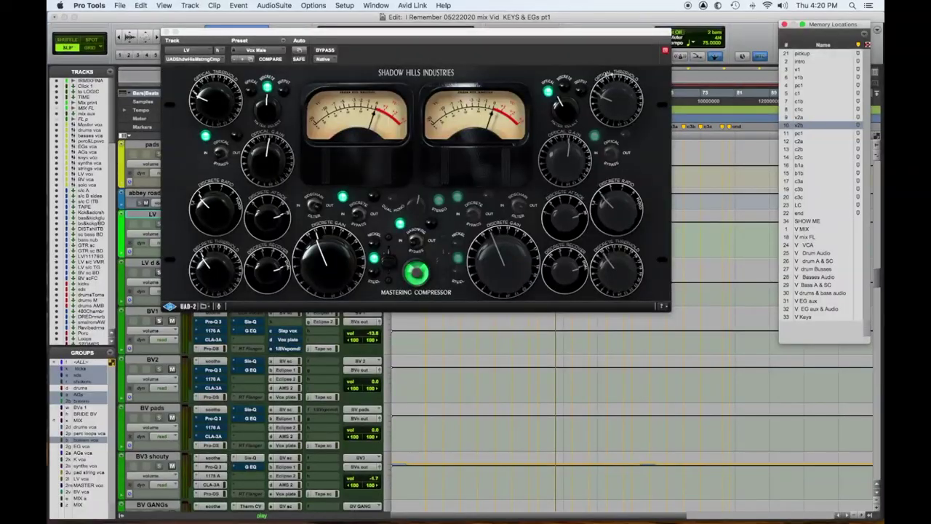
{"action": "left_click_drag", "start_coordinate": [317, 42], "coordinate": [393, 48]}
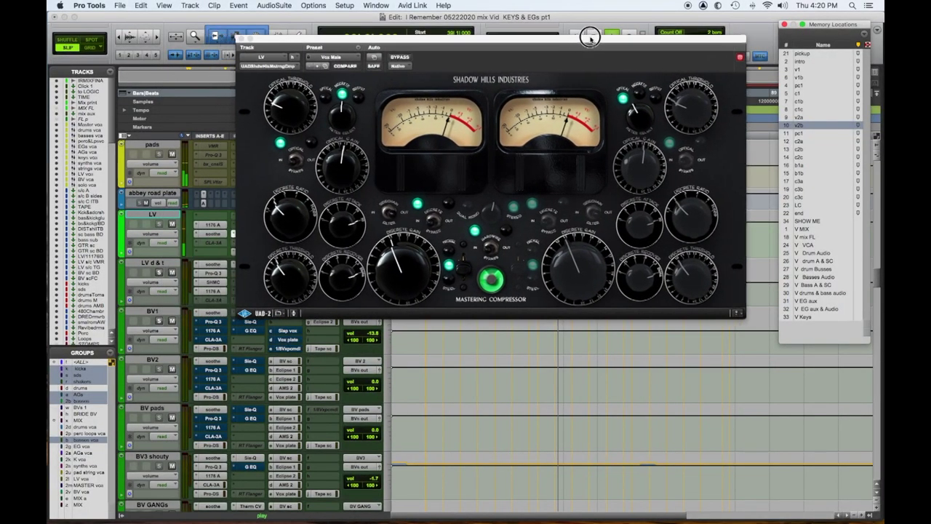
{"action": "left_click", "coordinate": [401, 56]}
{"action": "left_click", "coordinate": [402, 57]}
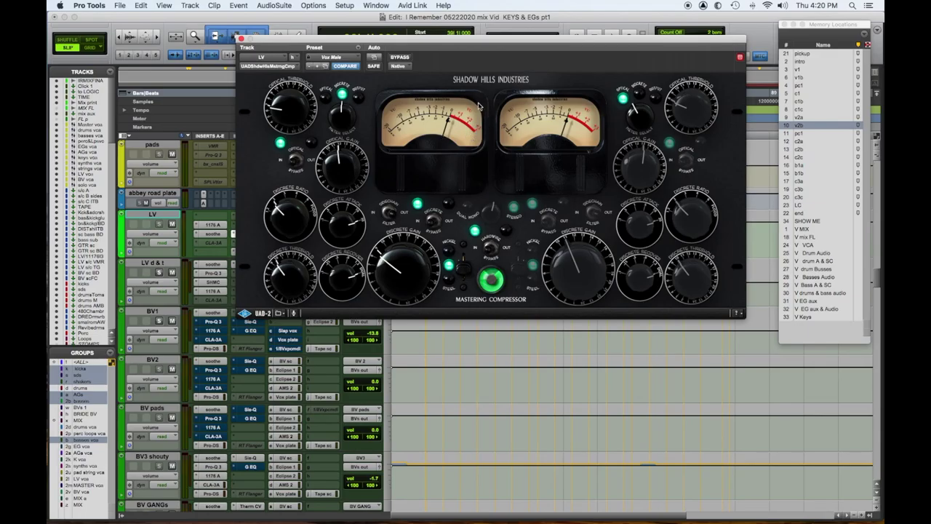
Step: During playback, lower the Optical Gain and the active Discrete Gain on the LV bus's SHMC compressor
{"action": "key", "text": "space"}
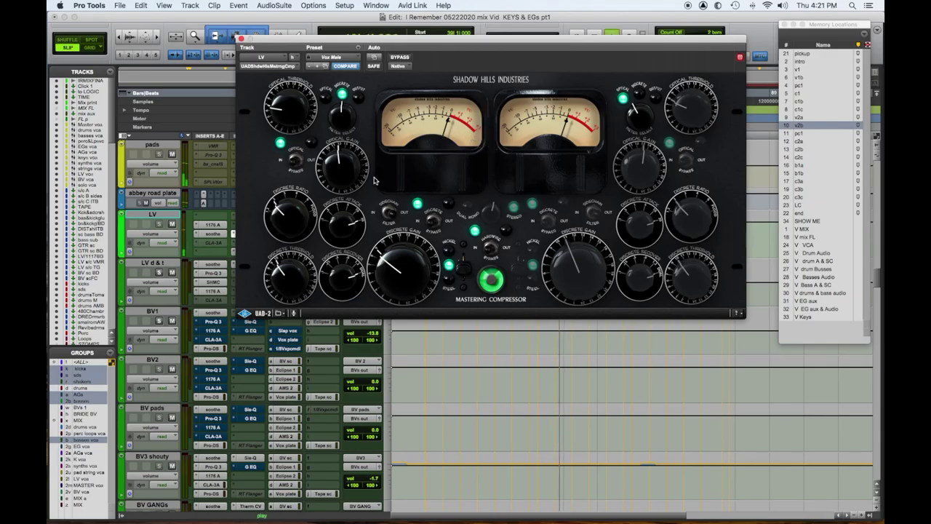
{"action": "left_click", "coordinate": [401, 57]}
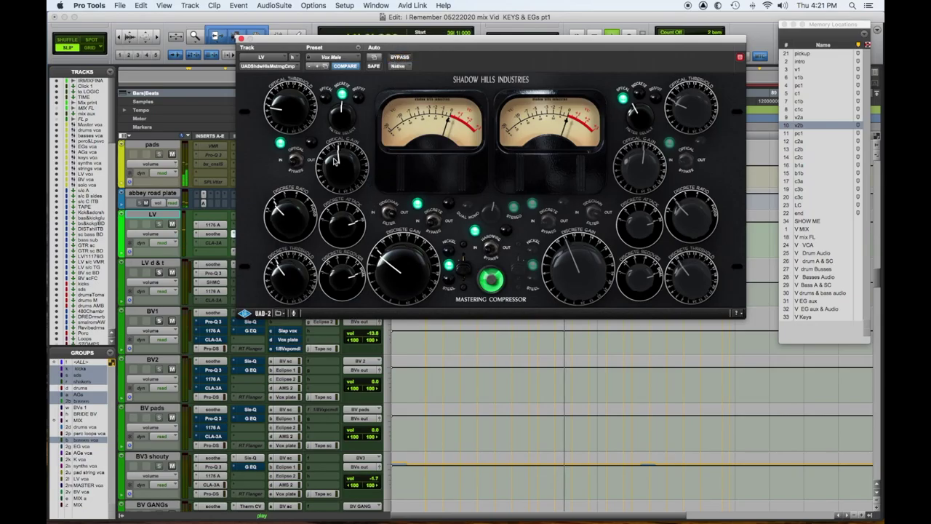
{"action": "left_click", "coordinate": [342, 179]}
{"action": "left_click_drag", "start_coordinate": [399, 261], "coordinate": [393, 264]}
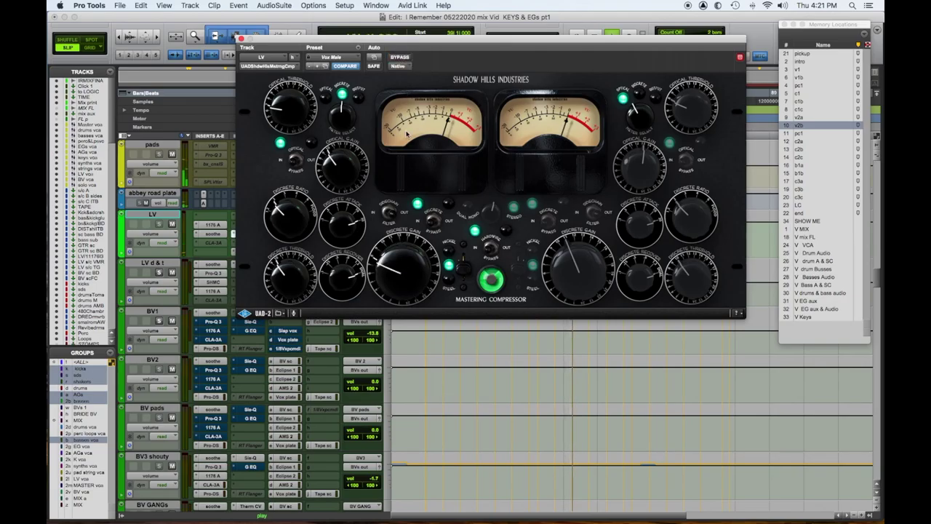
Step: Compare the SHMC compressor bypassed and active on the LV bus, and reduce its Optical Gain and Discrete Gain further
{"action": "left_click", "coordinate": [172, 219]}
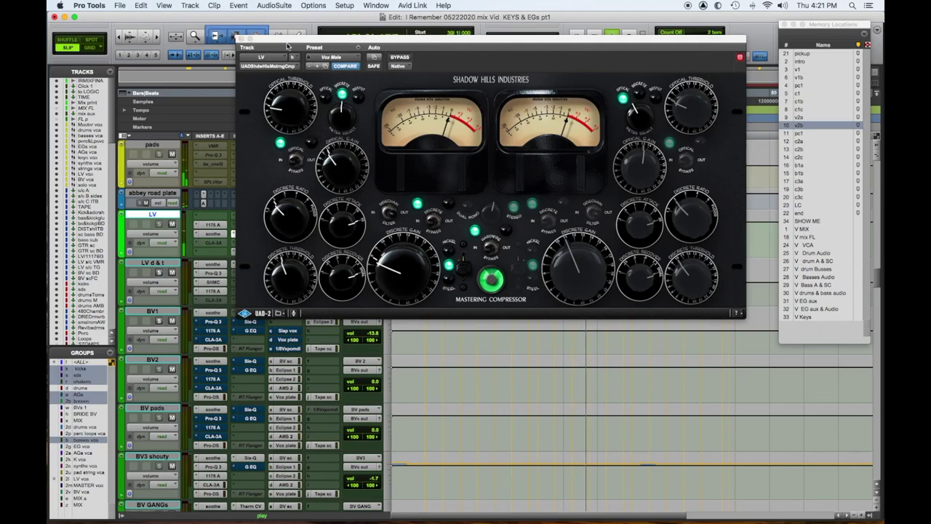
{"action": "left_click", "coordinate": [406, 58]}
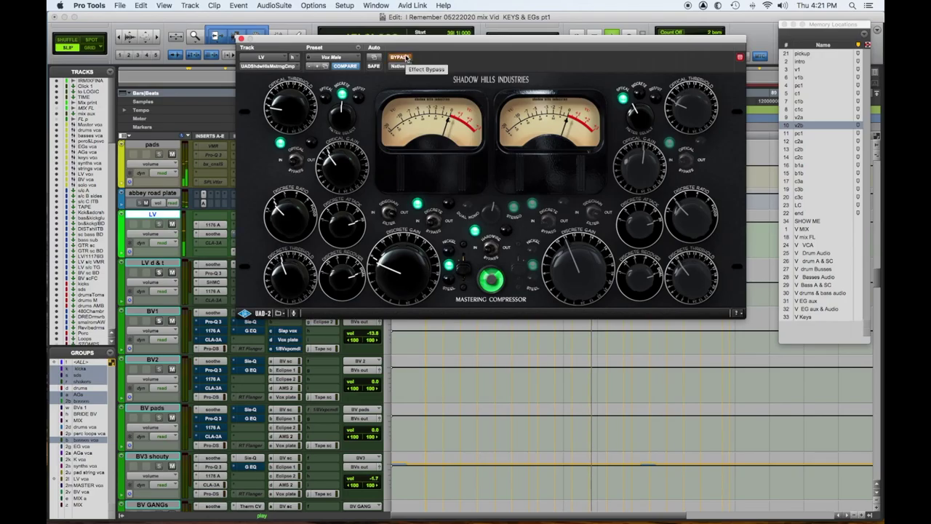
{"action": "left_click", "coordinate": [406, 57]}
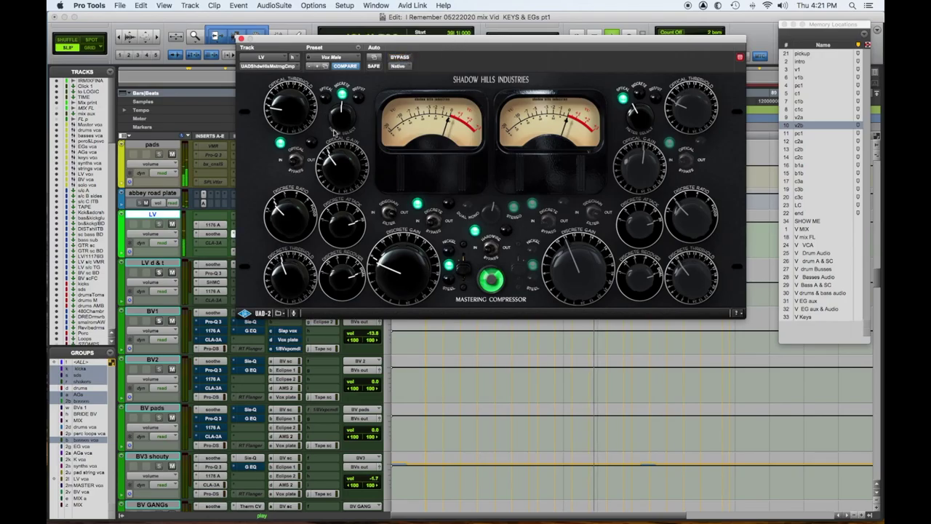
{"action": "left_click", "coordinate": [333, 172]}
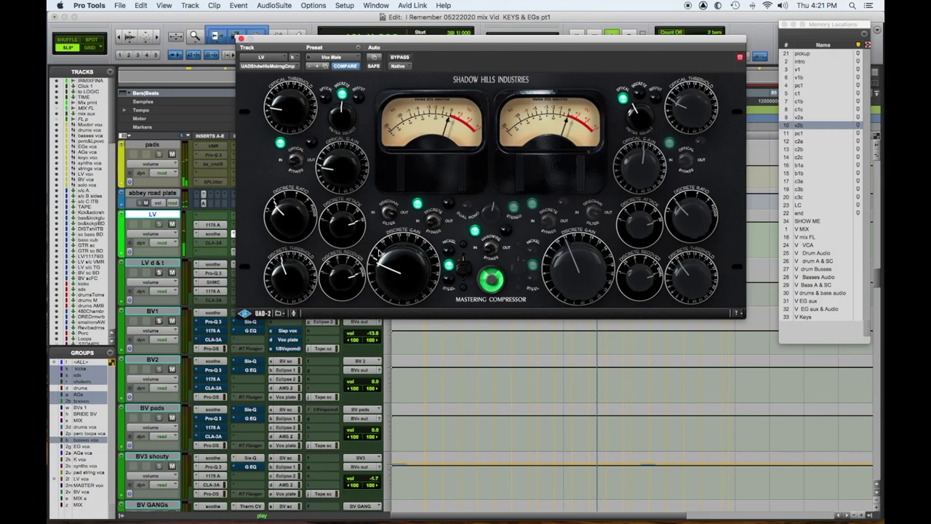
{"action": "left_click_drag", "start_coordinate": [383, 261], "coordinate": [383, 266]}
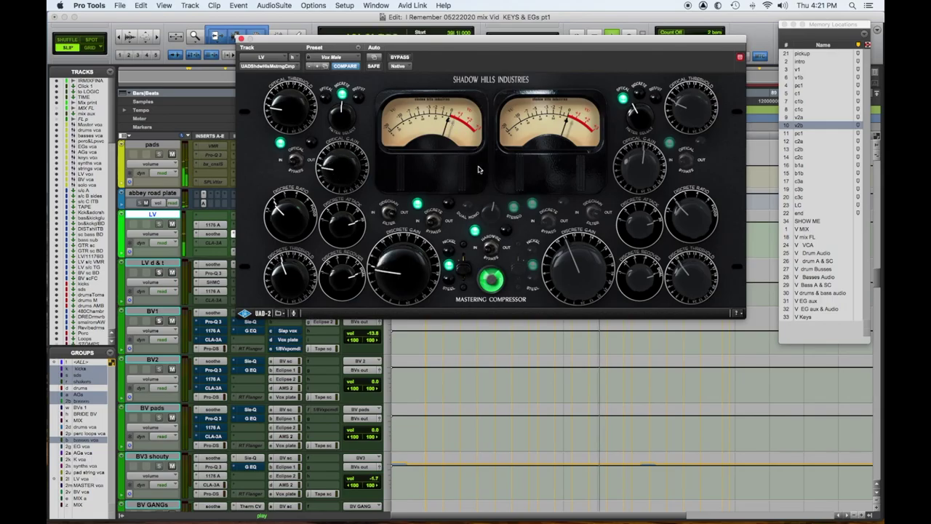
{"action": "left_click", "coordinate": [402, 57]}
{"action": "left_click", "coordinate": [404, 58]}
{"action": "left_click", "coordinate": [395, 268]}
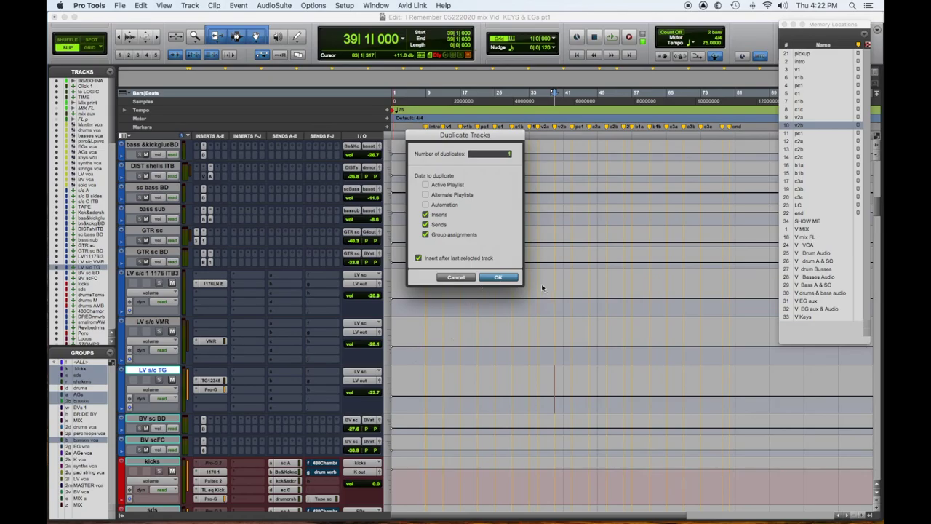
Step: Duplicate the LV s/c TG track once with its inserts, sends and group assignments, and rename the copy LV s/c LO
{"action": "left_click", "coordinate": [507, 279]}
{"action": "double_click", "coordinate": [152, 419]}
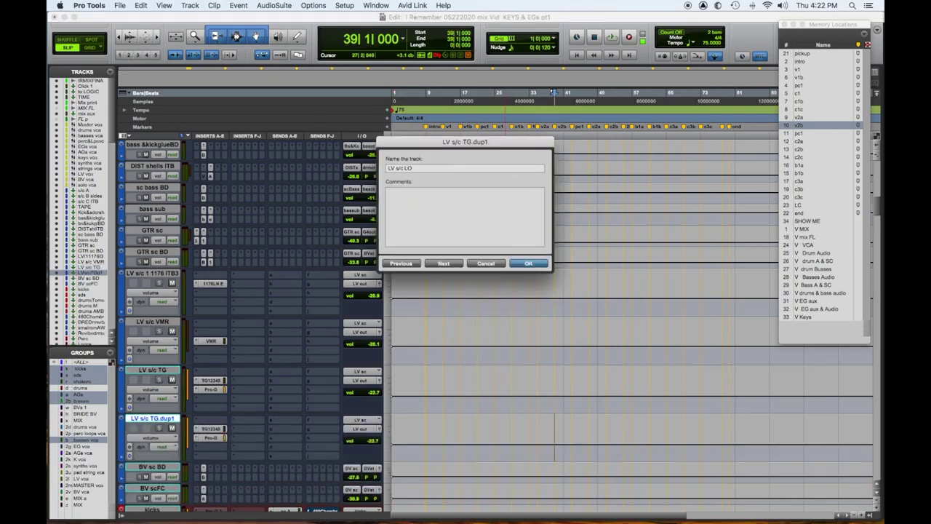
{"action": "type", "text": "LO"}
{"action": "key", "text": "Return"}
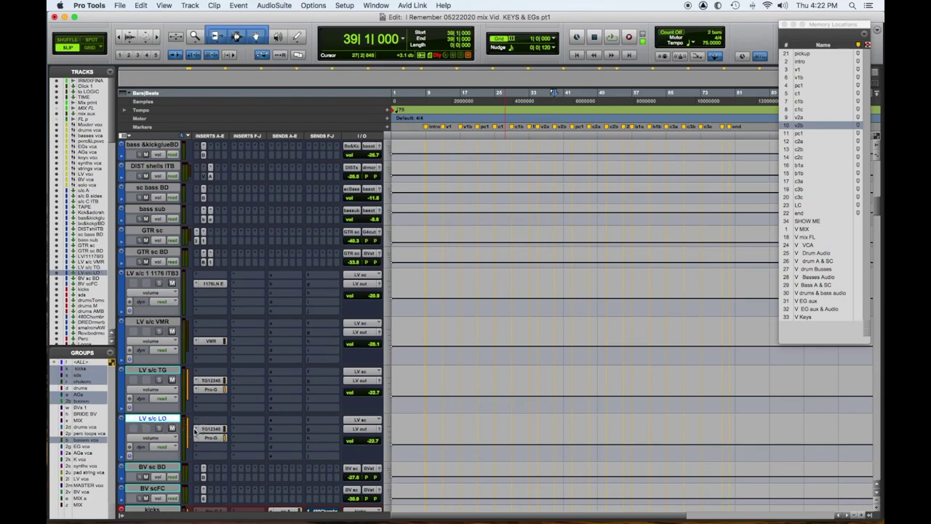
Step: Replace the TG12345 and Pro-G inserts on the LV s/c LO track with the SHMC compressor
{"action": "left_click", "coordinate": [203, 395]}
{"action": "left_click", "coordinate": [215, 433]}
{"action": "left_click", "coordinate": [195, 438]}
{"action": "left_click", "coordinate": [218, 382]}
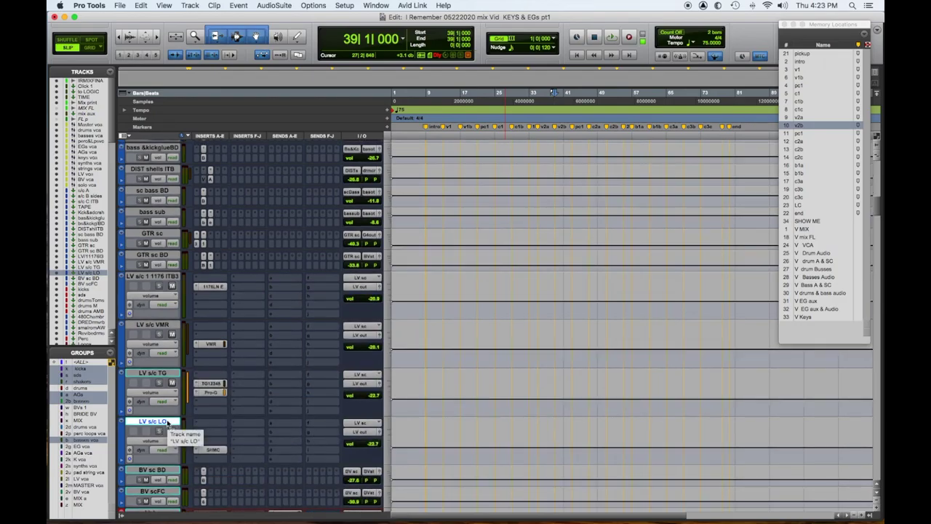
Step: Play the vocal, set the LV s/c LO volume to -12.0 dB and compare the mix with the track muted and unmuted
{"action": "key", "text": "space"}
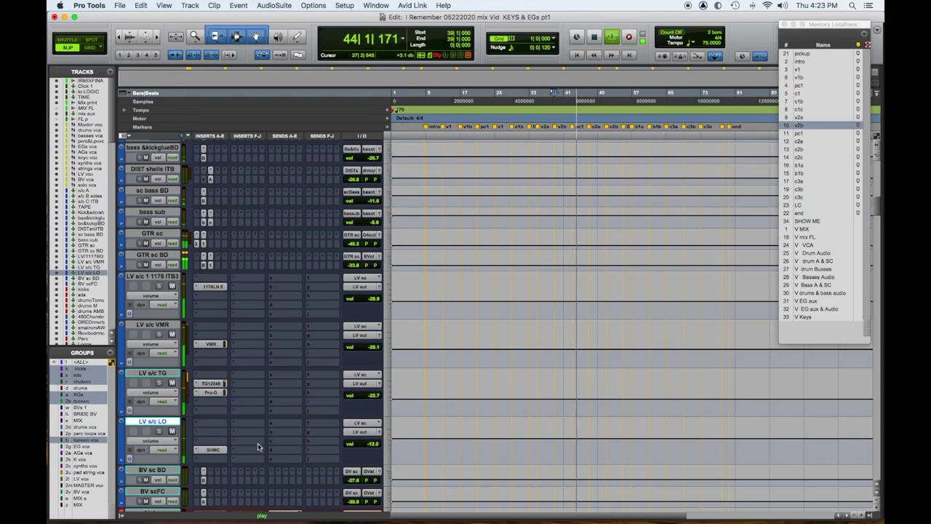
{"action": "key", "text": "shift+m"}
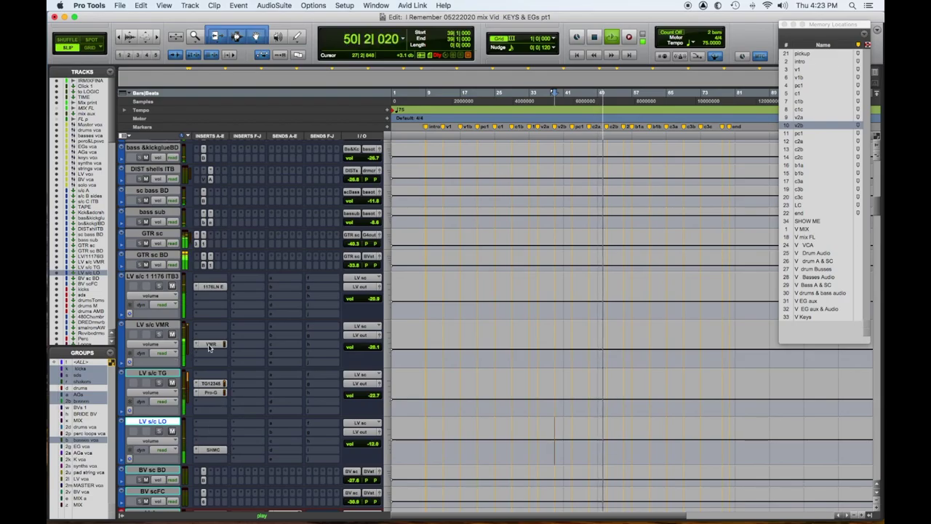
{"action": "key", "text": "space"}
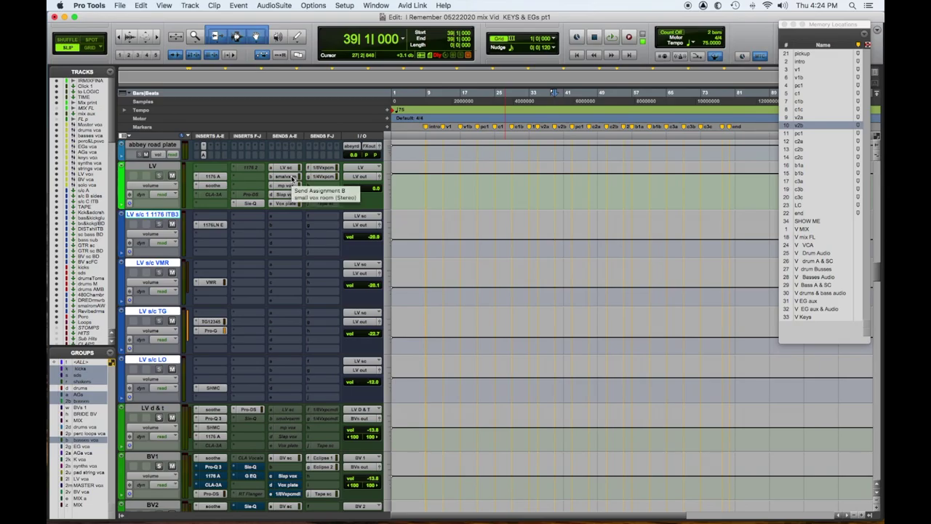
Step: Copy the LV bus's small vox room and Slap vox sends to the LV s/c 1176 ITB3, VMR, TG and LO tracks
{"action": "left_click", "coordinate": [290, 228]}
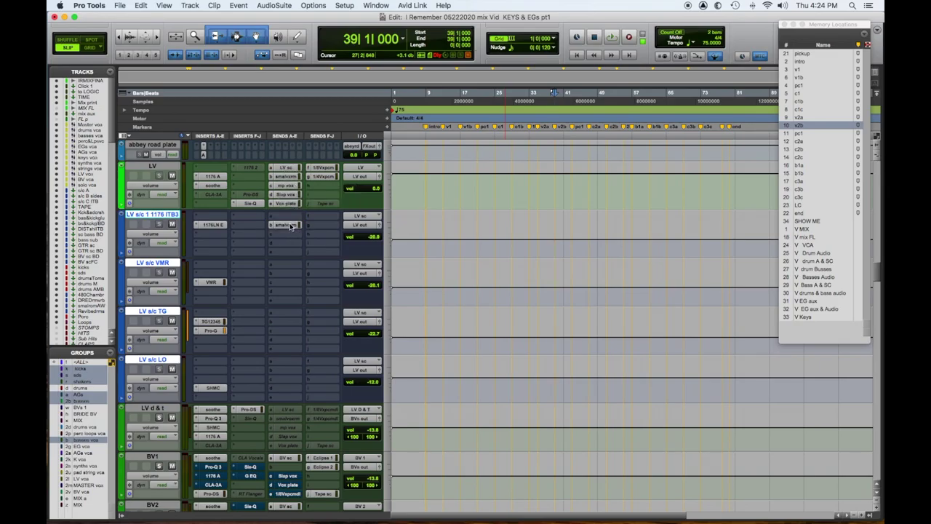
{"action": "left_click_drag", "start_coordinate": [289, 277], "coordinate": [289, 373]}
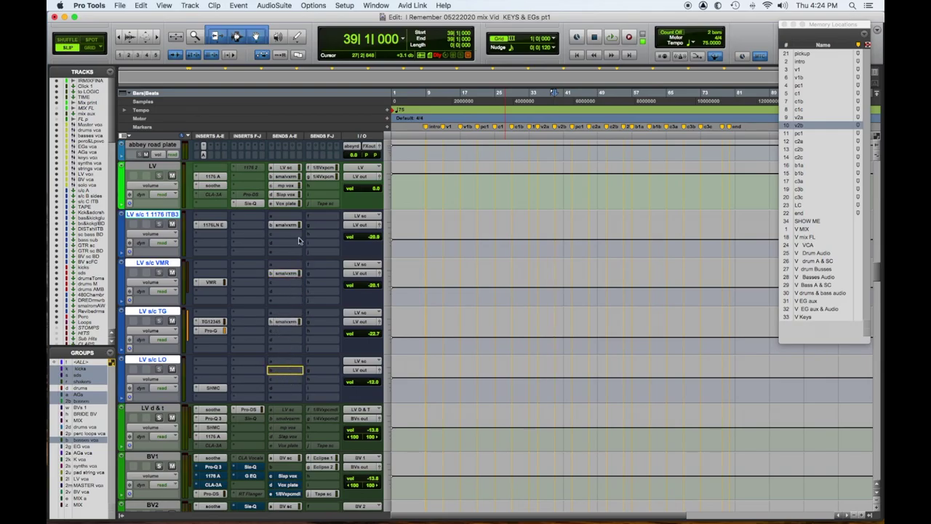
{"action": "left_click_drag", "start_coordinate": [289, 193], "coordinate": [289, 239]}
{"action": "left_click_drag", "start_coordinate": [286, 274], "coordinate": [288, 283]}
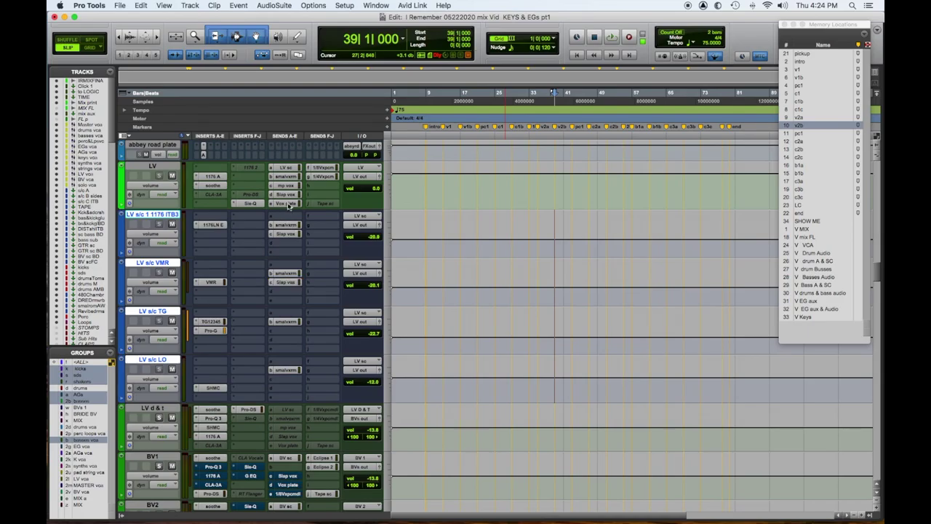
{"action": "left_click_drag", "start_coordinate": [287, 195], "coordinate": [289, 331]}
{"action": "left_click_drag", "start_coordinate": [289, 266], "coordinate": [288, 266]}
{"action": "left_click_drag", "start_coordinate": [291, 196], "coordinate": [292, 378]}
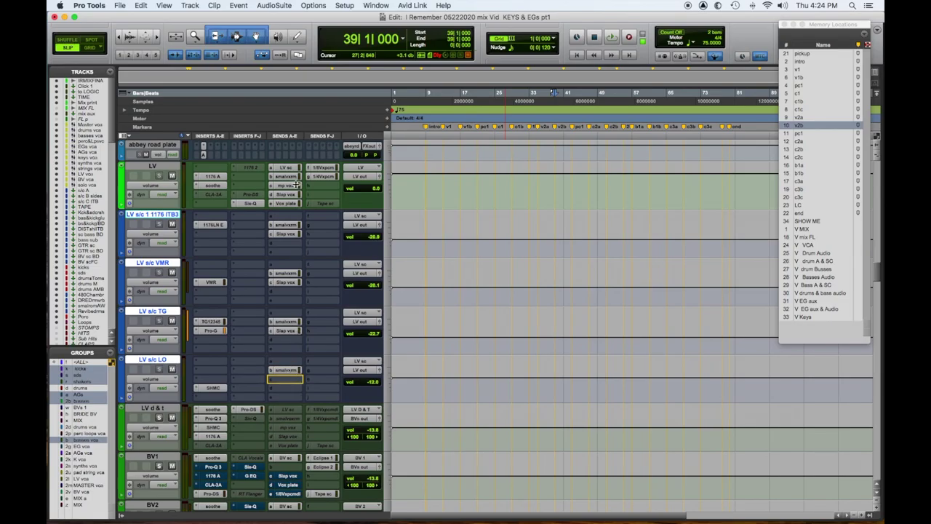
Step: Copy the LV bus's Vox plate send to the LV s/c 1176 ITB3, VMR, TG and LO tracks and start playback
{"action": "left_click_drag", "start_coordinate": [292, 202], "coordinate": [292, 246]}
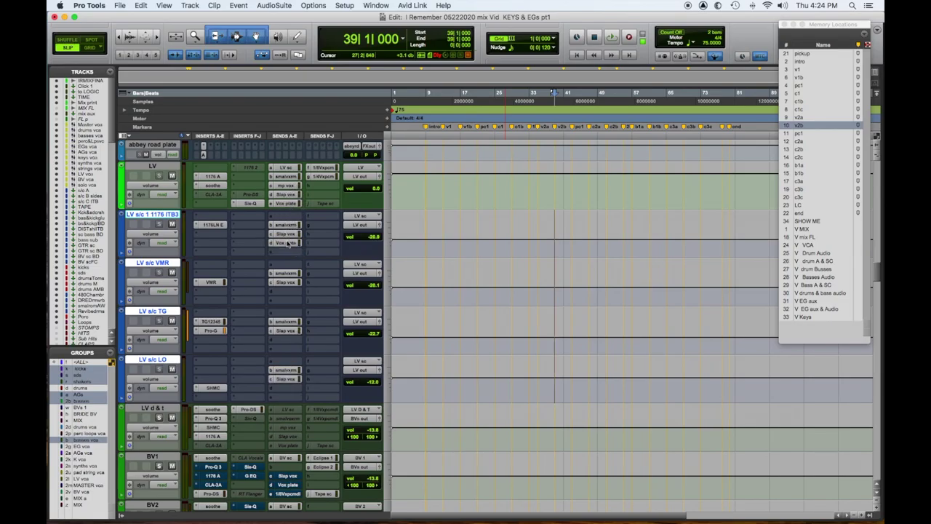
{"action": "left_click_drag", "start_coordinate": [286, 260], "coordinate": [301, 342]}
{"action": "key", "text": "space"}
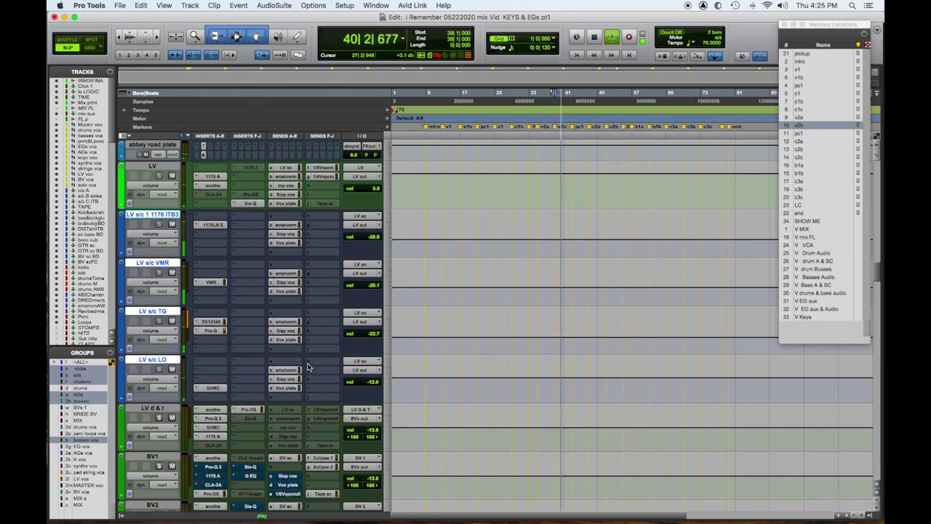
Step: Mute the small vox room, Slap vox and Vox plate sends on the four LV sidechain tracks
{"action": "left_click_drag", "start_coordinate": [286, 243], "coordinate": [289, 298]}
{"action": "left_click", "coordinate": [290, 340]}
{"action": "left_click", "coordinate": [288, 291]}
{"action": "left_click", "coordinate": [288, 388]}
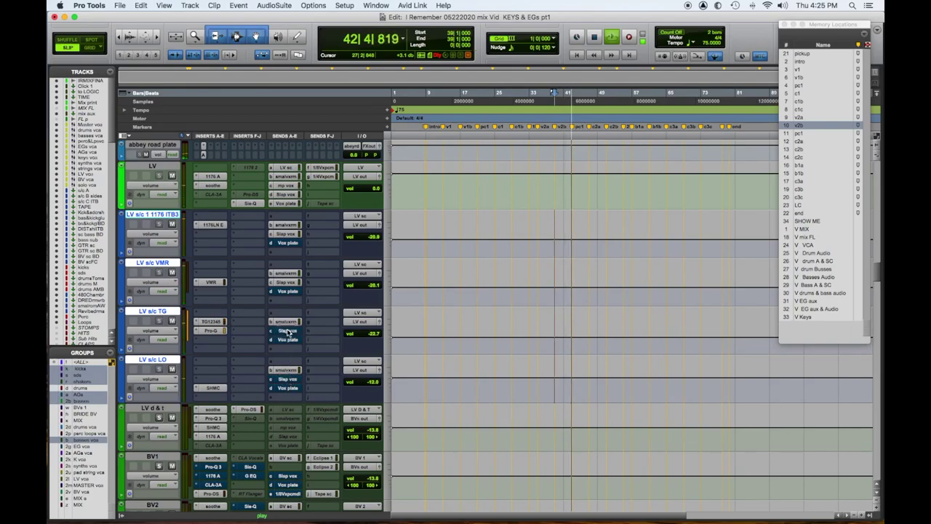
{"action": "left_click", "coordinate": [287, 241]}
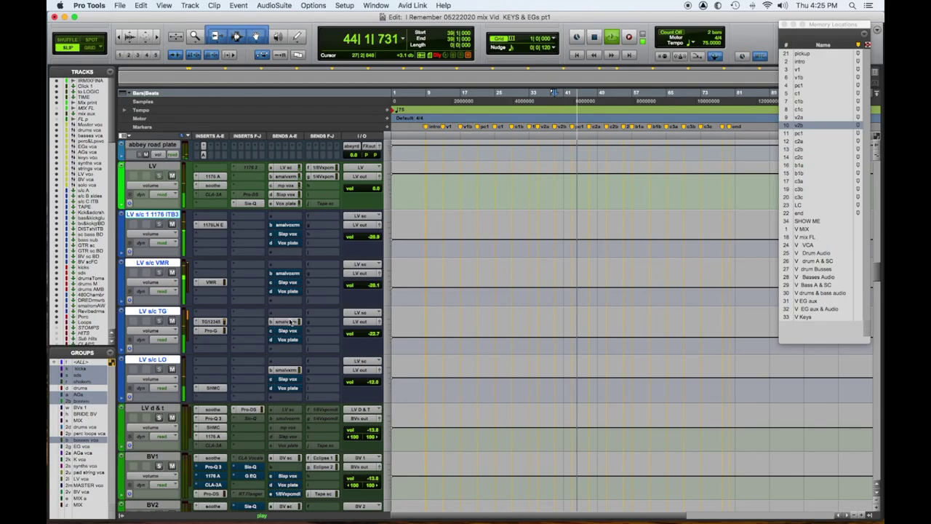
Step: Unmute the Vox plate sends on the LV s/c 1176 ITB3 and LV s/c TG tracks and lower both to about -17 dB
{"action": "left_click", "coordinate": [288, 242]}
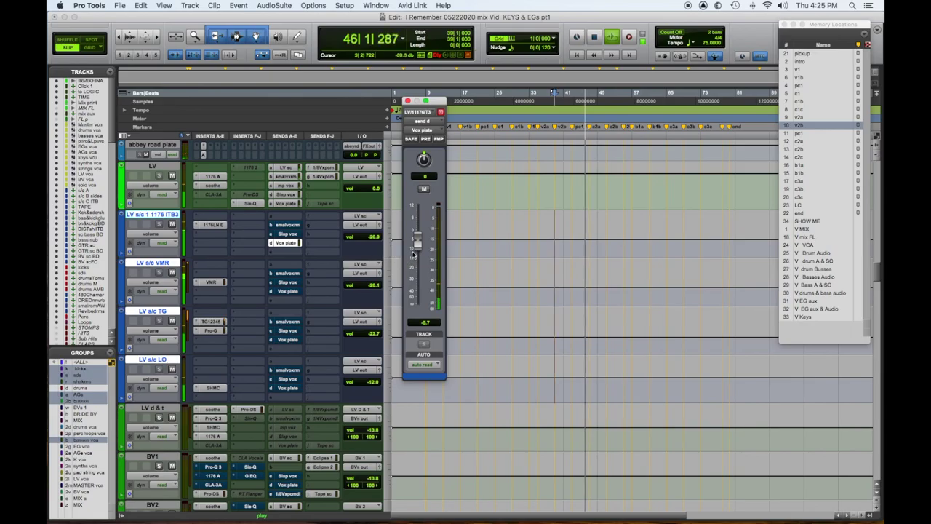
{"action": "left_click_drag", "start_coordinate": [417, 240], "coordinate": [420, 269]}
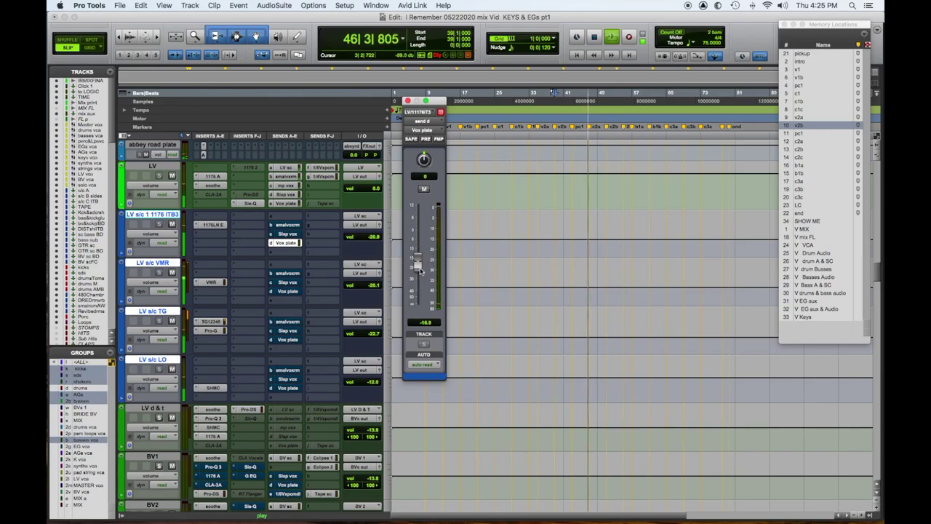
{"action": "left_click", "coordinate": [408, 102]}
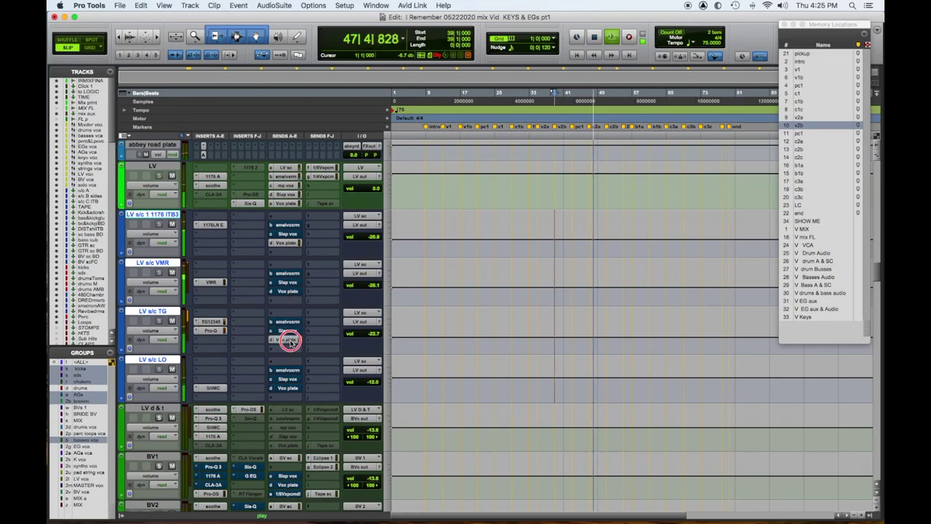
{"action": "left_click", "coordinate": [289, 340]}
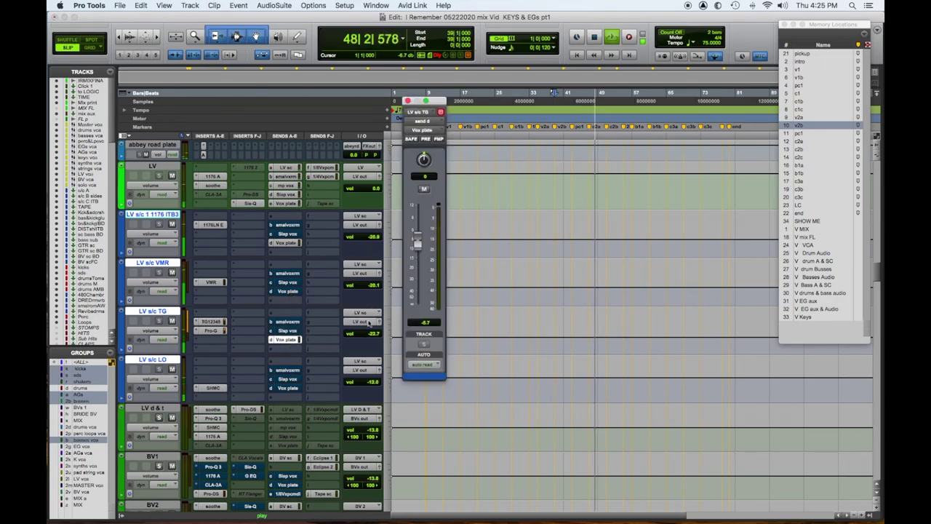
{"action": "left_click_drag", "start_coordinate": [417, 241], "coordinate": [417, 265]}
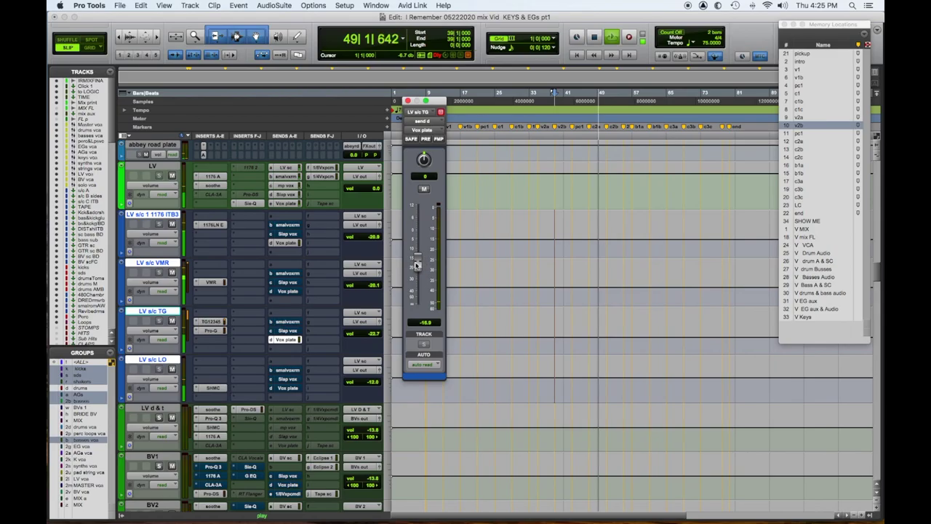
Step: Unmute the Vox plate sends on LV s/c VMR and LV s/c LO, setting the VMR send to about -31 dB
{"action": "left_click", "coordinate": [288, 293]}
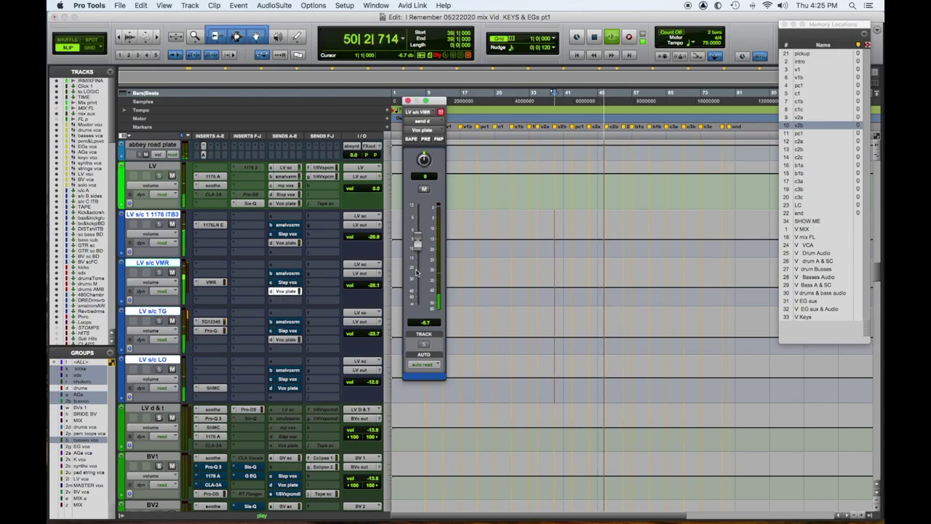
{"action": "left_click_drag", "start_coordinate": [416, 241], "coordinate": [418, 280]}
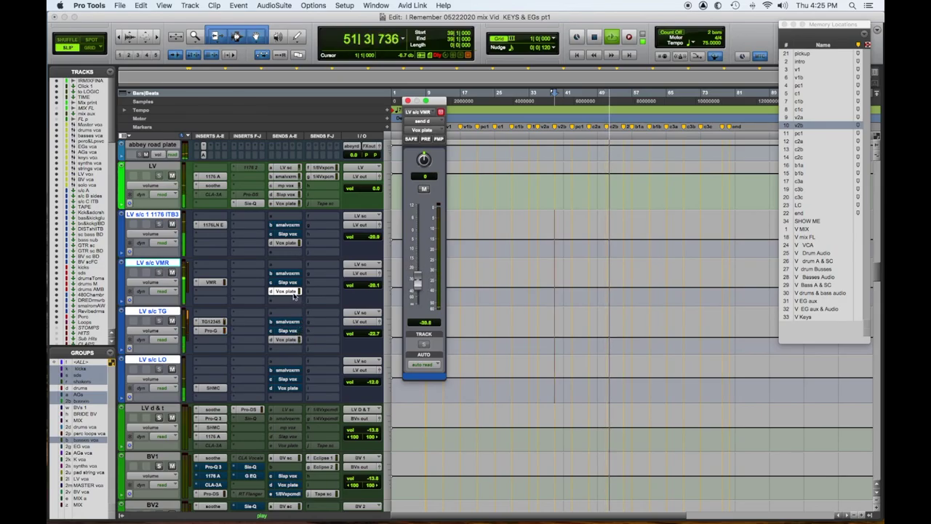
{"action": "left_click", "coordinate": [288, 340]}
{"action": "left_click", "coordinate": [292, 388]}
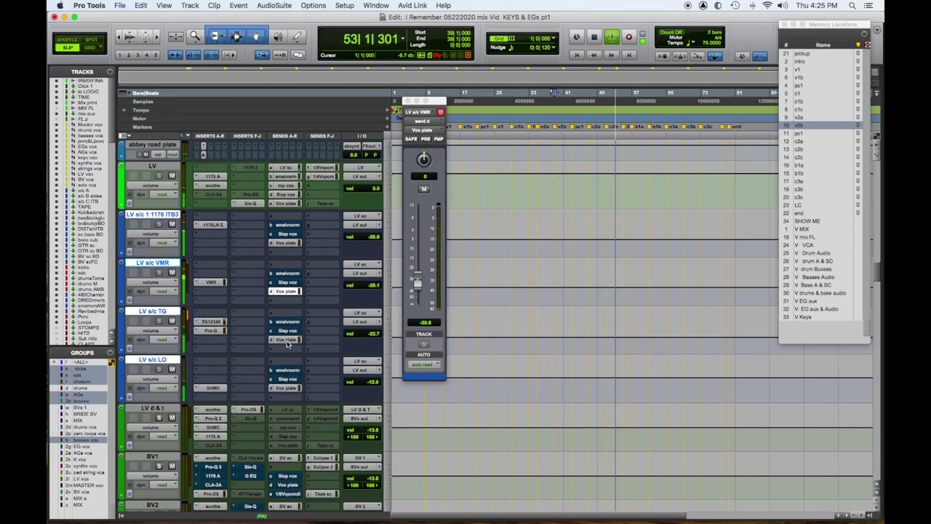
{"action": "left_click", "coordinate": [286, 242]}
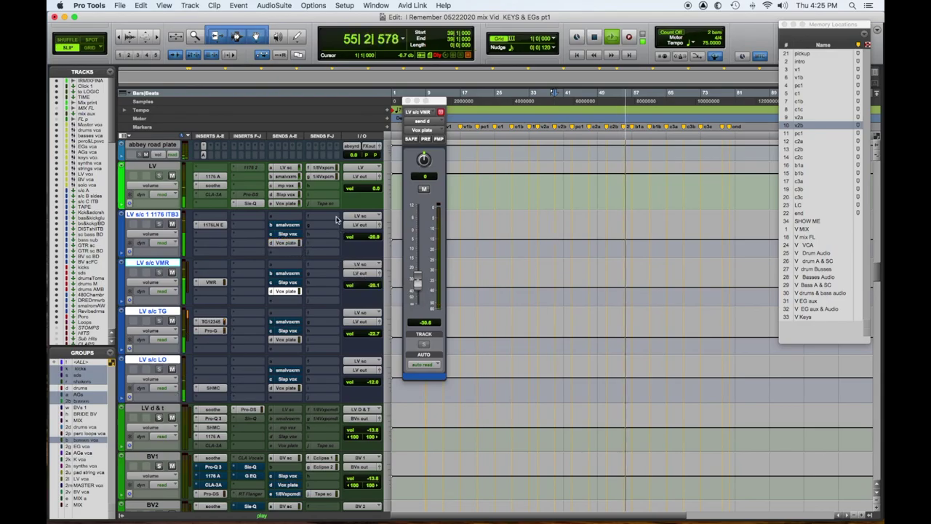
Step: Lower the LV bus's two vox delay sends, setting the 1/8 Vox pcm delay send to about -37 dB
{"action": "left_click", "coordinate": [320, 177]}
{"action": "left_click_drag", "start_coordinate": [418, 280], "coordinate": [421, 289]}
{"action": "left_click", "coordinate": [322, 168]}
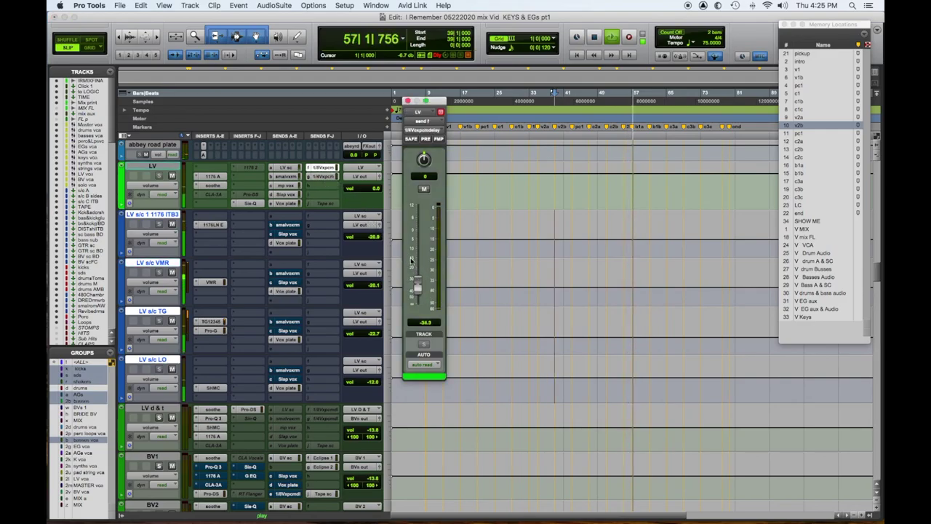
{"action": "left_click_drag", "start_coordinate": [419, 286], "coordinate": [420, 290]}
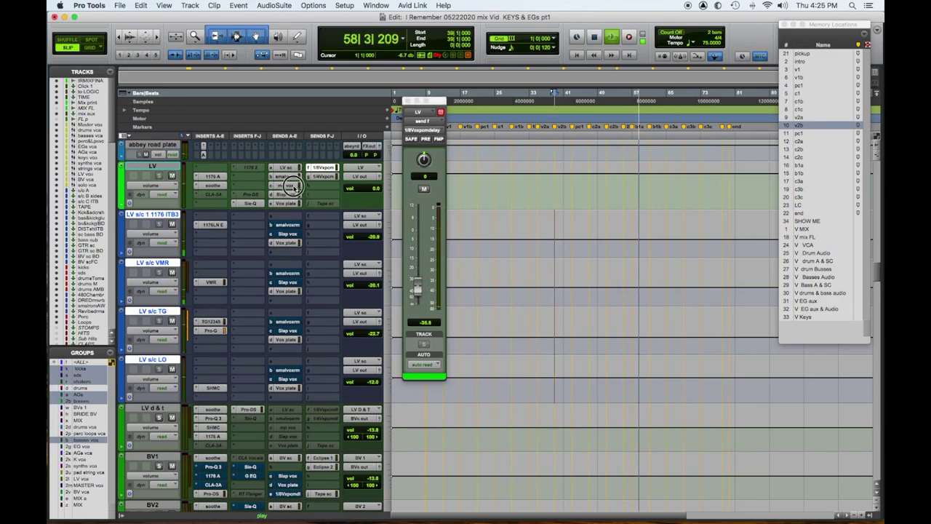
Step: Set the LV bus's mp vox send to about -6.5 dB and its Slap vox send to -8.4 dB, ending with playback stopped
{"action": "left_click", "coordinate": [291, 186]}
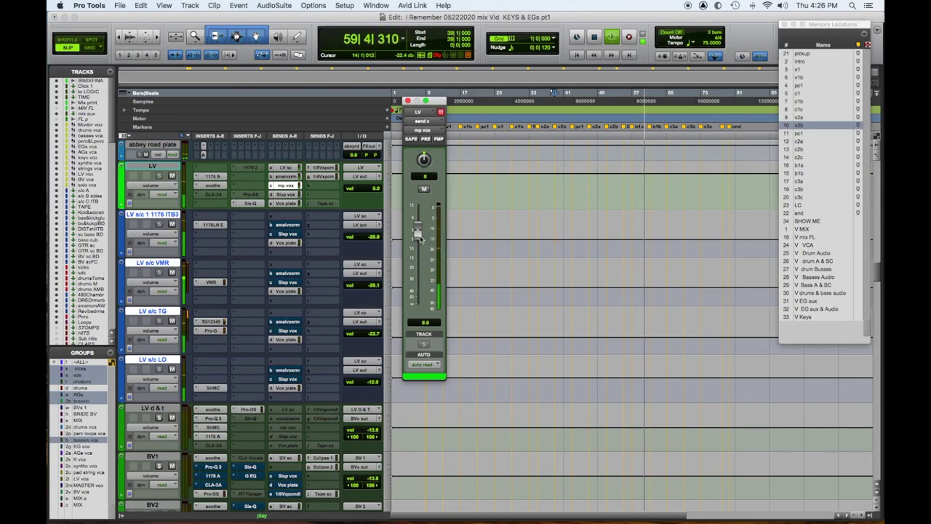
{"action": "left_click_drag", "start_coordinate": [420, 244], "coordinate": [420, 249]}
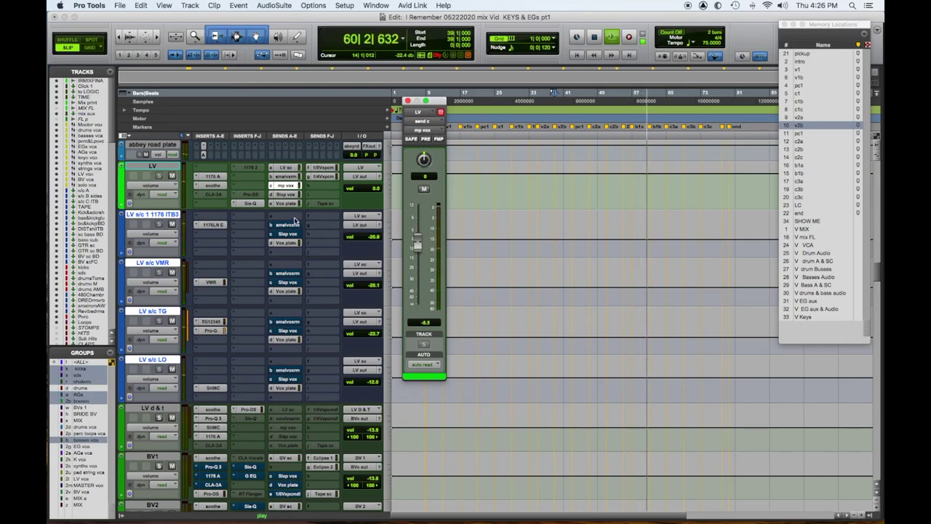
{"action": "left_click", "coordinate": [291, 194]}
{"action": "left_click_drag", "start_coordinate": [417, 255], "coordinate": [416, 247]}
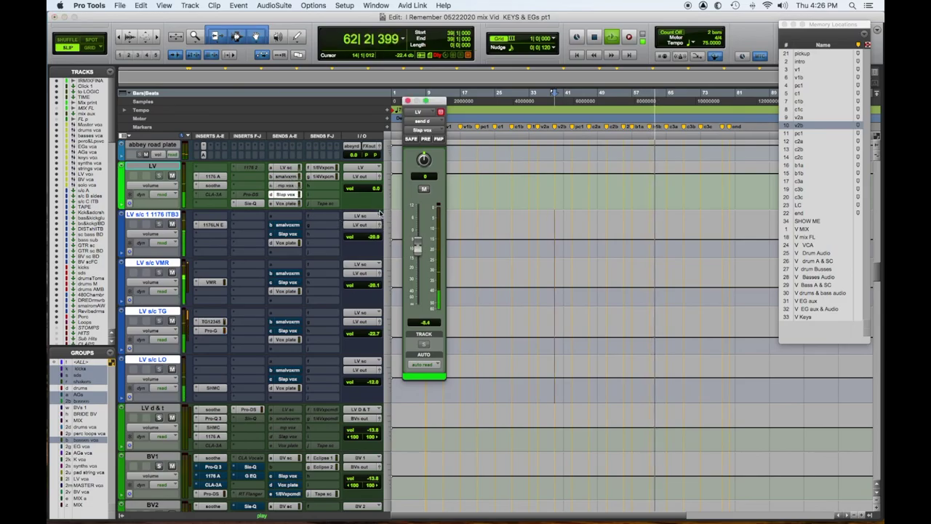
{"action": "key", "text": "space"}
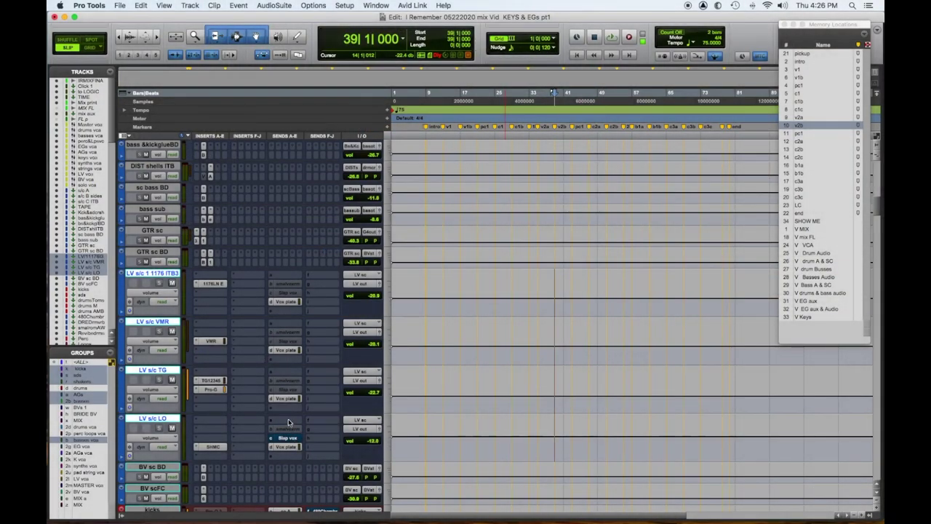
Step: Review the vocal effect returns: the VSC reverb on small room vox and the H3000 Factory and SPL Vitalizer on MP vox
{"action": "scroll", "coordinate": [292, 420], "scroll_direction": "down", "scroll_amount": 15}
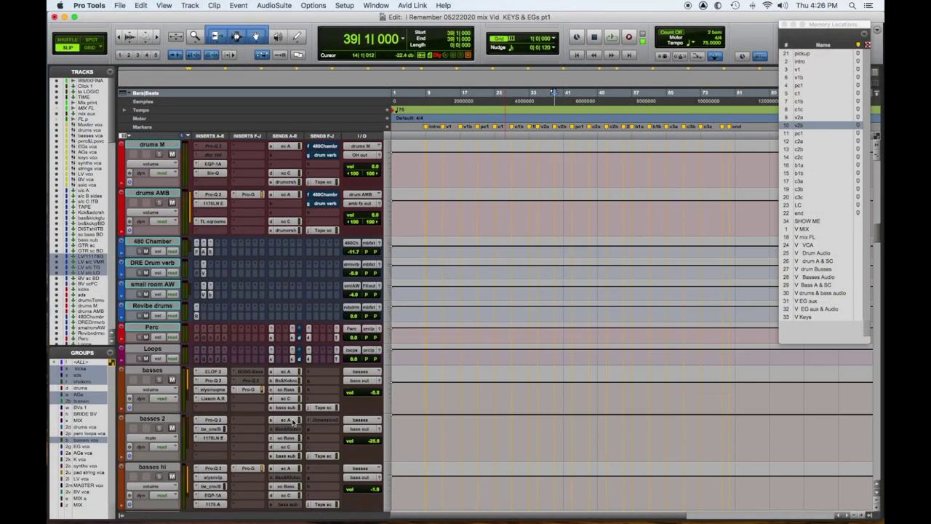
{"action": "scroll", "coordinate": [293, 420], "scroll_direction": "down", "scroll_amount": 10}
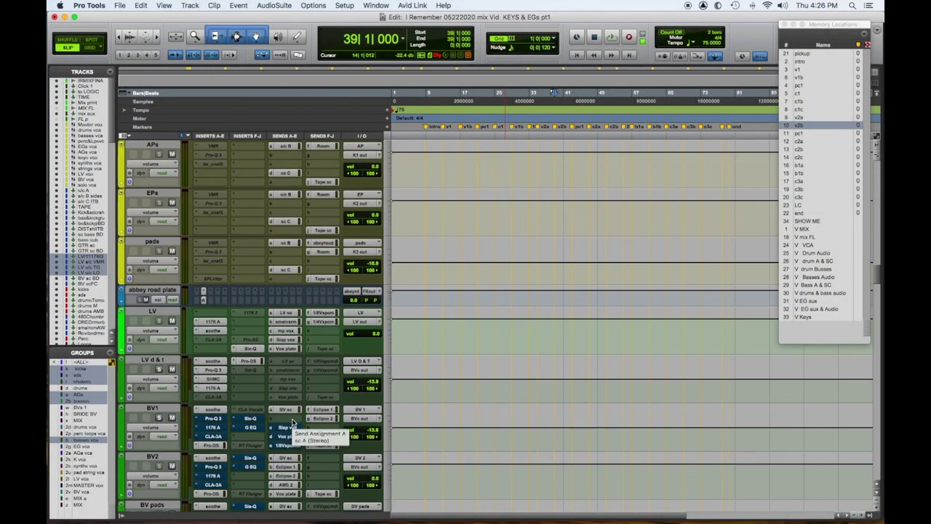
{"action": "scroll", "coordinate": [292, 419], "scroll_direction": "down", "scroll_amount": 10}
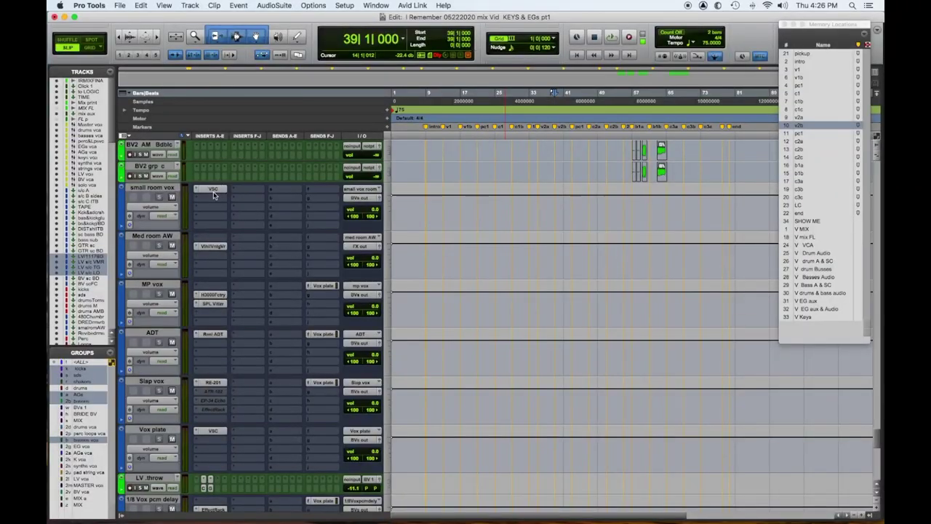
{"action": "left_click", "coordinate": [213, 190]}
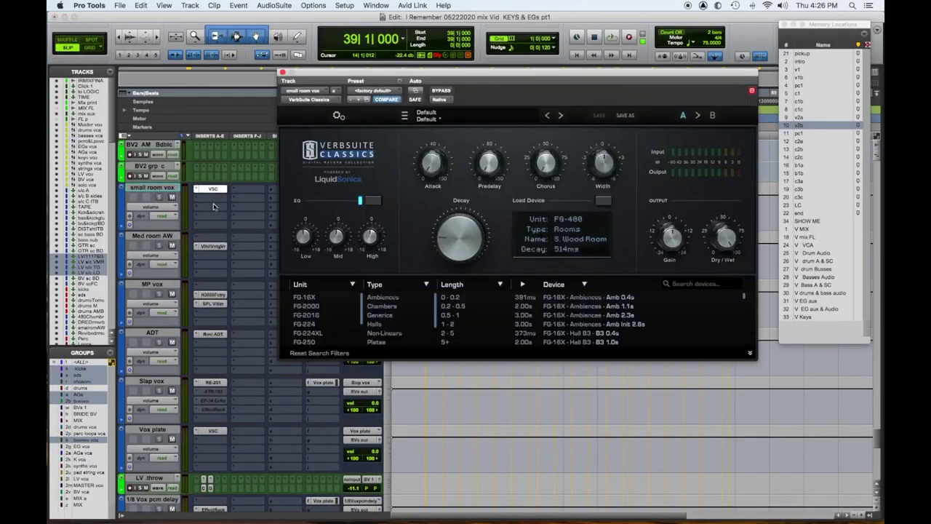
{"action": "left_click", "coordinate": [283, 73]}
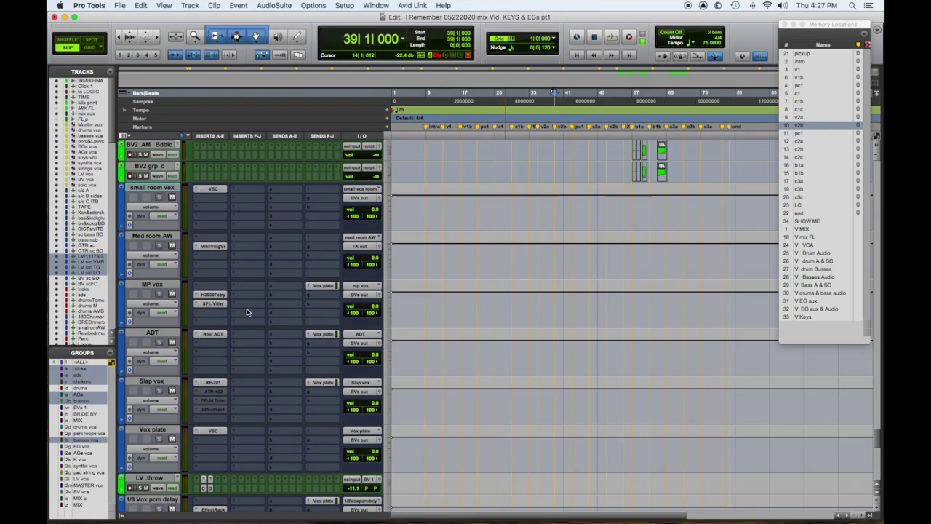
{"action": "left_click", "coordinate": [214, 296]}
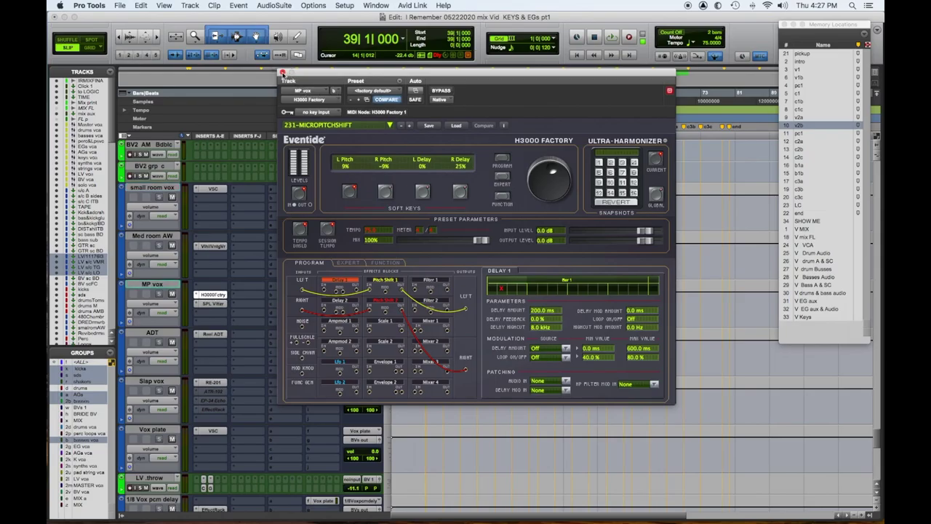
{"action": "left_click", "coordinate": [284, 74]}
{"action": "left_click", "coordinate": [217, 303]}
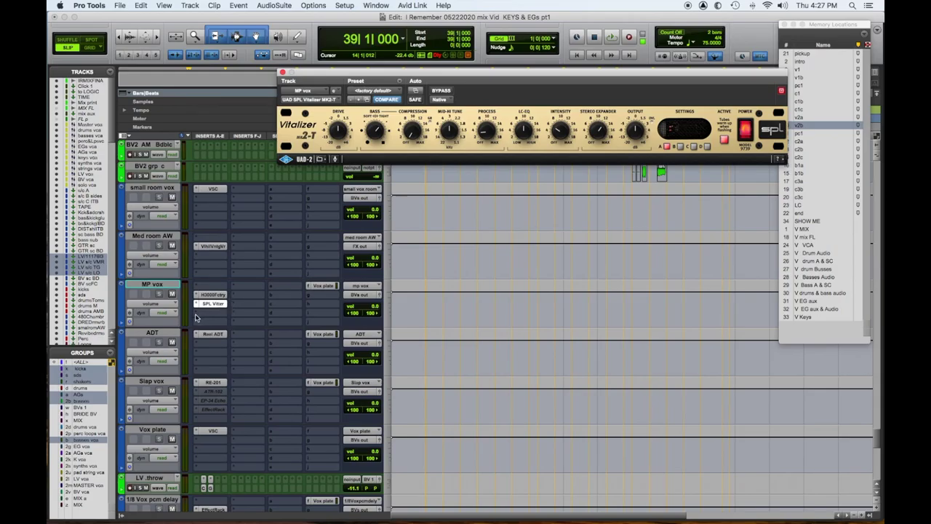
Step: Insert the stereo FabFilter Pro-Q 2 after the SPL Vitalizer on the MP vox track
{"action": "left_click", "coordinate": [195, 316]}
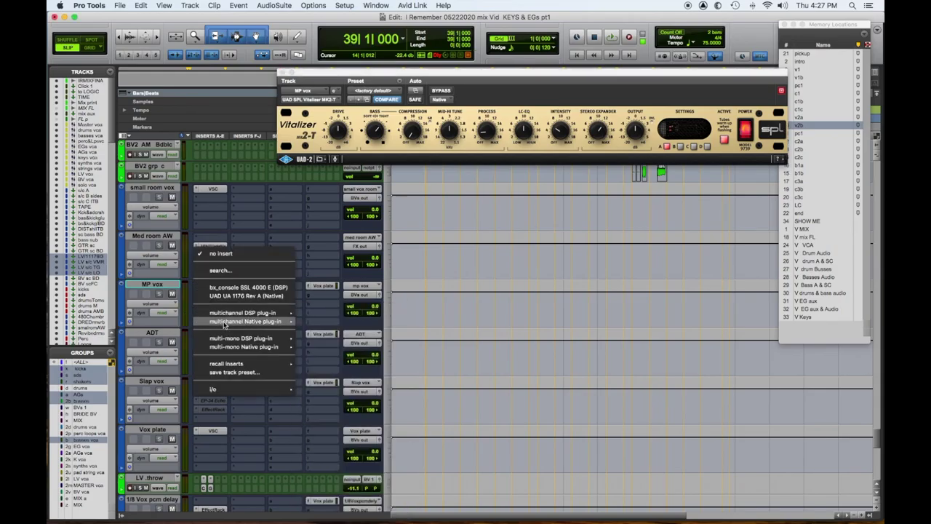
{"action": "mouse_move", "coordinate": [277, 321]}
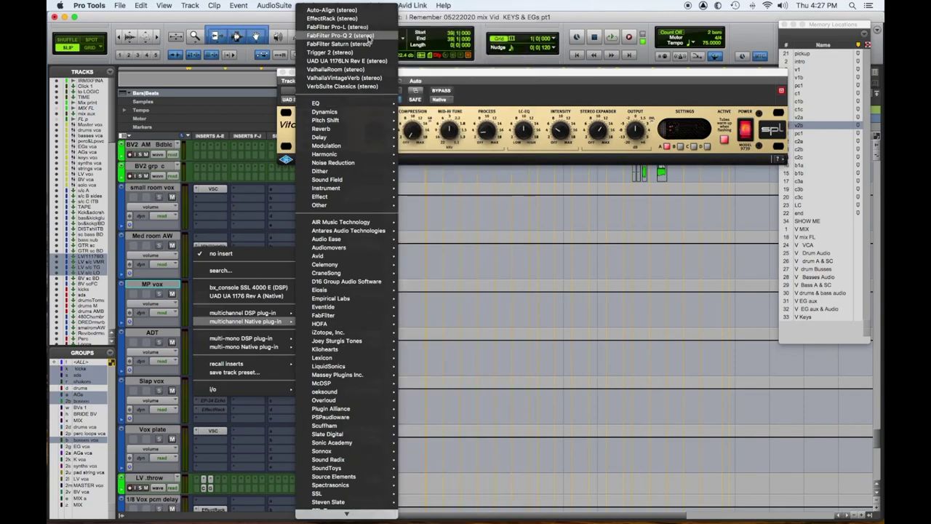
{"action": "left_click", "coordinate": [356, 240]}
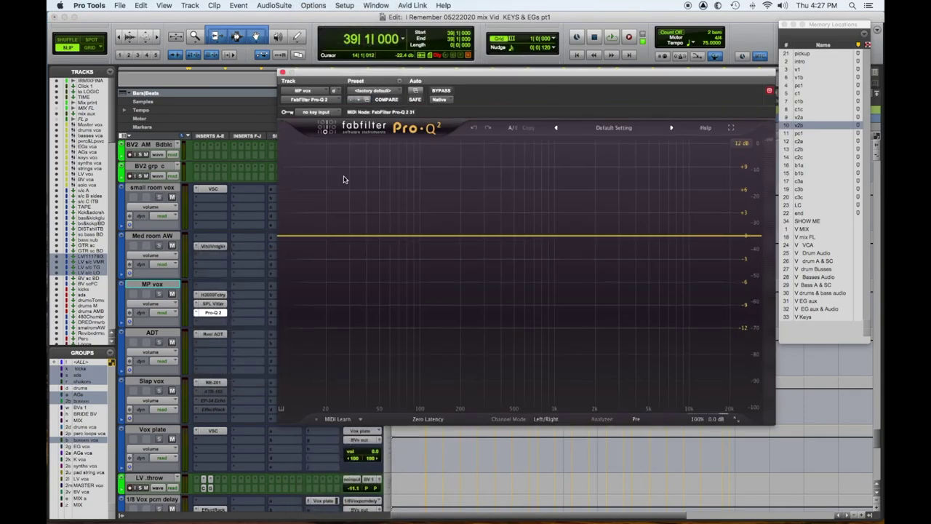
Step: Load the TG start preset in MP vox's Pro-Q 2 and raise its low shelf frequency to about 122 Hz
{"action": "left_click", "coordinate": [376, 91]}
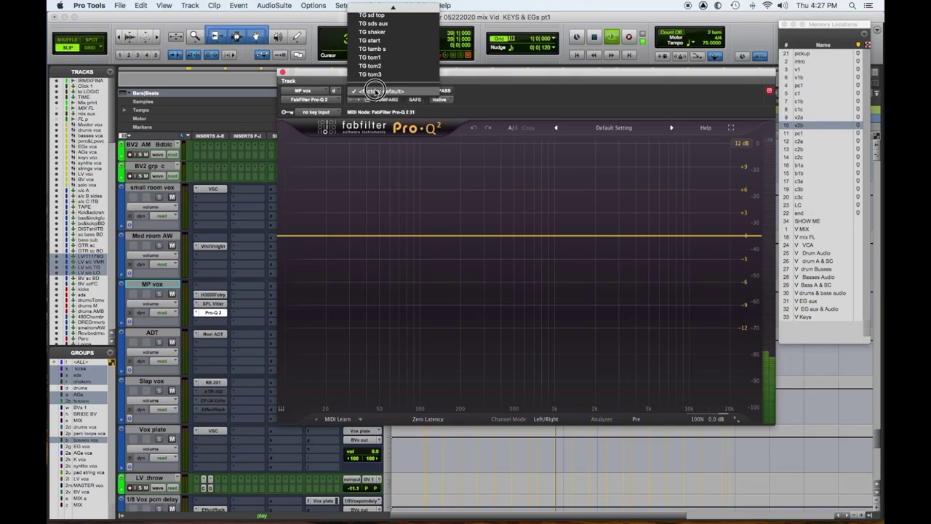
{"action": "left_click", "coordinate": [363, 41]}
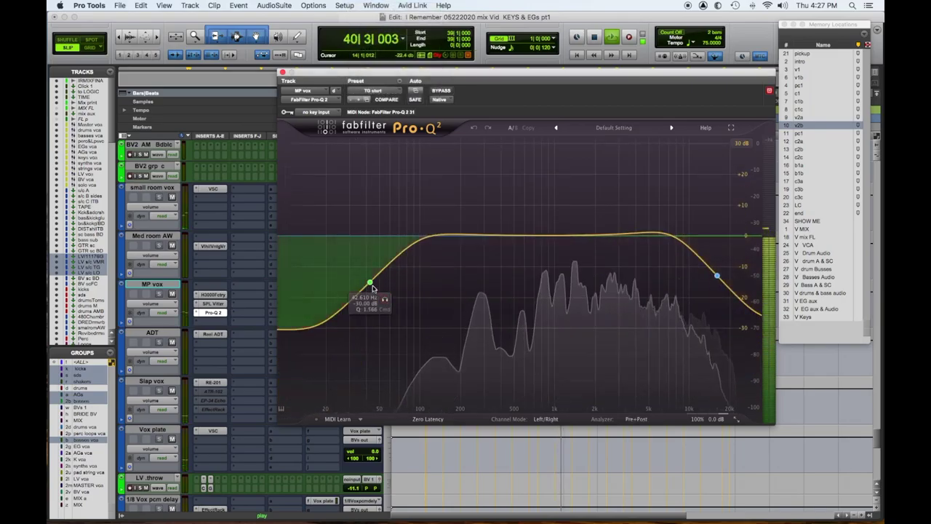
{"action": "left_click_drag", "start_coordinate": [369, 282], "coordinate": [433, 291]}
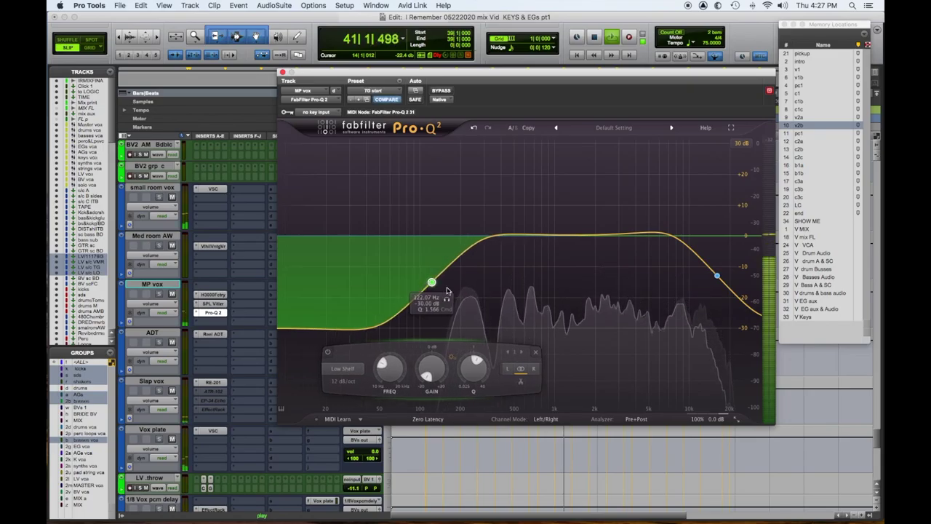
Step: Add a bell band to MP vox's Pro-Q 2, sweep it boosted to about 1 kHz, widen it and cut about 7 dB
{"action": "left_click_drag", "start_coordinate": [523, 235], "coordinate": [523, 149]}
{"action": "left_click_drag", "start_coordinate": [566, 369], "coordinate": [561, 366]}
{"action": "left_click_drag", "start_coordinate": [523, 149], "coordinate": [557, 133]}
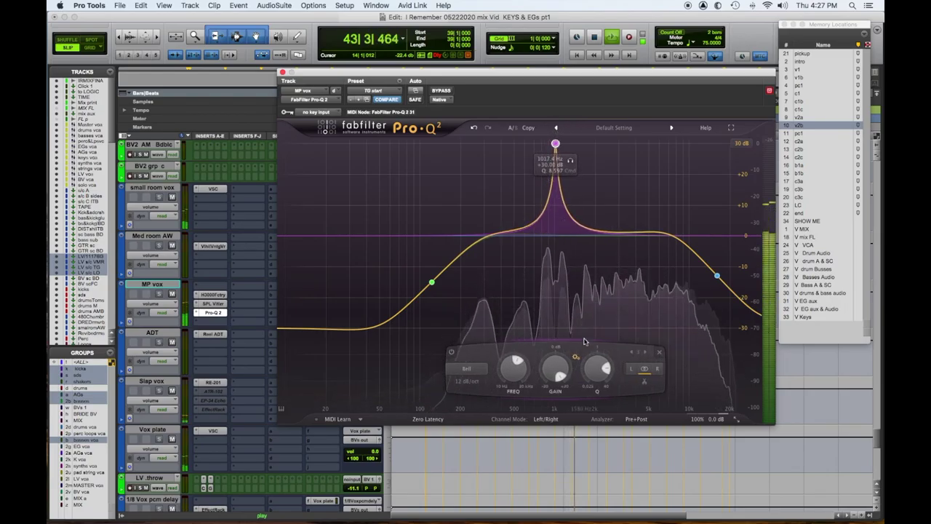
{"action": "scroll", "coordinate": [591, 374], "scroll_direction": "down", "scroll_amount": 3}
{"action": "scroll", "coordinate": [593, 369], "scroll_direction": "down", "scroll_amount": 1}
{"action": "left_click_drag", "start_coordinate": [555, 368], "coordinate": [554, 446]}
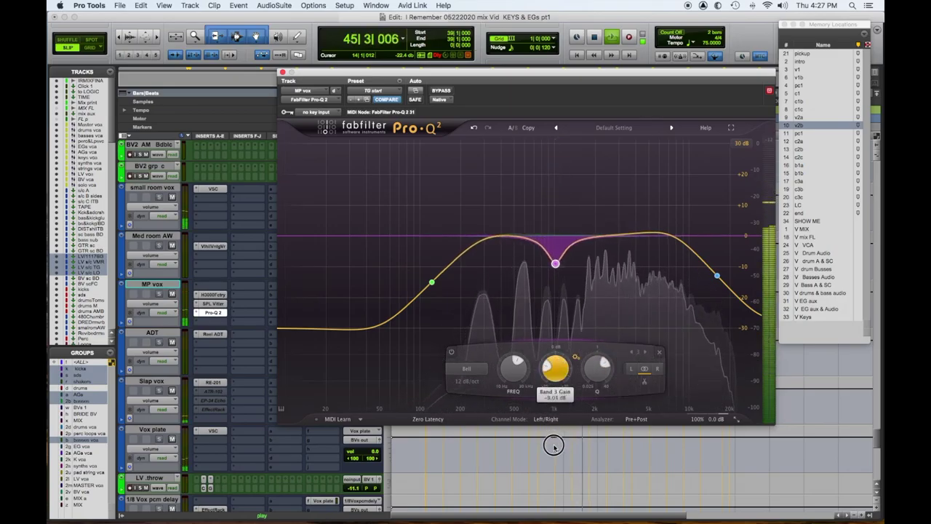
{"action": "left_click_drag", "start_coordinate": [554, 446], "coordinate": [557, 441]}
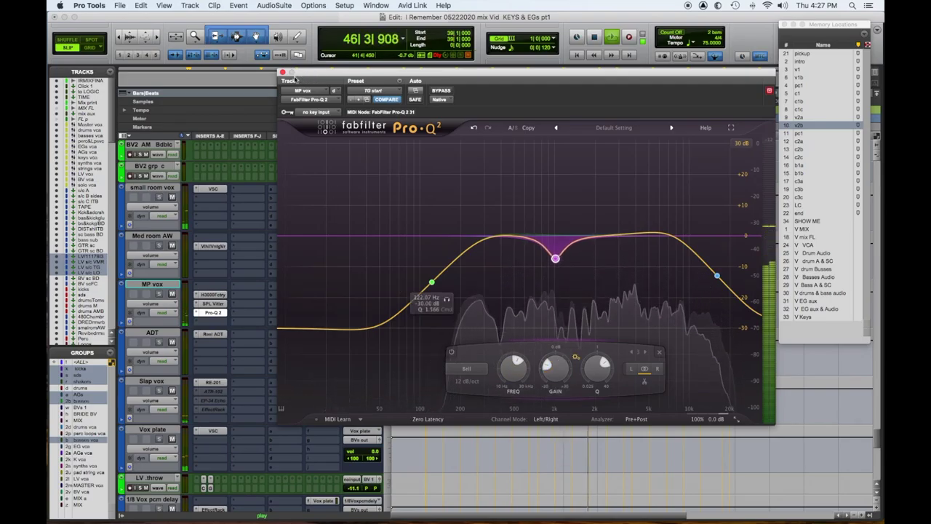
Step: Review the Vox plate track's VSC reverb: predelay, chorus, decay, dry/wet, output gain and EQ settings
{"action": "left_click", "coordinate": [283, 72]}
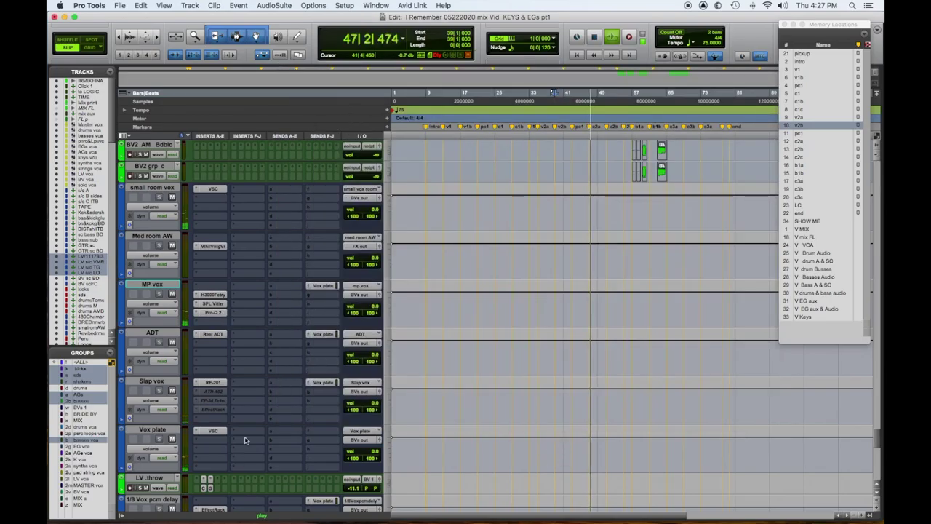
{"action": "left_click", "coordinate": [213, 430]}
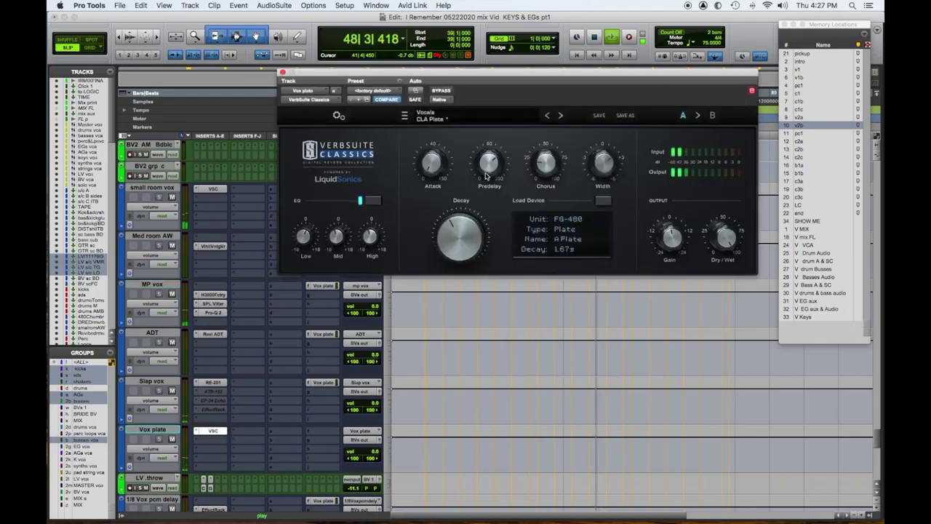
{"action": "left_click_drag", "start_coordinate": [485, 166], "coordinate": [488, 171]}
{"action": "left_click", "coordinate": [544, 176]}
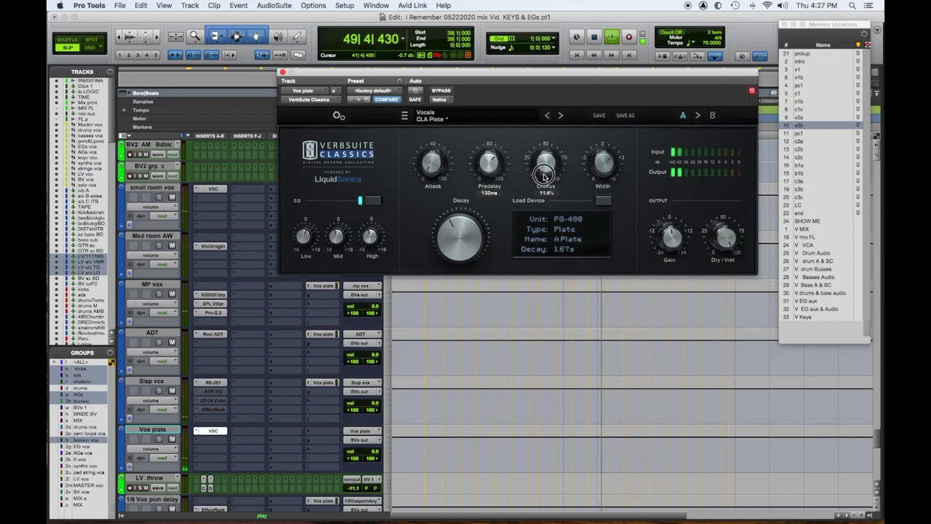
{"action": "mouse_move", "coordinate": [476, 233]}
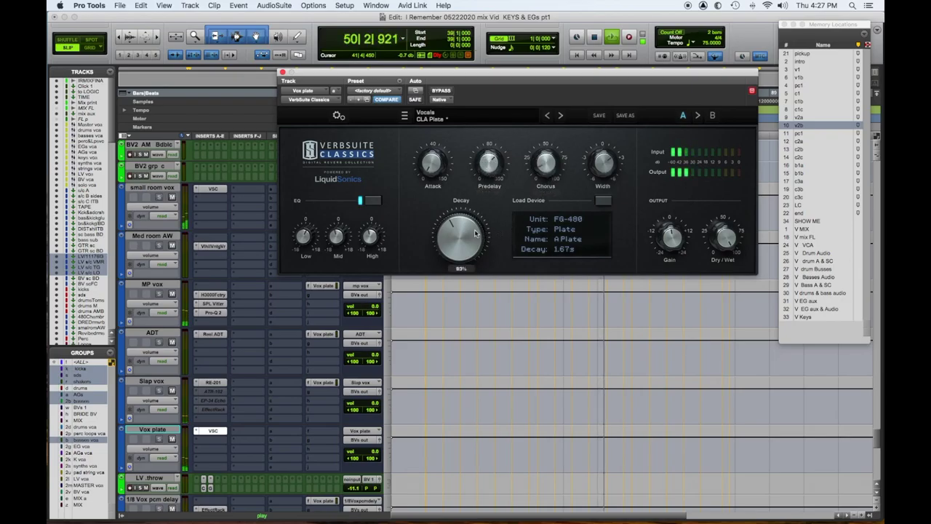
{"action": "left_click", "coordinate": [730, 234]}
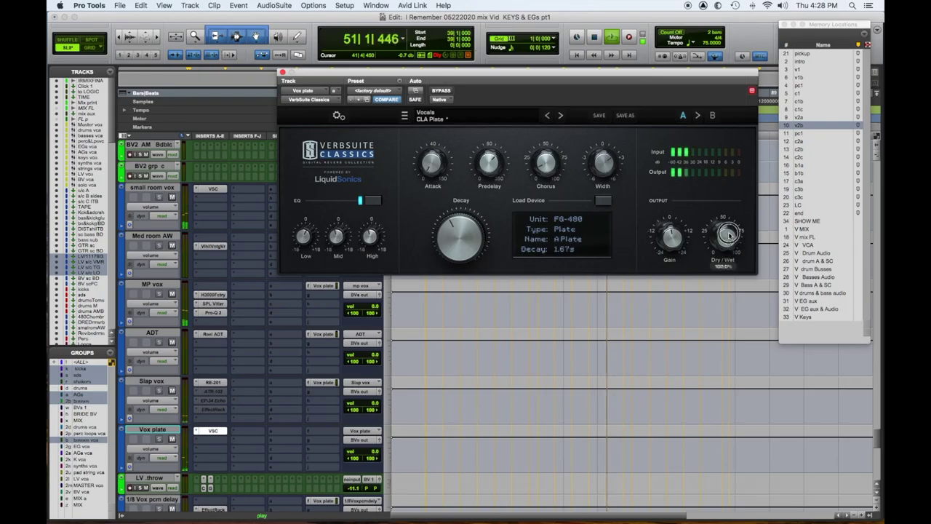
{"action": "left_click", "coordinate": [674, 235]}
{"action": "left_click_drag", "start_coordinate": [675, 237], "coordinate": [676, 239]}
{"action": "left_click_drag", "start_coordinate": [339, 234], "coordinate": [297, 251]}
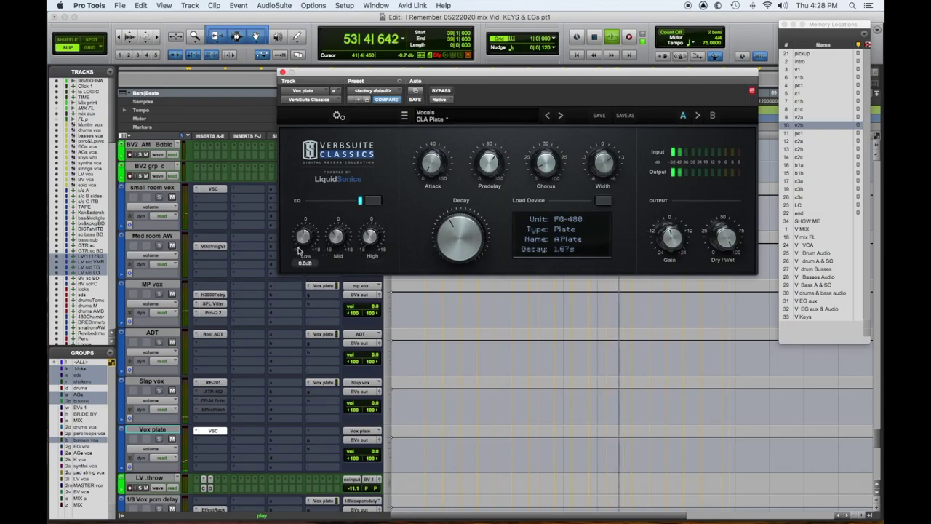
Step: Insert the stereo FabFilter Pro-Q 2 after the VSC reverb on the Vox plate track
{"action": "left_click", "coordinate": [195, 445]}
{"action": "mouse_move", "coordinate": [245, 448]}
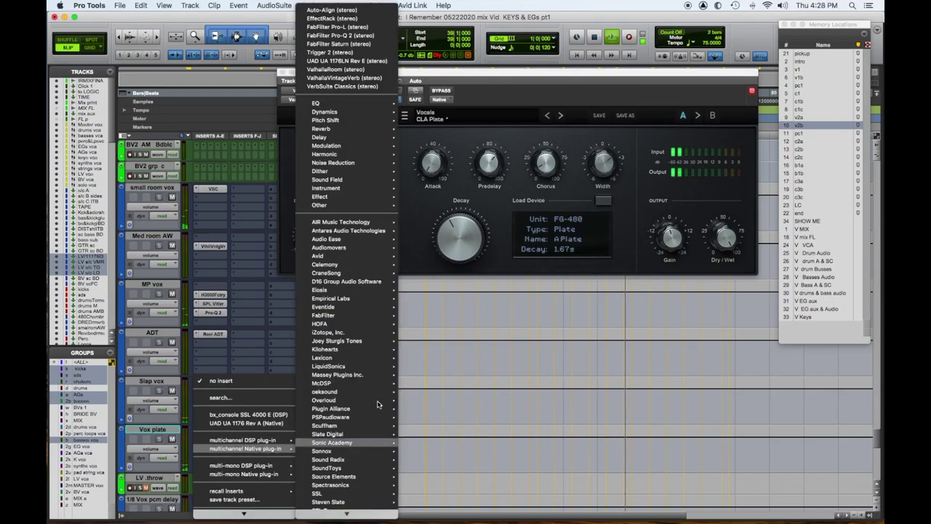
{"action": "left_click", "coordinate": [388, 16]}
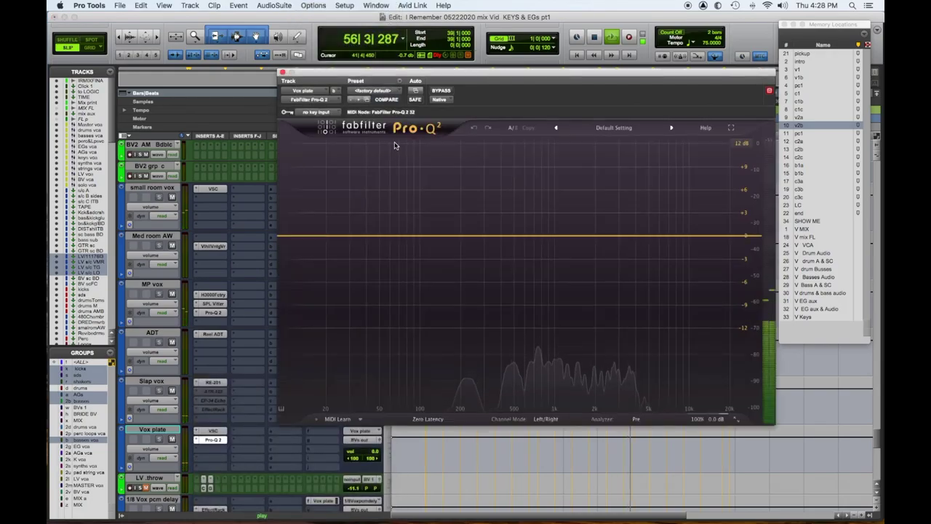
Step: Load the TG start preset in Vox plate's Pro-Q 2 and move its low shelf to about 93 Hz and high shelf to about 10.4 kHz
{"action": "left_click", "coordinate": [393, 90]}
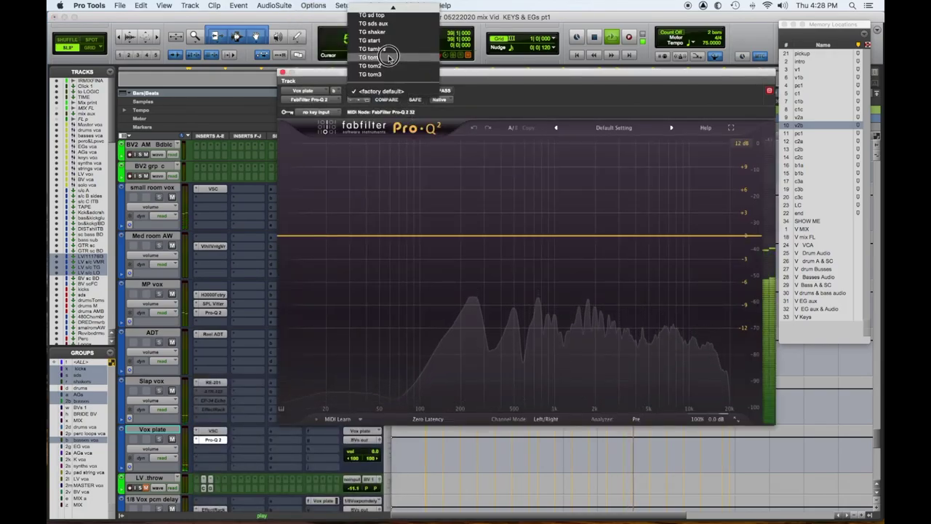
{"action": "left_click", "coordinate": [371, 40]}
{"action": "left_click_drag", "start_coordinate": [384, 297], "coordinate": [428, 312]}
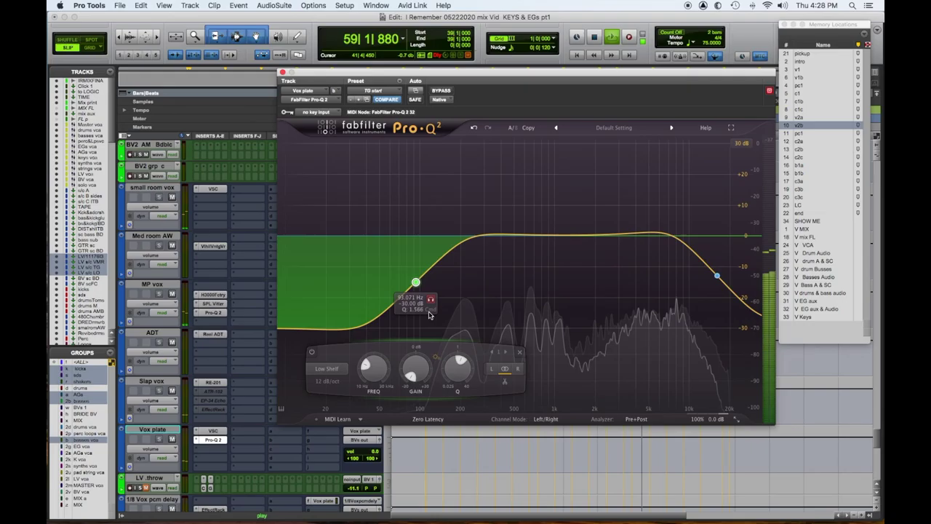
{"action": "left_click_drag", "start_coordinate": [718, 277], "coordinate": [693, 277]}
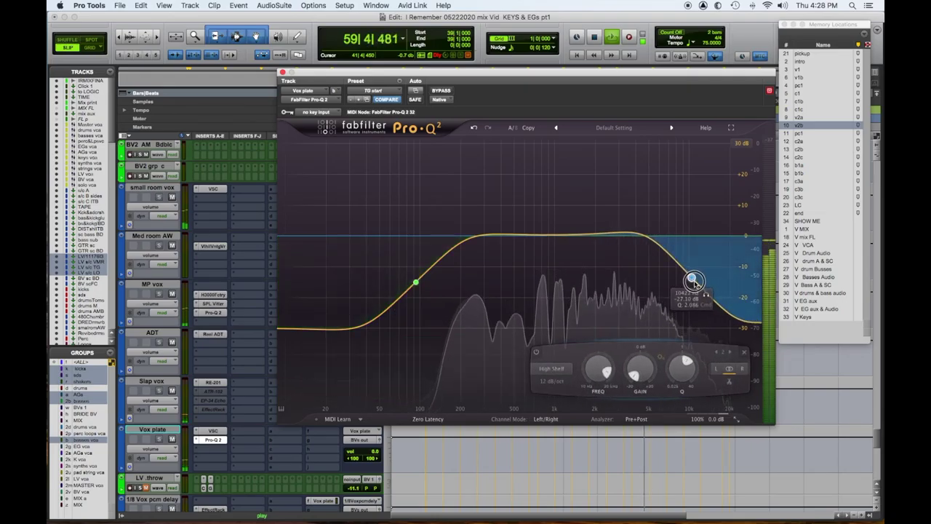
Step: Add a bell band to Vox plate's Pro-Q 2, narrow and sweep it boosted to about 800 Hz, and cut it about 10 dB
{"action": "left_click_drag", "start_coordinate": [550, 235], "coordinate": [551, 144]}
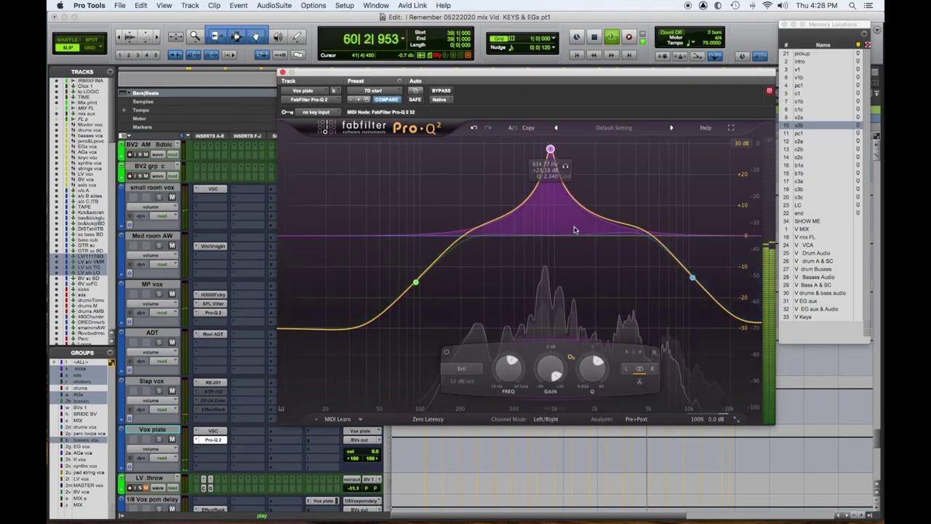
{"action": "left_click_drag", "start_coordinate": [590, 366], "coordinate": [585, 348]}
{"action": "left_click_drag", "start_coordinate": [551, 145], "coordinate": [543, 144]}
{"action": "left_click_drag", "start_coordinate": [542, 382], "coordinate": [547, 455]}
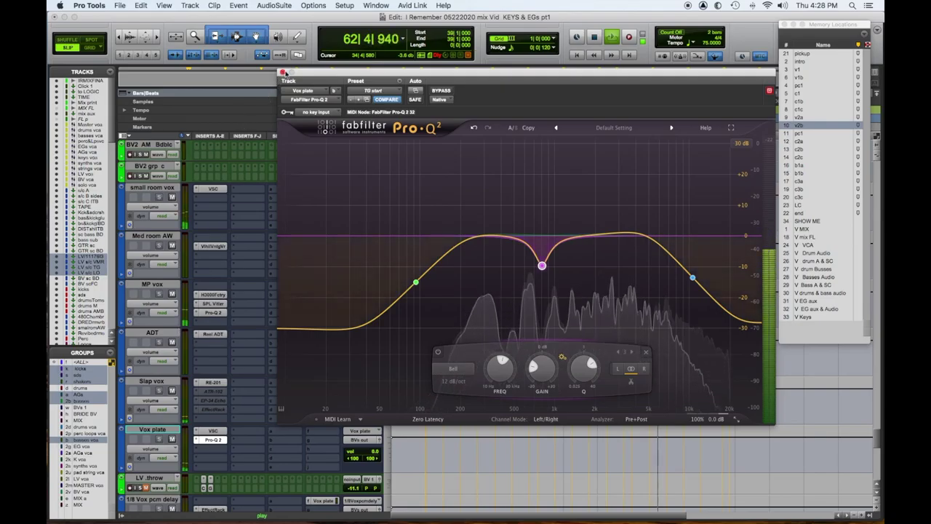
{"action": "left_click", "coordinate": [284, 73]}
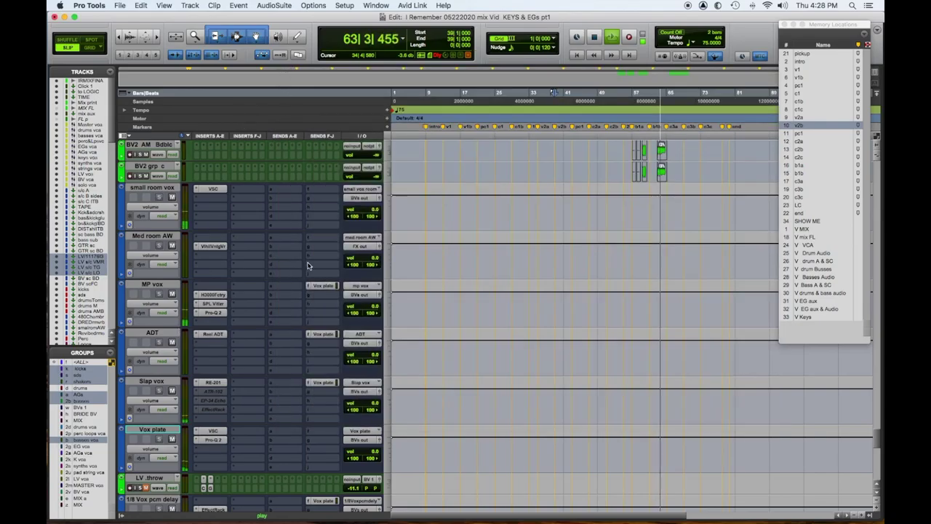
Step: Check Slap vox's RE-201 Space Echo and copy Vox plate's Pro-Q 2 into the last insert slot of Slap vox
{"action": "left_click", "coordinate": [210, 382]}
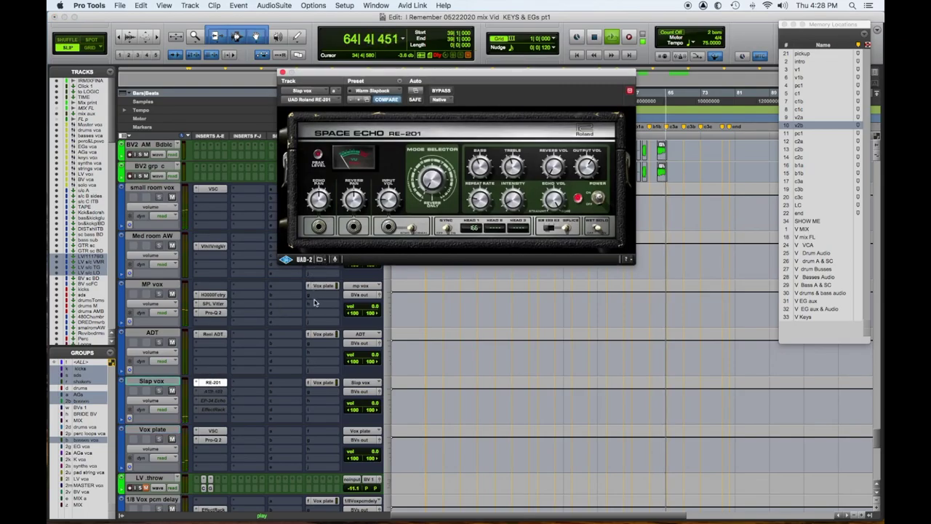
{"action": "left_click", "coordinate": [283, 73]}
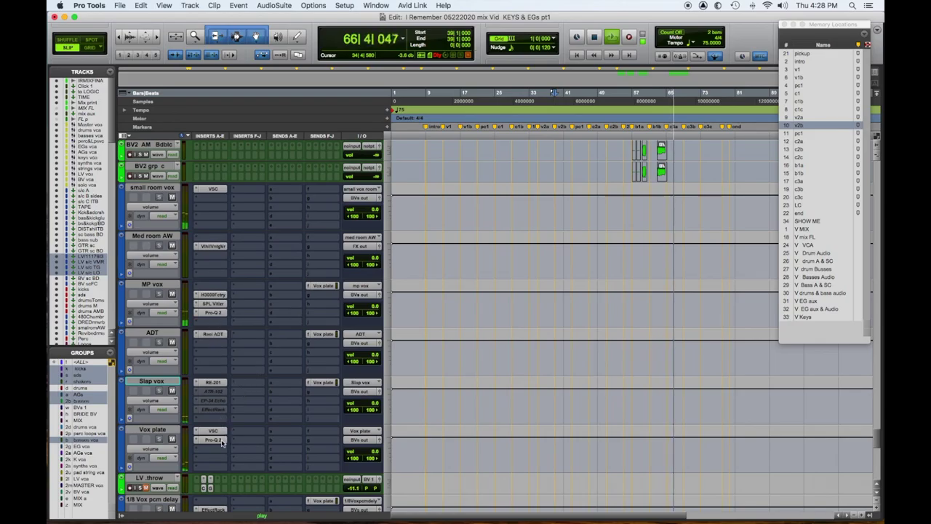
{"action": "left_click_drag", "start_coordinate": [217, 434], "coordinate": [214, 420]}
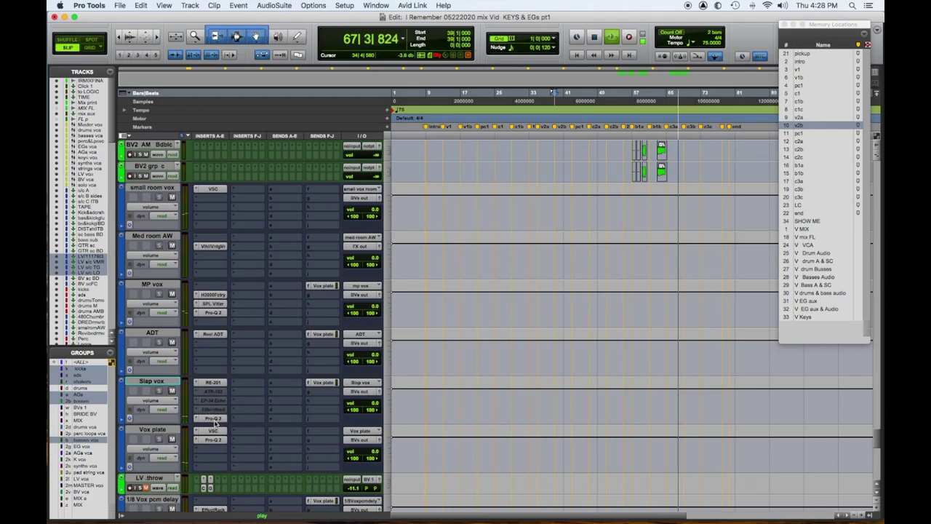
{"action": "left_click", "coordinate": [213, 420]}
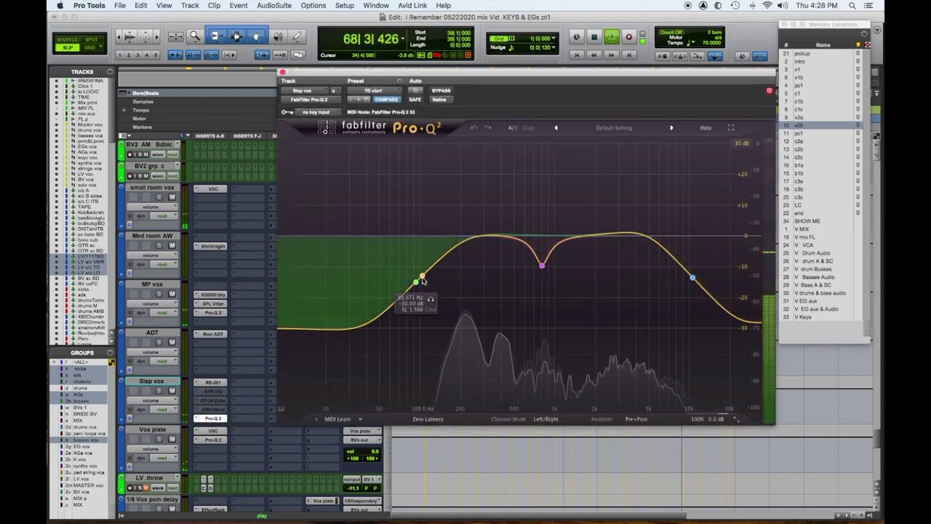
Step: In Slap vox's Pro-Q 2, lower the high shelf frequency to about 6.5 kHz and cut the bell at about 866 Hz by about 13 dB
{"action": "left_click_drag", "start_coordinate": [693, 281], "coordinate": [665, 278]}
{"action": "left_click_drag", "start_coordinate": [542, 265], "coordinate": [545, 147]}
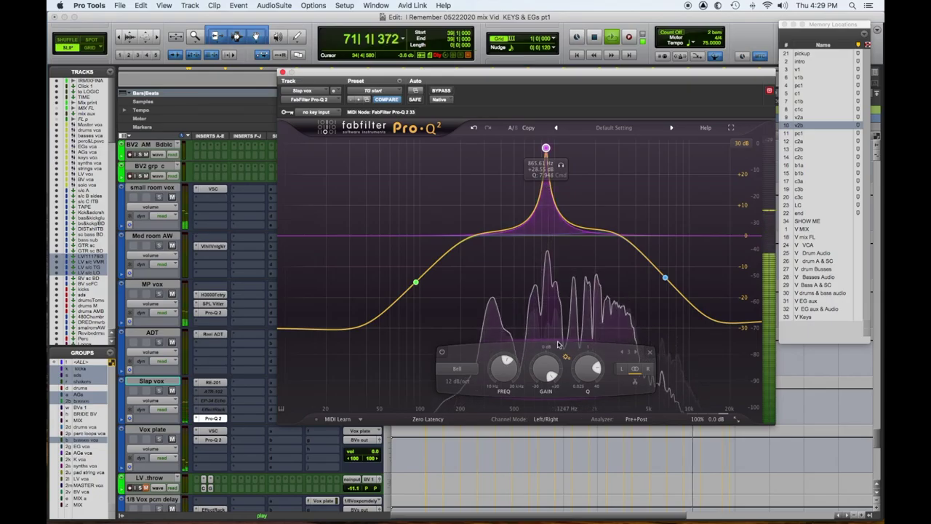
{"action": "left_click_drag", "start_coordinate": [546, 370], "coordinate": [549, 452]}
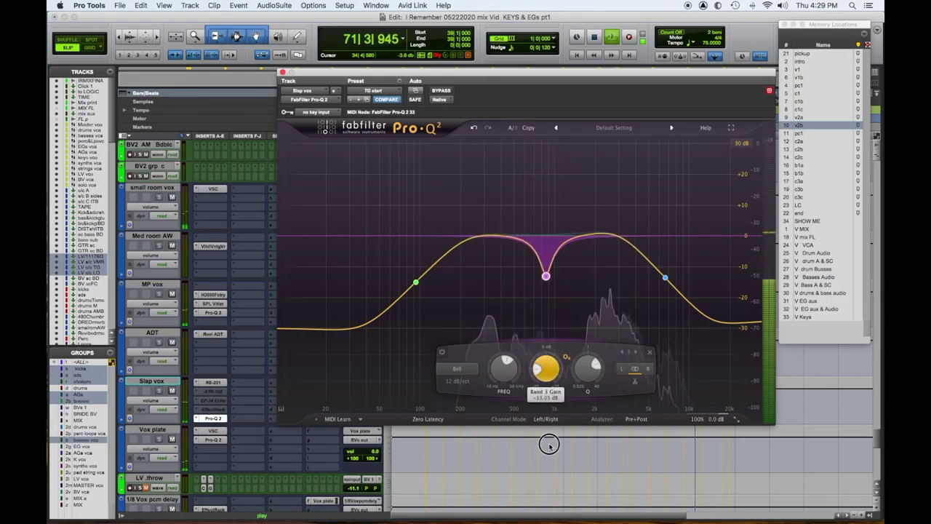
{"action": "left_click", "coordinate": [283, 72]}
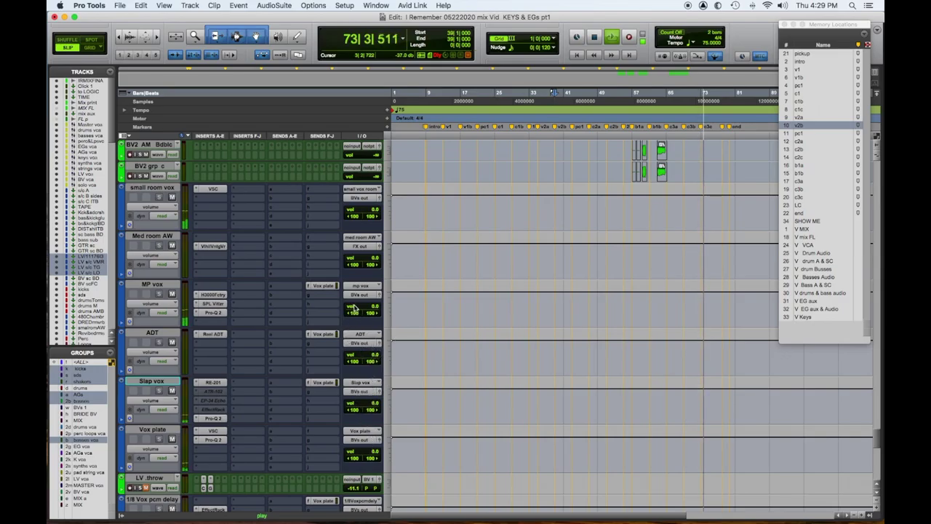
Step: Switch the nudge unit to samples and set the nudge value to 1000 samples for the LV clip
{"action": "key", "text": "space"}
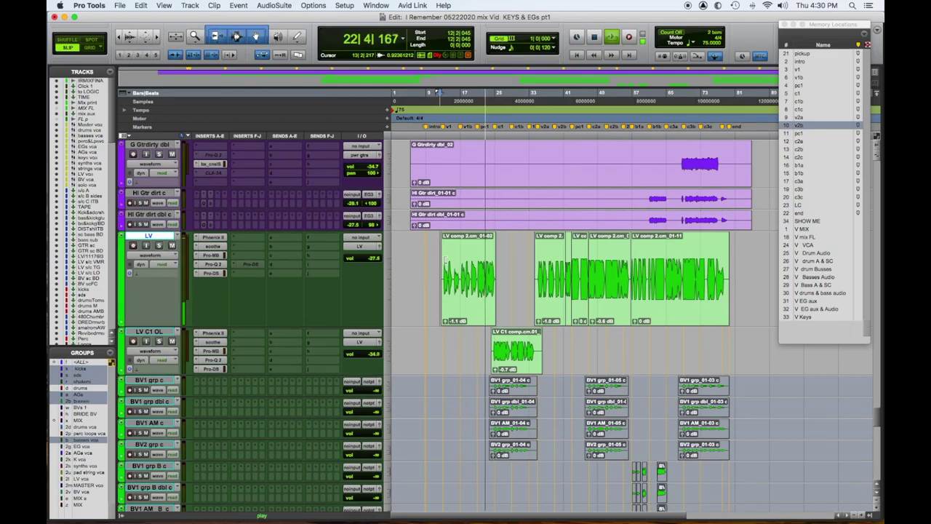
{"action": "key", "text": "space"}
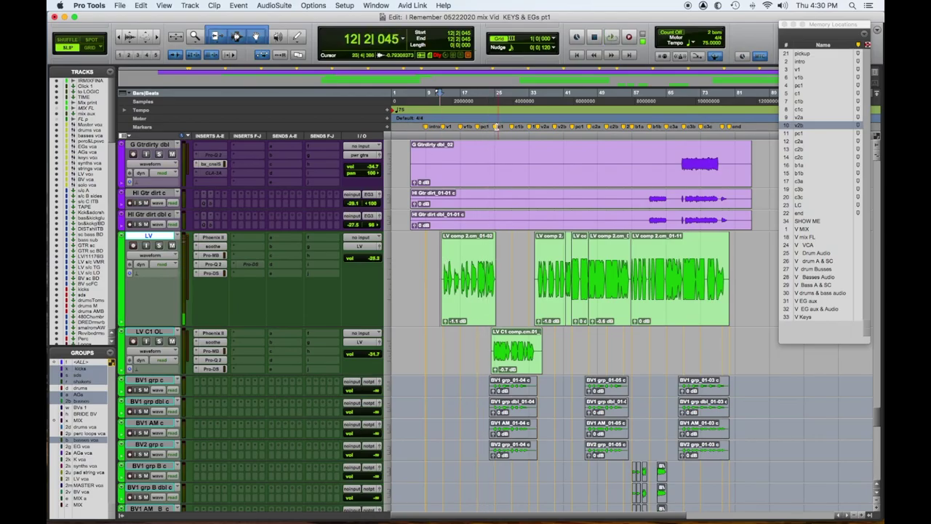
{"action": "key", "text": "ctrl+bracketright"}
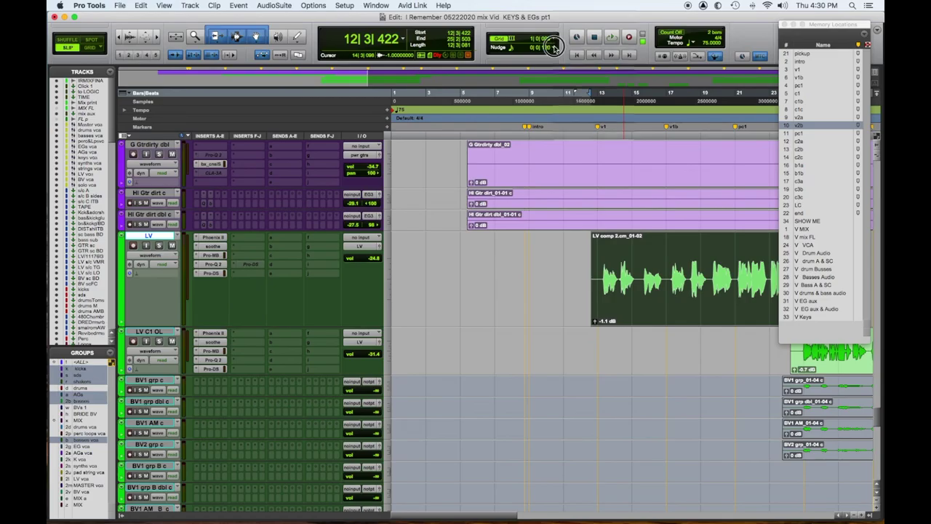
{"action": "left_click", "coordinate": [555, 48]}
{"action": "left_click", "coordinate": [572, 144]}
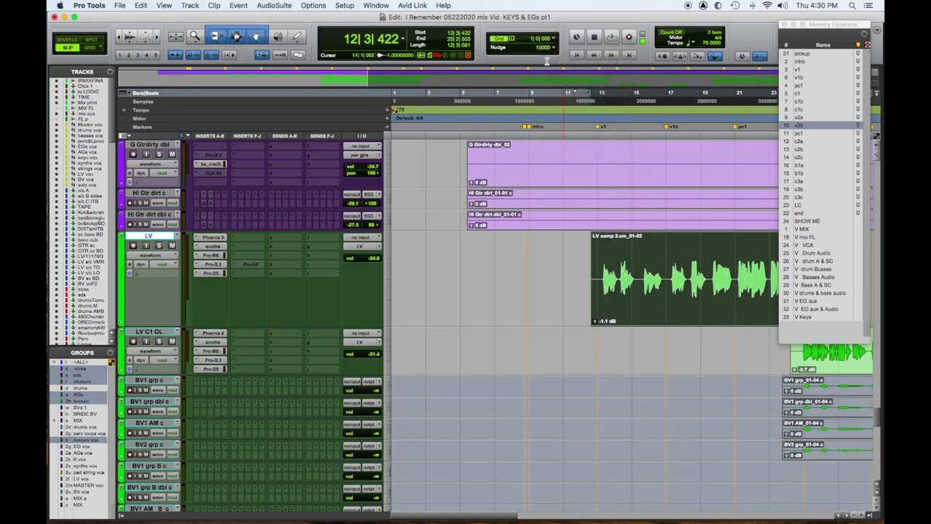
{"action": "left_click", "coordinate": [556, 48]}
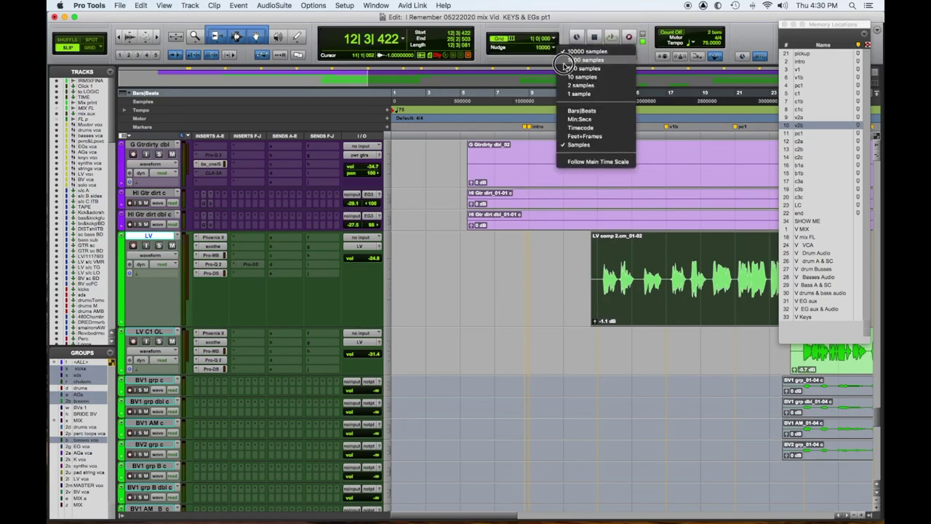
{"action": "left_click", "coordinate": [564, 61]}
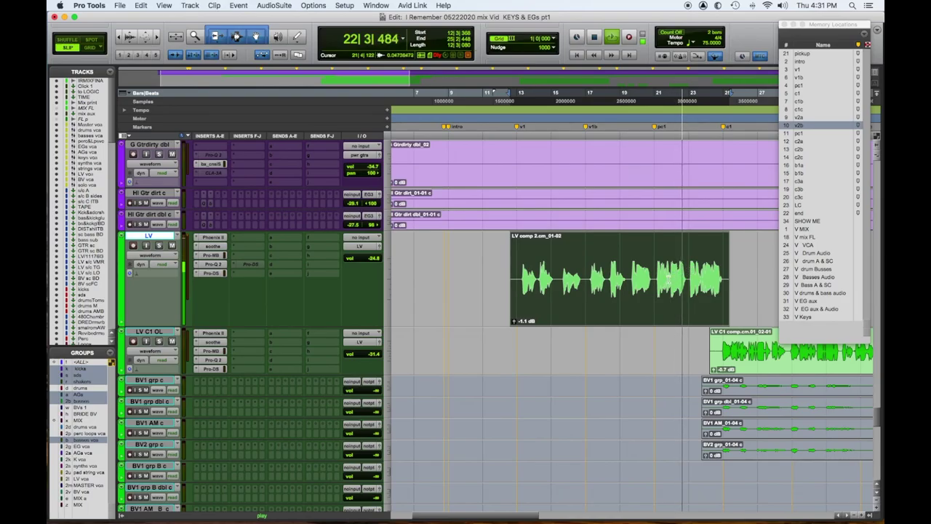
Step: Split the first LV clip at about bar 19|3 and set the second part's clip gain to -1.8 dB
{"action": "left_click", "coordinate": [631, 276]}
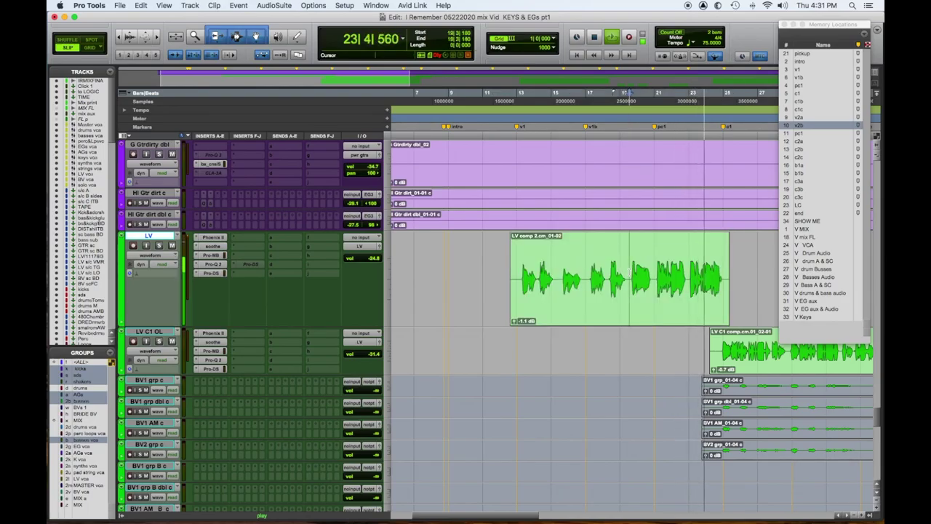
{"action": "key", "text": "b"}
{"action": "left_click_drag", "start_coordinate": [633, 321], "coordinate": [634, 328]}
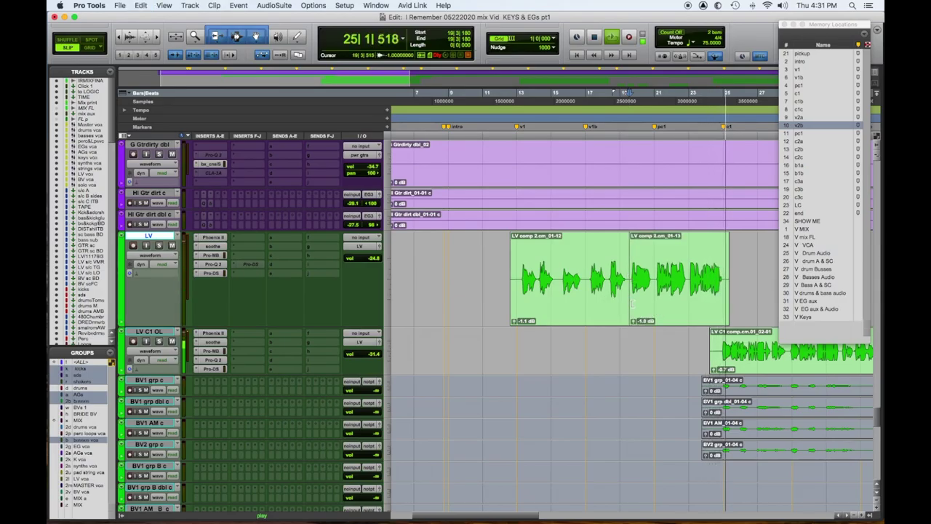
Step: Raise the clip gain of the verse 1 part of the split LV clip to +0.1 dB and play it back
{"action": "left_click", "coordinate": [579, 303]}
{"action": "key", "text": "space"}
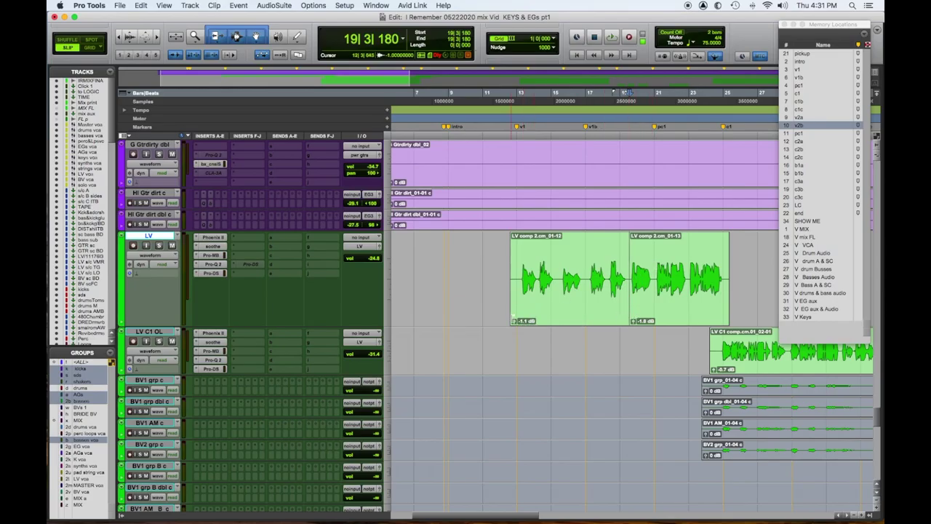
{"action": "left_click", "coordinate": [513, 321]}
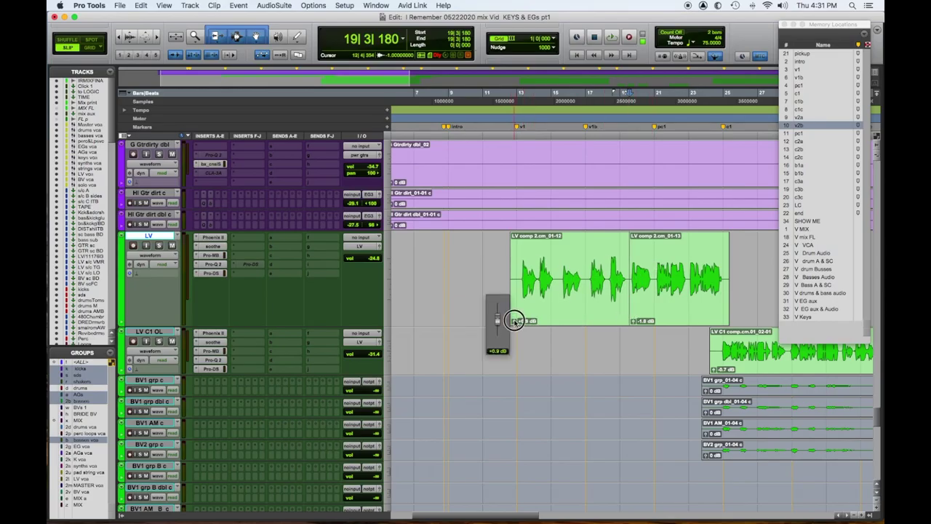
{"action": "left_click_drag", "start_coordinate": [514, 321], "coordinate": [514, 322]}
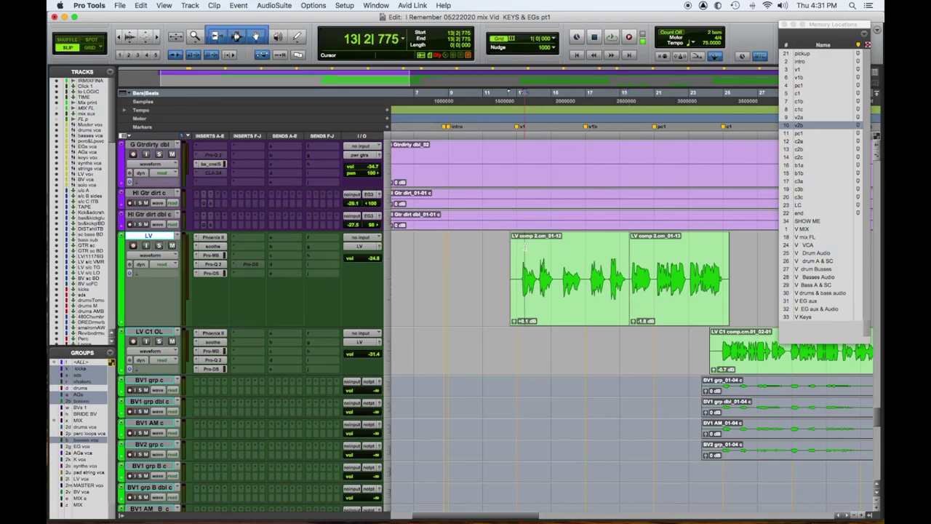
{"action": "key", "text": "space"}
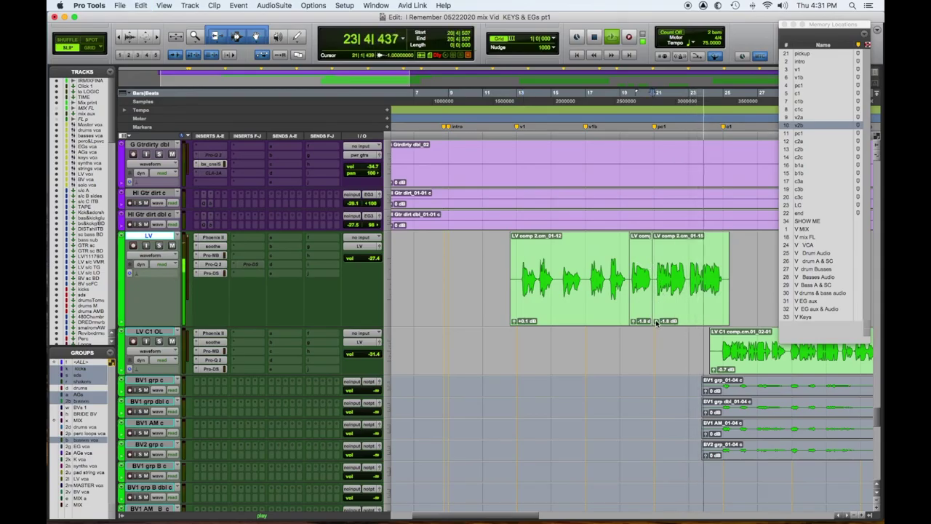
Step: Raise the clip gain of the LV clip starting at the pc1 marker to +0.1 dB
{"action": "left_click", "coordinate": [656, 321]}
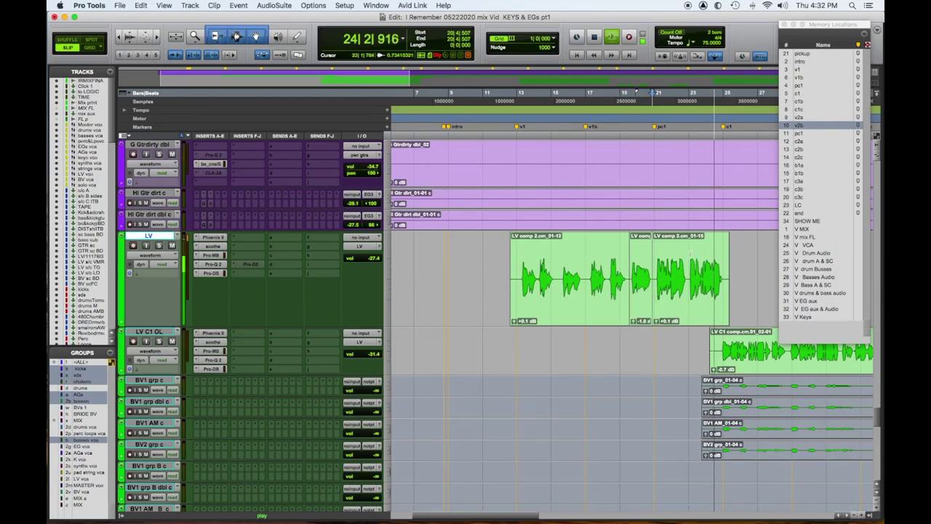
{"action": "scroll", "coordinate": [672, 270], "scroll_direction": "up", "scroll_amount": 8}
{"action": "scroll", "coordinate": [674, 271], "scroll_direction": "up", "scroll_amount": 5}
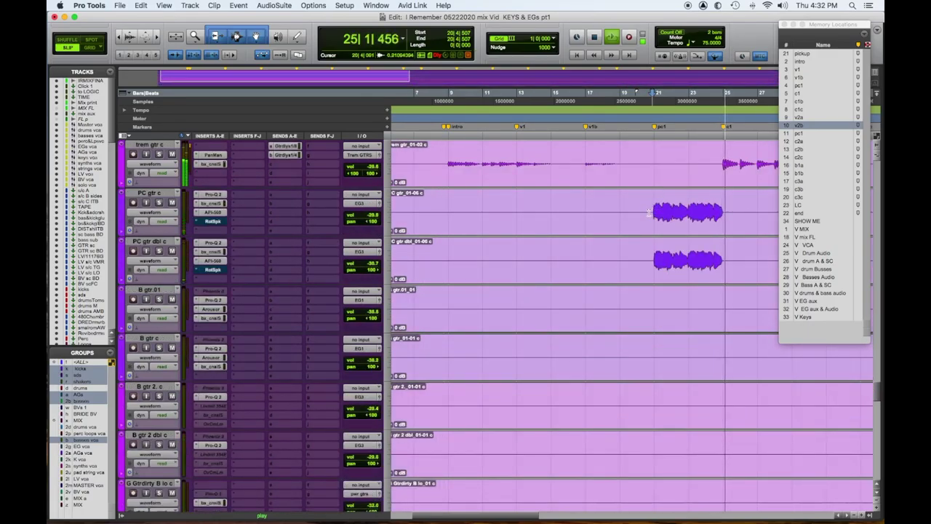
Step: Separate the pc1 section of the PC gtr and PC gtr dbl tracks and lower both clips' gain to -2.8 dB
{"action": "key", "text": "space"}
{"action": "left_click_drag", "start_coordinate": [683, 227], "coordinate": [729, 251]}
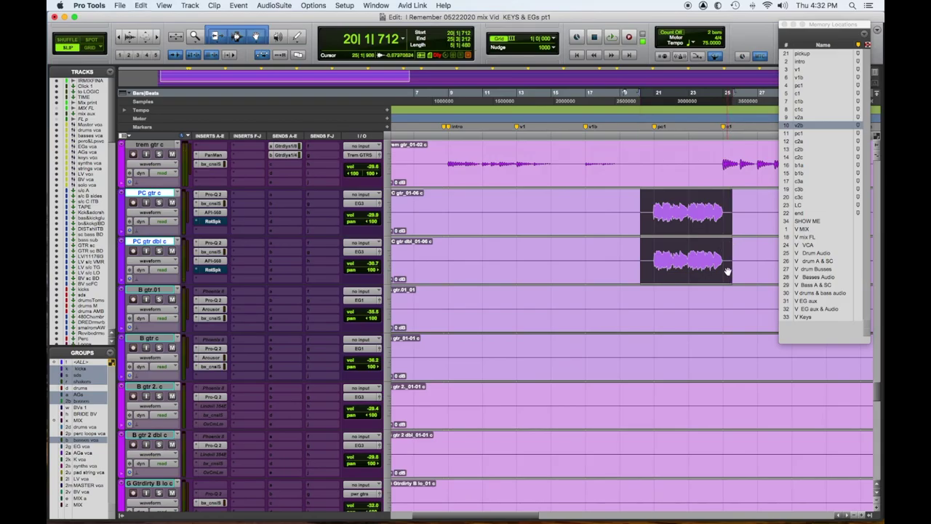
{"action": "key", "text": "super+e"}
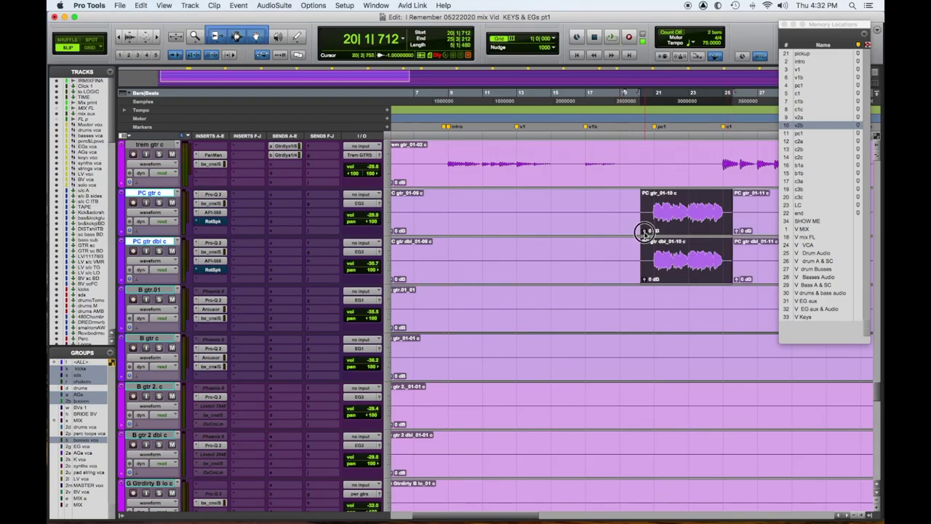
{"action": "left_click", "coordinate": [644, 231]}
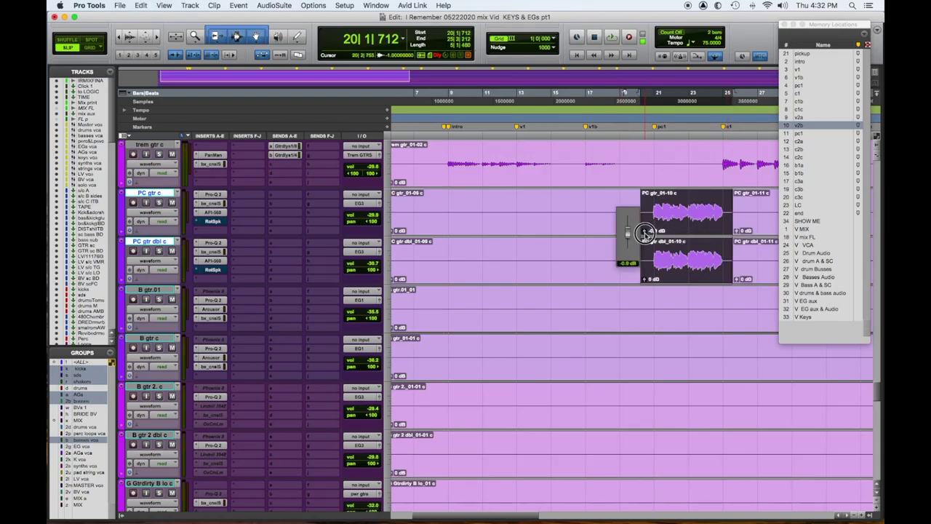
{"action": "left_click_drag", "start_coordinate": [644, 233], "coordinate": [644, 233]}
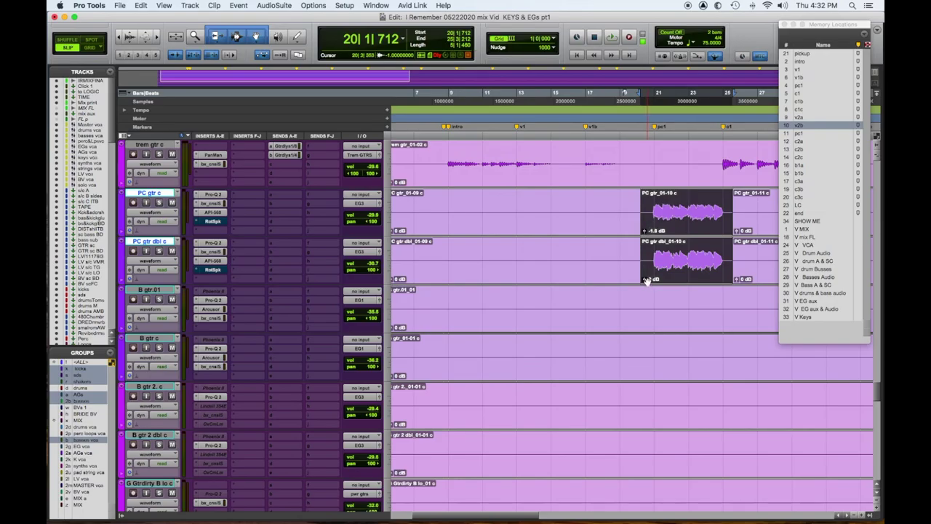
{"action": "left_click", "coordinate": [644, 280]}
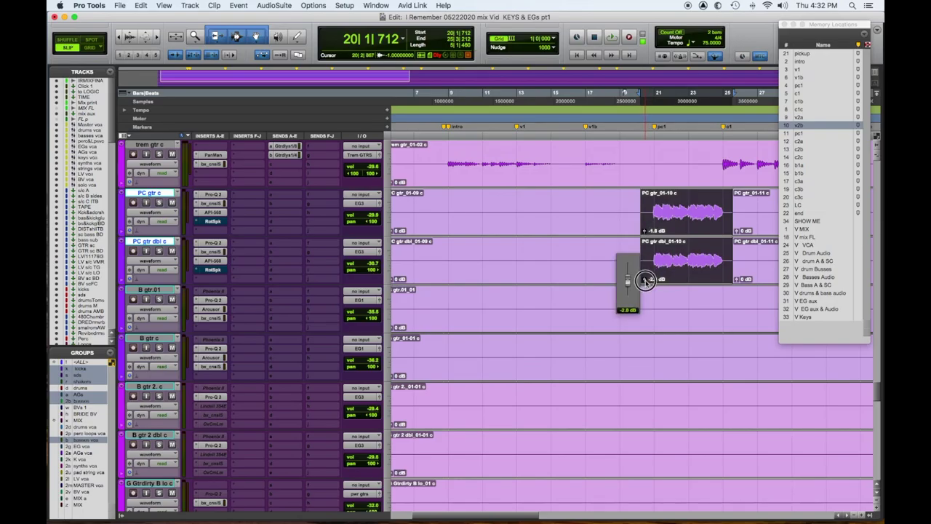
{"action": "left_click_drag", "start_coordinate": [645, 281], "coordinate": [646, 280]}
{"action": "left_click", "coordinate": [644, 231]}
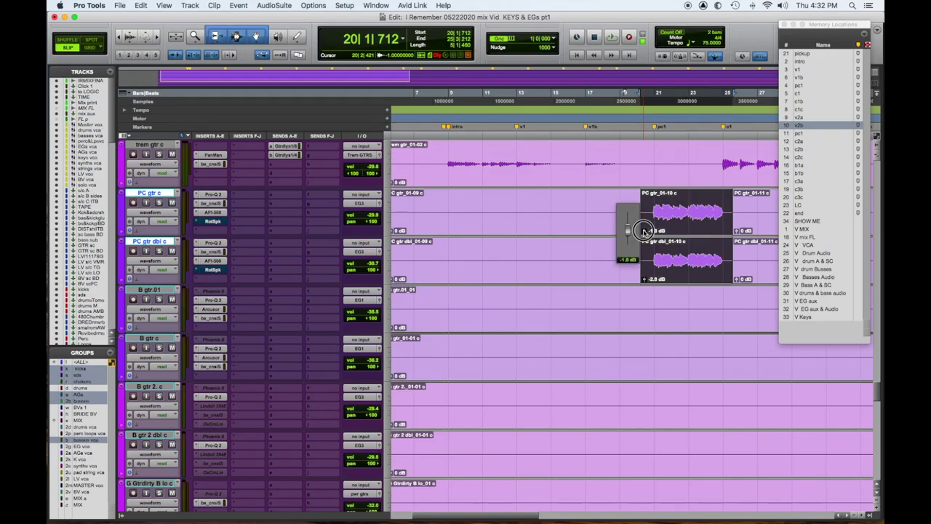
{"action": "left_click_drag", "start_coordinate": [644, 231], "coordinate": [644, 231]}
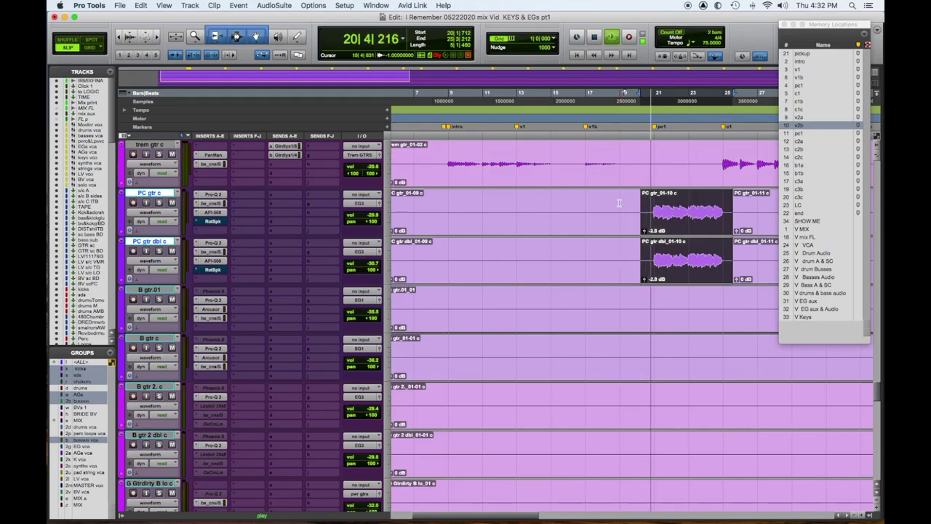
Step: Set the clip gain of the LV clip starting at the pc1 marker to 0 dB during playback
{"action": "scroll", "coordinate": [619, 203], "scroll_direction": "down", "scroll_amount": 5}
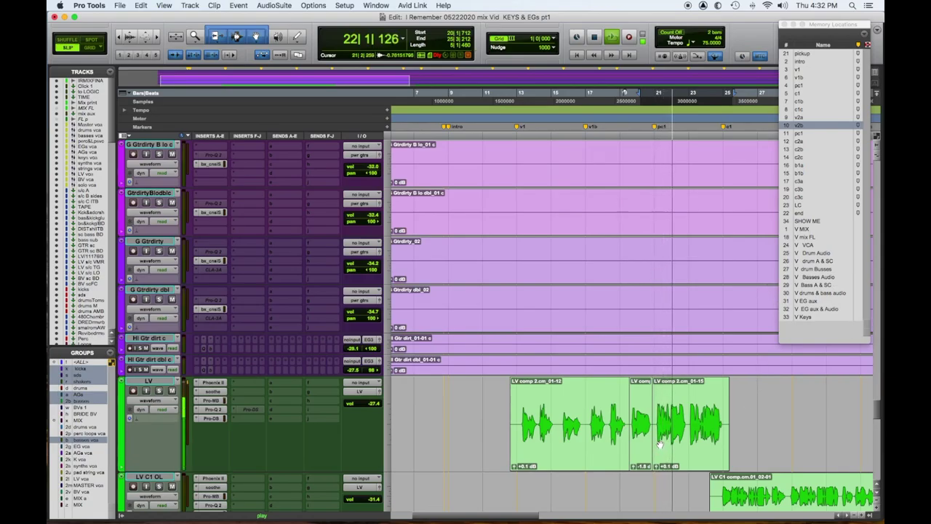
{"action": "scroll", "coordinate": [658, 436], "scroll_direction": "down", "scroll_amount": 1}
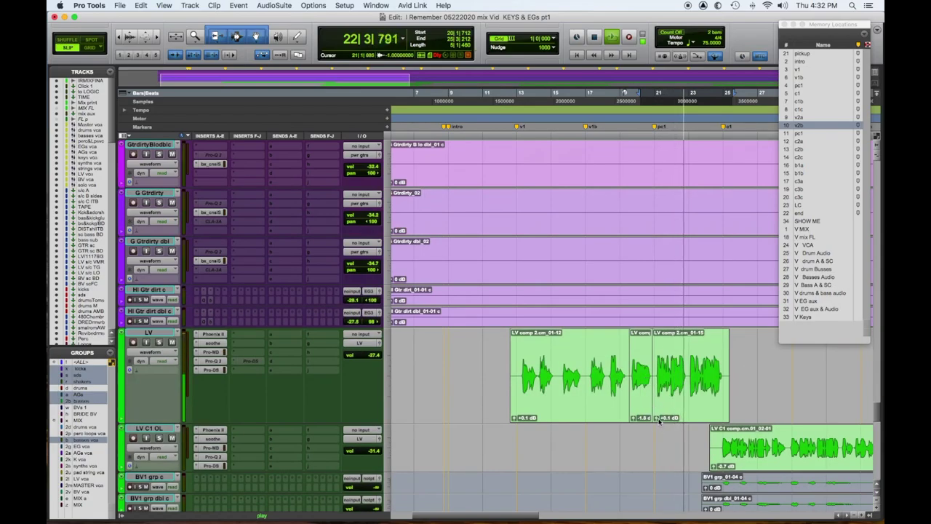
{"action": "left_click", "coordinate": [659, 419]}
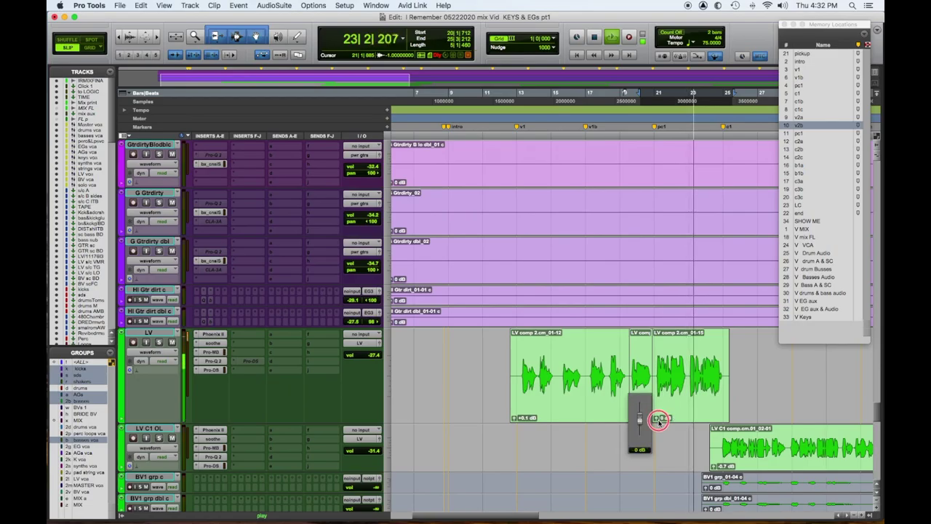
Step: Set the clip gain of the pc1 clips to -3.8 dB on PC gtr and -3.1 dB on PC gtr dbl
{"action": "scroll", "coordinate": [629, 325], "scroll_direction": "up", "scroll_amount": 1}
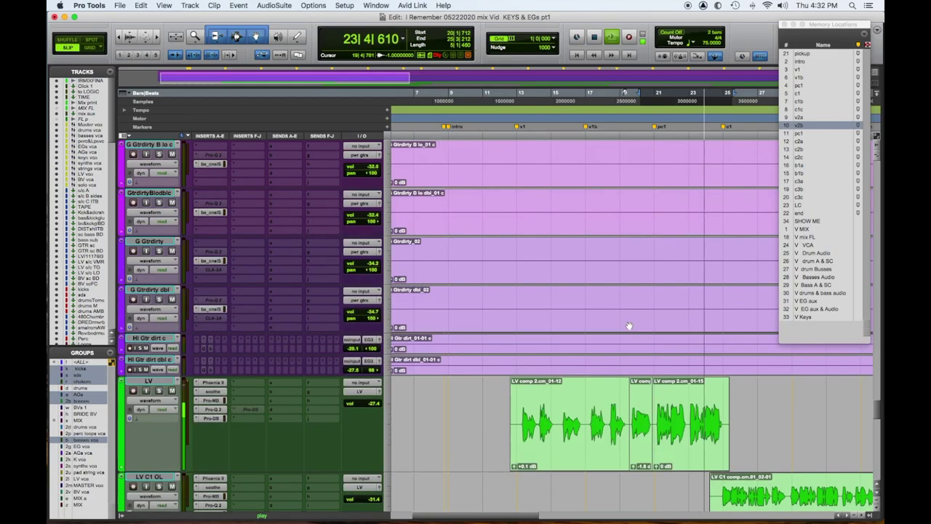
{"action": "scroll", "coordinate": [629, 325], "scroll_direction": "up", "scroll_amount": 5}
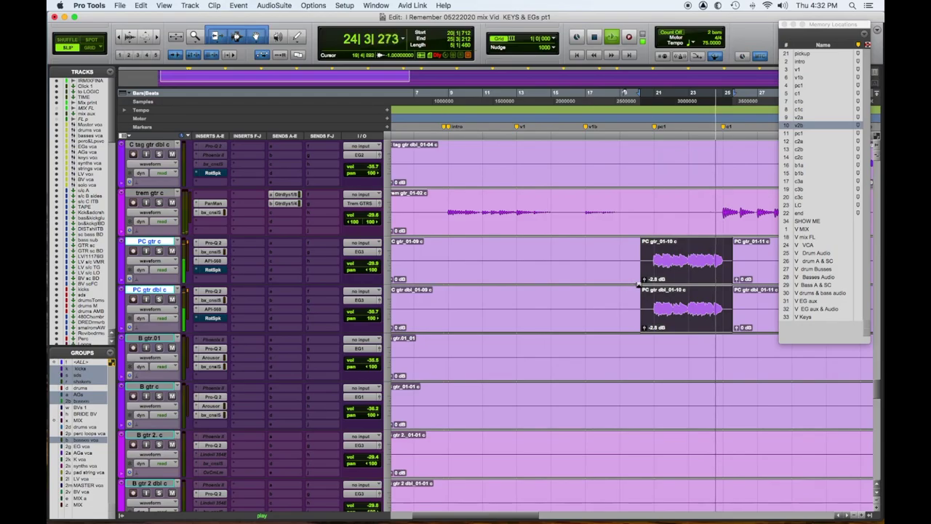
{"action": "left_click", "coordinate": [644, 278]}
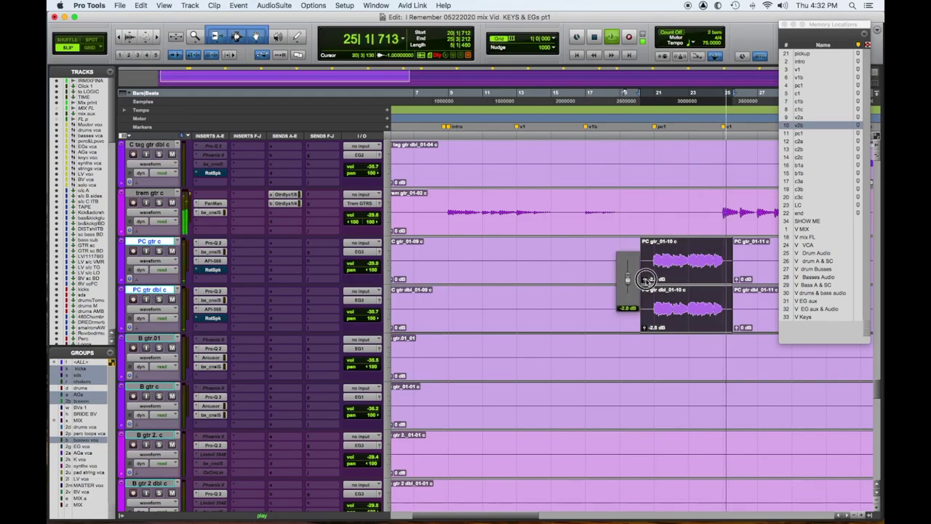
{"action": "left_click_drag", "start_coordinate": [645, 279], "coordinate": [645, 285]}
{"action": "left_click", "coordinate": [643, 329]}
{"action": "left_click_drag", "start_coordinate": [646, 329], "coordinate": [647, 330]}
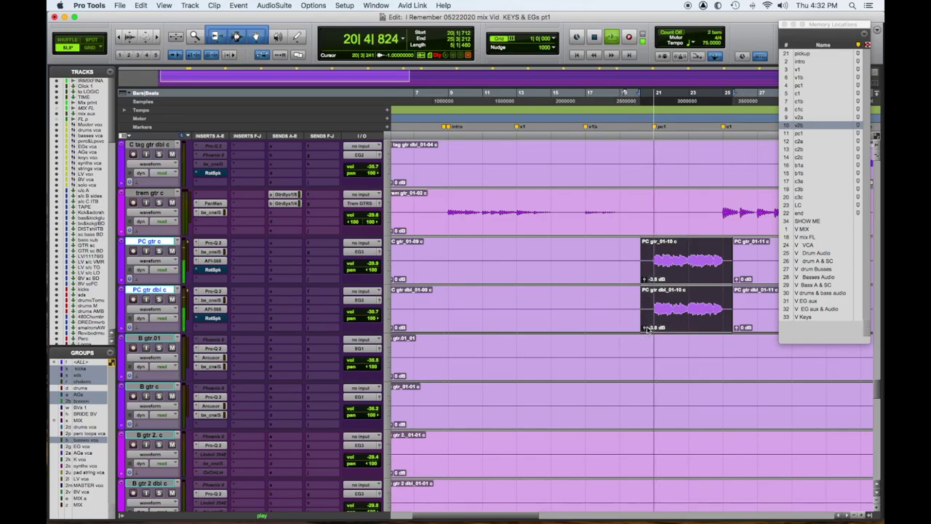
{"action": "left_click_drag", "start_coordinate": [646, 329], "coordinate": [646, 323]}
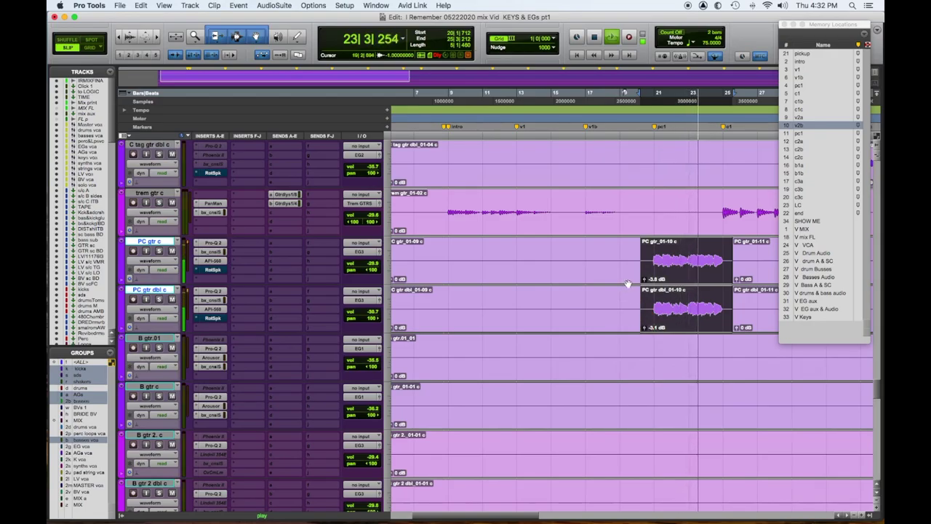
Step: Play the mix back from just before the first LV clip, at about bar 12|2
{"action": "key", "text": "r"}
{"action": "scroll", "coordinate": [626, 320], "scroll_direction": "down", "scroll_amount": 10}
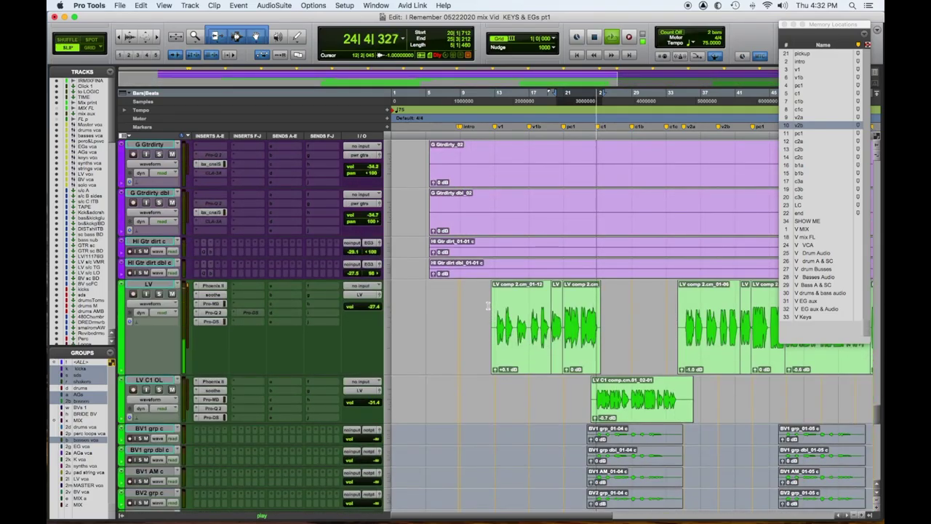
{"action": "left_click", "coordinate": [488, 307]}
{"action": "key", "text": "space"}
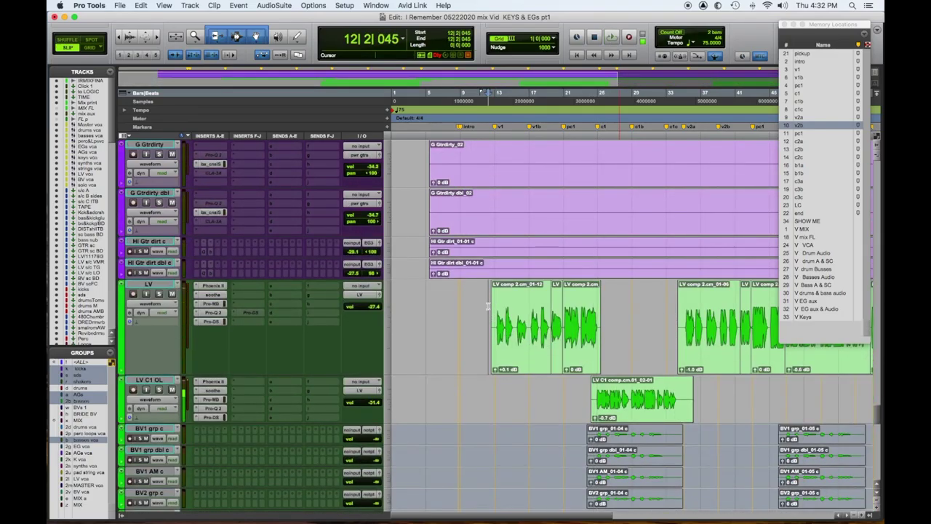
{"action": "key", "text": "space"}
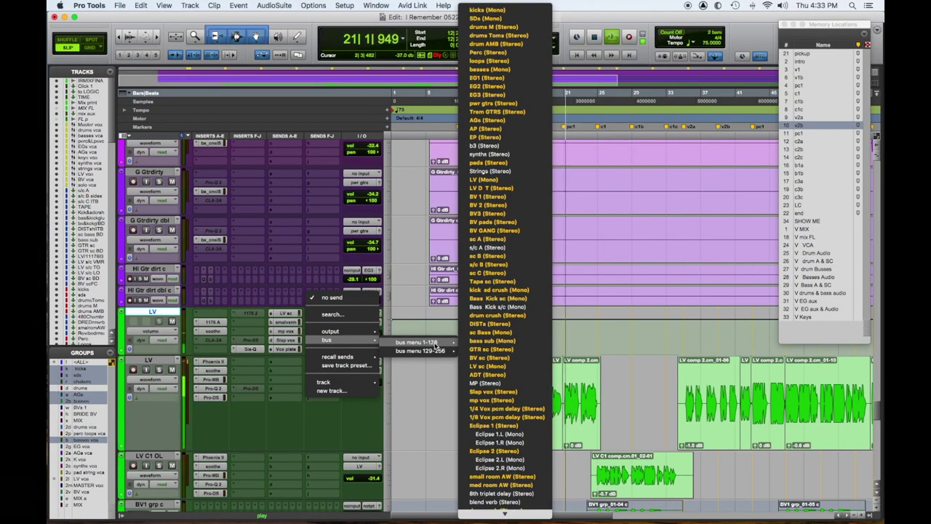
Step: Assign send h of the LV aux track to the ADT bus and set its level to +0.7 dB
{"action": "left_click", "coordinate": [480, 377]}
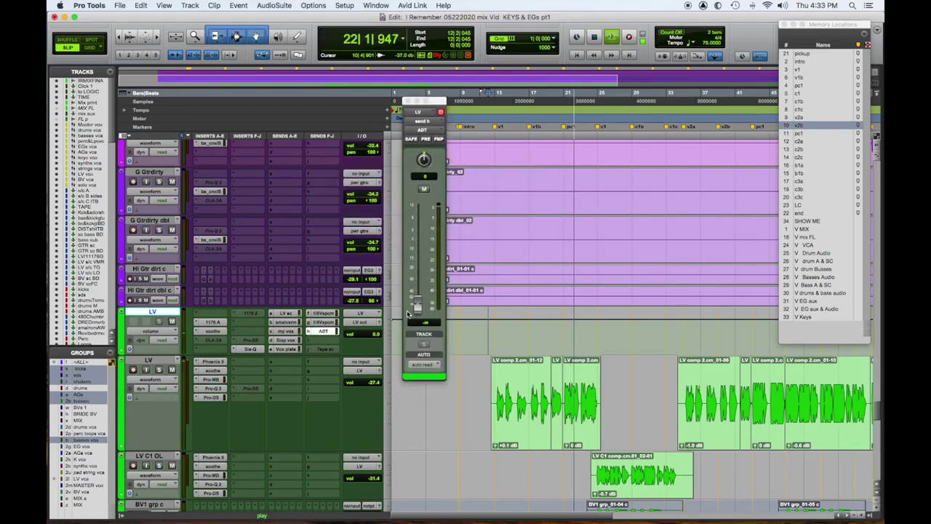
{"action": "left_click", "coordinate": [422, 303], "text": "alt"}
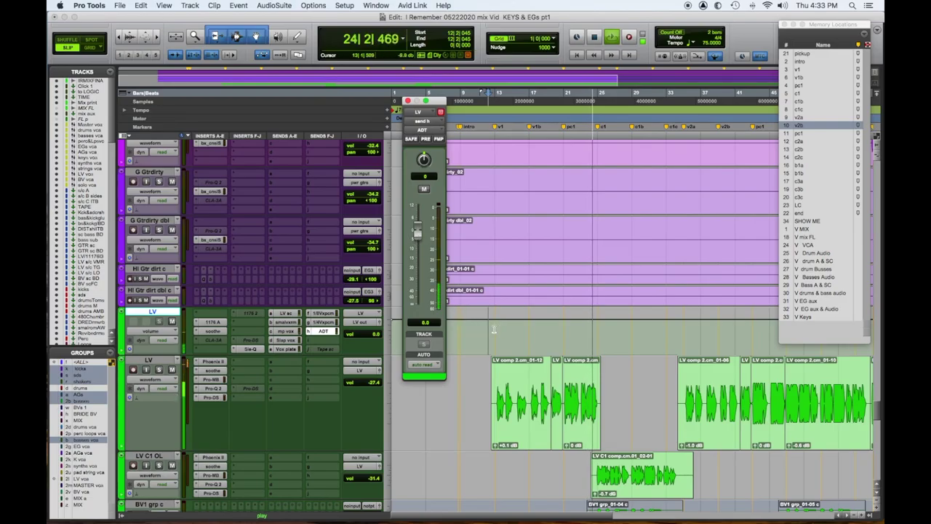
{"action": "key", "text": "space"}
{"action": "key", "text": "space"}
{"action": "left_click_drag", "start_coordinate": [417, 238], "coordinate": [416, 208]}
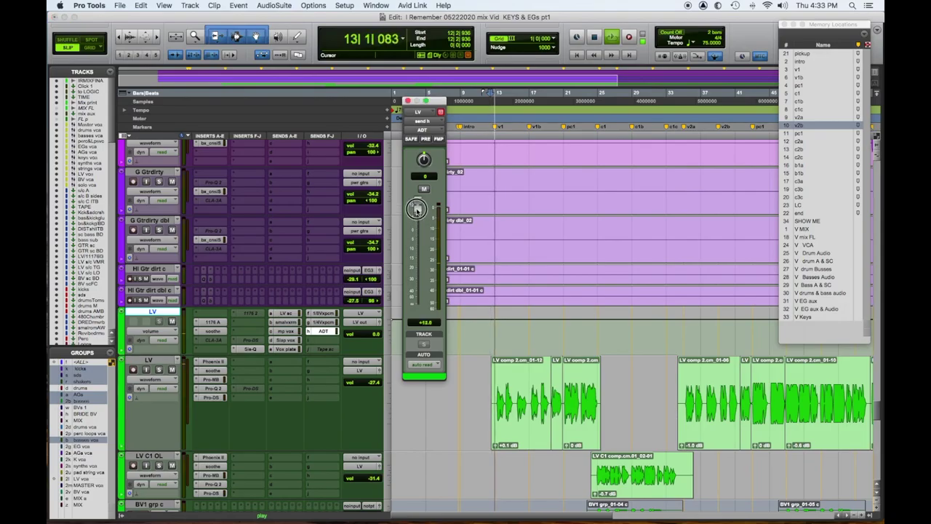
{"action": "left_click_drag", "start_coordinate": [416, 209], "coordinate": [420, 234]}
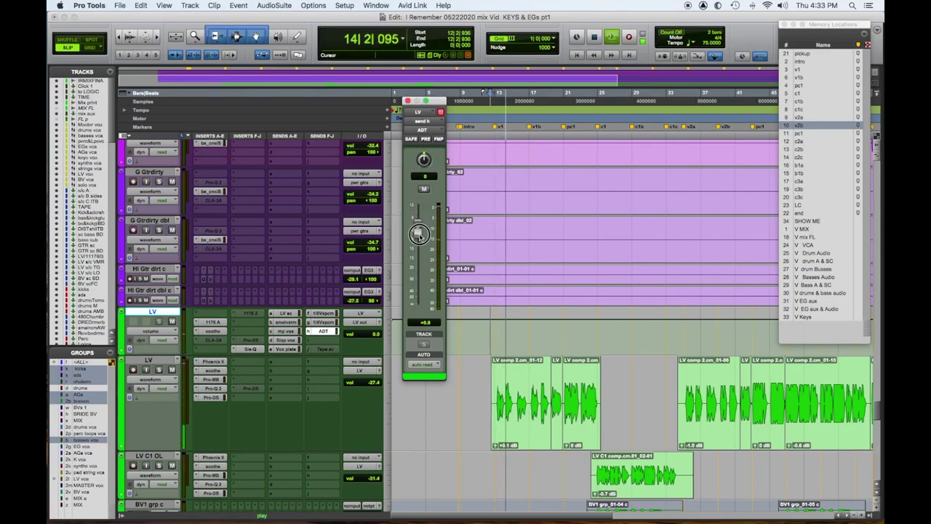
{"action": "left_click_drag", "start_coordinate": [418, 235], "coordinate": [420, 238]}
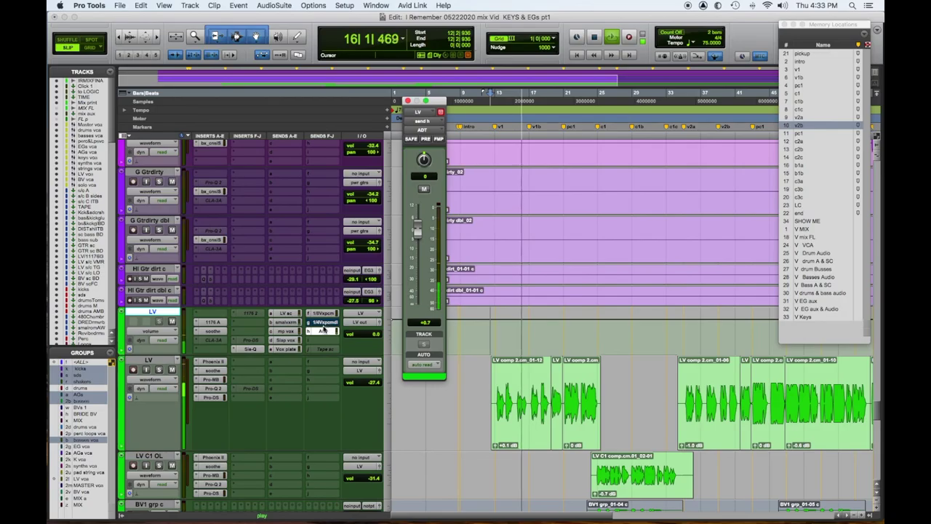
Step: Show the mute automation of the 1/4 Vox pcm delay send on the LV aux track and close the ADT send window
{"action": "left_click", "coordinate": [156, 333]}
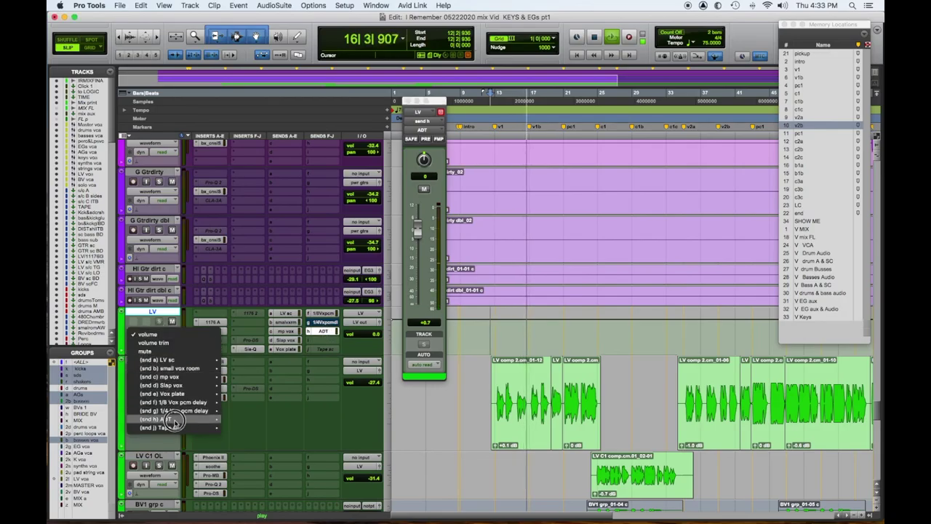
{"action": "mouse_move", "coordinate": [173, 422]}
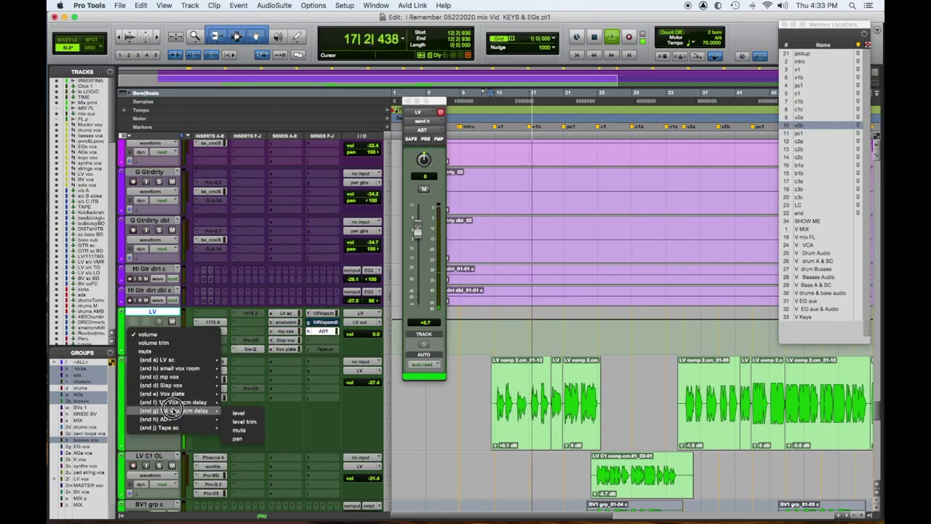
{"action": "left_click", "coordinate": [238, 429]}
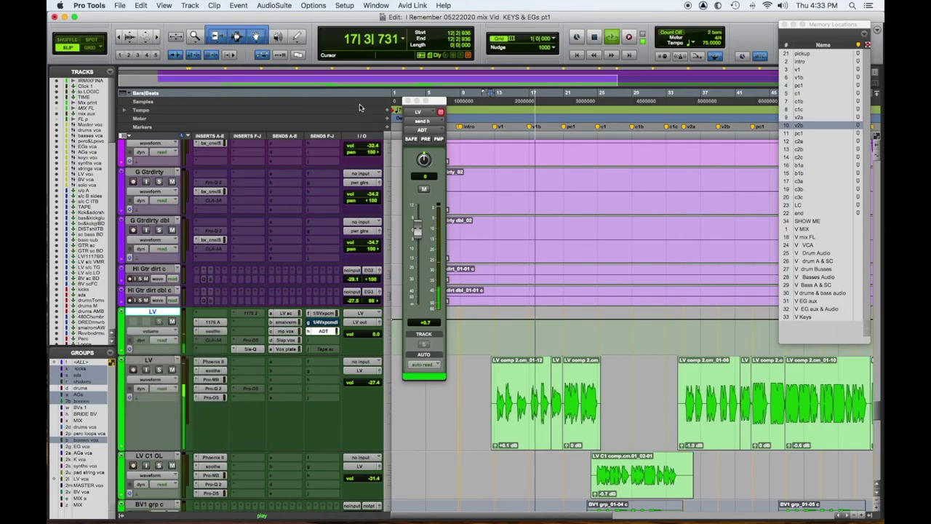
{"action": "left_click", "coordinate": [407, 101]}
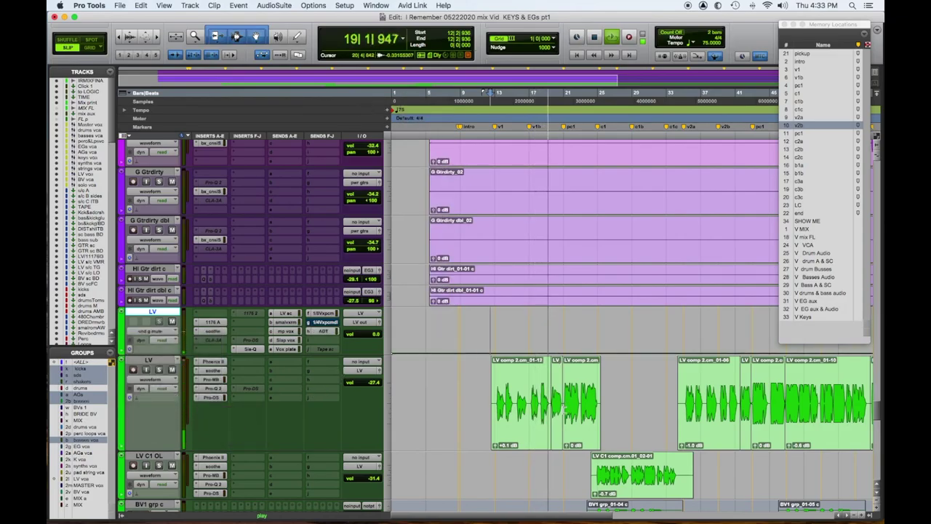
Step: Unmute the LV aux track's 1/4 Vox pcm delay send over the short LV clip at bar 19|3 and stop playback
{"action": "scroll", "coordinate": [564, 412], "scroll_direction": "up", "scroll_amount": 2}
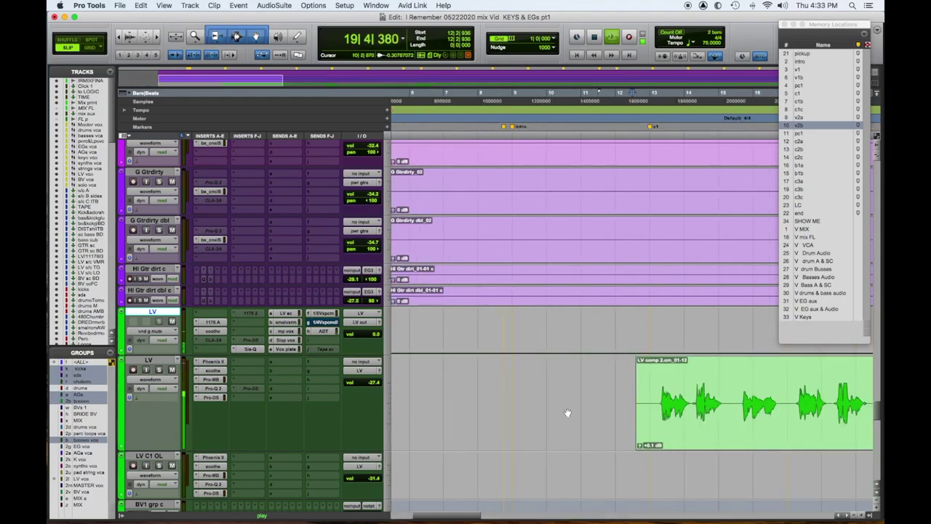
{"action": "scroll", "coordinate": [564, 413], "scroll_direction": "right", "scroll_amount": 10}
{"action": "scroll", "coordinate": [620, 427], "scroll_direction": "right", "scroll_amount": 8}
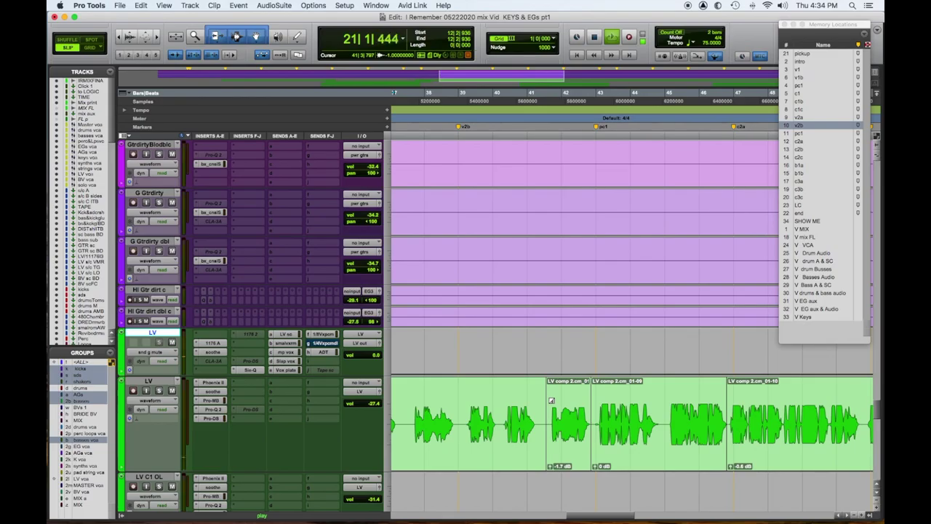
{"action": "scroll", "coordinate": [552, 400], "scroll_direction": "down", "scroll_amount": 1}
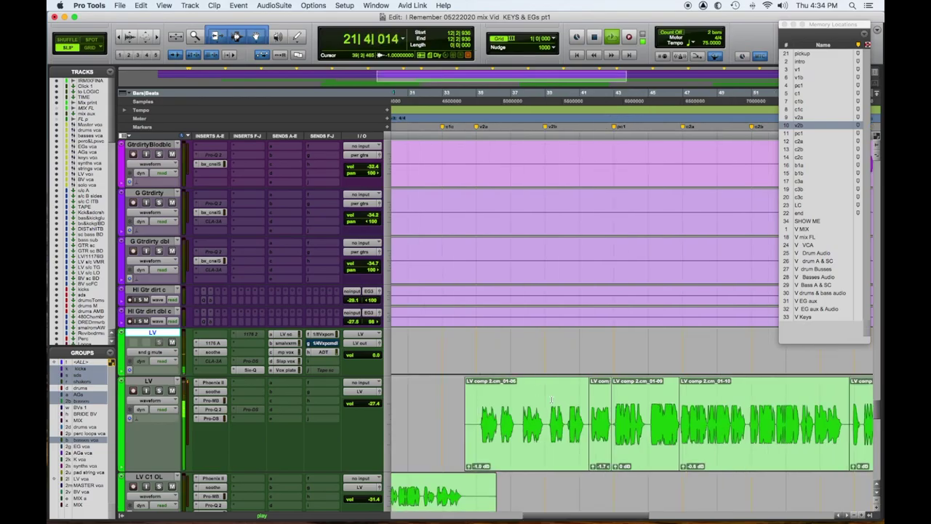
{"action": "scroll", "coordinate": [561, 374], "scroll_direction": "left", "scroll_amount": 15}
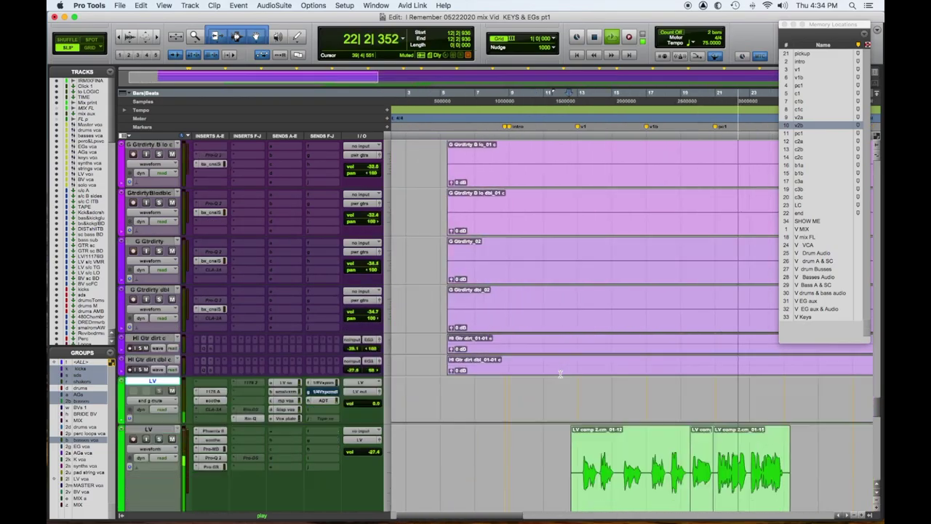
{"action": "scroll", "coordinate": [795, 354], "scroll_direction": "down", "scroll_amount": 2}
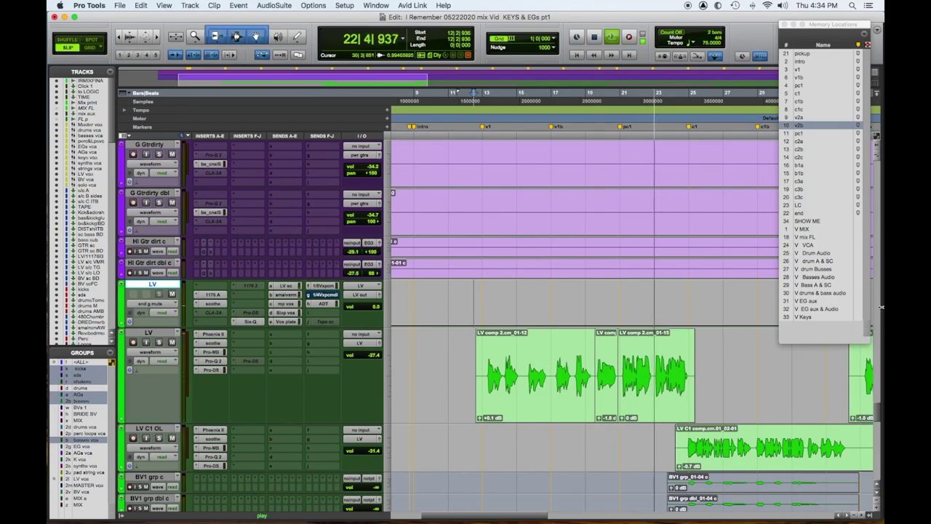
{"action": "left_click", "coordinate": [610, 405]}
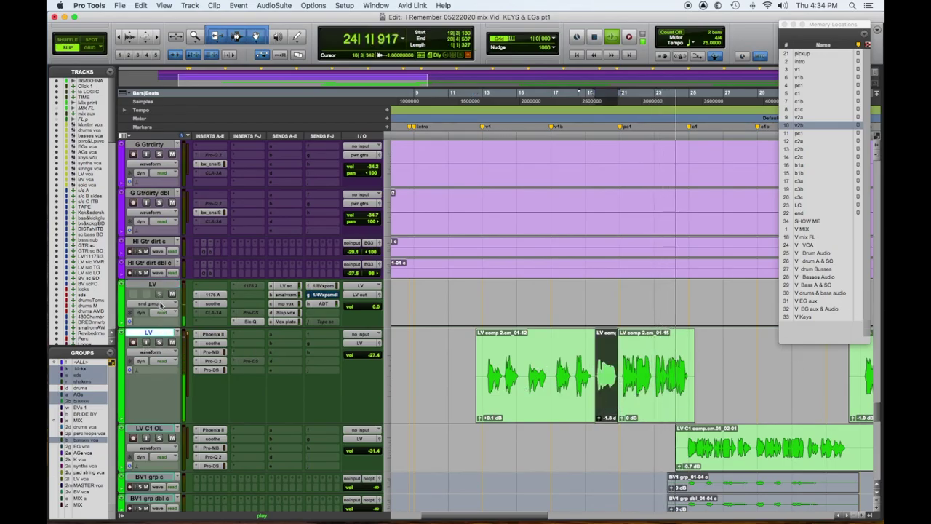
{"action": "left_click", "coordinate": [606, 302], "text": "shift"}
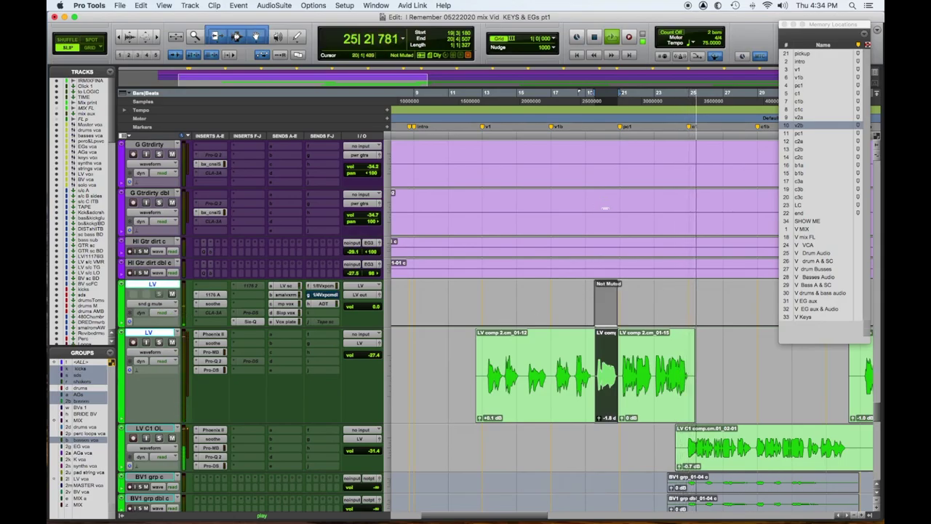
{"action": "key", "text": "space"}
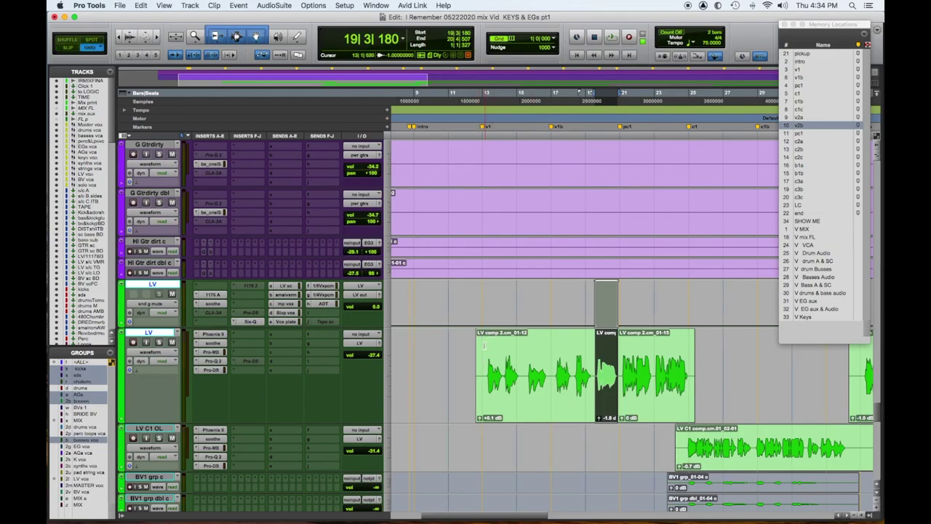
Step: Play the LV clips from bar 13 and raise the LV aux track's ADT send to +2.1 dB
{"action": "left_click_drag", "start_coordinate": [484, 346], "coordinate": [691, 355]}
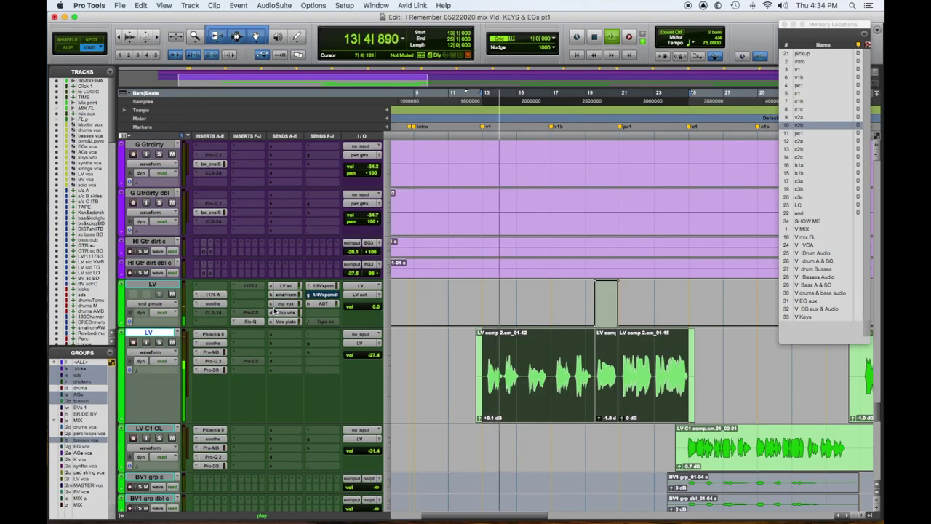
{"action": "left_click", "coordinate": [324, 304]}
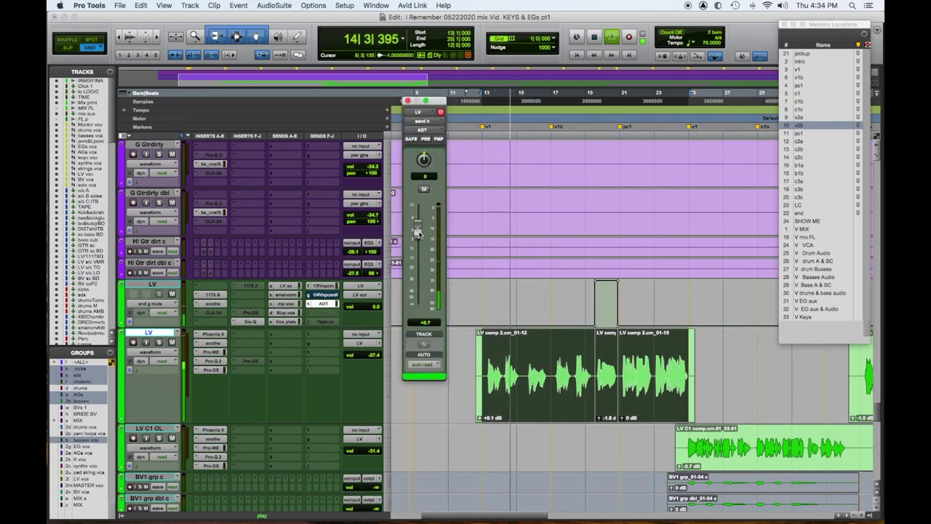
{"action": "left_click_drag", "start_coordinate": [418, 231], "coordinate": [419, 229]}
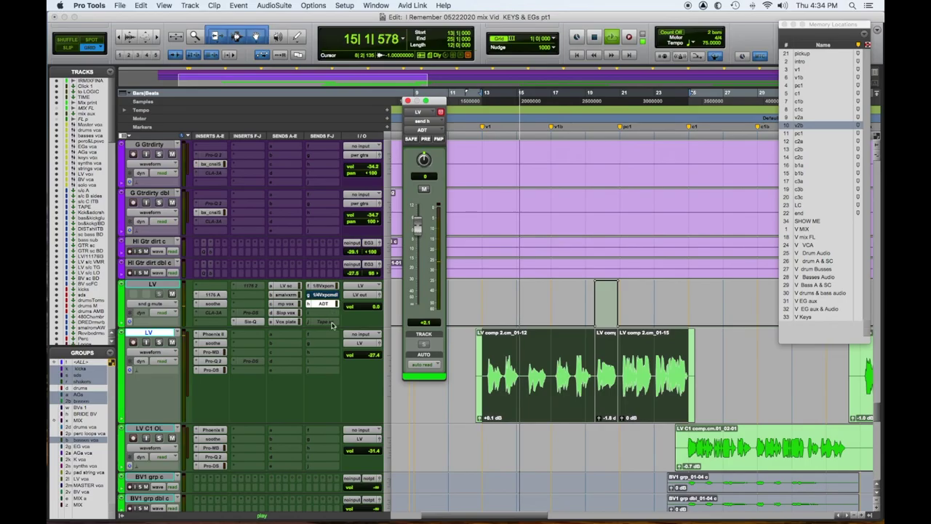
{"action": "left_click", "coordinate": [160, 306]}
{"action": "left_click", "coordinate": [156, 296]}
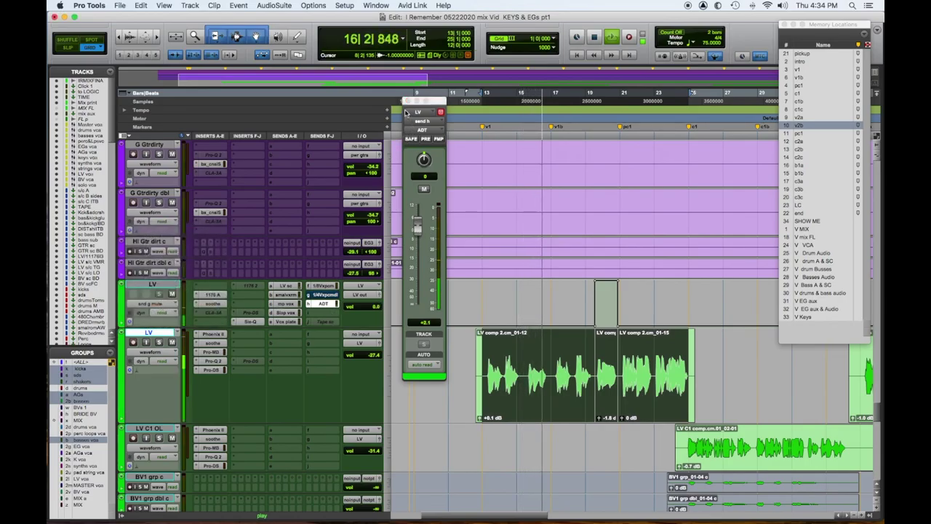
{"action": "left_click", "coordinate": [407, 101]}
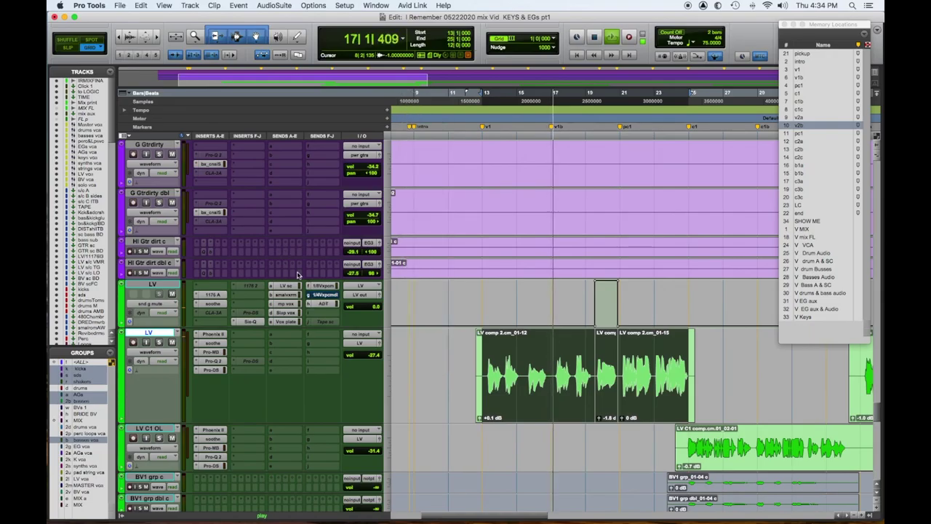
Step: Set the LV aux track's 1/8 Vox pcm delay send to -33.1 dB and show that send's level automation
{"action": "left_click", "coordinate": [336, 287]}
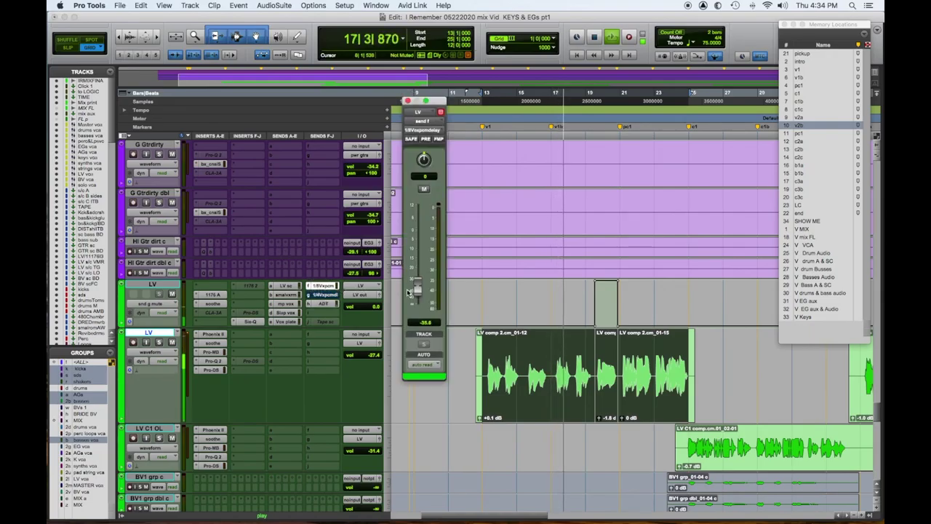
{"action": "left_click_drag", "start_coordinate": [416, 283], "coordinate": [417, 282]}
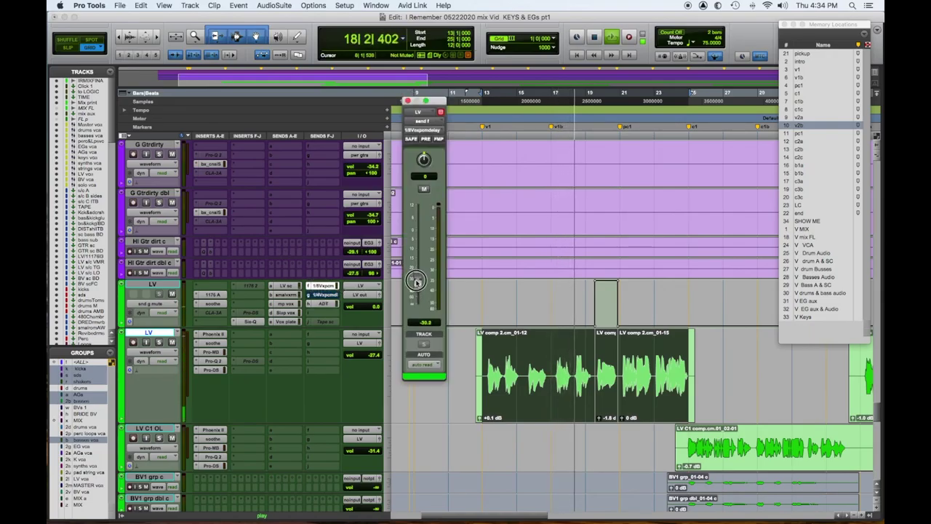
{"action": "left_click_drag", "start_coordinate": [417, 283], "coordinate": [417, 285]}
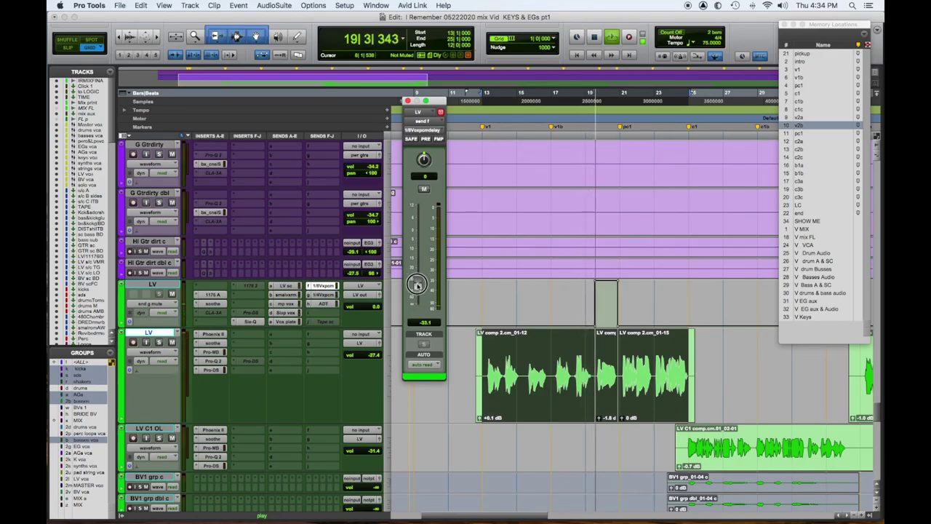
{"action": "left_click", "coordinate": [168, 303]}
{"action": "mouse_move", "coordinate": [211, 304]}
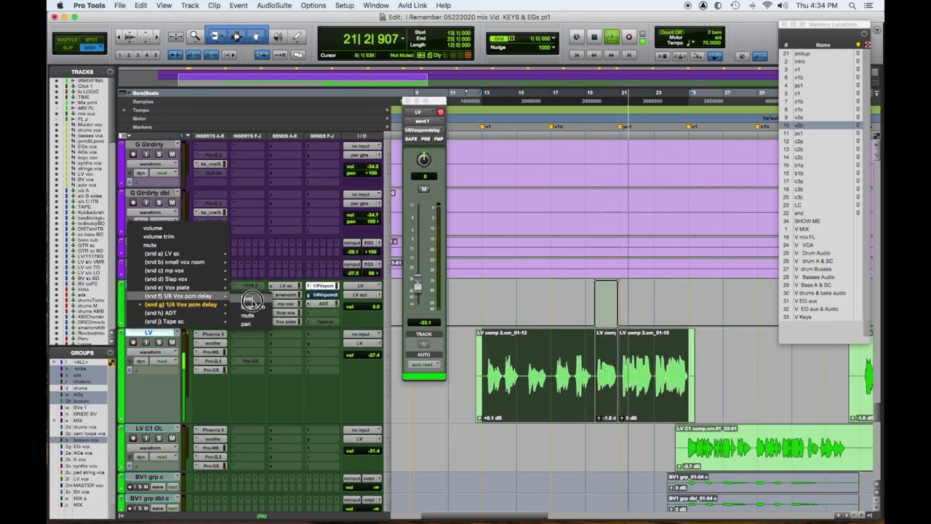
{"action": "left_click", "coordinate": [252, 304]}
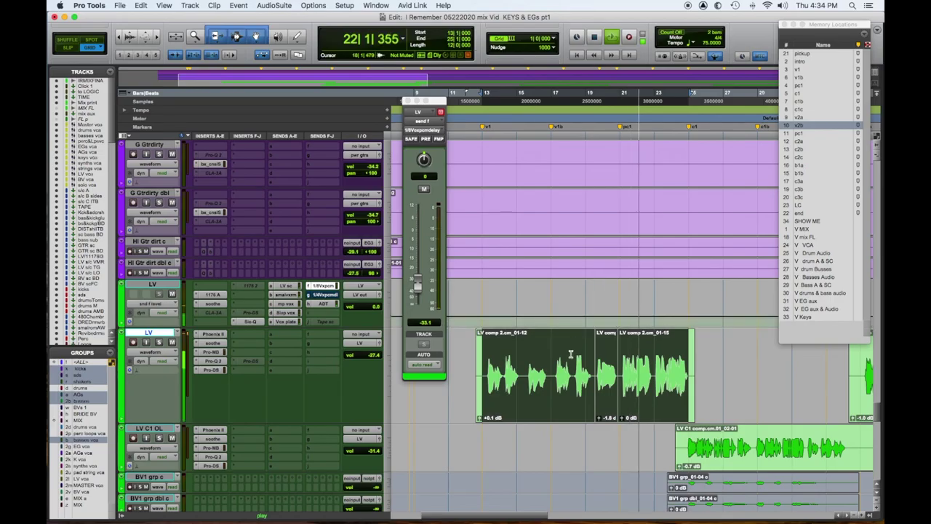
Step: Raise the 1/8 Vox pcm delay send level over the phrase ending just before the short LV clip, about bars 18|2 to 19|2
{"action": "left_click_drag", "start_coordinate": [569, 357], "coordinate": [587, 357]}
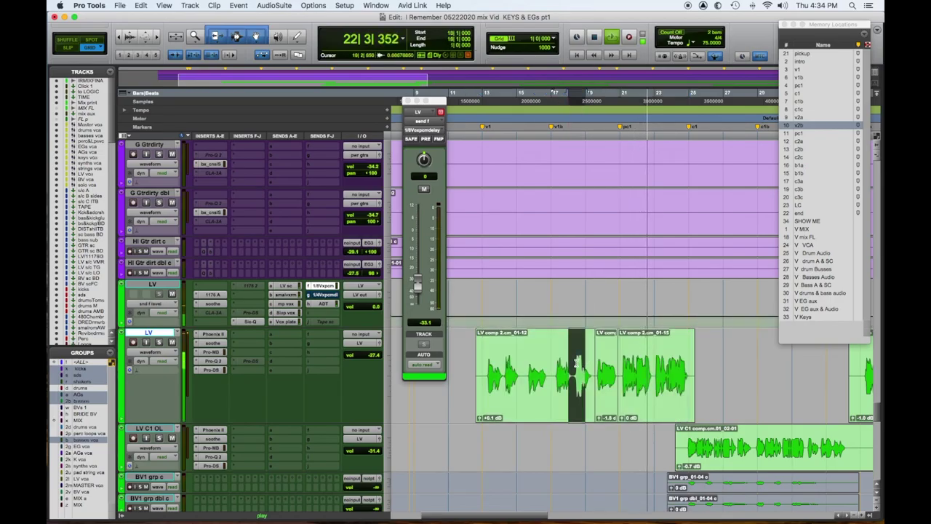
{"action": "left_click", "coordinate": [579, 358]}
{"action": "left_click_drag", "start_coordinate": [579, 358], "coordinate": [590, 359]}
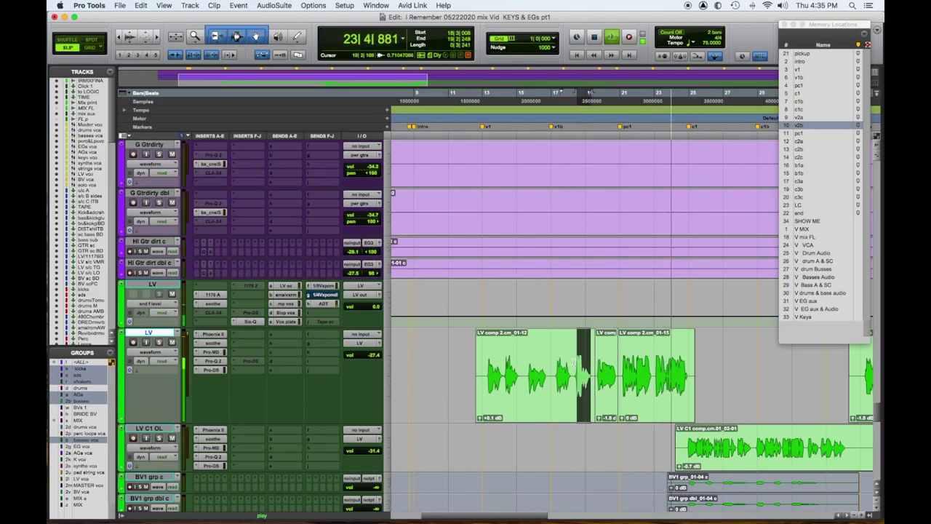
{"action": "left_click_drag", "start_coordinate": [579, 308], "coordinate": [580, 280]}
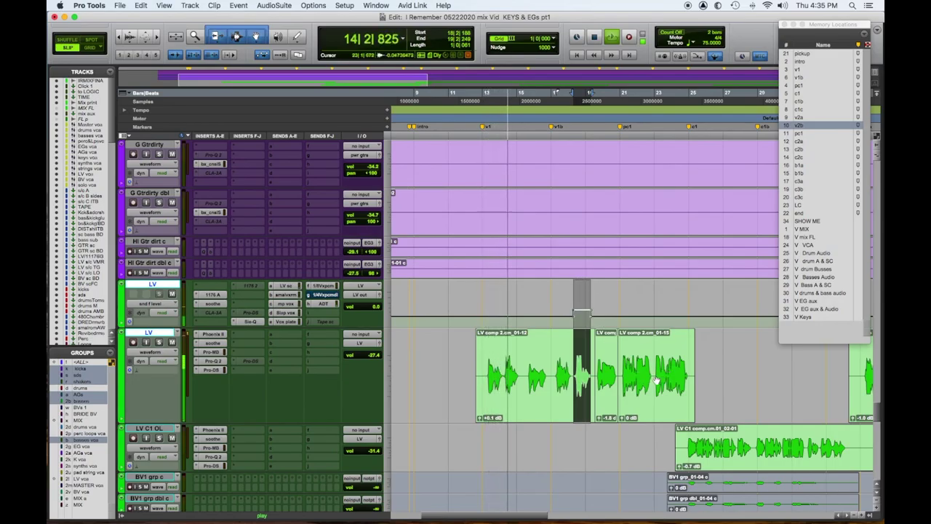
Step: Raise the 1/8 Vox pcm delay send level over the last LV phrase before c1, bars 23|1 to 25|1
{"action": "left_click_drag", "start_coordinate": [655, 372], "coordinate": [688, 373]}
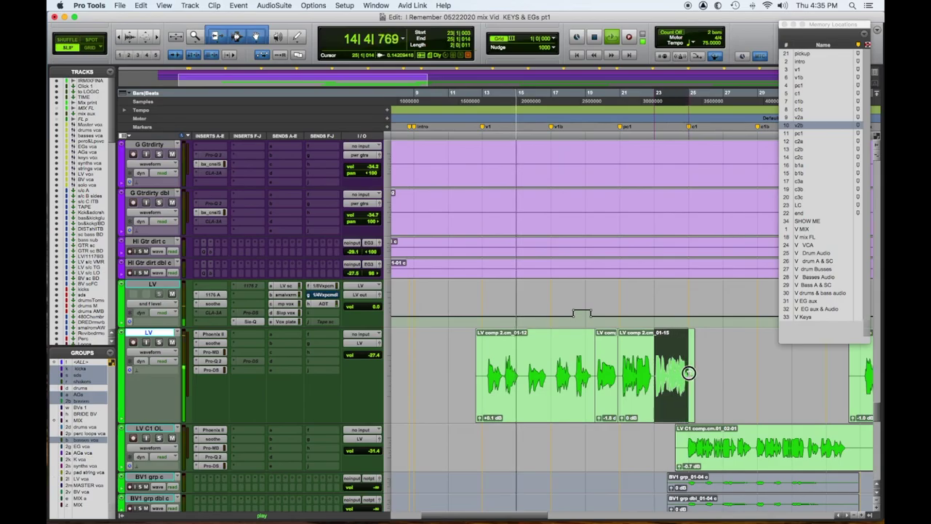
{"action": "left_click", "coordinate": [659, 312], "text": "shift"}
{"action": "left_click_drag", "start_coordinate": [673, 292], "coordinate": [672, 283]}
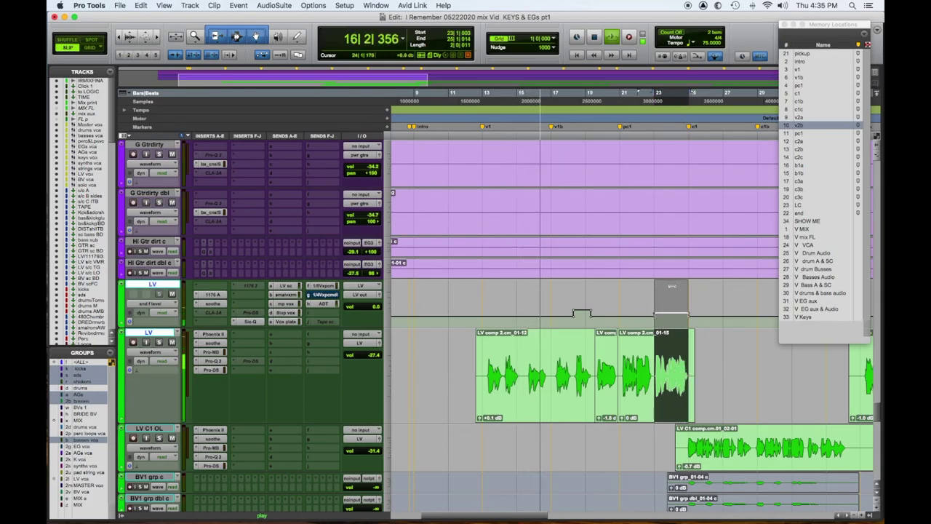
Step: Separate the LV phrase from about bar 15|2 to 17|1 into its own clip and set its clip gain to 0 dB
{"action": "left_click_drag", "start_coordinate": [523, 366], "coordinate": [553, 366]}
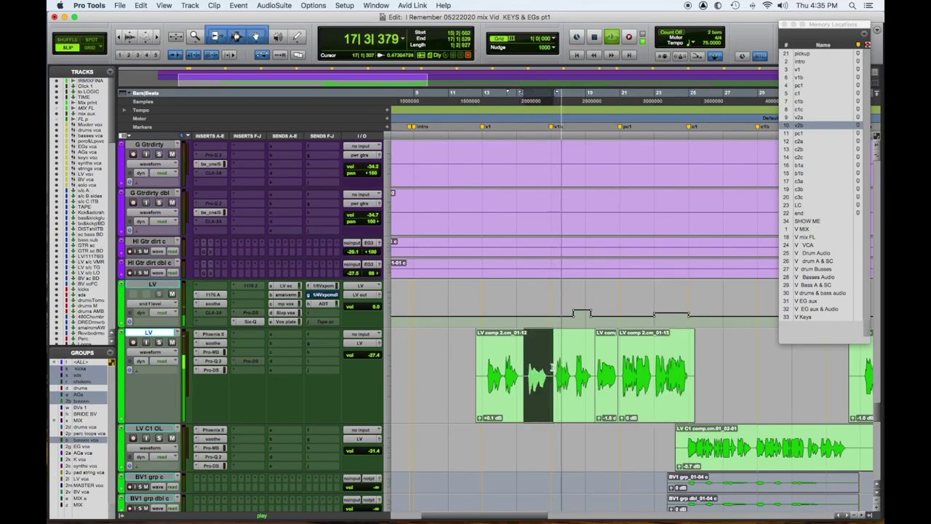
{"action": "key", "text": "super+e"}
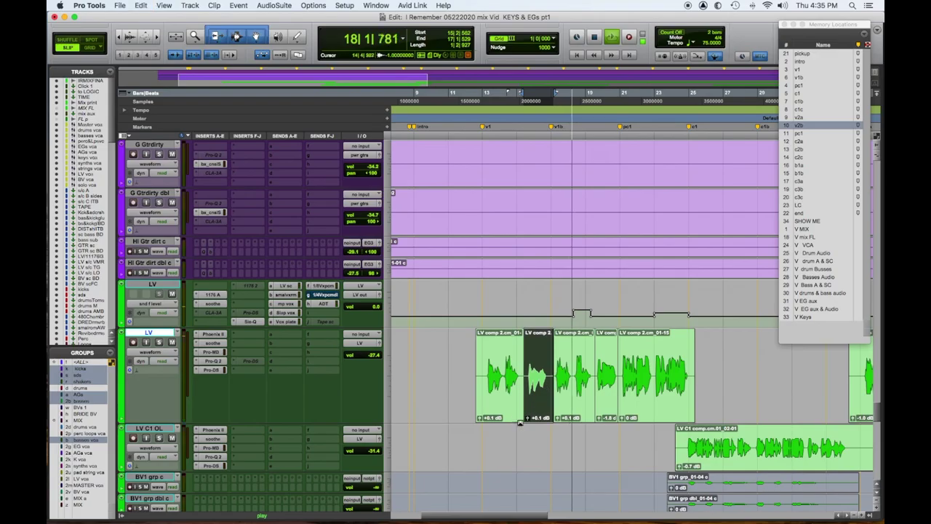
{"action": "left_click", "coordinate": [528, 418]}
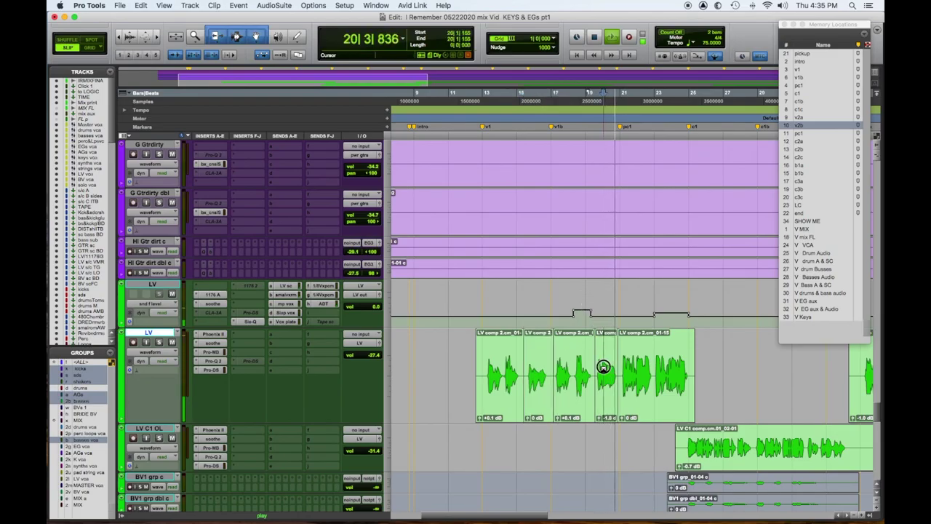
Step: Show the 1/4 Vox pcm delay send's level automation and raise it over bars 20|1 to 21|1 and about 24|2 to 25|2
{"action": "left_click", "coordinate": [610, 370]}
{"action": "left_click_drag", "start_coordinate": [617, 368], "coordinate": [620, 368]}
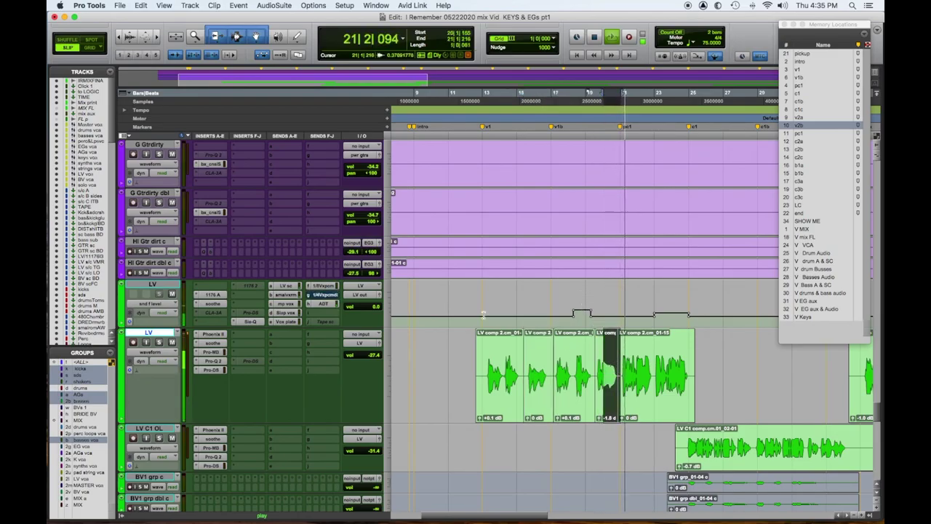
{"action": "left_click", "coordinate": [151, 304]}
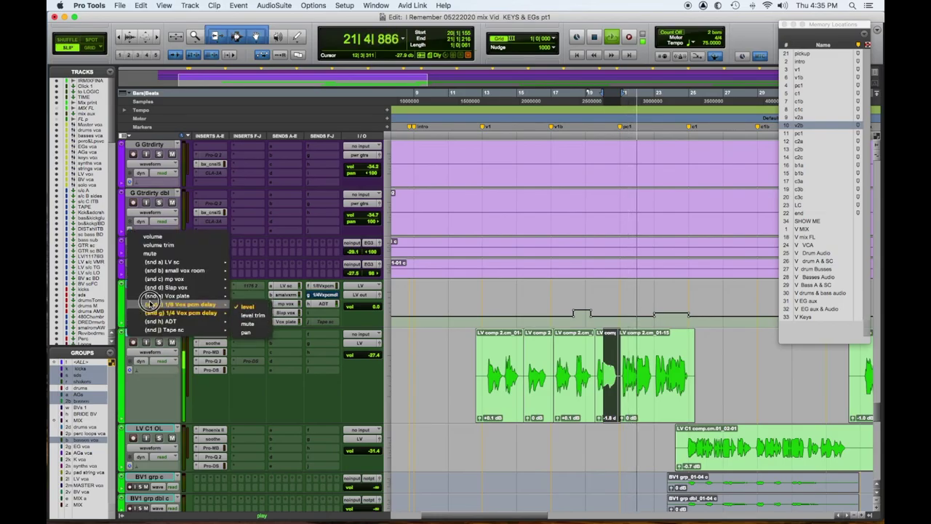
{"action": "left_click", "coordinate": [240, 314]}
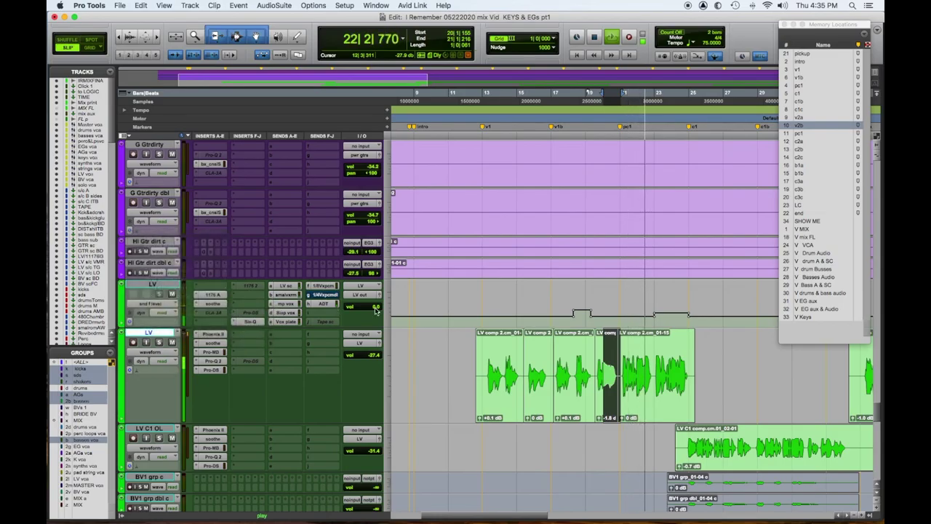
{"action": "left_click", "coordinate": [604, 316], "text": "shift"}
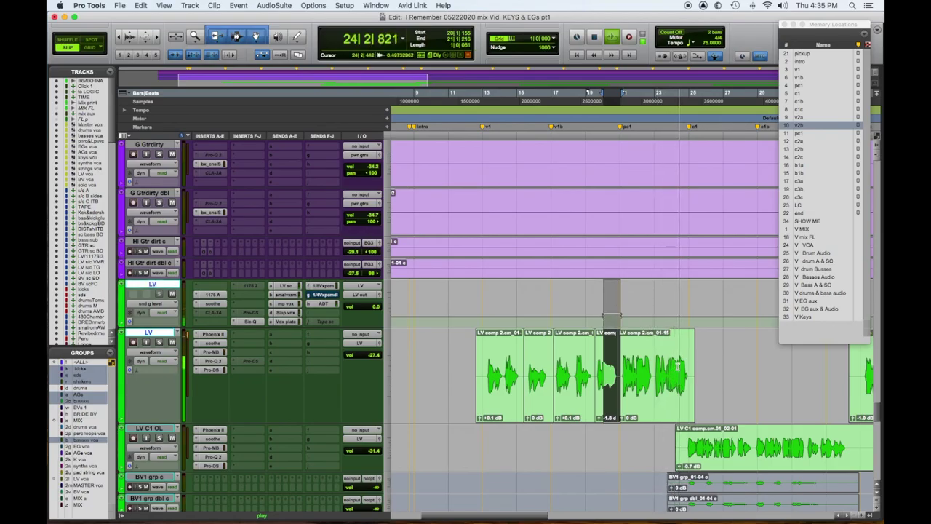
{"action": "left_click_drag", "start_coordinate": [677, 365], "coordinate": [693, 366]}
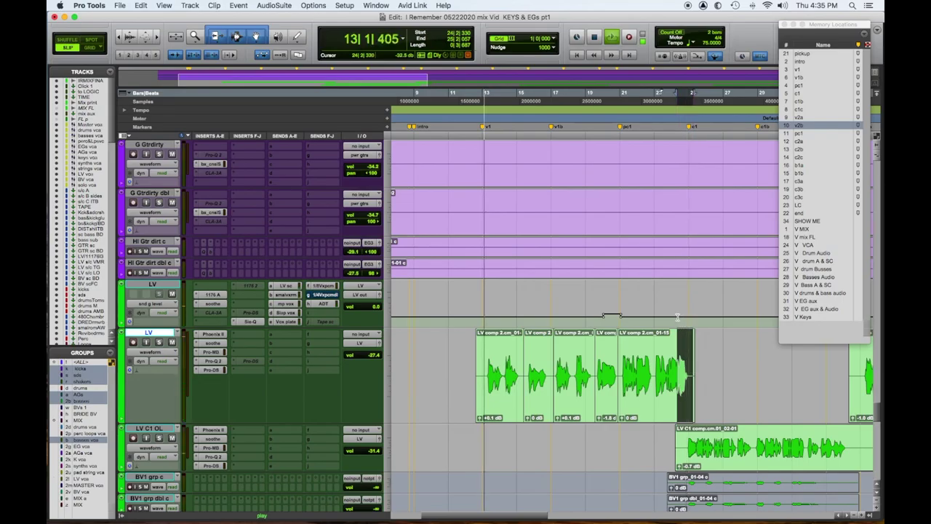
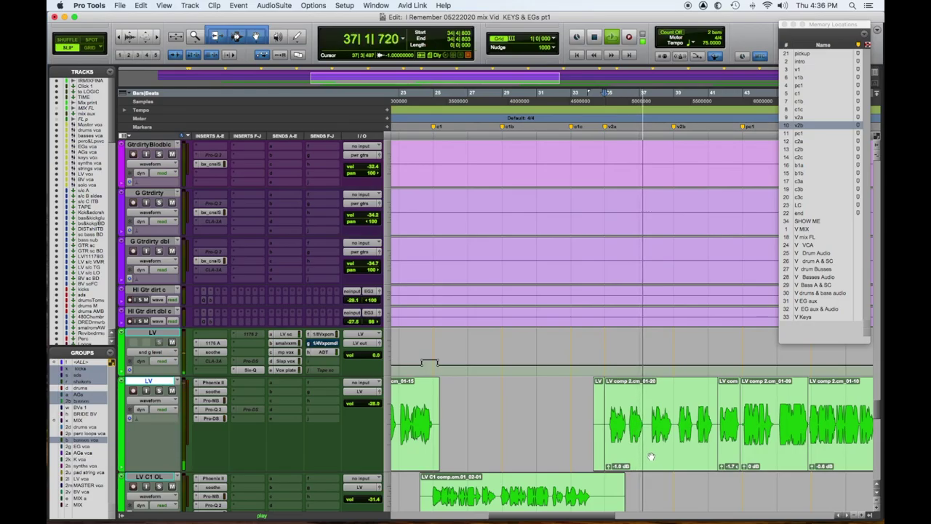
Step: Set the clip gain of LV comp 2.cm_01-20, at the start of v2a, to -0.4 dB
{"action": "left_click", "coordinate": [652, 457]}
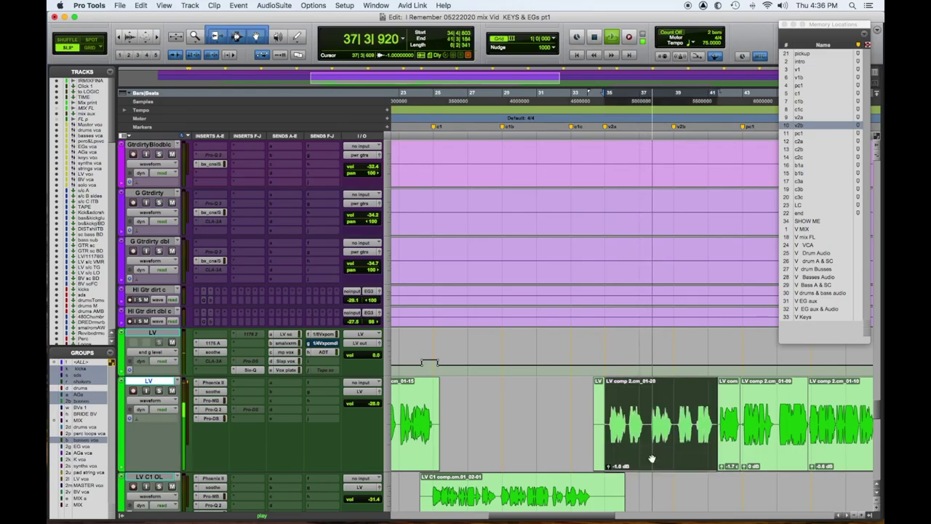
{"action": "left_click", "coordinate": [609, 467]}
{"action": "mouse_move", "coordinate": [610, 466]}
{"action": "left_mouse_down"}
{"action": "mouse_move", "coordinate": [609, 458]}
{"action": "mouse_move", "coordinate": [608, 465]}
{"action": "left_mouse_up"}
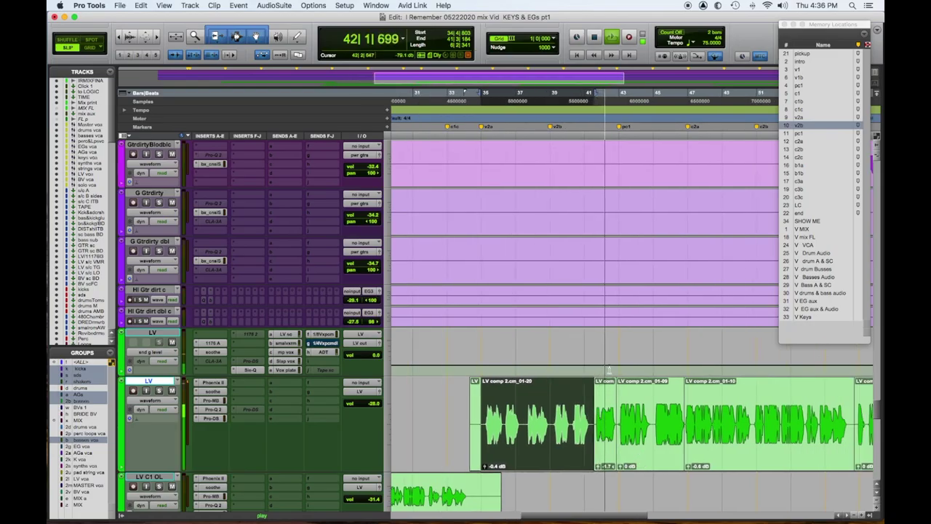
Step: Show the 1/8 Vox pcm delay send's level automation and raise it over about bars 41|2 to 42|3 and 45|3 to 46|3
{"action": "left_click_drag", "start_coordinate": [592, 364], "coordinate": [613, 366]}
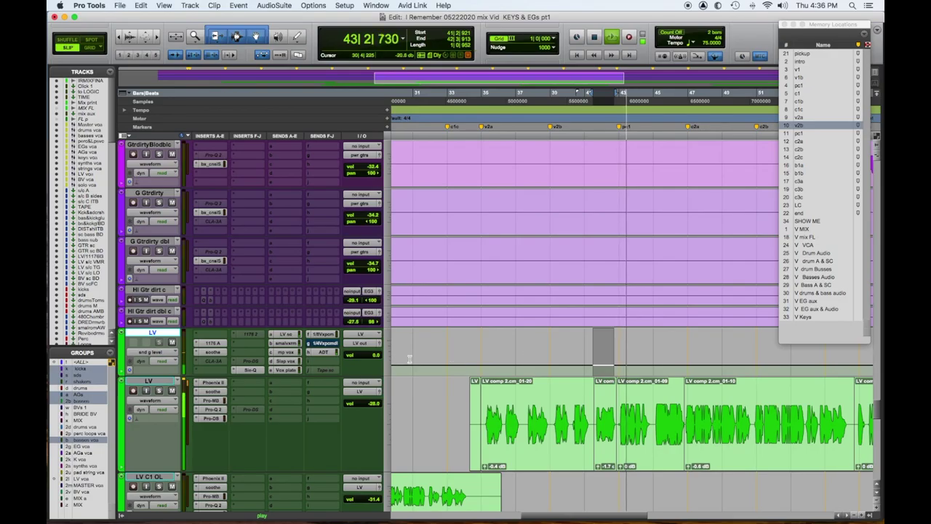
{"action": "left_click", "coordinate": [154, 352]}
{"action": "mouse_move", "coordinate": [157, 351]}
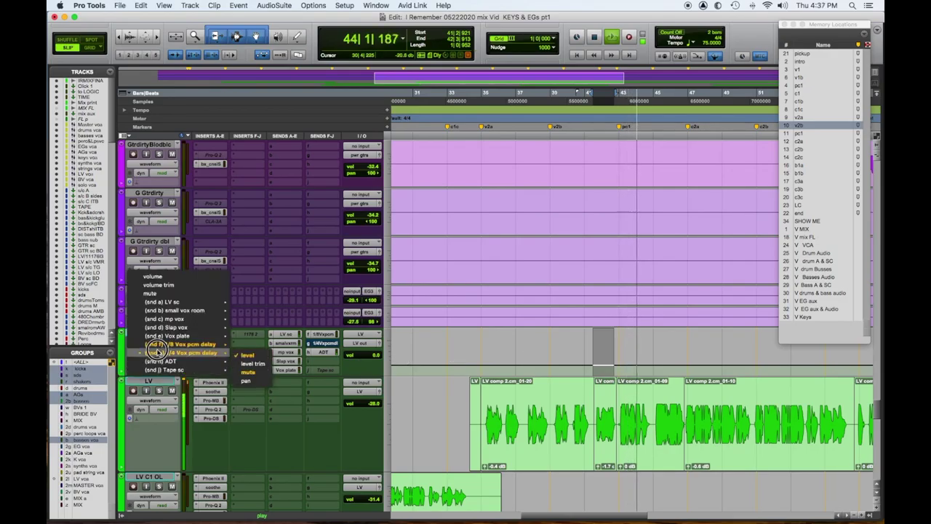
{"action": "mouse_move", "coordinate": [219, 344]}
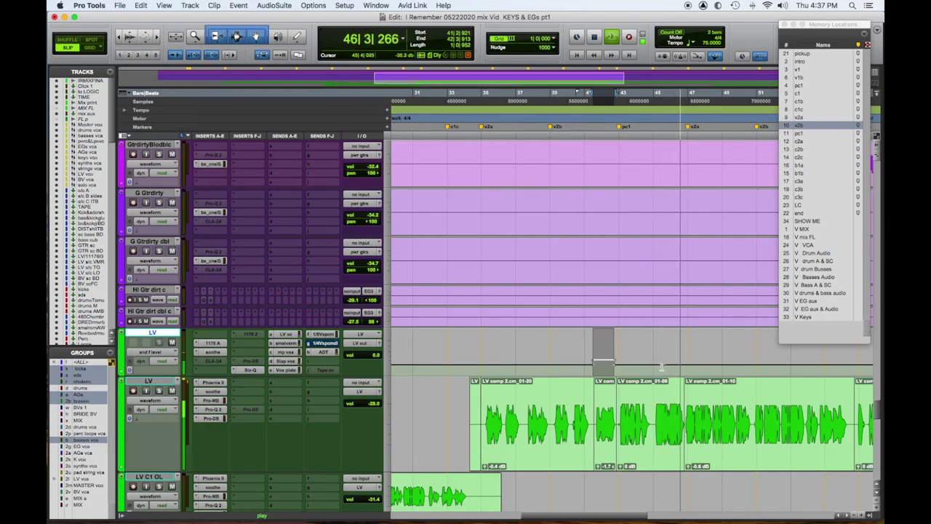
{"action": "left_click_drag", "start_coordinate": [664, 368], "coordinate": [680, 366]}
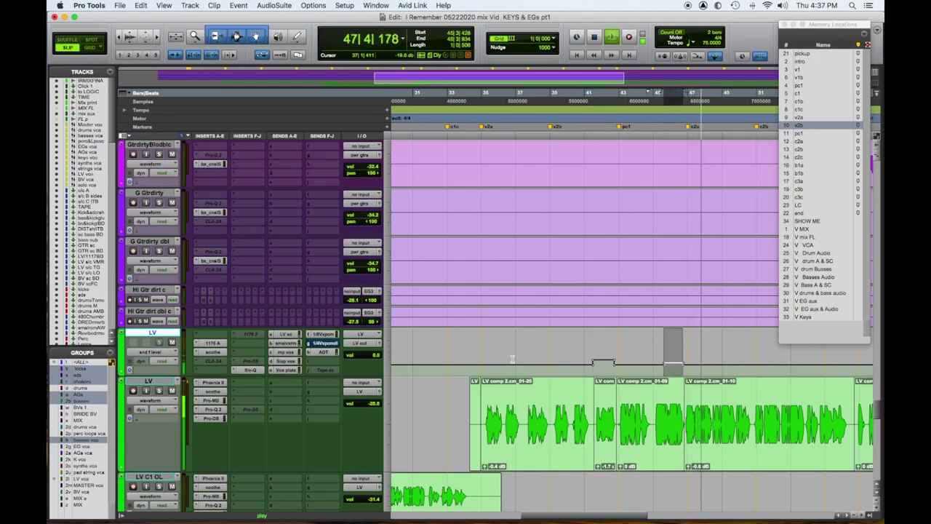
Step: Restart playback from about bar 34|4 and show the level automation of the LV aux track's 1/4 Vox pcm delay send
{"action": "left_click", "coordinate": [479, 356]}
{"action": "key", "text": "space"}
{"action": "key", "text": "space"}
{"action": "left_click", "coordinate": [151, 352]}
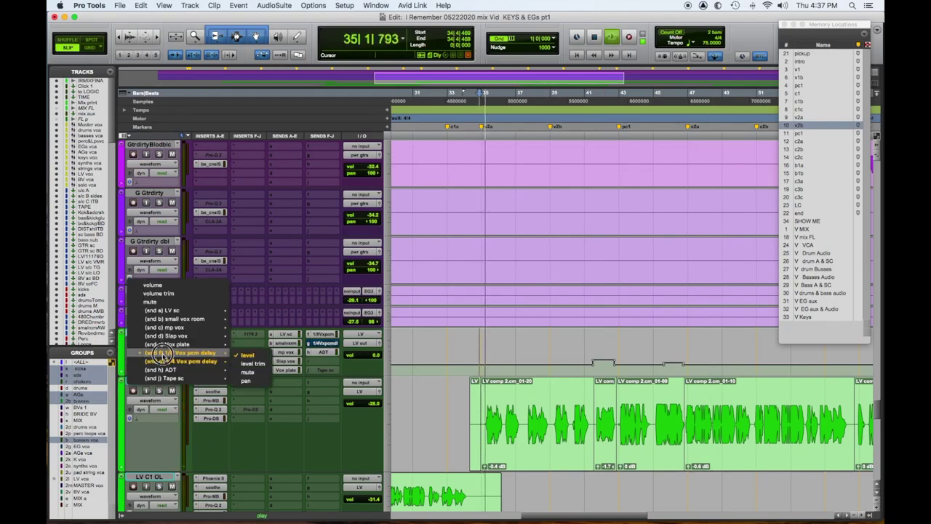
{"action": "left_click", "coordinate": [247, 355]}
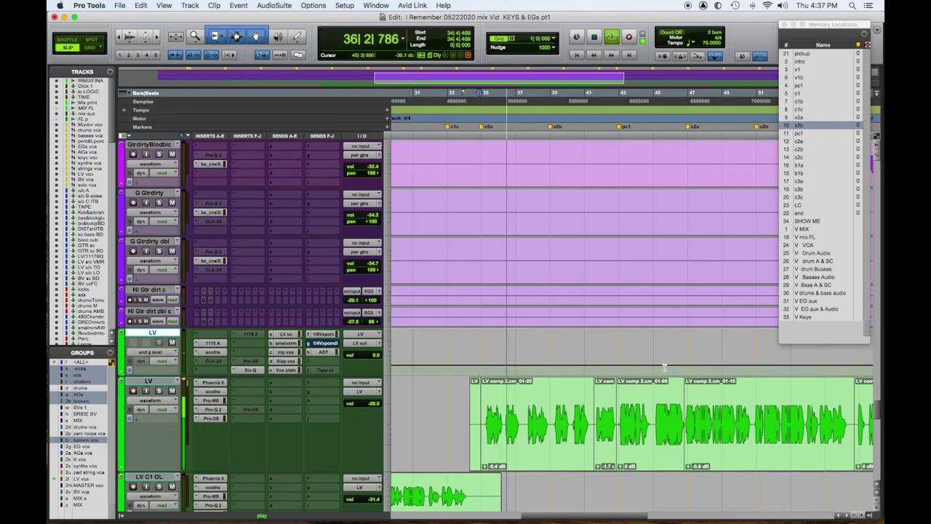
Step: Raise the 1/4 Vox pcm delay send level over about bars 45|3 to 46|3 and slightly over bars 34|4 to 41|1
{"action": "left_click_drag", "start_coordinate": [663, 363], "coordinate": [683, 363]}
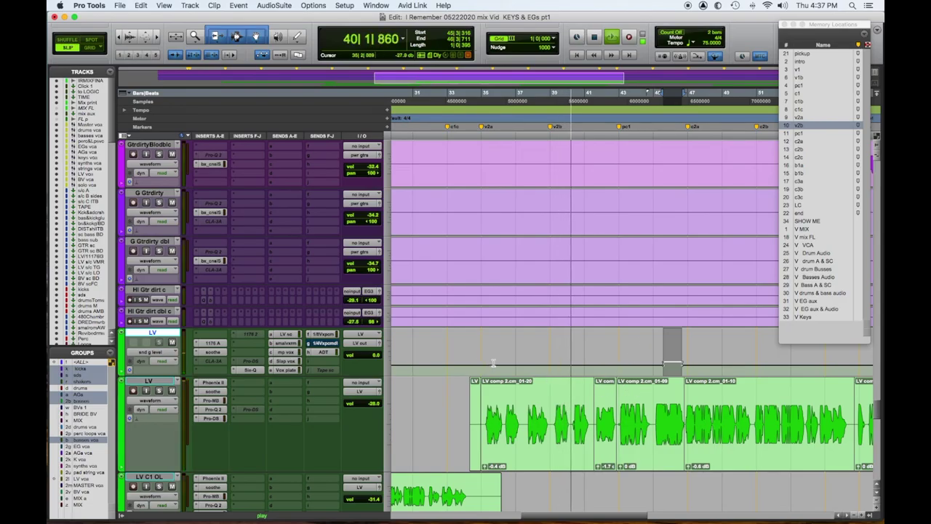
{"action": "left_click_drag", "start_coordinate": [480, 363], "coordinate": [588, 364]}
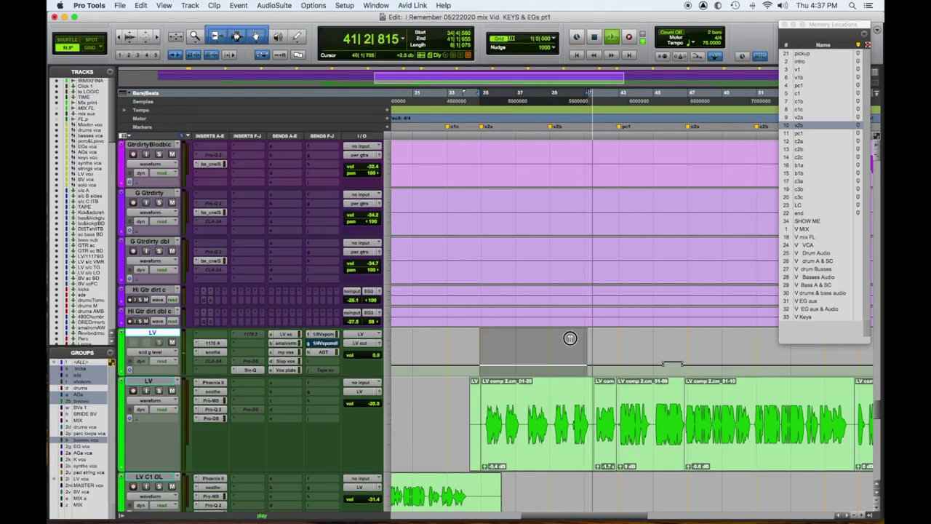
{"action": "left_click_drag", "start_coordinate": [572, 337], "coordinate": [570, 335]}
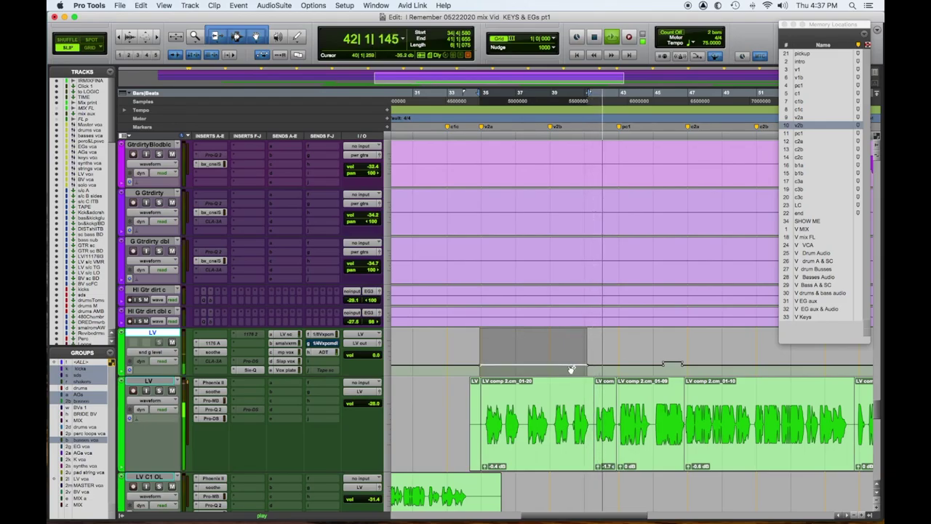
Step: Raise the 1/4 Vox pcm delay send level over about bars 40 to 41 and set the LV comp 2.cm_01-09 clip's gain to +0.3 dB
{"action": "left_click", "coordinate": [579, 365]}
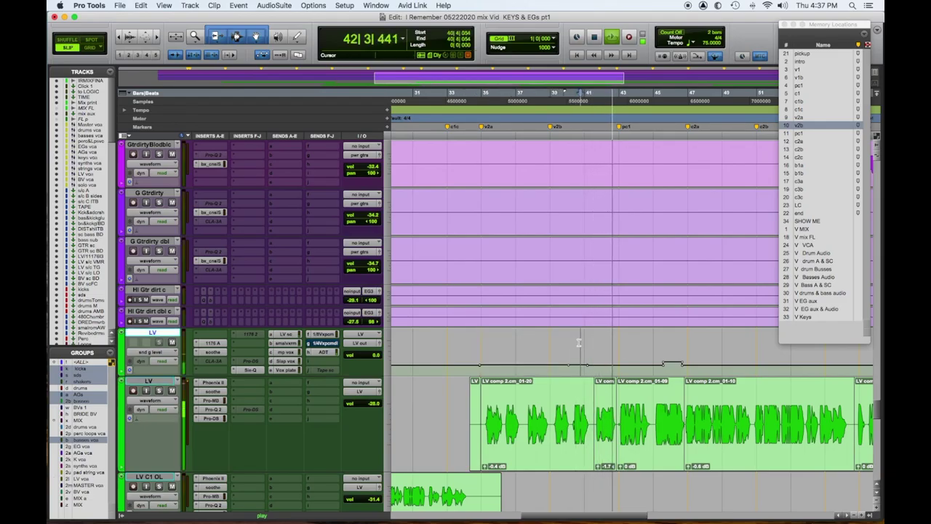
{"action": "left_click_drag", "start_coordinate": [578, 334], "coordinate": [578, 330]}
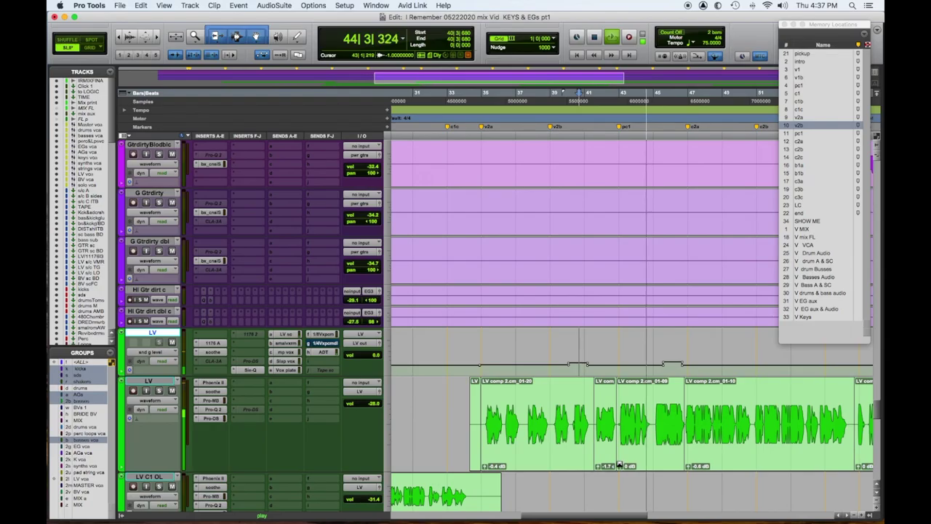
{"action": "left_click_drag", "start_coordinate": [620, 469], "coordinate": [622, 466]}
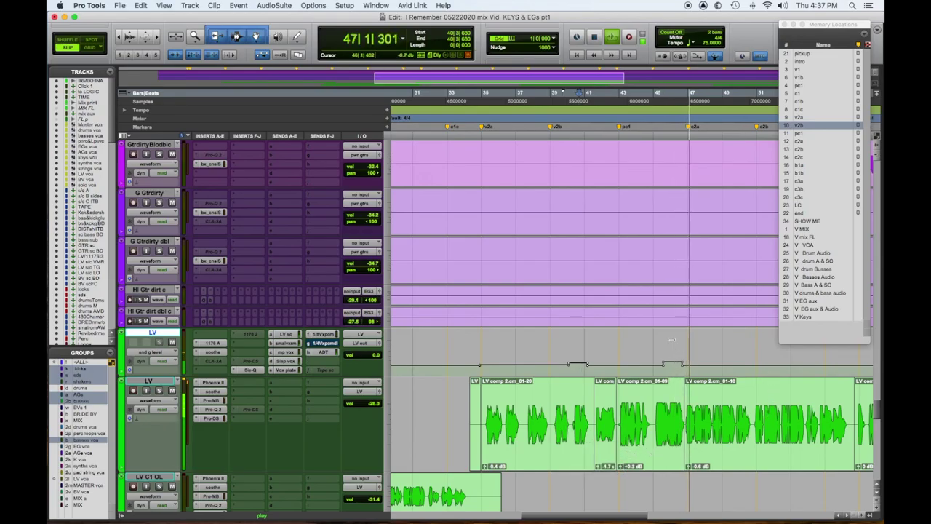
{"action": "key", "text": "space"}
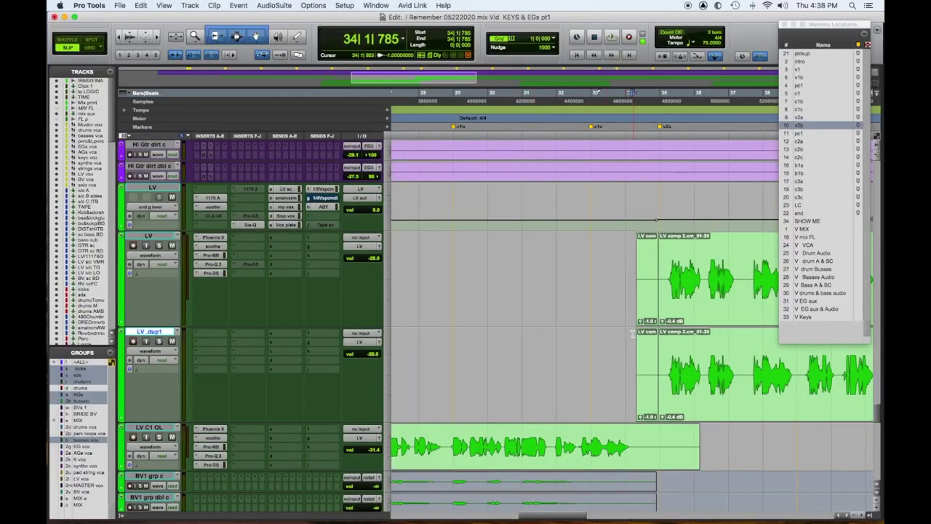
Step: Delete the clip spanning about bars 41|3 to 42|4 from the duplicated vocal track LV .dup1
{"action": "scroll", "coordinate": [633, 334], "scroll_direction": "right", "scroll_amount": 5}
{"action": "scroll", "coordinate": [633, 333], "scroll_direction": "down", "scroll_amount": 2}
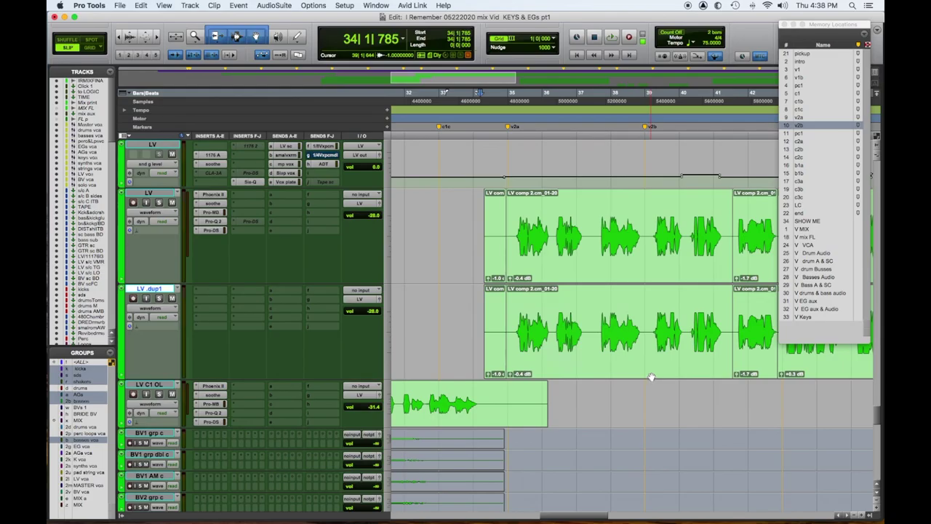
{"action": "left_click", "coordinate": [747, 367]}
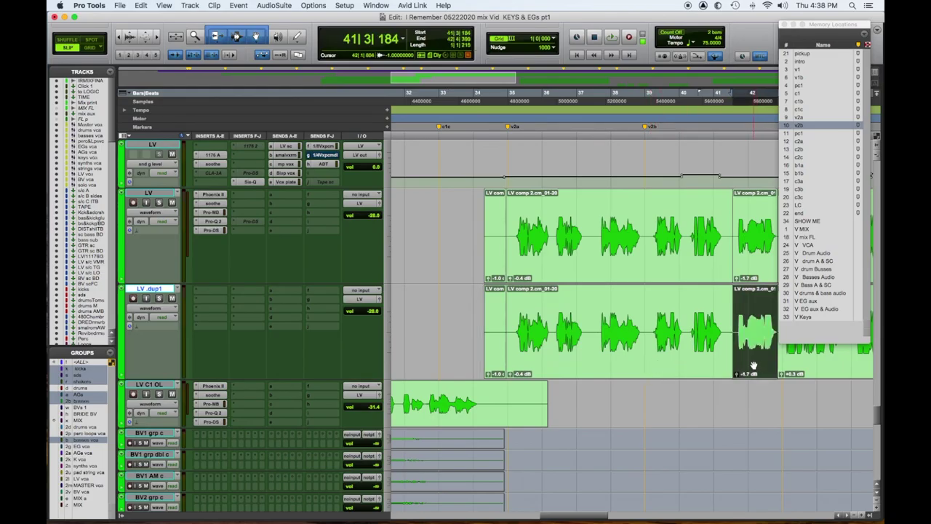
{"action": "key", "text": "Delete"}
Step: Play from about bar 34|4 and mute the LV comp 2.cm_01-20 clip on the LV .dup1 track
{"action": "left_click", "coordinate": [652, 361]}
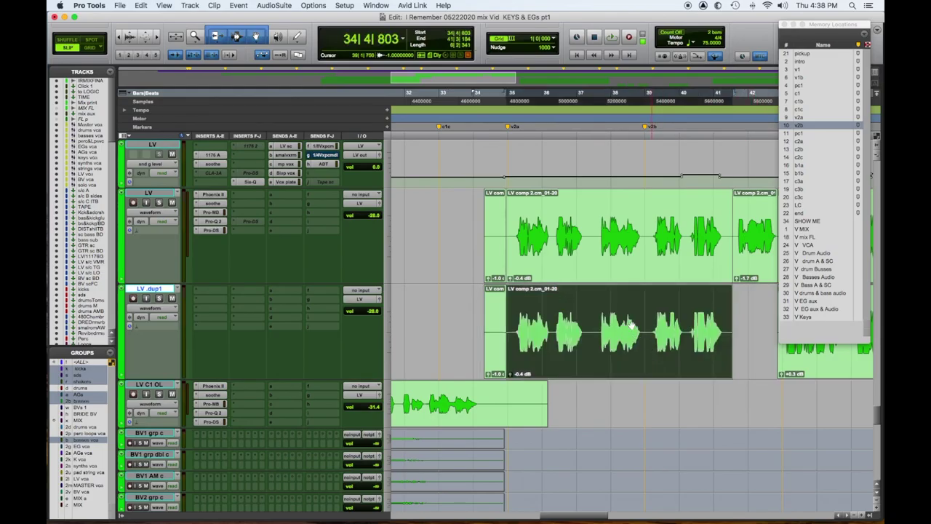
{"action": "key", "text": "space"}
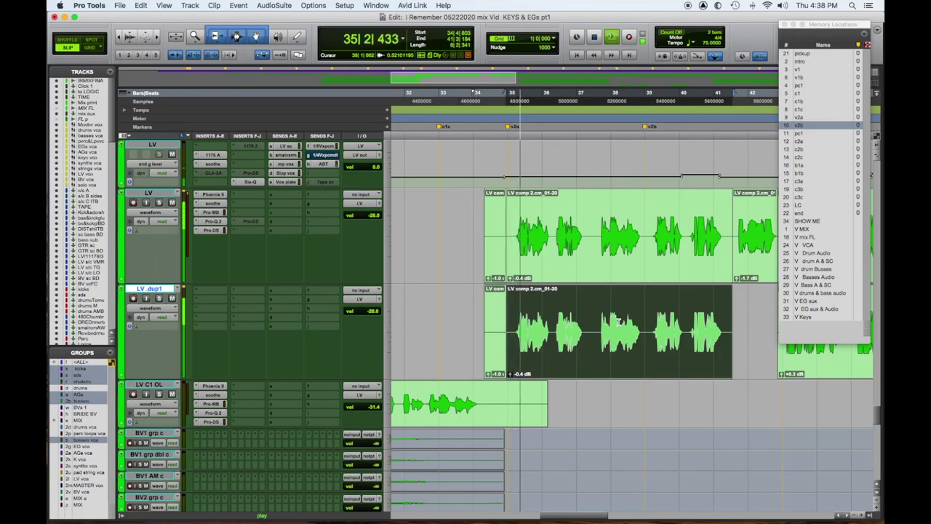
{"action": "key", "text": "super+m"}
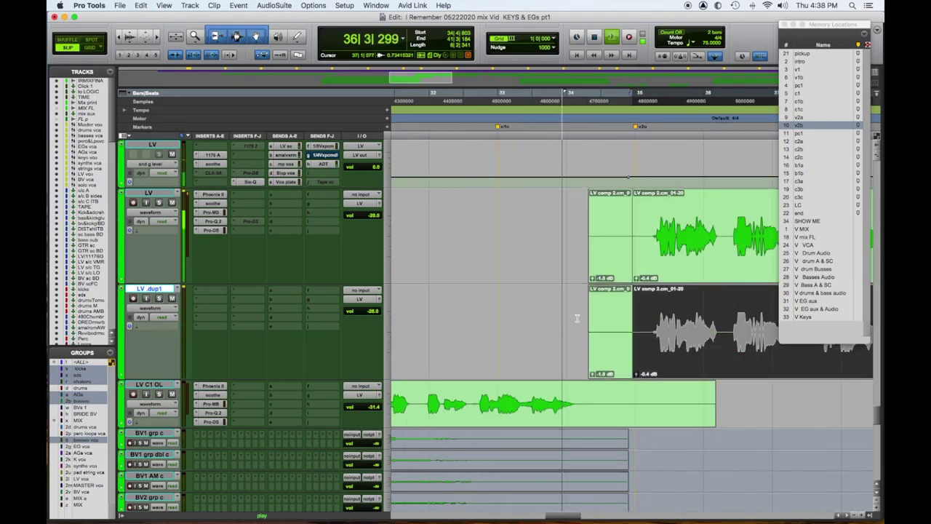
Step: Delete the section at about bars 35|4 to 36|2 of the muted LV .dup1 clip, together with the remaining part before it
{"action": "key", "text": "super+bracketright"}
{"action": "key", "text": "super+bracketright"}
{"action": "scroll", "coordinate": [567, 331], "scroll_direction": "up", "scroll_amount": 1}
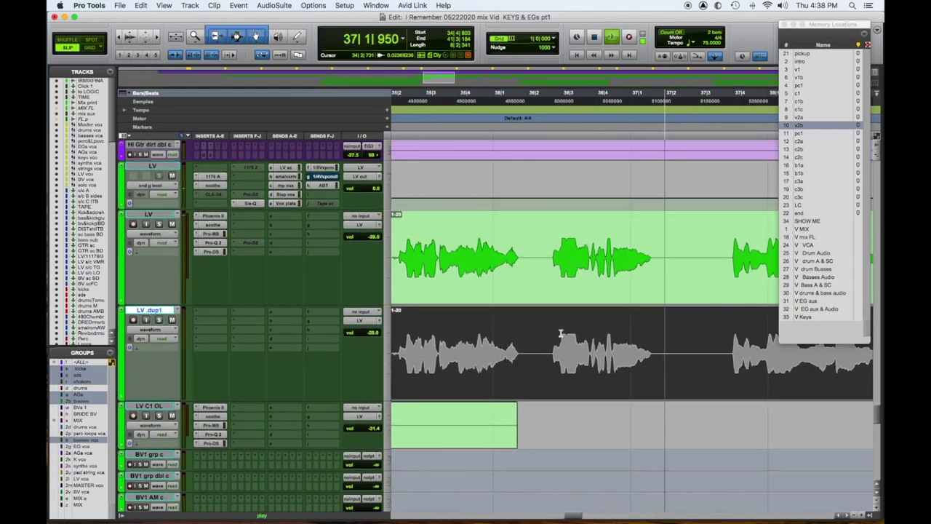
{"action": "left_click_drag", "start_coordinate": [543, 338], "coordinate": [496, 331]}
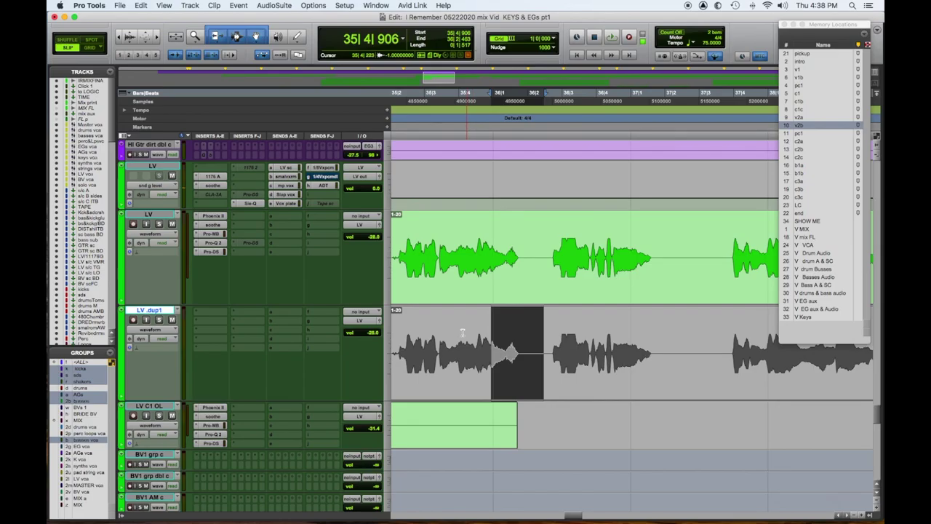
{"action": "key", "text": "Delete"}
{"action": "left_click", "coordinate": [438, 376]}
{"action": "key", "text": "Delete"}
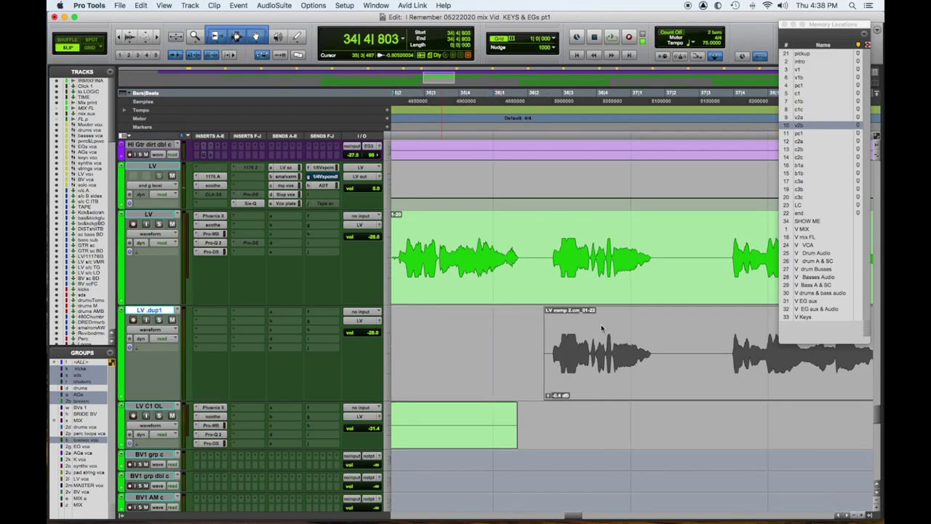
Step: Separate the phrase ending at about bars 36|4 to 37|1 on LV .dup1 into its own clip and delete the piece before it
{"action": "key", "text": "space"}
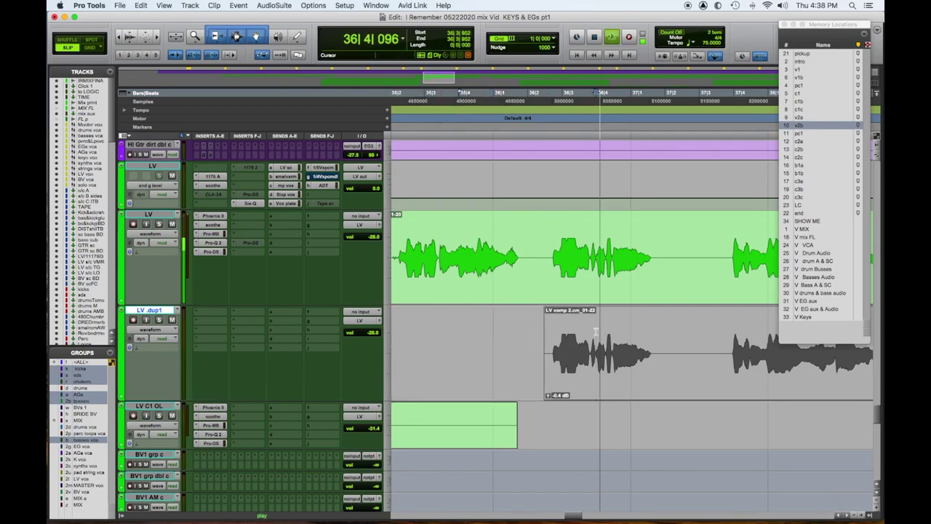
{"action": "key", "text": "space"}
{"action": "left_click_drag", "start_coordinate": [614, 348], "coordinate": [662, 345]}
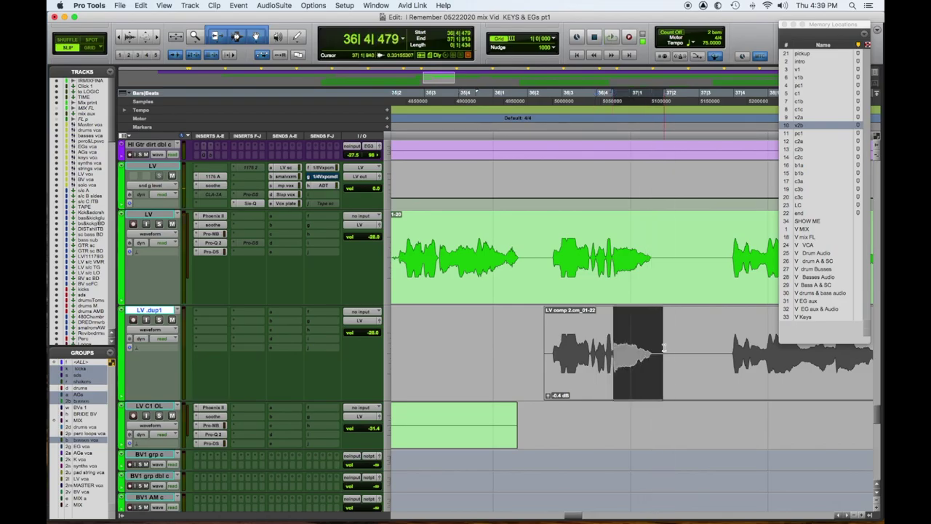
{"action": "key", "text": "super+e"}
{"action": "left_click", "coordinate": [579, 380]}
{"action": "key", "text": "Delete"}
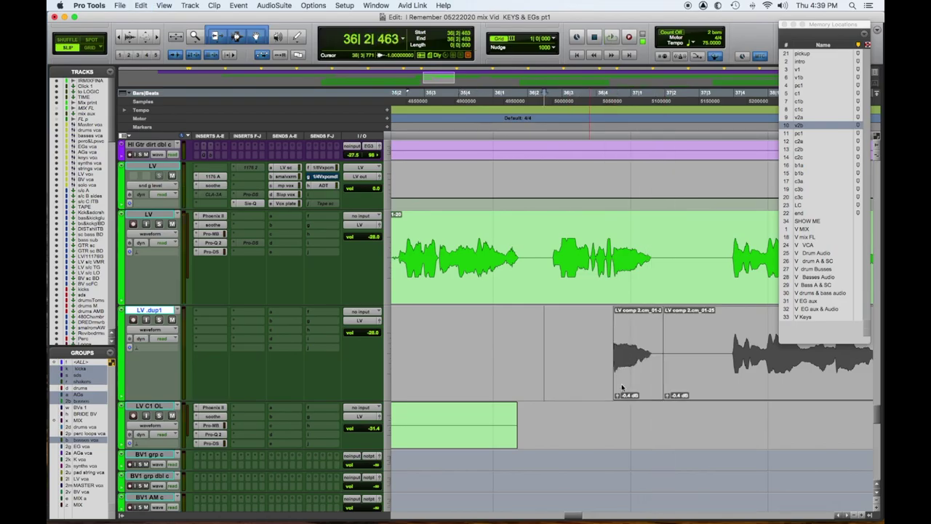
Step: Select the isolated phrase-ending clip at about bars 36|4 to 37|1 on LV .dup1
{"action": "left_click", "coordinate": [622, 389]}
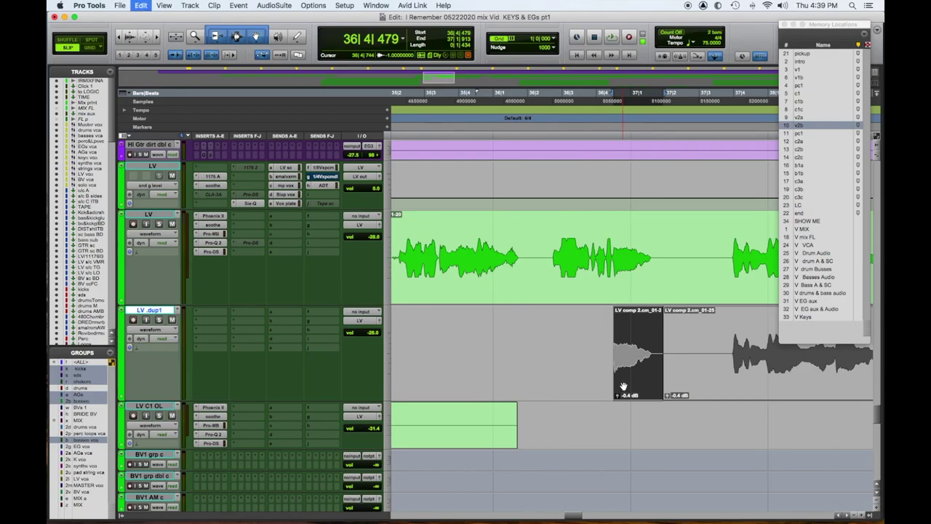
Step: Delete the long clip after bar 37 and the short clip at bar 34 from the LV .dup1 track
{"action": "left_click", "coordinate": [687, 378]}
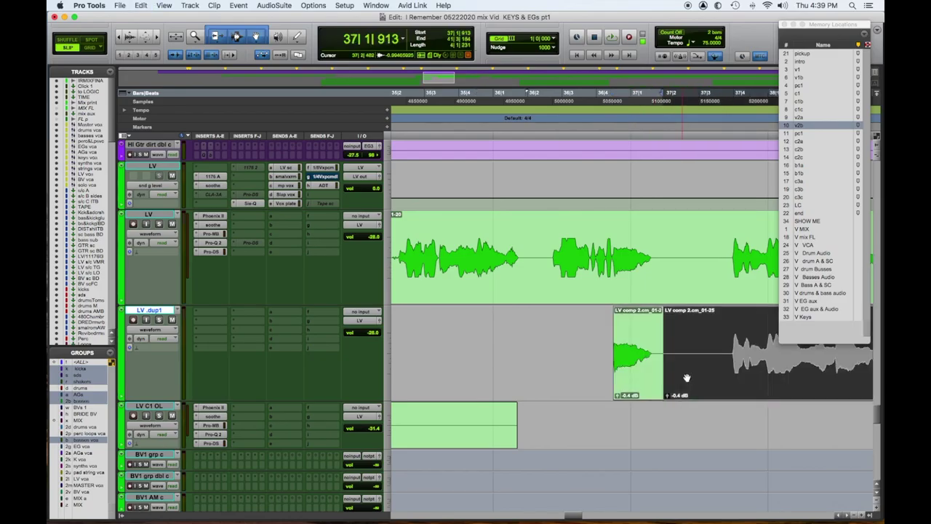
{"action": "key", "text": "Delete"}
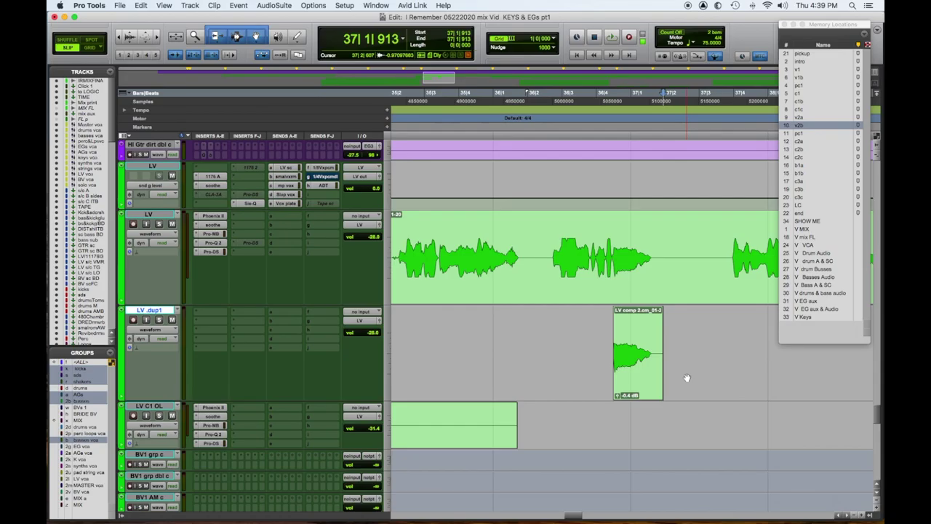
{"action": "key", "text": "super+bracketleft"}
{"action": "key", "text": "super+bracketleft"}
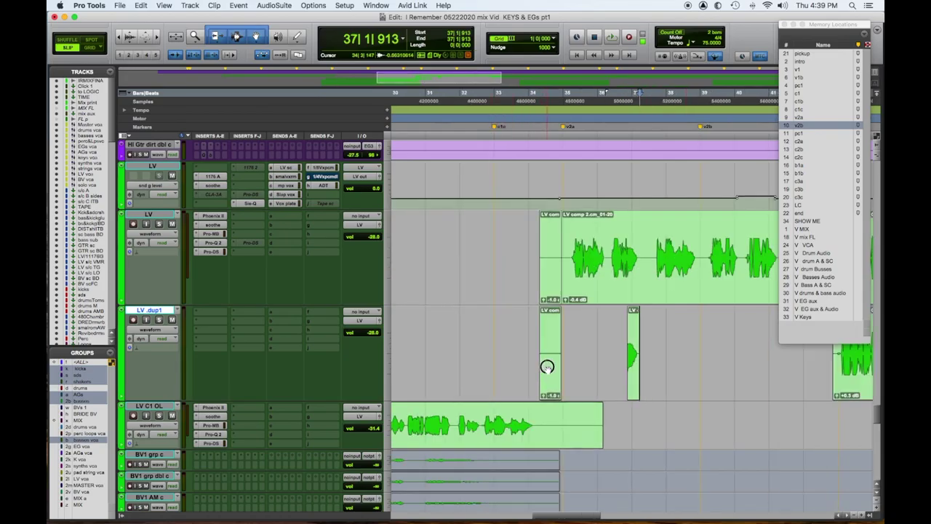
{"action": "left_click", "coordinate": [548, 370]}
{"action": "key", "text": "Delete"}
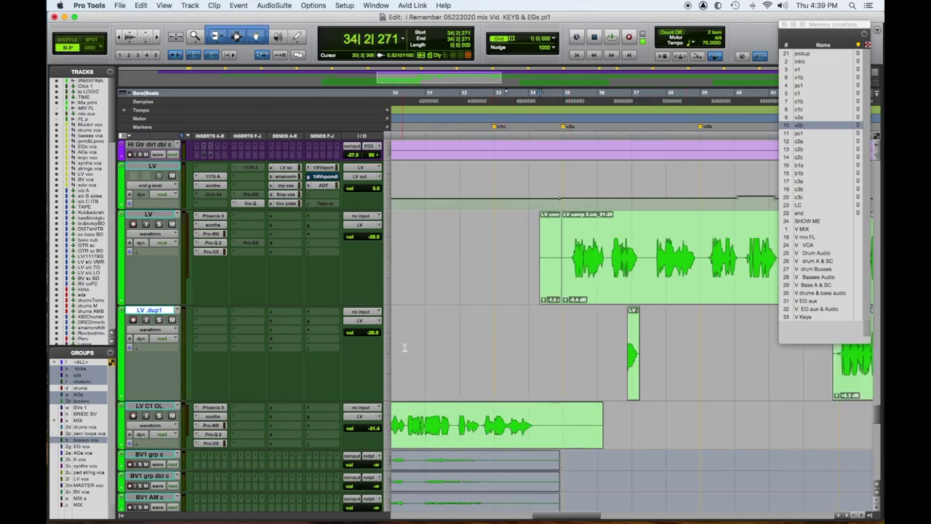
Step: Duplicate the LV .dup1 track once with its active playlist, sends and group assignments, inserting the copy after the selected track
{"action": "right_click", "coordinate": [158, 313]}
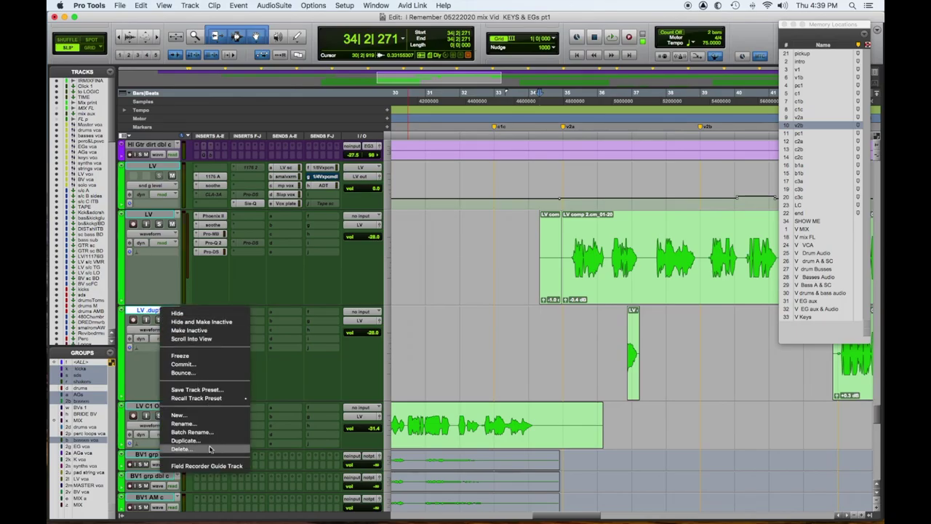
{"action": "key", "text": "Escape"}
{"action": "key", "text": "alt+shift+d"}
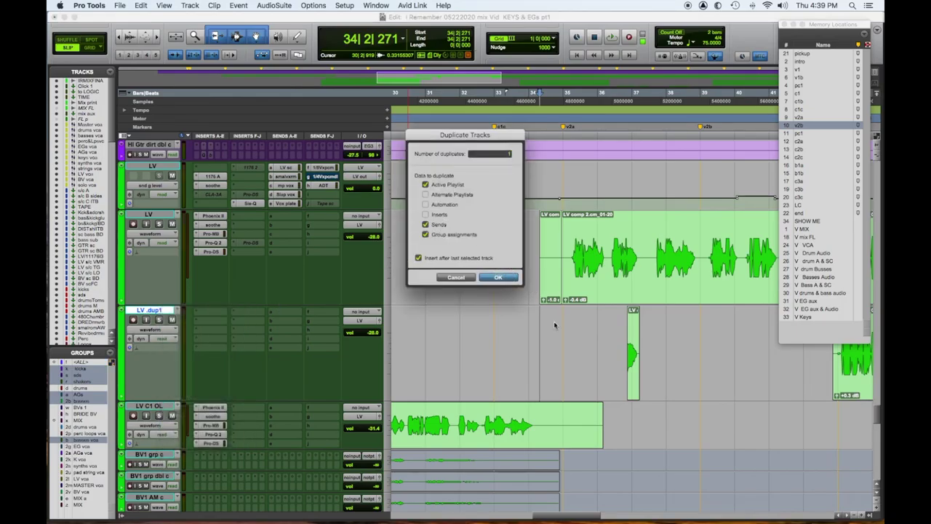
{"action": "key", "text": "Return"}
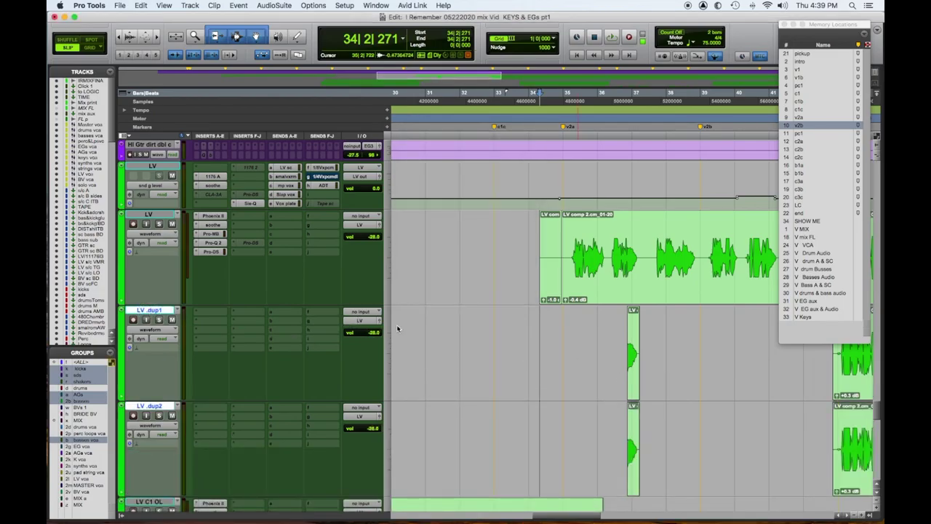
Step: Route the outputs of both selected duplicate vocal tracks to the stereo LV D & T bus
{"action": "left_click", "coordinate": [366, 321]}
{"action": "mouse_move", "coordinate": [363, 329]}
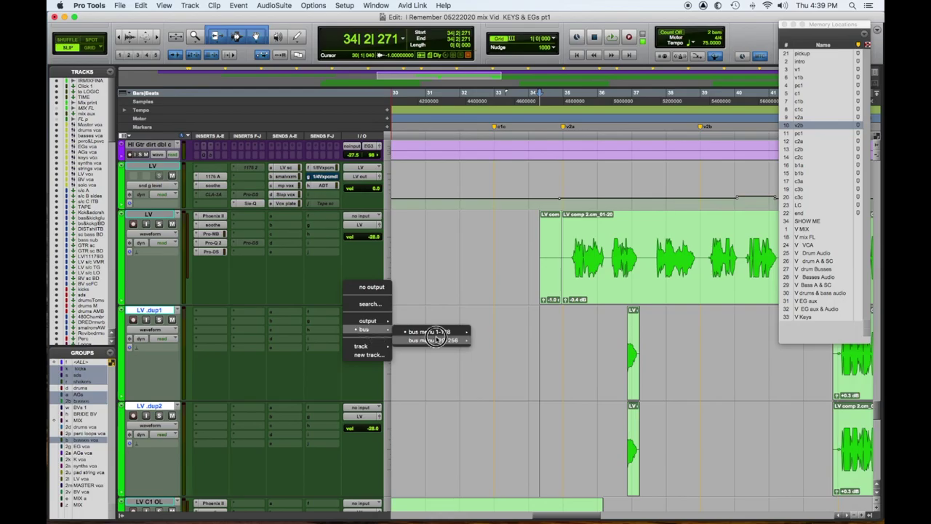
{"action": "mouse_move", "coordinate": [409, 332]}
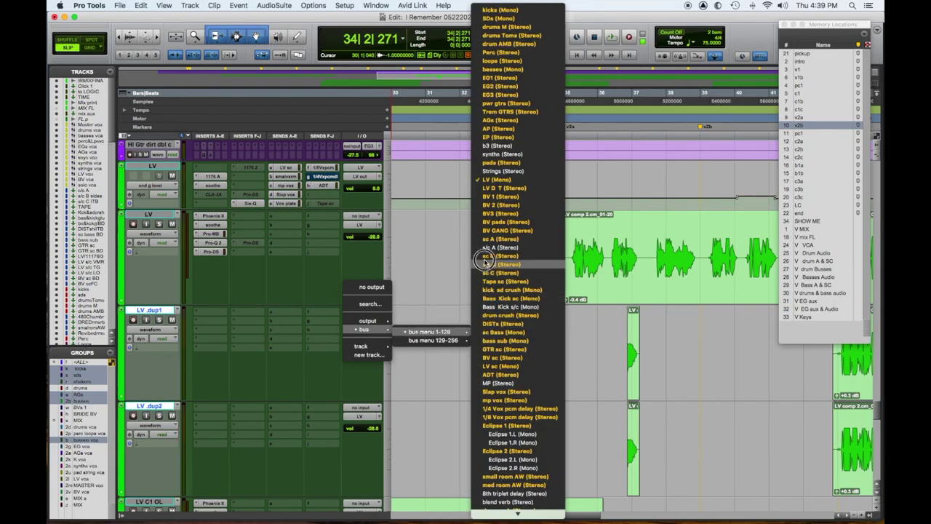
{"action": "left_click", "coordinate": [474, 191]}
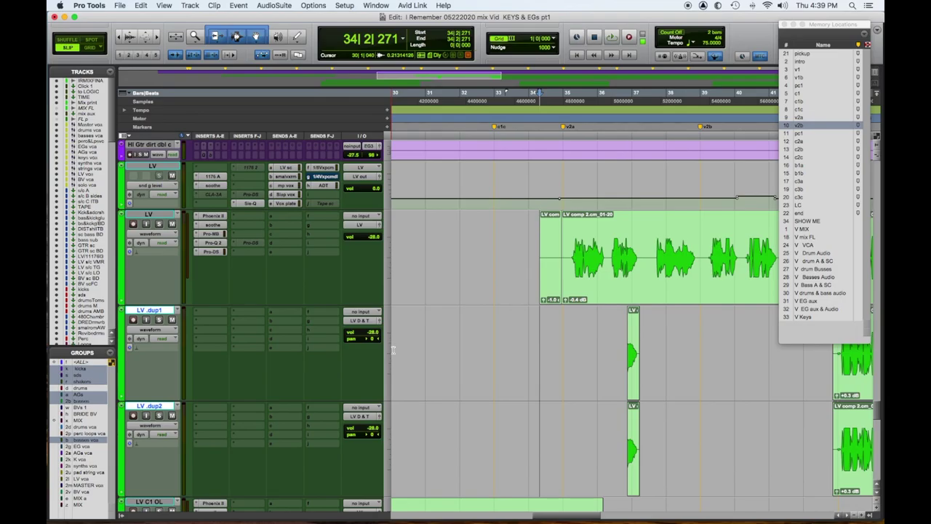
Step: Insert the McDSP Channel G EQ DSP plug-in on the LV .dup1 track's second insert slot
{"action": "left_click", "coordinate": [195, 322]}
{"action": "mouse_move", "coordinate": [218, 321]}
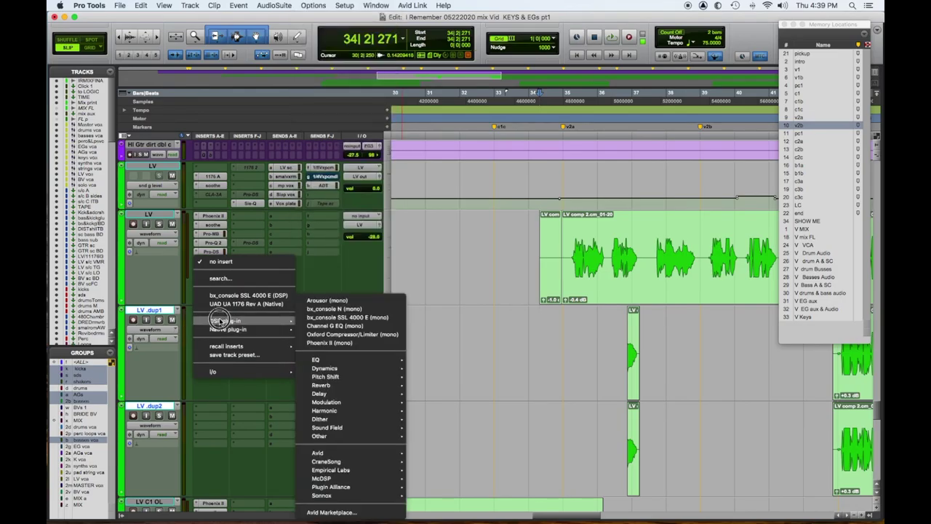
{"action": "mouse_move", "coordinate": [317, 477]}
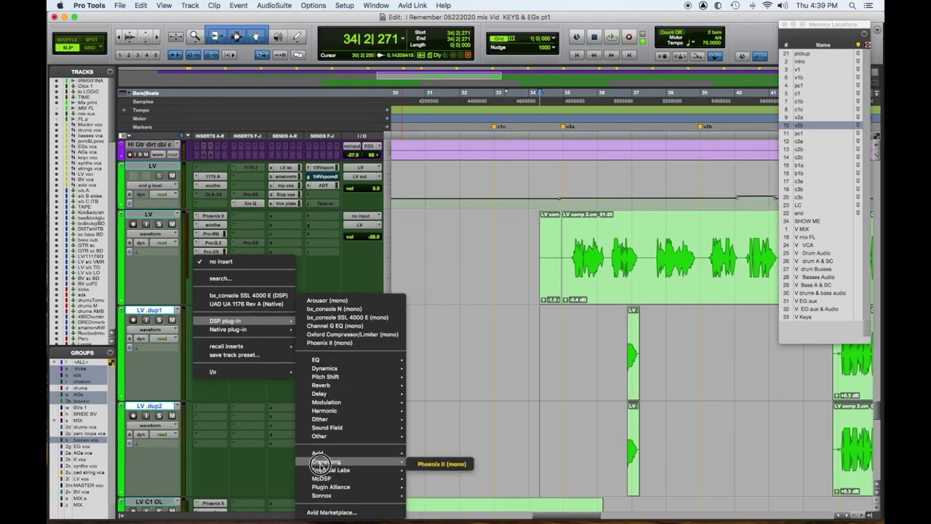
{"action": "left_click", "coordinate": [471, 444]}
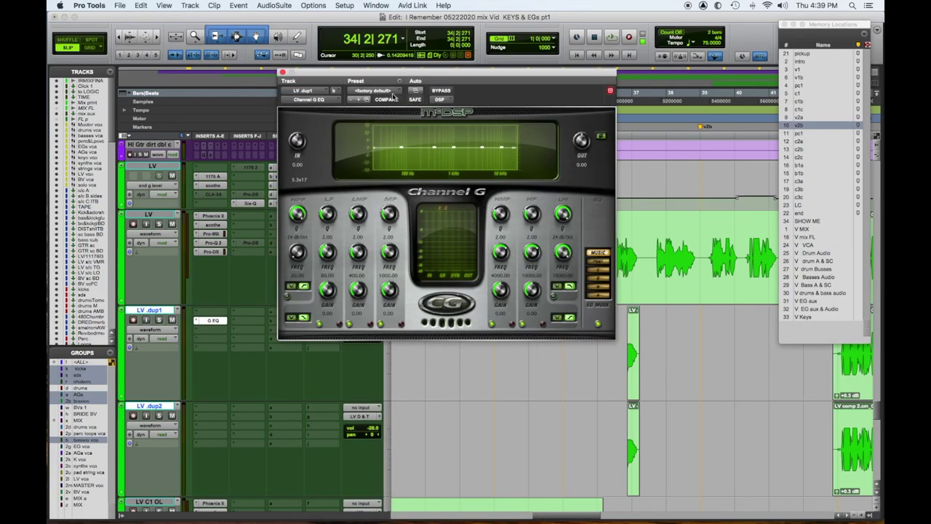
Step: Load the Phone filter 1 TG preset in the Channel G EQ and copy the insert to the LV .dup2 track
{"action": "left_click", "coordinate": [393, 91]}
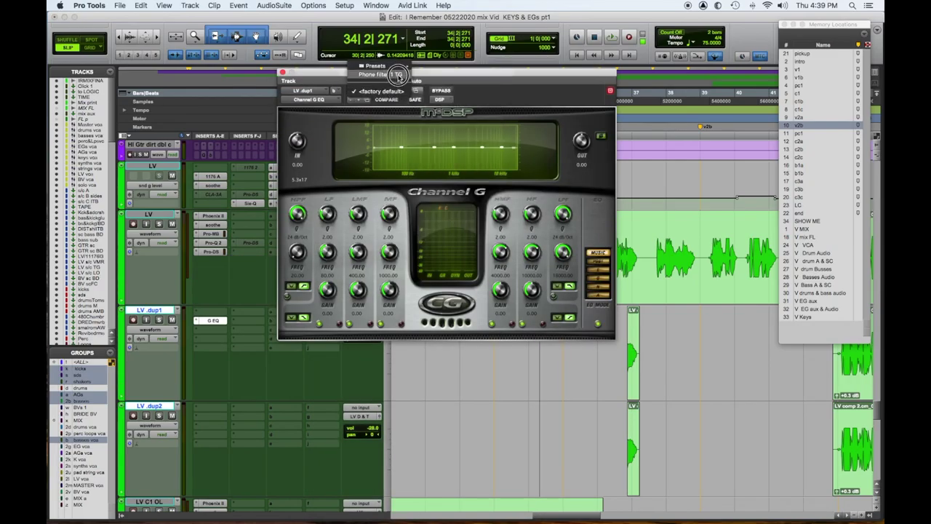
{"action": "left_click", "coordinate": [399, 80]}
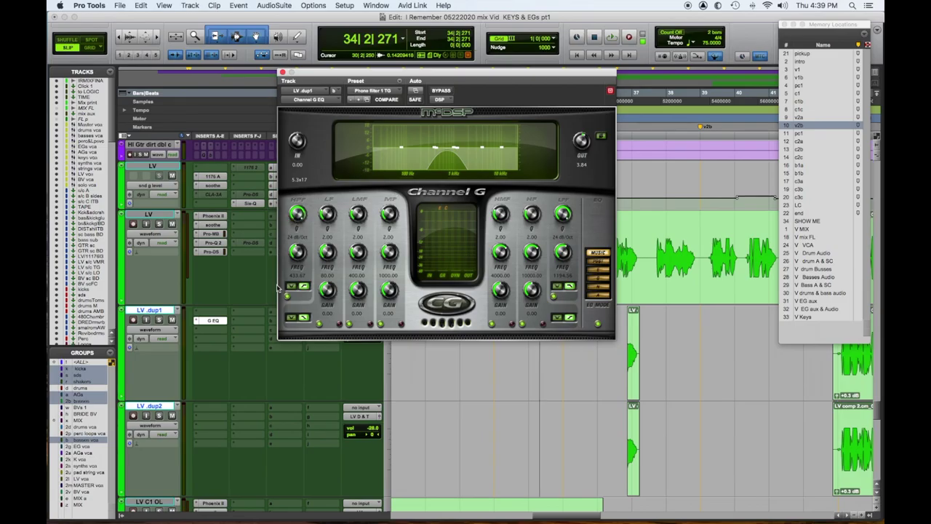
{"action": "left_click_drag", "start_coordinate": [210, 325], "coordinate": [224, 420]}
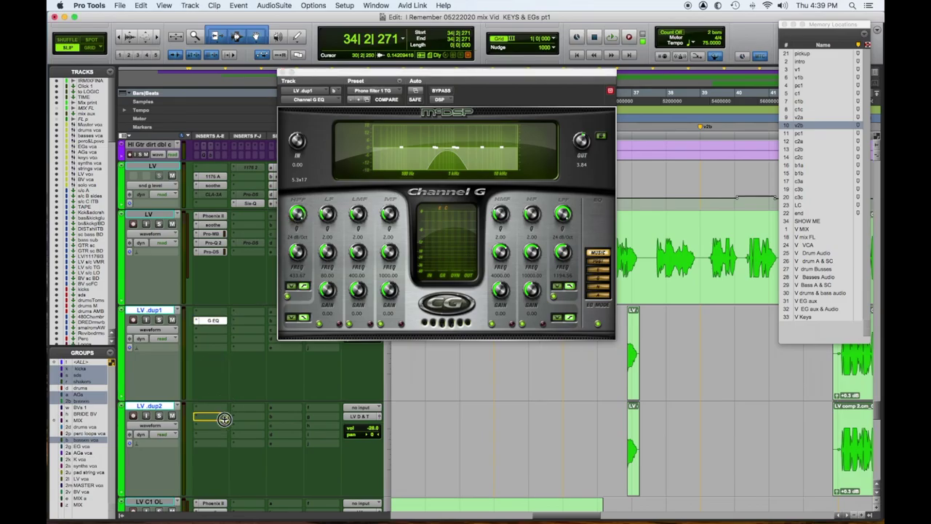
{"action": "left_click_drag", "start_coordinate": [449, 82], "coordinate": [267, 49]}
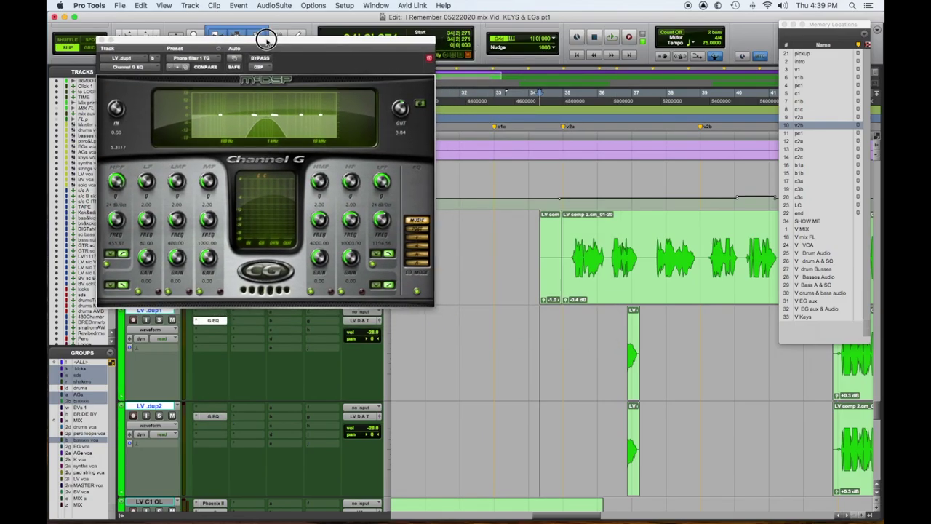
Step: Pan LV .dup1 fully left to 100 and LV .dup2 fully right to 100
{"action": "left_click", "coordinate": [372, 338]}
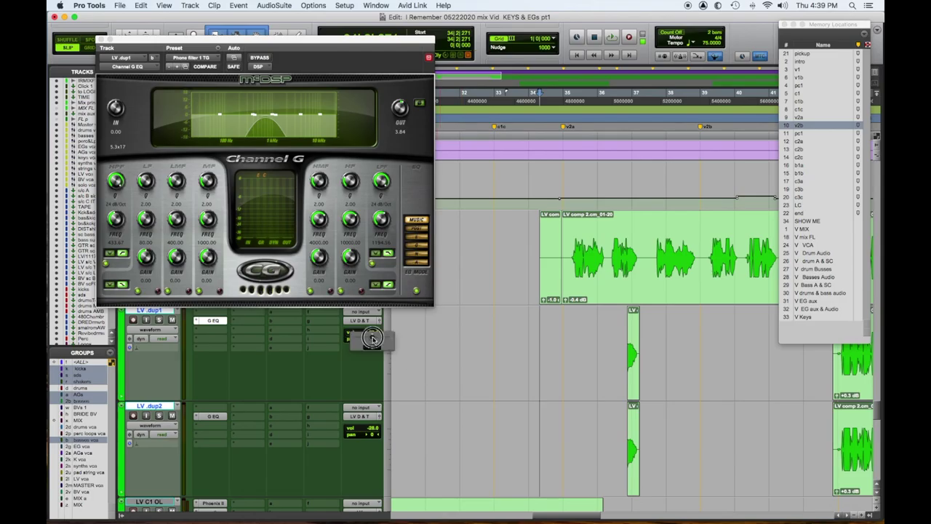
{"action": "left_click_drag", "start_coordinate": [321, 337], "coordinate": [323, 338]}
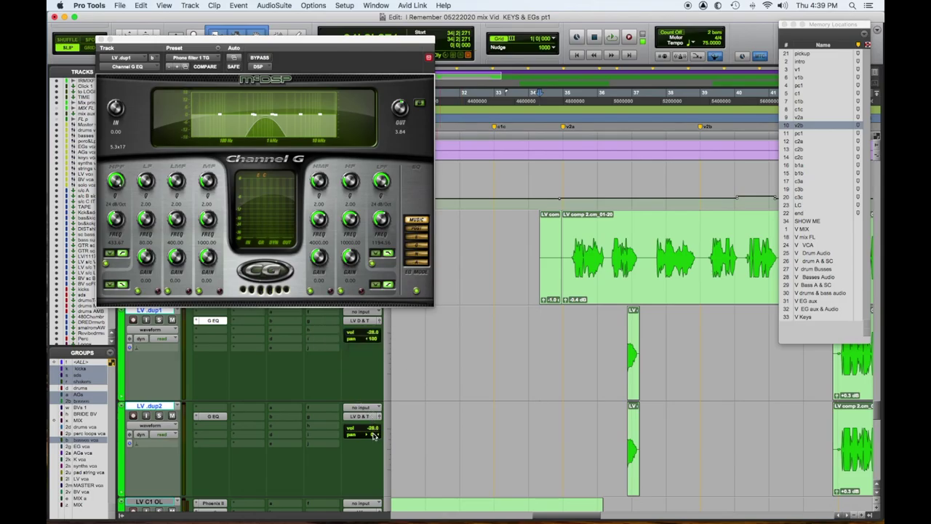
{"action": "left_click_drag", "start_coordinate": [374, 435], "coordinate": [402, 435]}
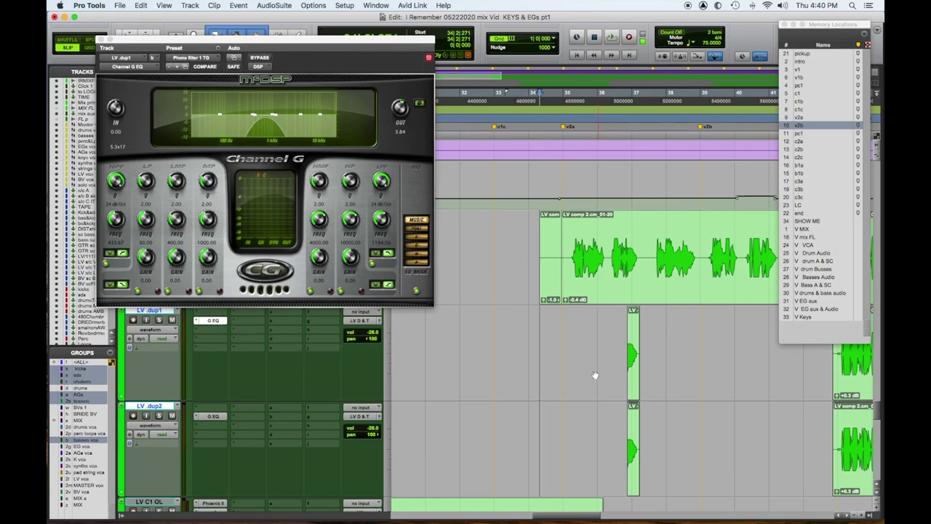
Step: Set the nudge value to a 1/4 note in Bars|Beats for moving the short clips on the duplicate tracks
{"action": "left_click", "coordinate": [634, 382]}
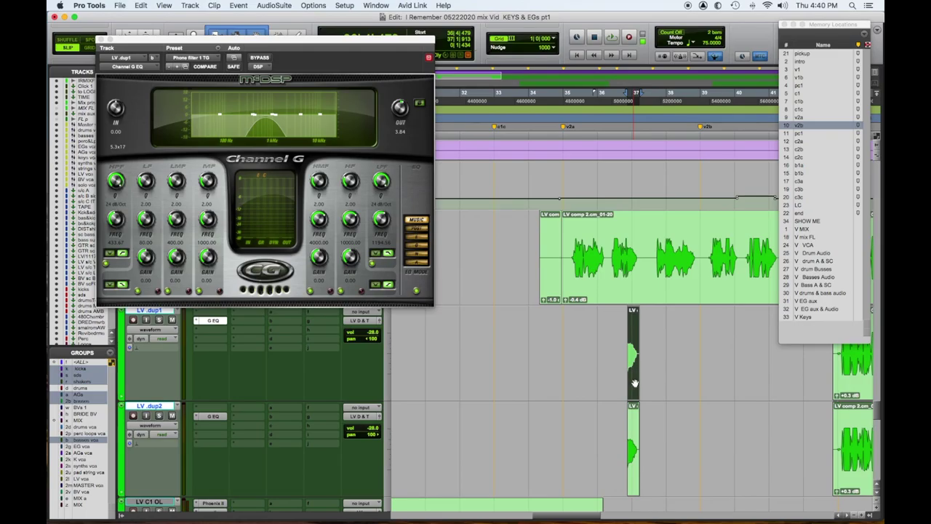
{"action": "left_click", "coordinate": [633, 465]}
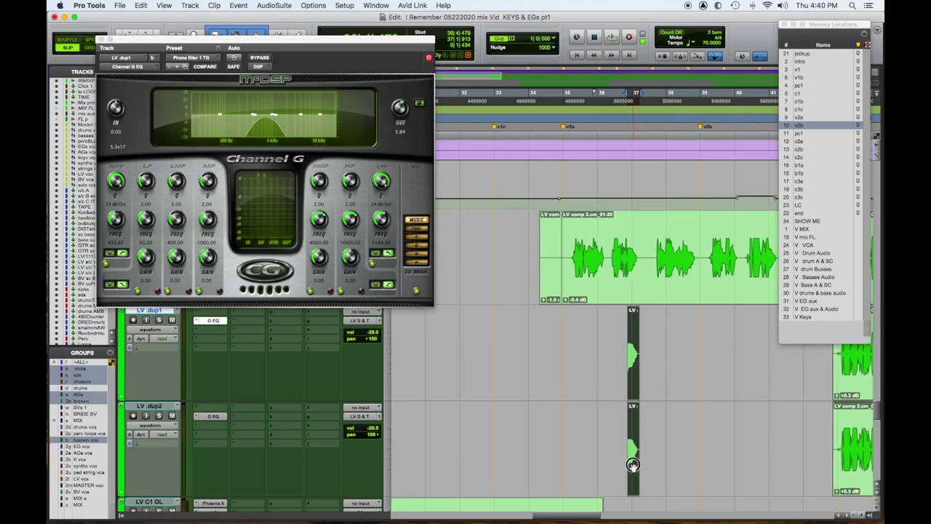
{"action": "left_click", "coordinate": [556, 48]}
{"action": "left_click", "coordinate": [587, 100]}
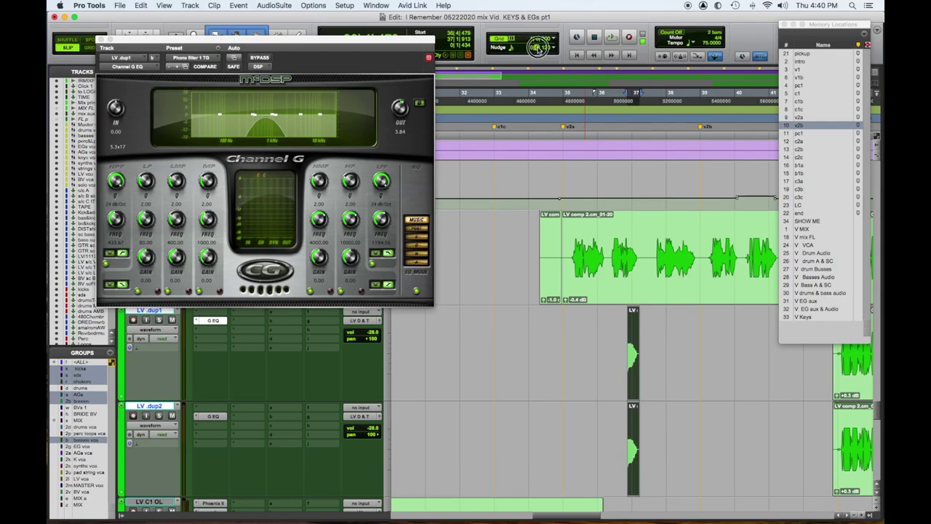
{"action": "left_click", "coordinate": [557, 48]}
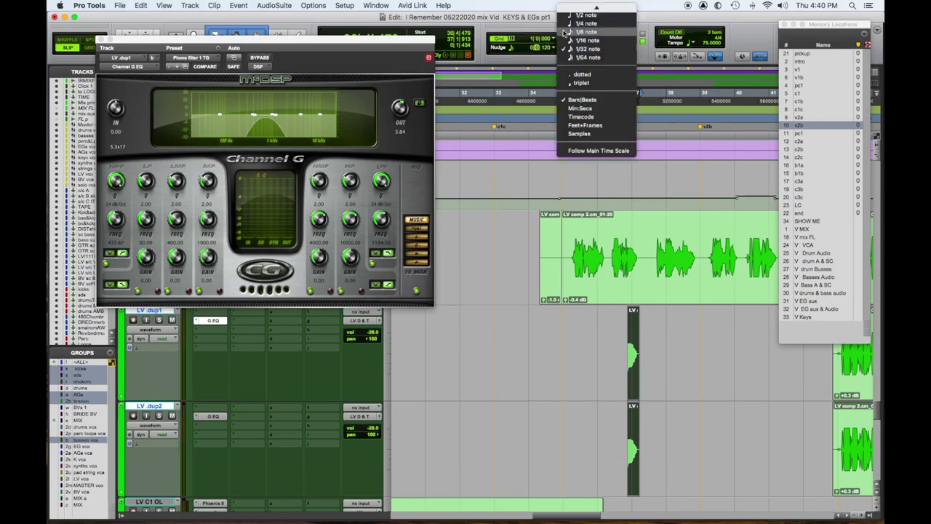
{"action": "left_click", "coordinate": [608, 113]}
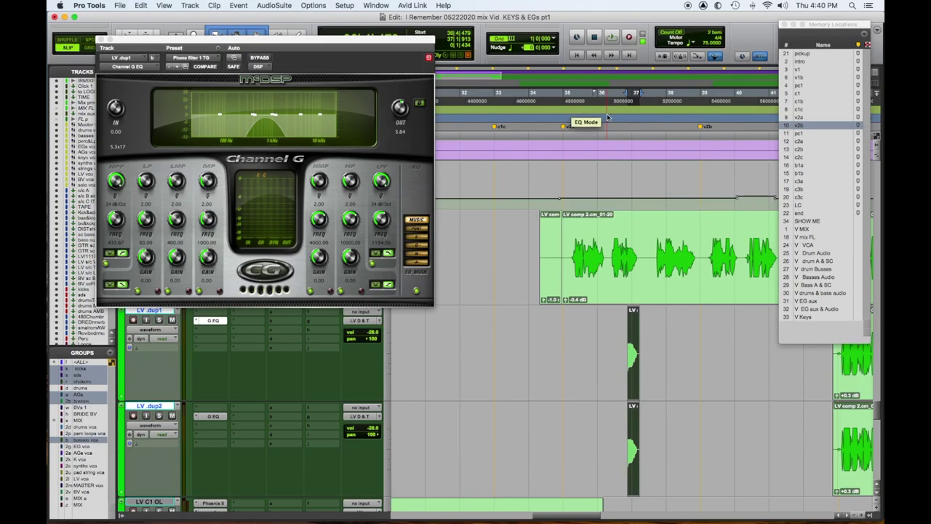
{"action": "left_click", "coordinate": [678, 313]}
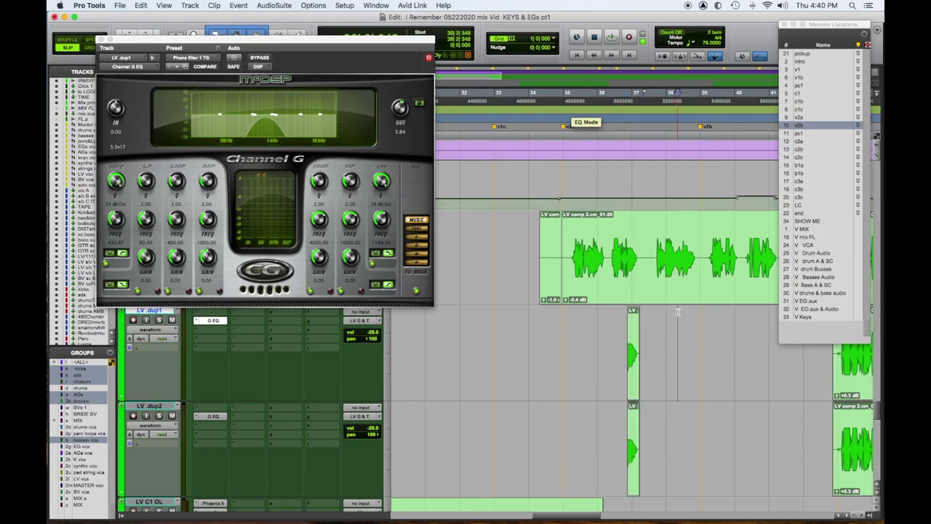
{"action": "left_click", "coordinate": [558, 49]}
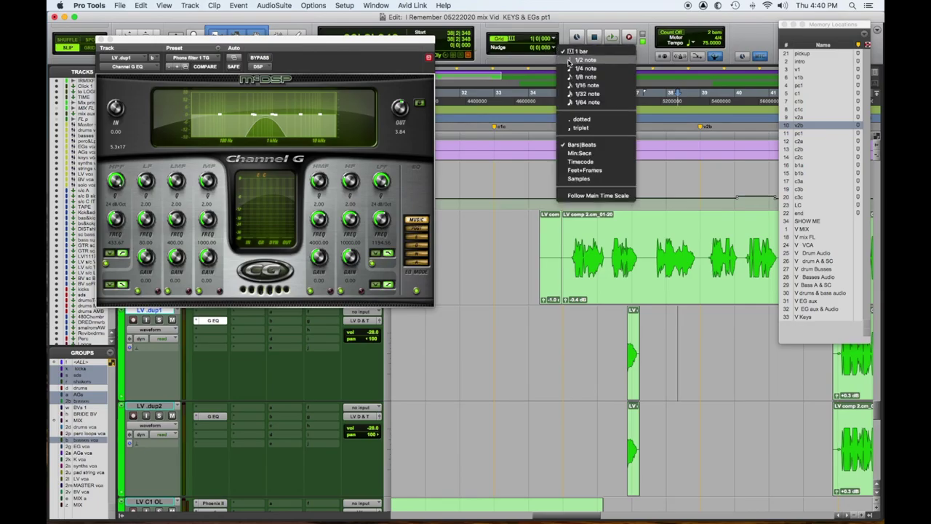
{"action": "left_click", "coordinate": [661, 253]}
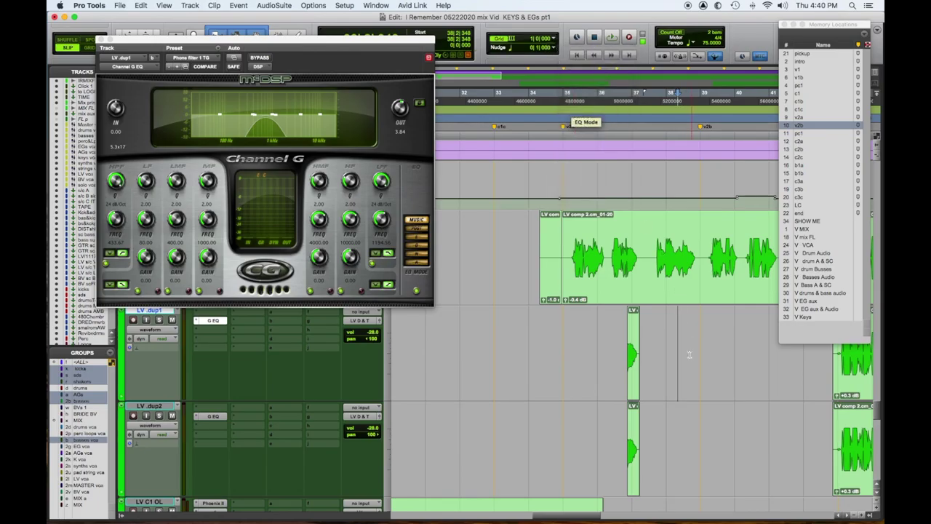
Step: Nudge the short vocal clips on LV .dup1 and LV .dup2 together one quarter note later
{"action": "left_click", "coordinate": [633, 370]}
{"action": "left_click", "coordinate": [632, 473], "text": "shift"}
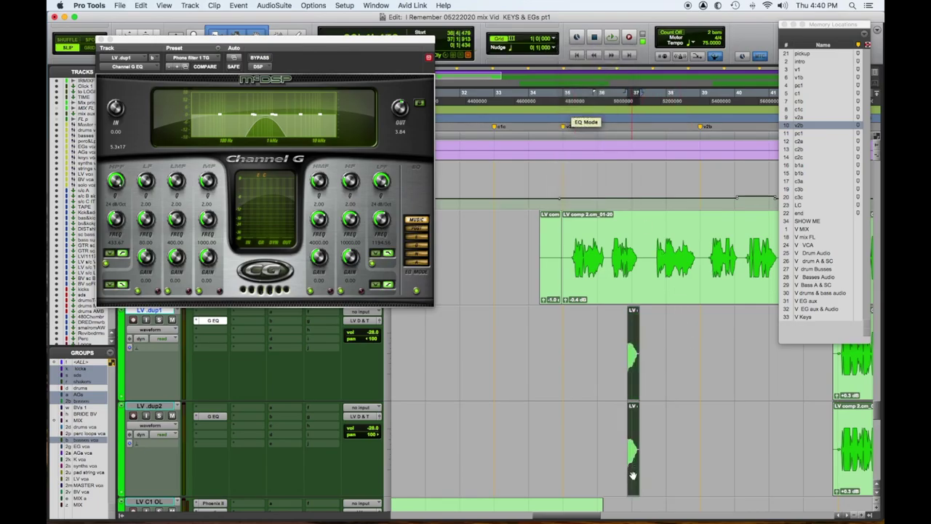
{"action": "key", "text": "KP_Add"}
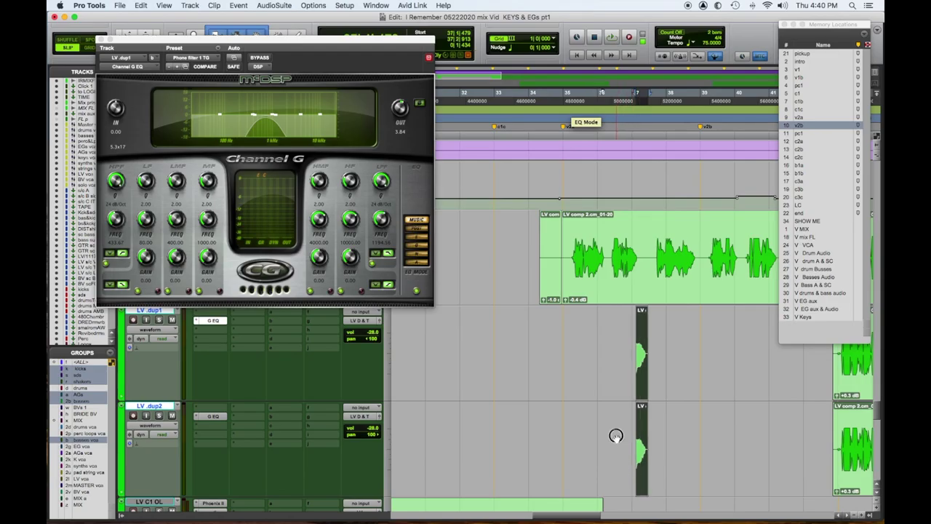
Step: Nudge only the short clip on LV .dup2 two more quarter notes later
{"action": "left_click", "coordinate": [615, 436]}
{"action": "left_click", "coordinate": [641, 470]}
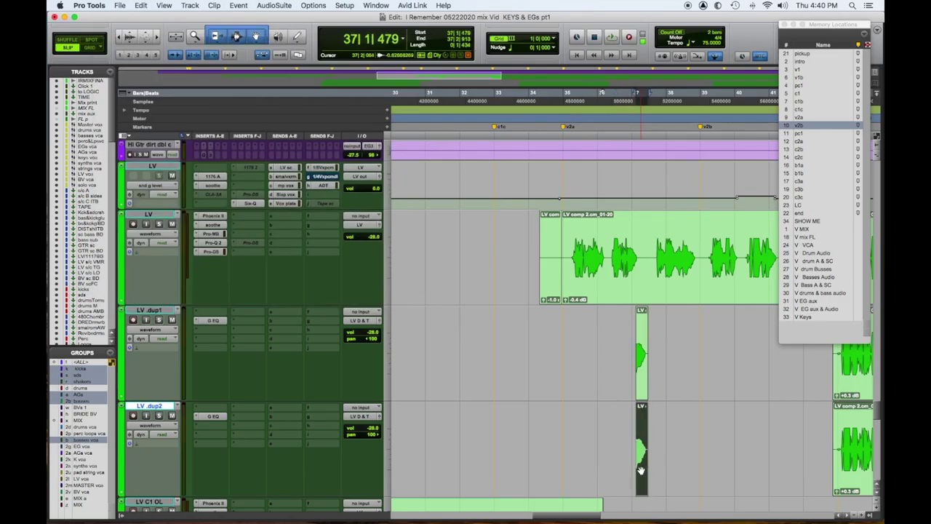
{"action": "key", "text": "KP_Add"}
{"action": "key", "text": "KP_Add"}
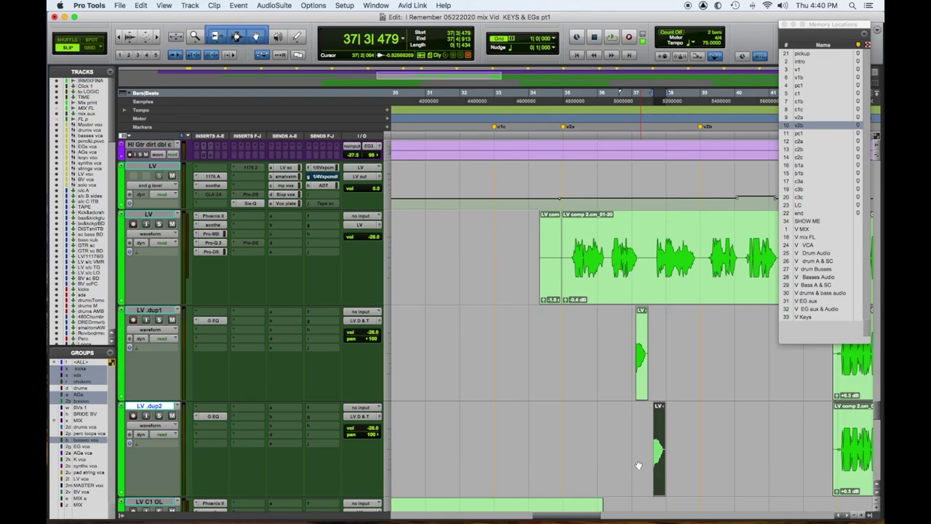
Step: Play the session from bar 36 and nudge the LV .dup2 clip one quarter note earlier
{"action": "left_click", "coordinate": [601, 317]}
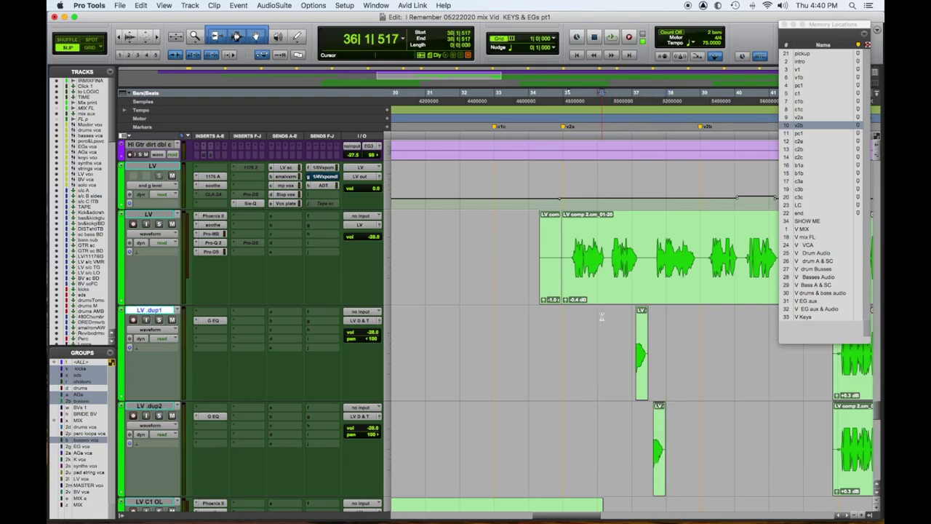
{"action": "key", "text": "space"}
{"action": "left_click", "coordinate": [660, 480]}
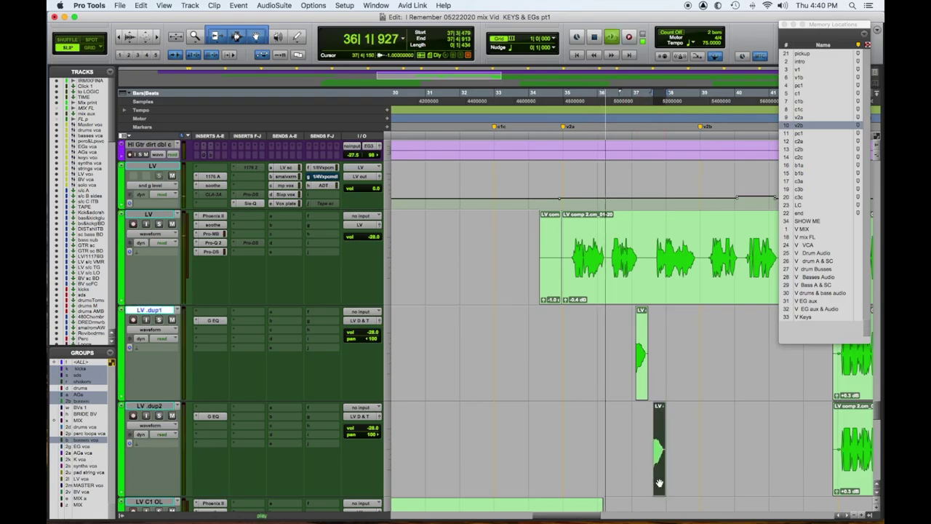
{"action": "key", "text": "KP_Subtract"}
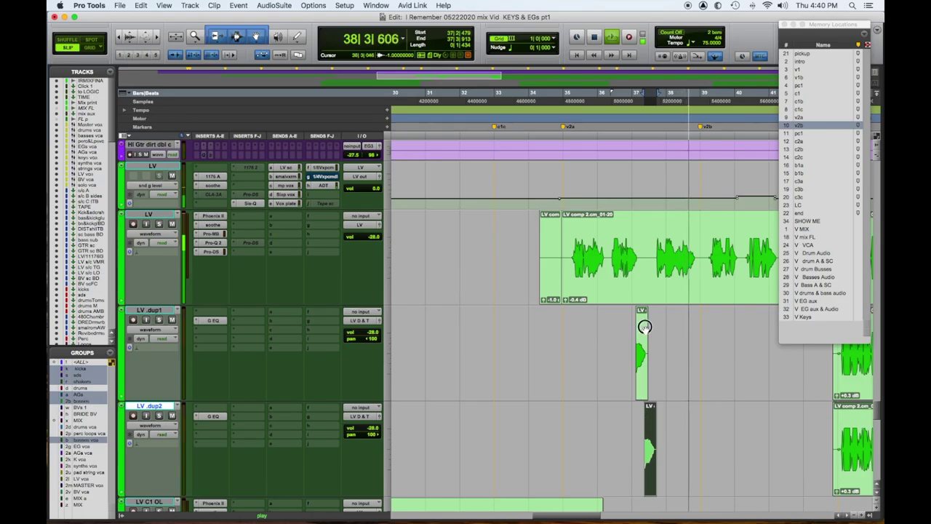
Step: Set the nudge value to a 1/64 note and nudge the short LV .dup1 and LV .dup2 clips together two increments earlier
{"action": "left_click_drag", "start_coordinate": [612, 329], "coordinate": [676, 330]}
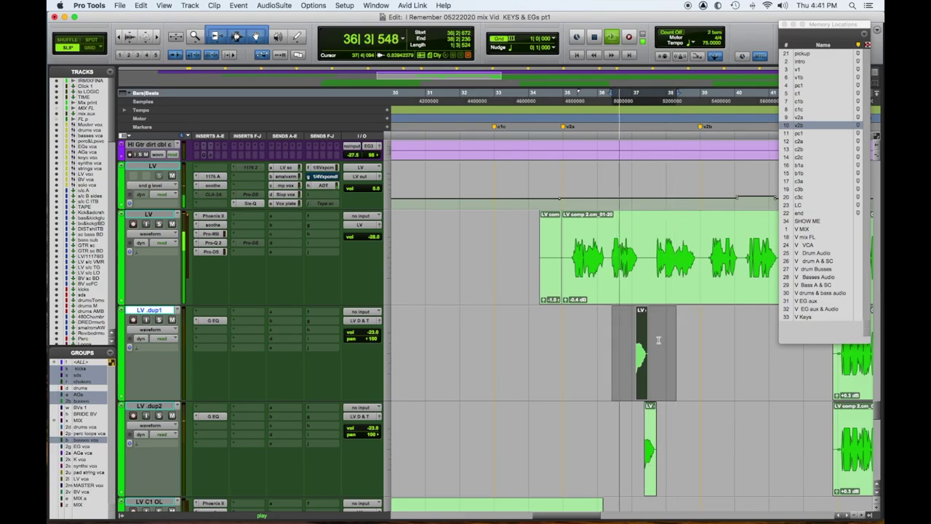
{"action": "left_click", "coordinate": [644, 390]}
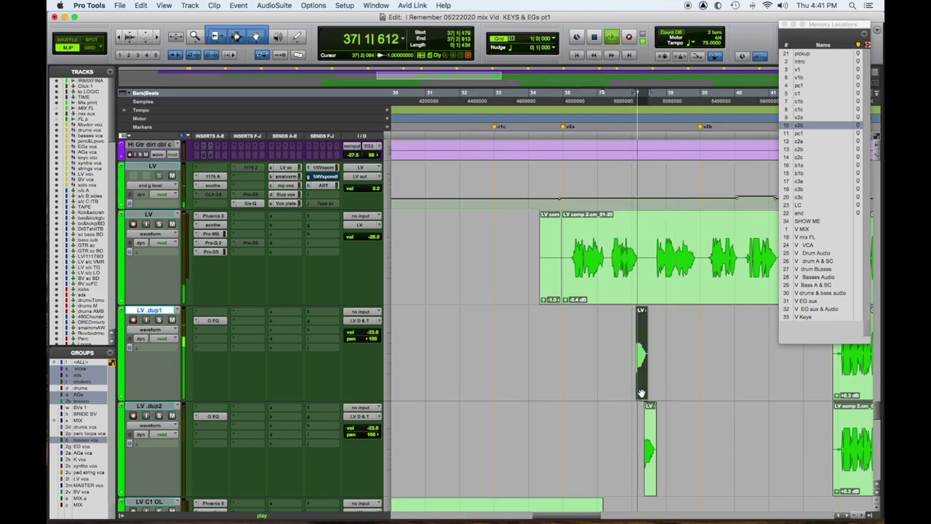
{"action": "left_click", "coordinate": [650, 450], "text": "shift"}
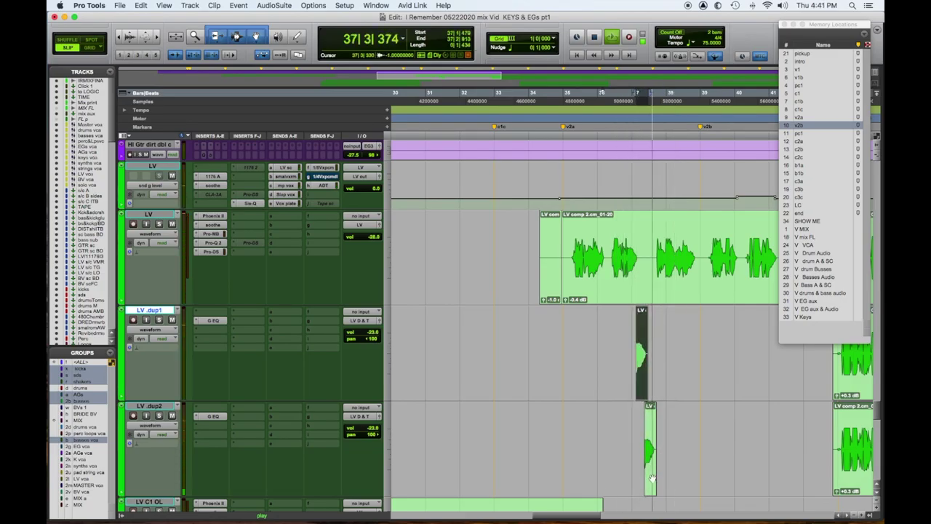
{"action": "left_click", "coordinate": [544, 46]}
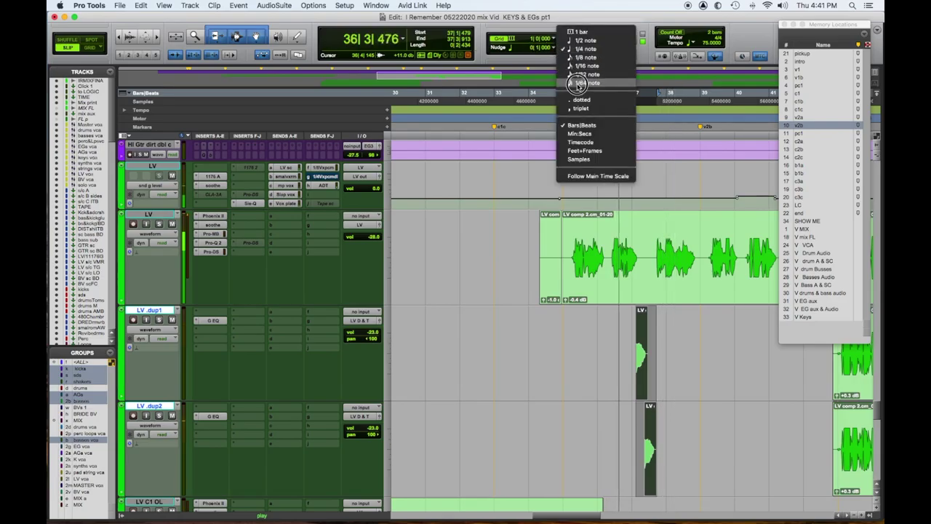
{"action": "left_click", "coordinate": [578, 84]}
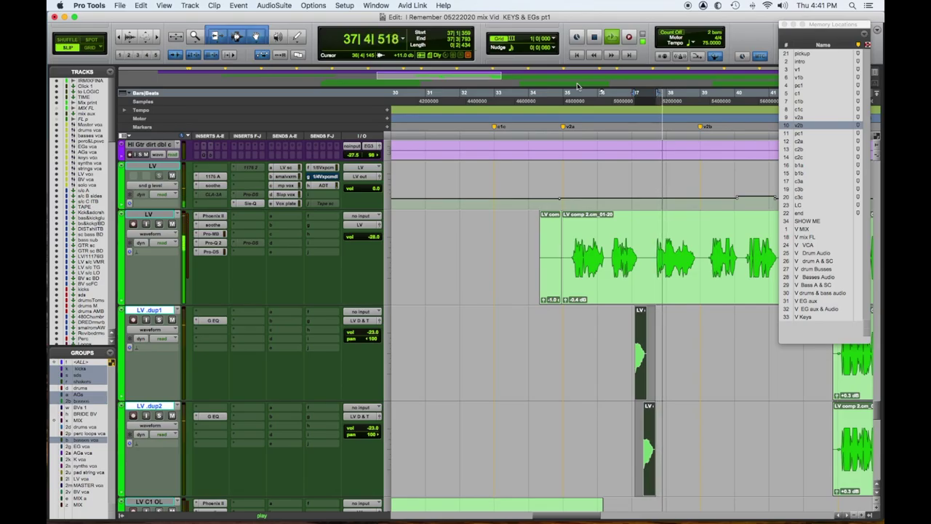
{"action": "left_click", "coordinate": [644, 444]}
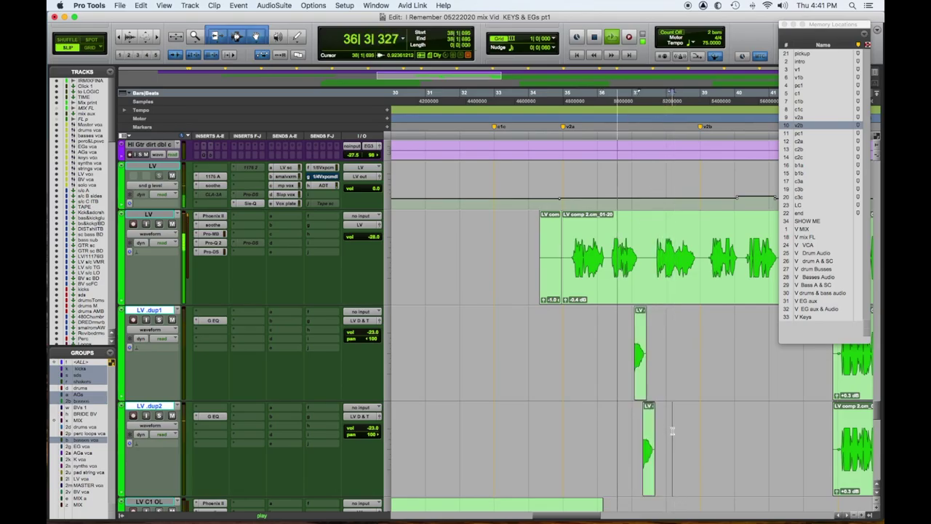
{"action": "left_click", "coordinate": [647, 484]}
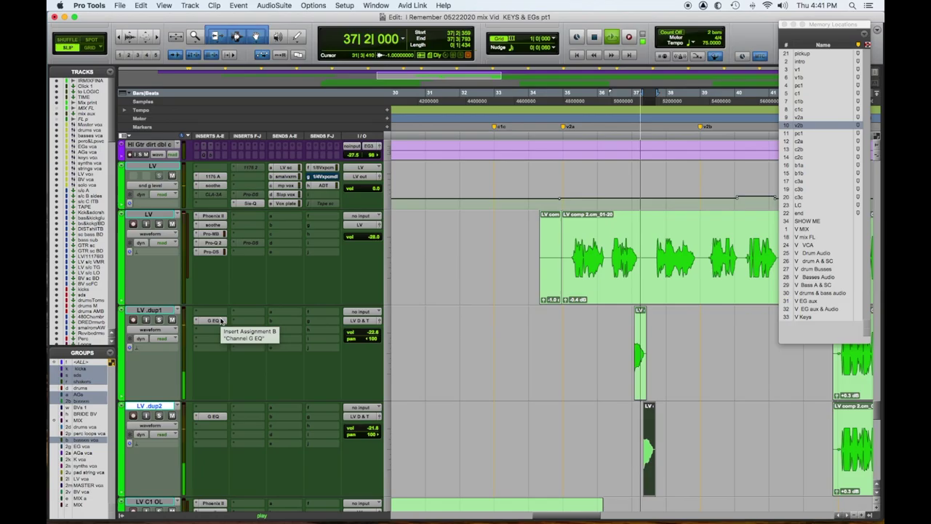
Step: Raise the low-pass filter frequency in the Channel G EQ on LV .dup1 and on LV .dup2
{"action": "left_click", "coordinate": [221, 321]}
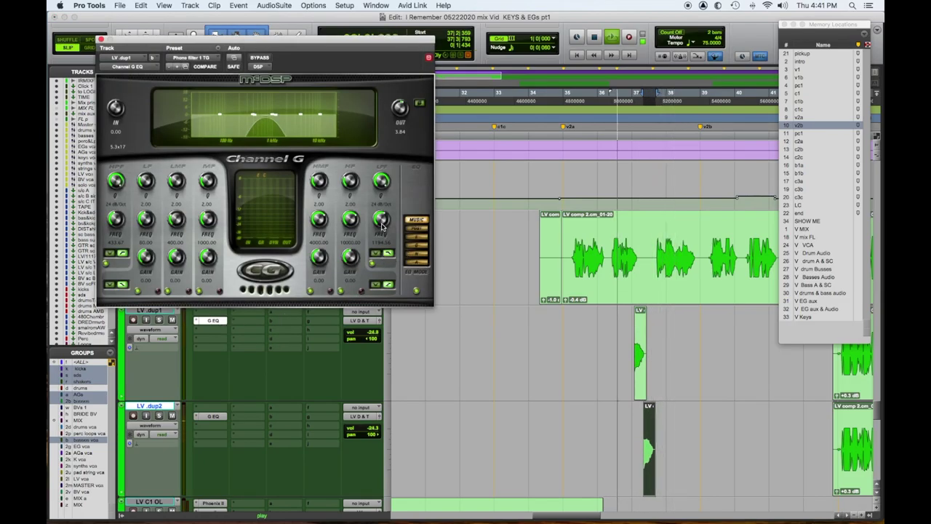
{"action": "left_click_drag", "start_coordinate": [381, 223], "coordinate": [382, 211]}
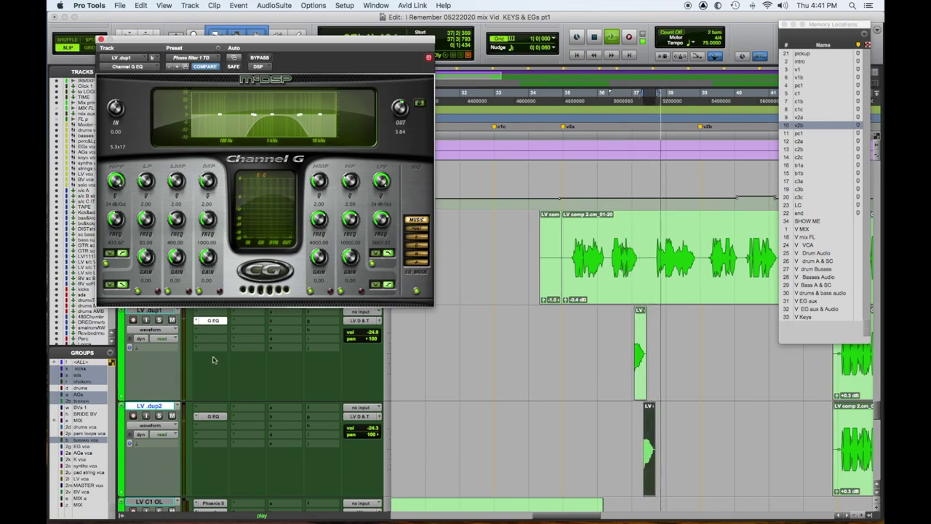
{"action": "left_click", "coordinate": [215, 422]}
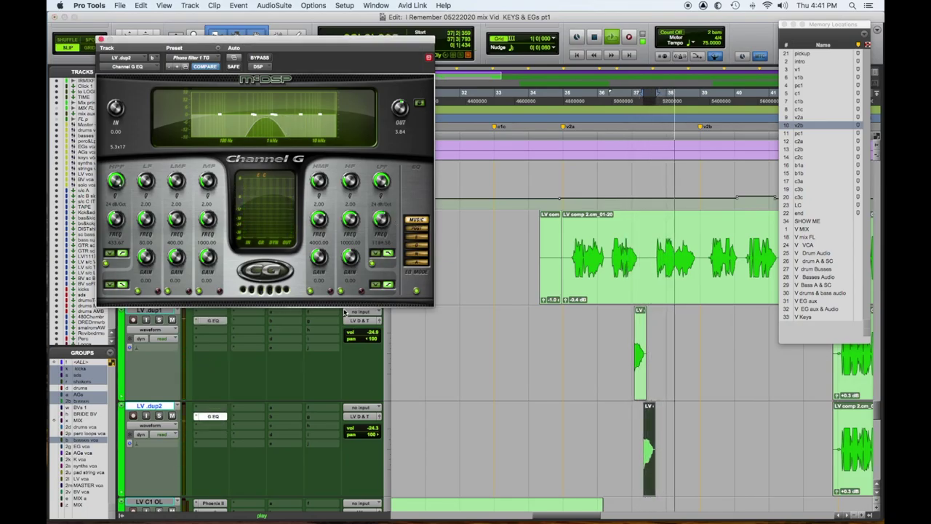
{"action": "left_click_drag", "start_coordinate": [385, 222], "coordinate": [383, 216]}
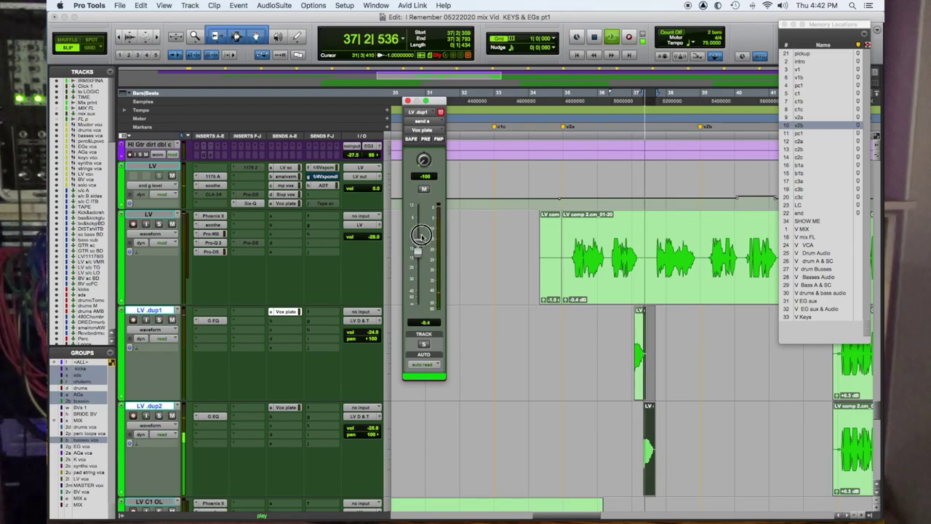
Step: Send LV .dup1 and LV .dup2 to the Vox plate, with the sends panned to opposite sides and their levels adjusted
{"action": "left_click_drag", "start_coordinate": [421, 234], "coordinate": [418, 236]}
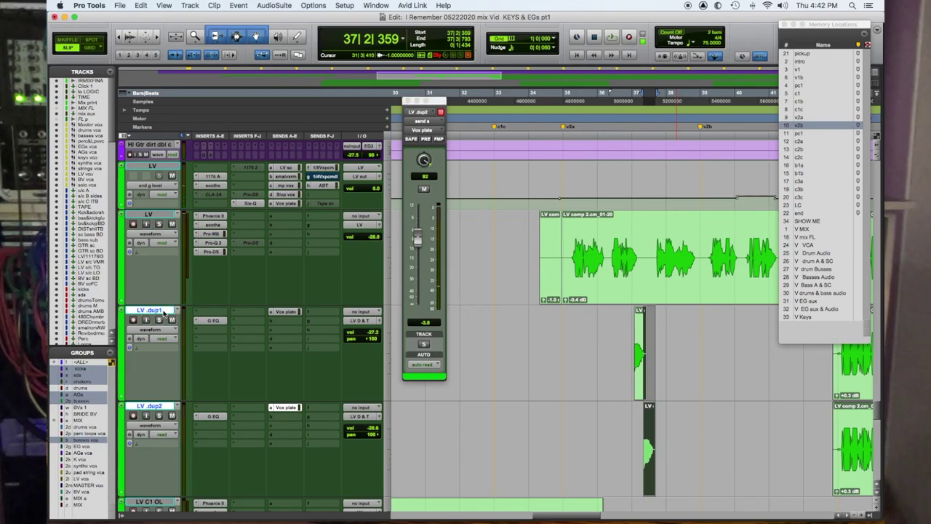
Step: Rename track LV .dup1 as "tele echo" and track LV .dup2 as "tele echo 2"
{"action": "double_click", "coordinate": [150, 311]}
{"action": "type", "text": "tele echo"}
{"action": "key", "text": "super+Right"}
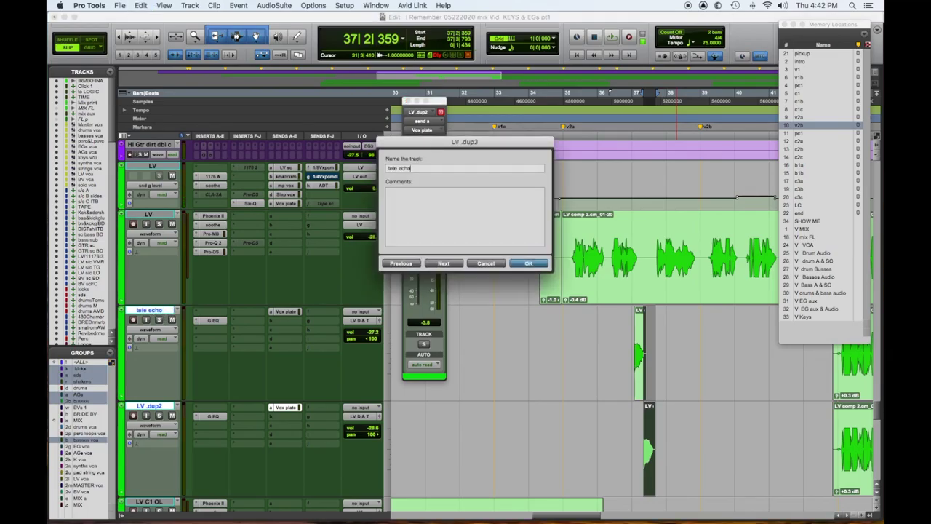
{"action": "type", "text": "tele echo 2"}
{"action": "key", "text": "Return"}
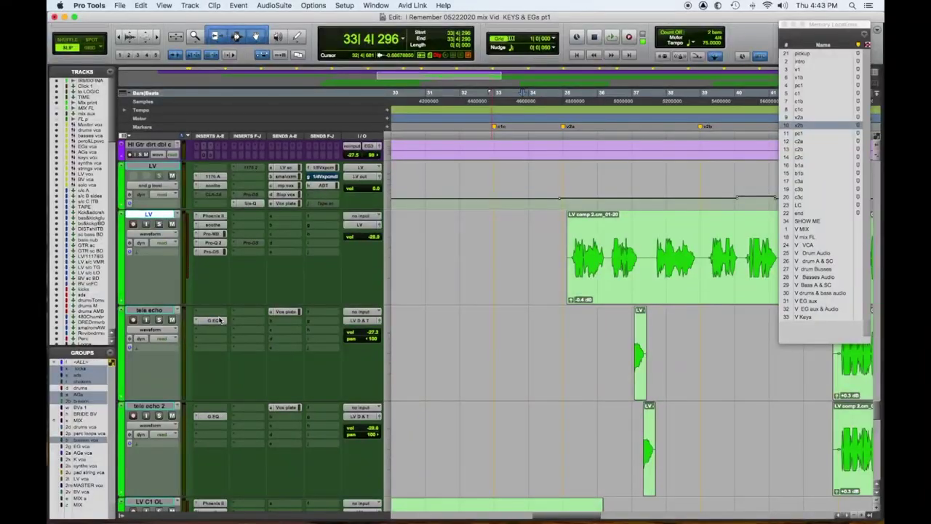
Step: Examine the Channel G EQ filter settings on the tele echo track and close the plug-in window
{"action": "left_click", "coordinate": [211, 320]}
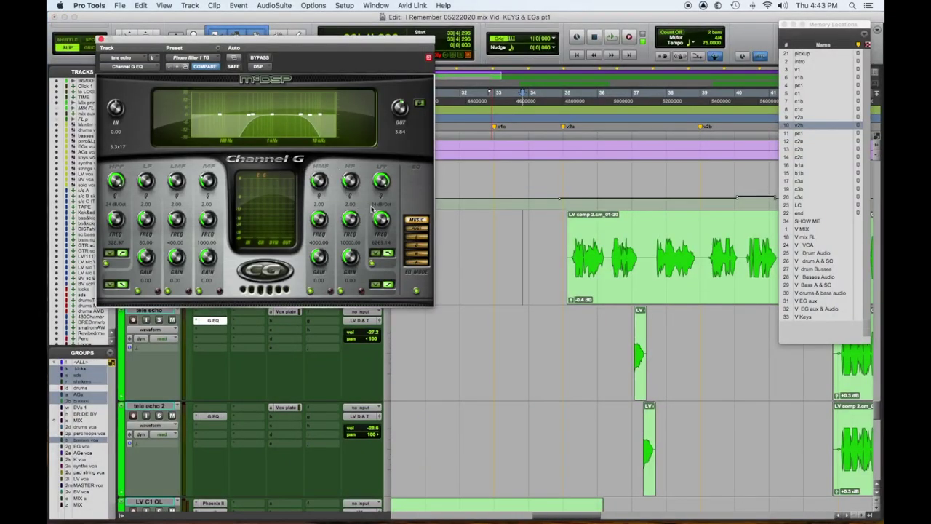
{"action": "left_click", "coordinate": [101, 39]}
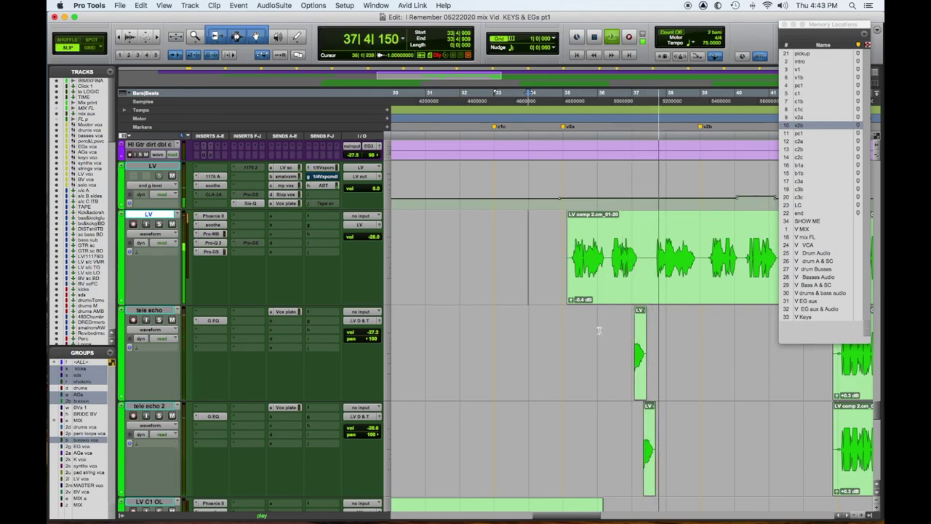
Step: Show the mp vox send level automation on the LV aux track and select it from bar 35 to bar 40
{"action": "scroll", "coordinate": [600, 330], "scroll_direction": "up", "scroll_amount": 1}
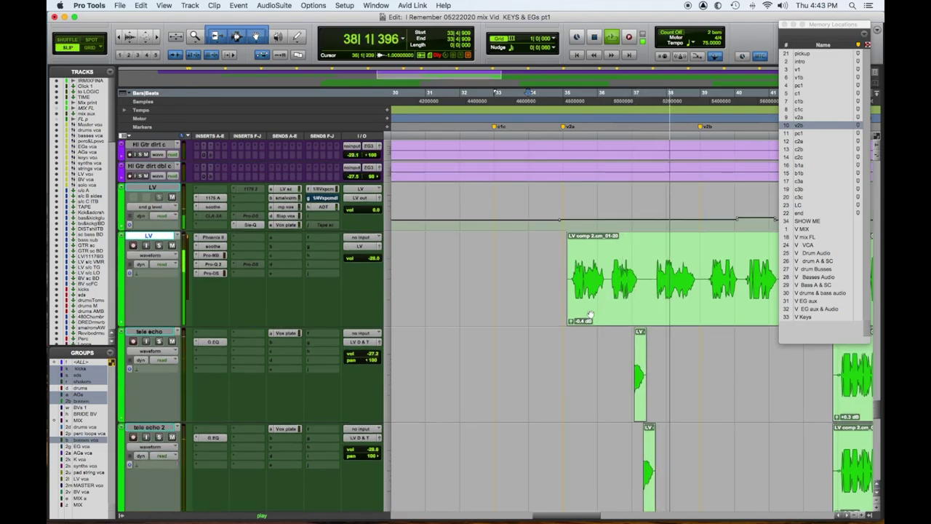
{"action": "left_click", "coordinate": [144, 208]}
{"action": "mouse_move", "coordinate": [158, 182]}
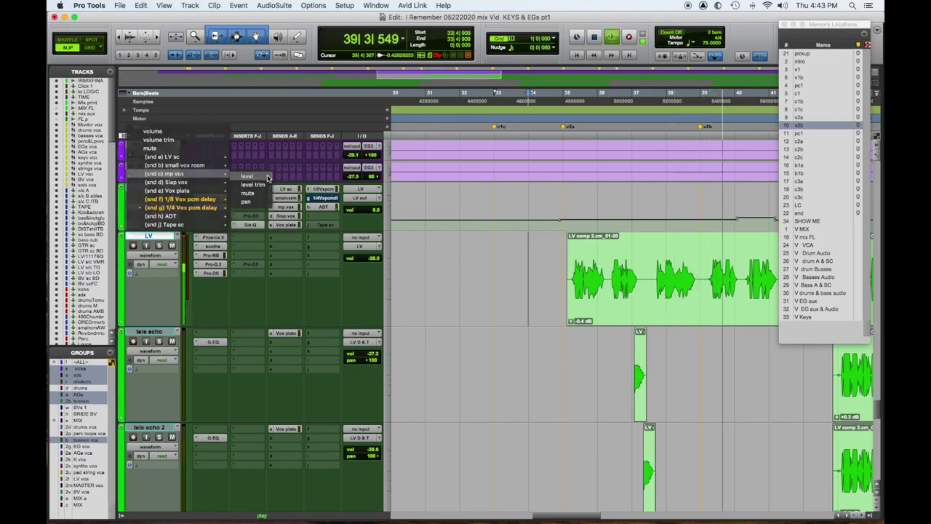
{"action": "left_click", "coordinate": [247, 184]}
{"action": "left_click_drag", "start_coordinate": [565, 211], "coordinate": [756, 221]}
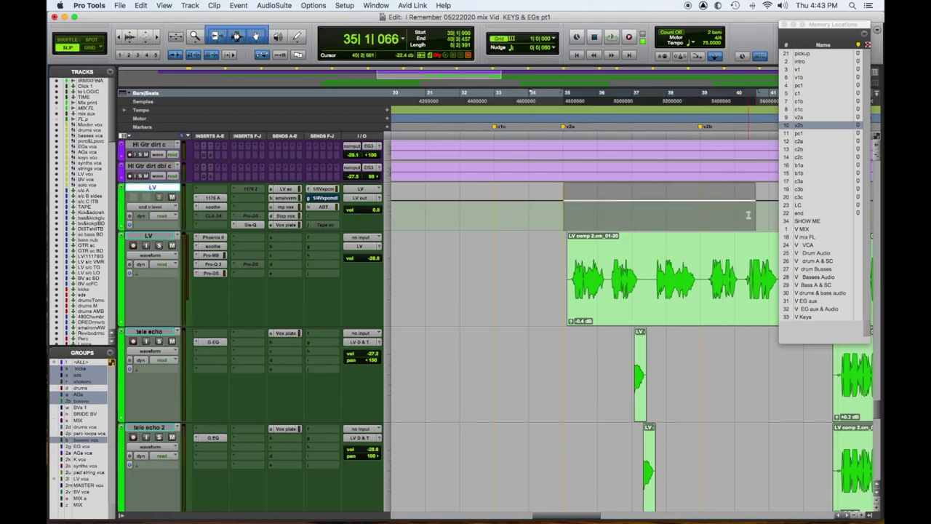
Step: Play the session from bar 12, just before the v1 marker
{"action": "key", "text": "super+bracketleft"}
{"action": "key", "text": "super+bracketleft"}
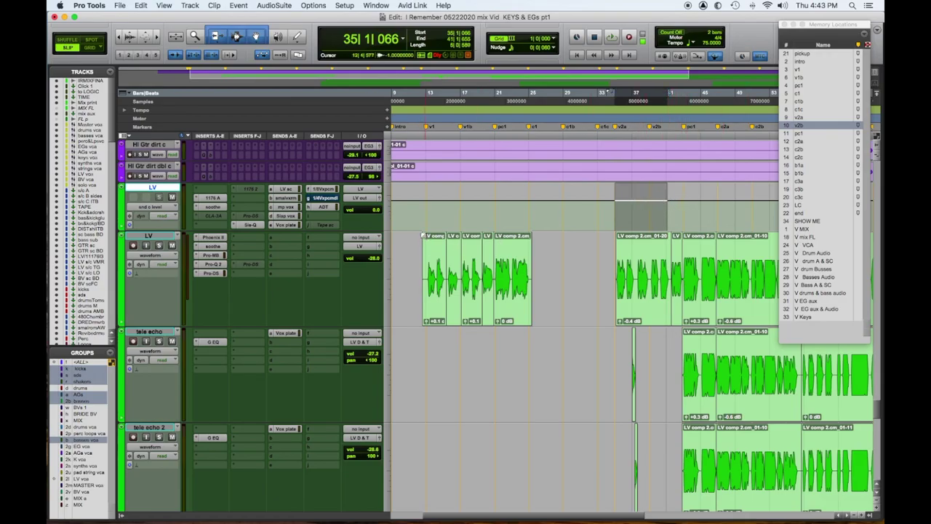
{"action": "left_click", "coordinate": [420, 207]}
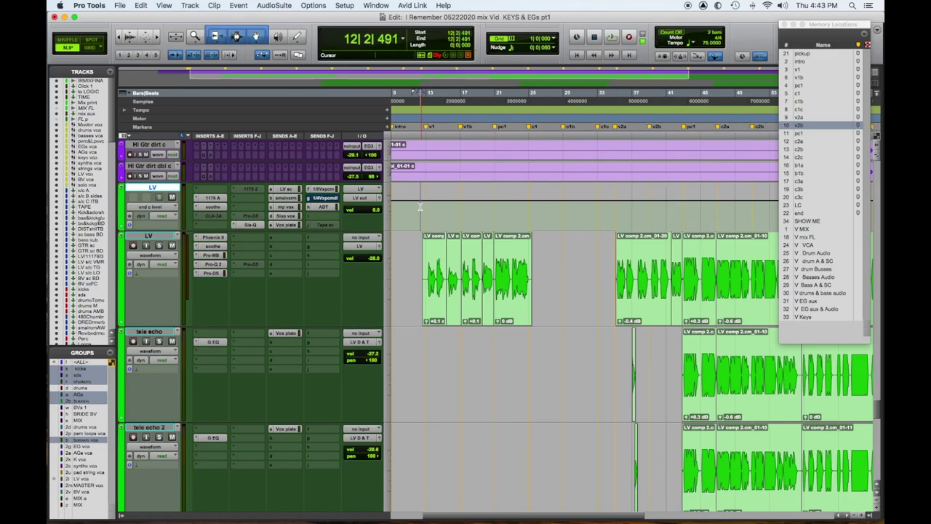
{"action": "key", "text": "space"}
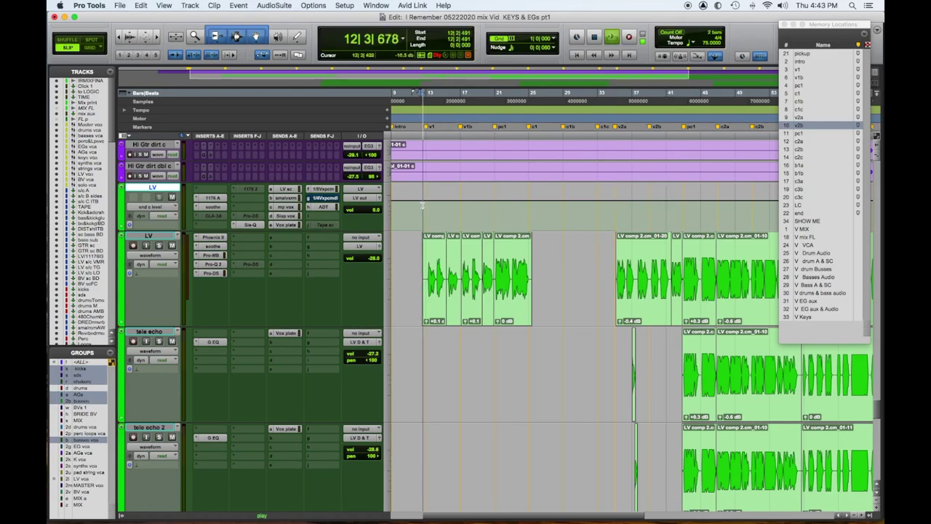
Step: Mute the LV aux track's mp vox send through the first verse, bars 12 to 21, using its mute automation
{"action": "left_click_drag", "start_coordinate": [422, 205], "coordinate": [495, 212]}
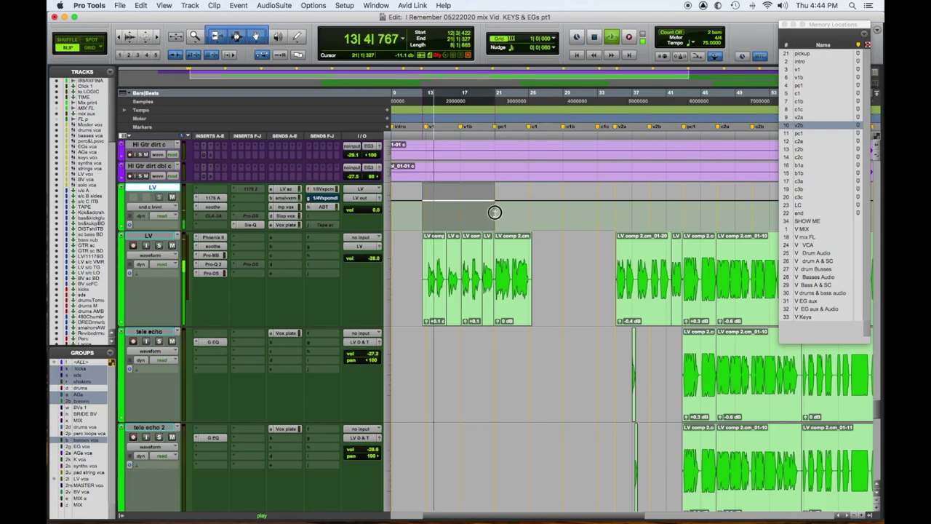
{"action": "left_click_drag", "start_coordinate": [483, 242], "coordinate": [485, 244]}
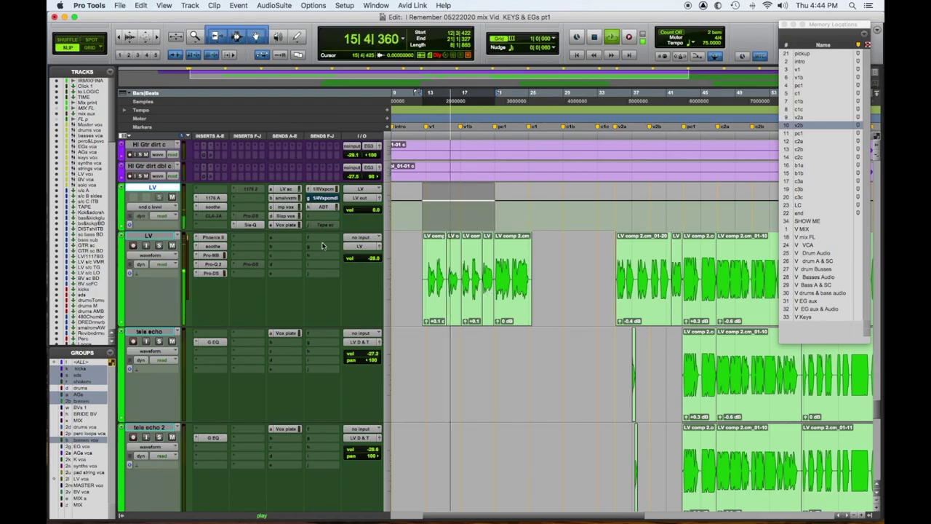
{"action": "left_click", "coordinate": [159, 208]}
{"action": "mouse_move", "coordinate": [215, 208]}
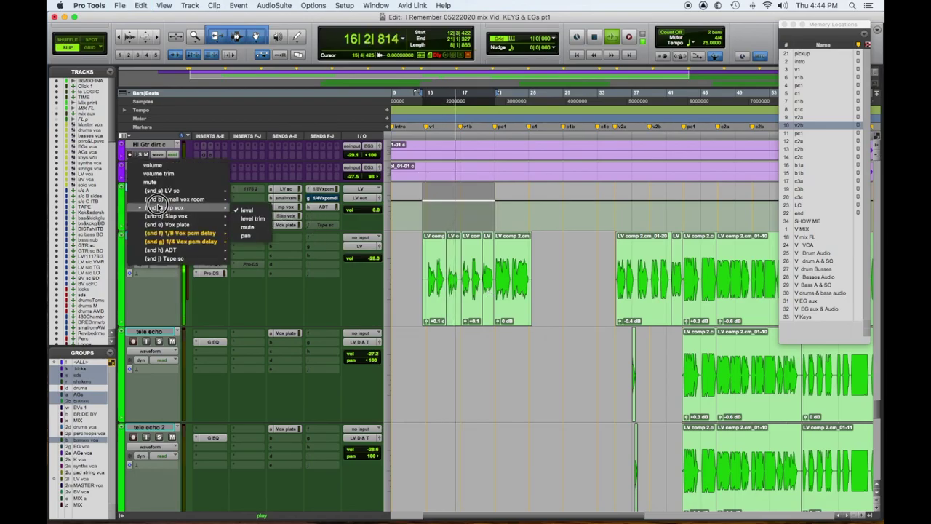
{"action": "left_click", "coordinate": [249, 233]}
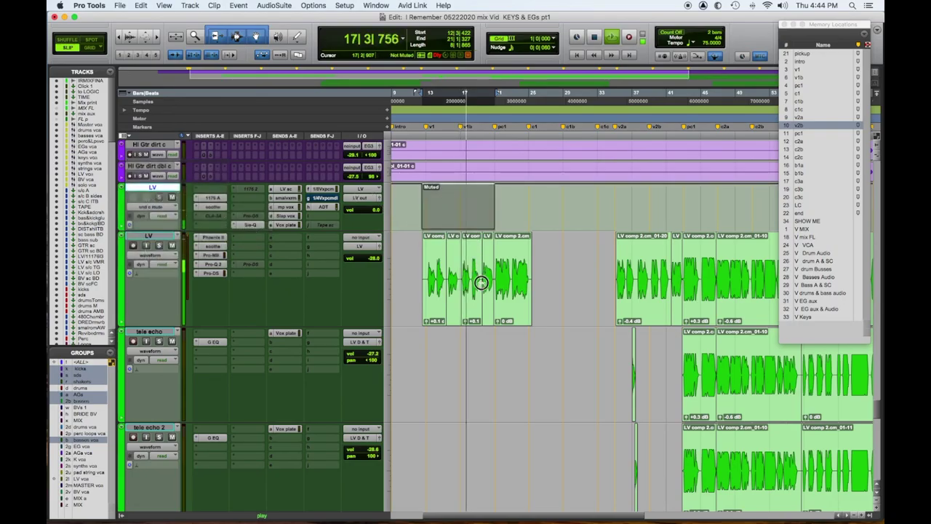
Step: Return to the mp vox send's level automation and lower the level across the first pre-chorus, bars 21 to 25
{"action": "left_click", "coordinate": [167, 208]}
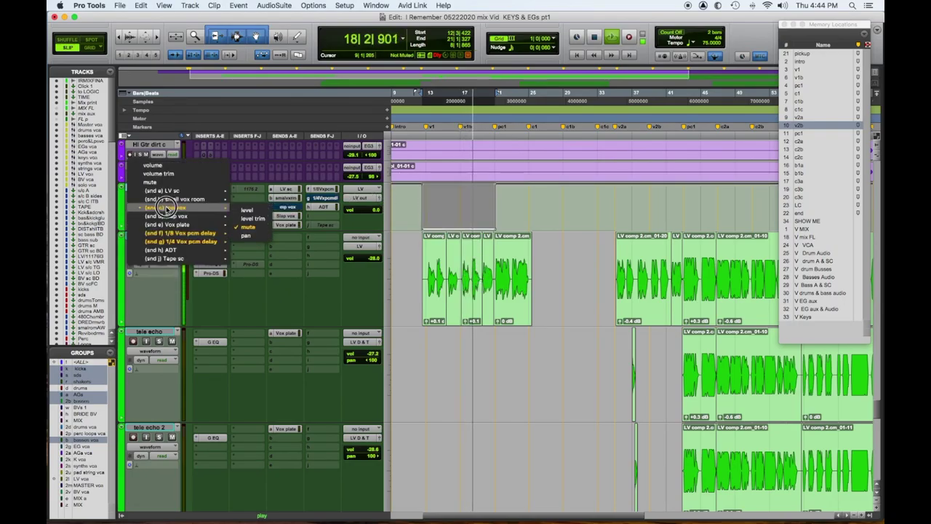
{"action": "left_click", "coordinate": [255, 214]}
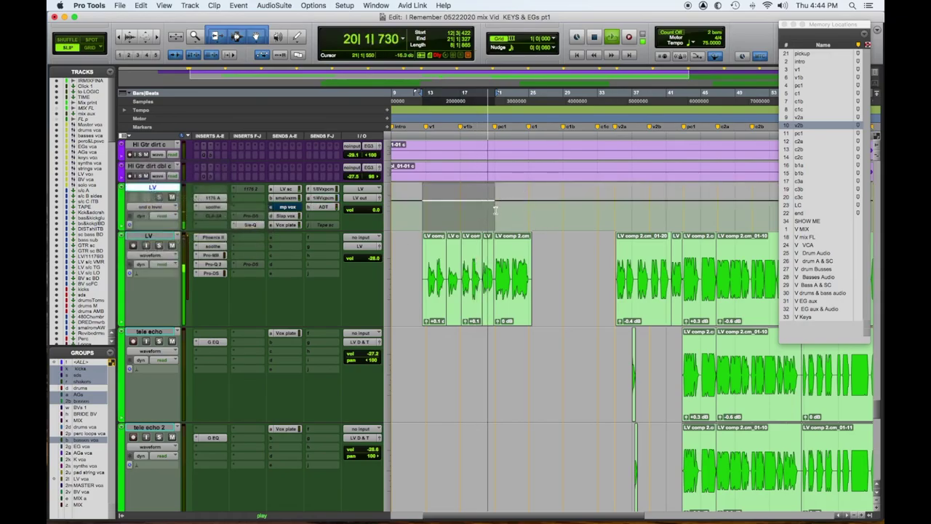
{"action": "left_click_drag", "start_coordinate": [495, 210], "coordinate": [531, 211]}
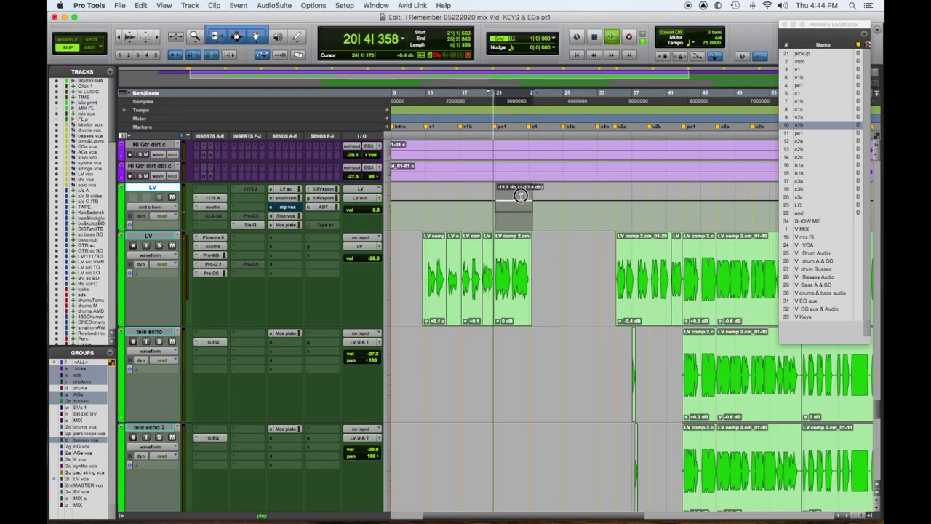
{"action": "left_click_drag", "start_coordinate": [533, 211], "coordinate": [521, 199]}
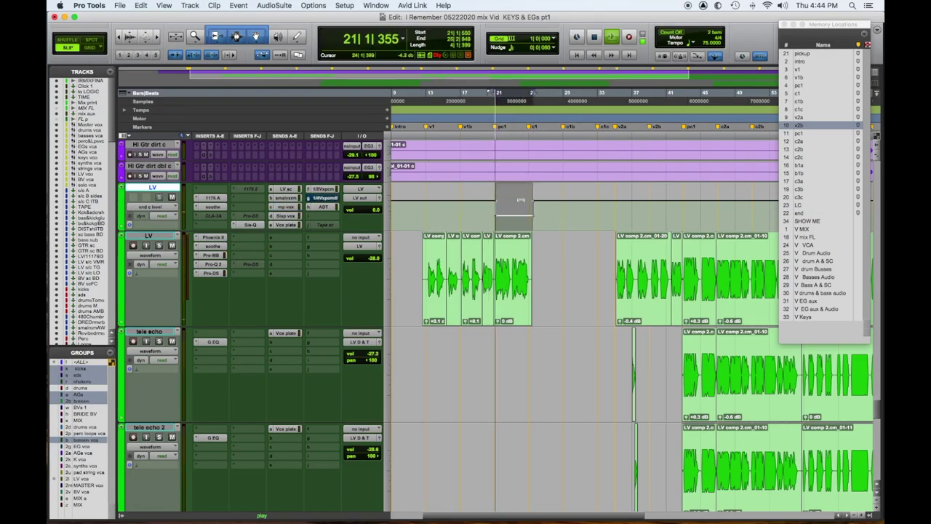
Step: Show the 1/8 Vox pcm delay send's level automation and select it across the first verse and pre-chorus, bars 12 to 25
{"action": "left_click", "coordinate": [161, 211]}
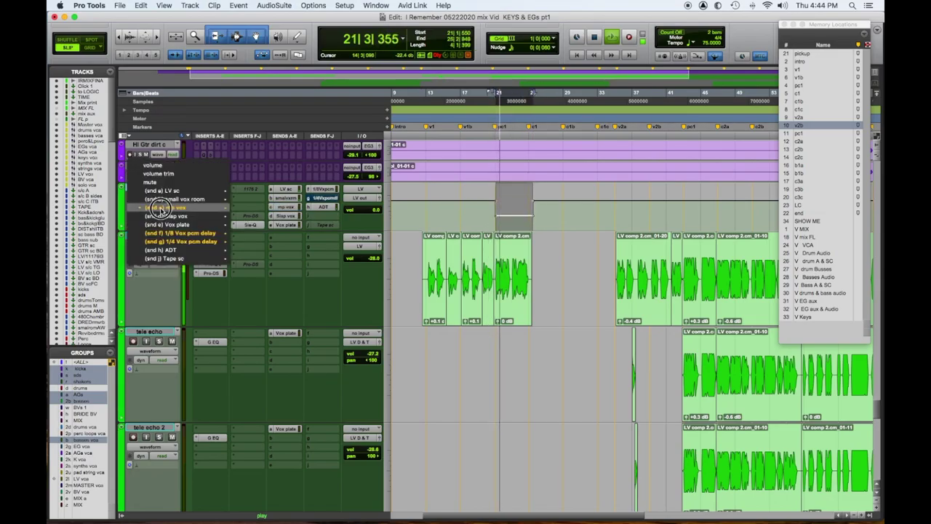
{"action": "left_click", "coordinate": [243, 236]}
{"action": "left_click_drag", "start_coordinate": [424, 222], "coordinate": [534, 221]}
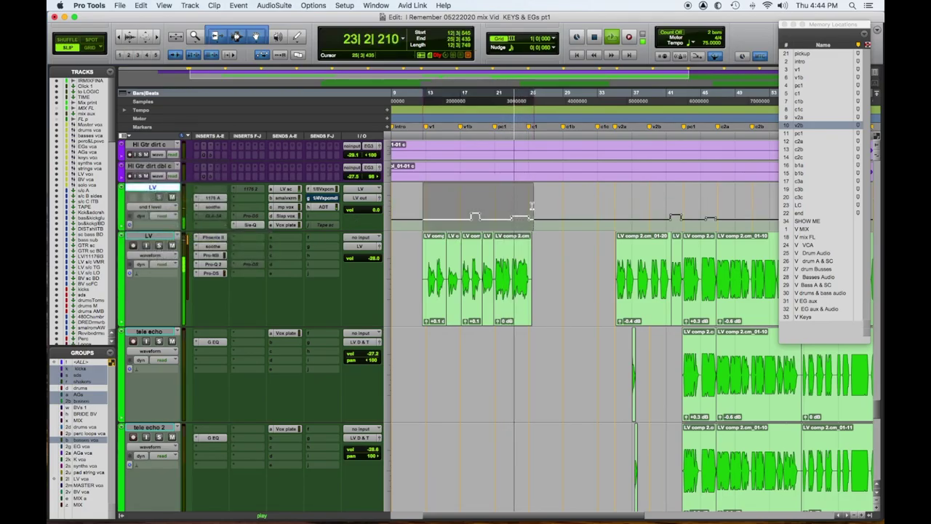
{"action": "left_click_drag", "start_coordinate": [508, 191], "coordinate": [507, 192]}
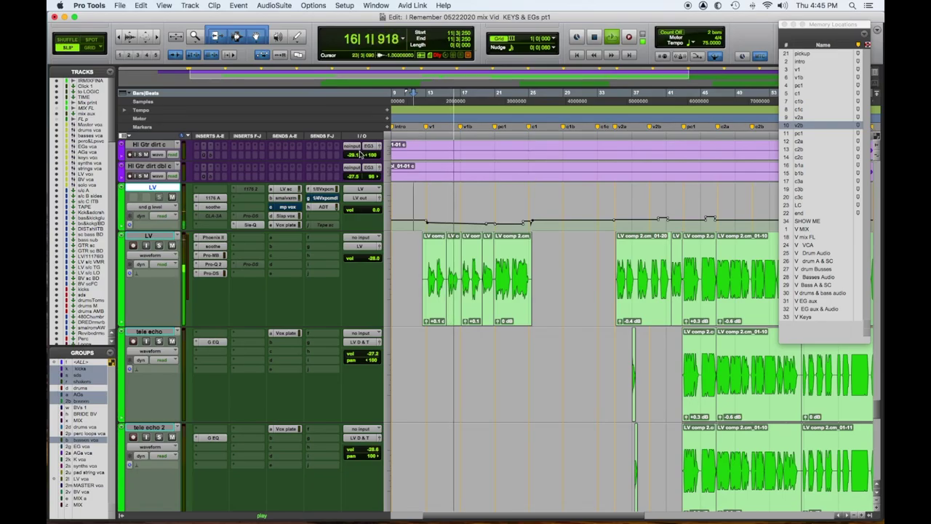
Step: Show the LV aux track's Vox plate send level automation and lower it across bars 12 to 25, with playback restarted
{"action": "key", "text": "space"}
{"action": "left_click", "coordinate": [148, 208]}
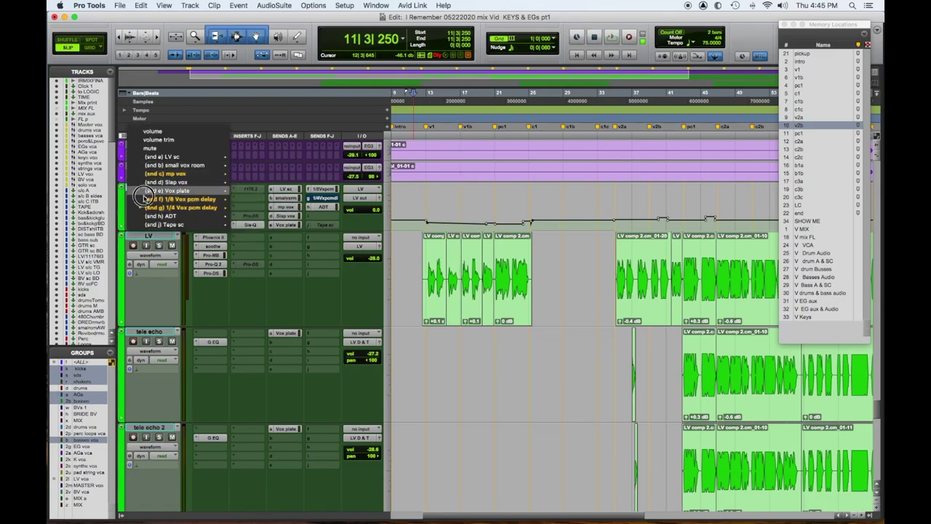
{"action": "mouse_move", "coordinate": [150, 190]}
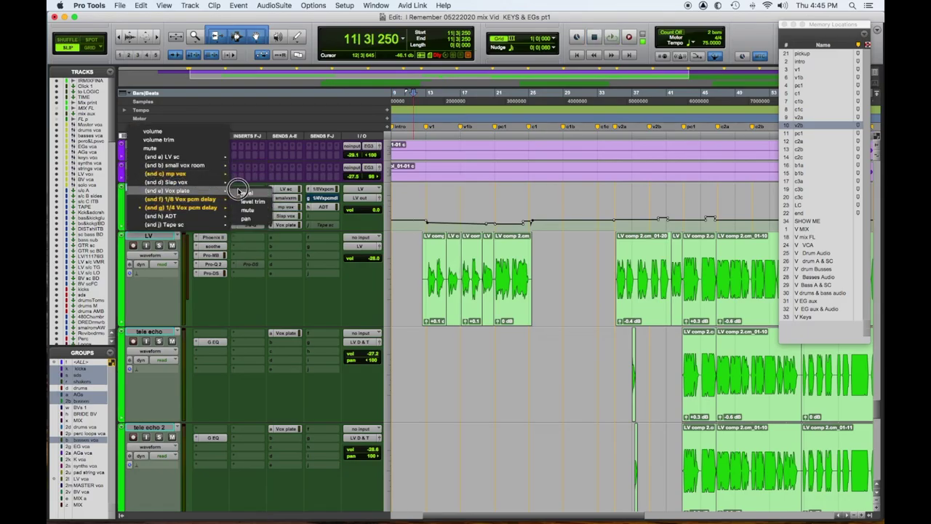
{"action": "left_click", "coordinate": [239, 192]}
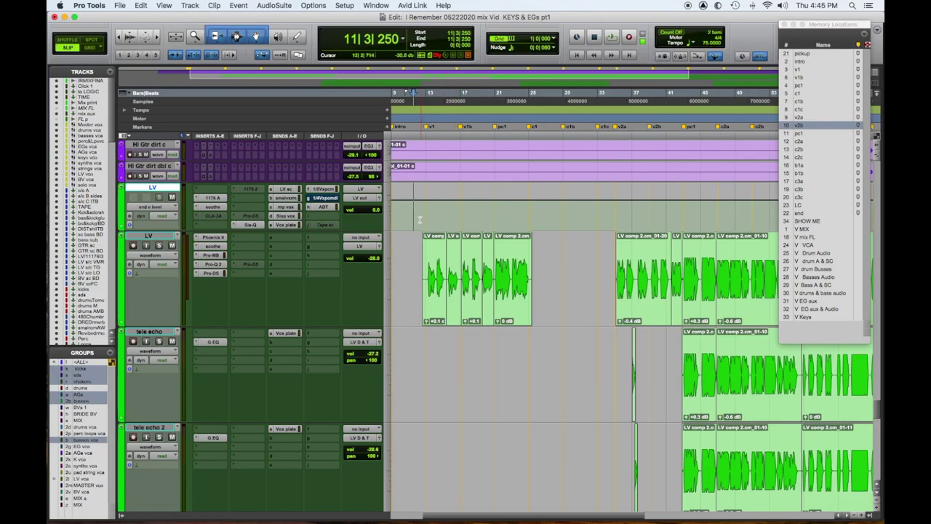
{"action": "left_click_drag", "start_coordinate": [418, 220], "coordinate": [522, 218]}
{"action": "key", "text": "space"}
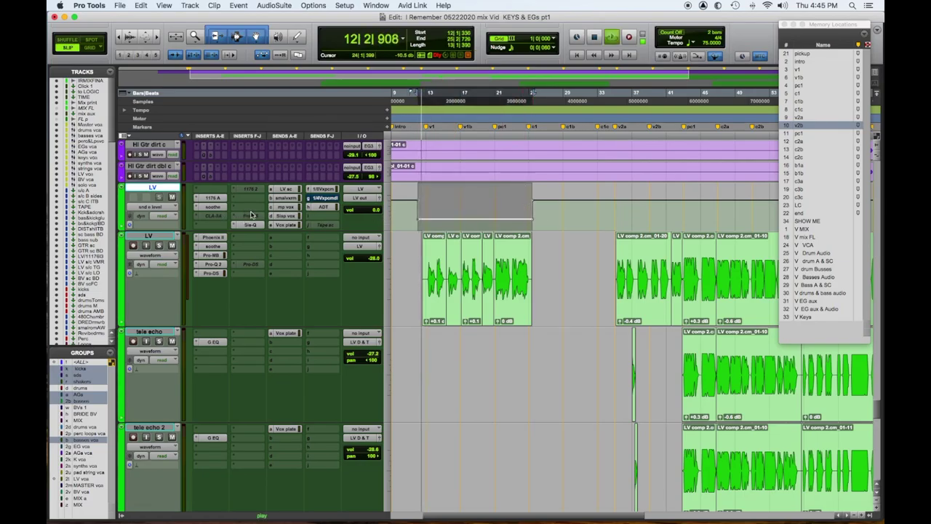
Step: Switch the LV aux track to the Slap vox send's level automation and lower the level across bars 12 to 25
{"action": "left_click", "coordinate": [164, 208]}
{"action": "mouse_move", "coordinate": [166, 208]}
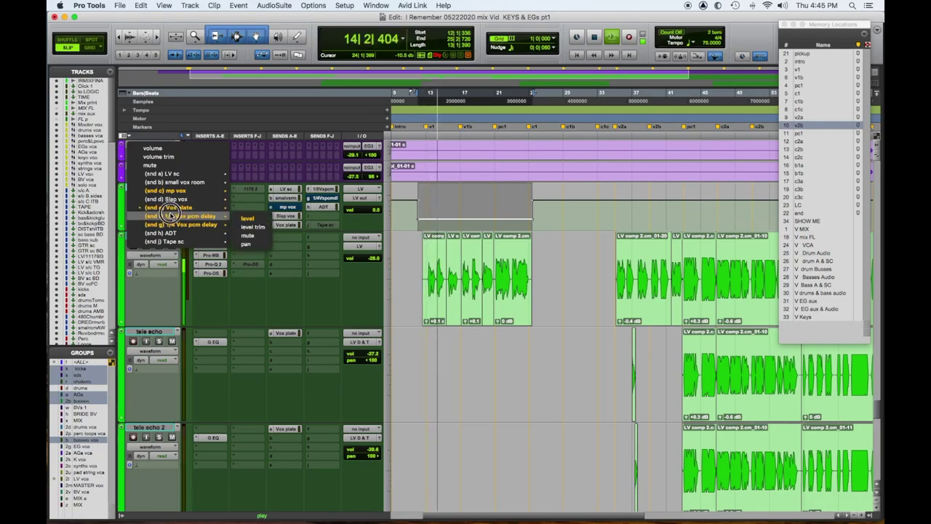
{"action": "mouse_move", "coordinate": [181, 192]}
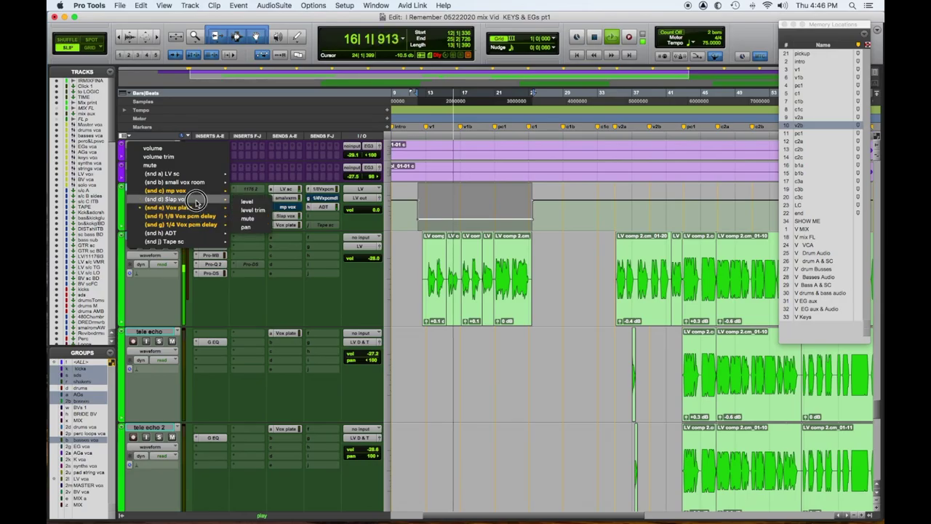
{"action": "left_click", "coordinate": [263, 202]}
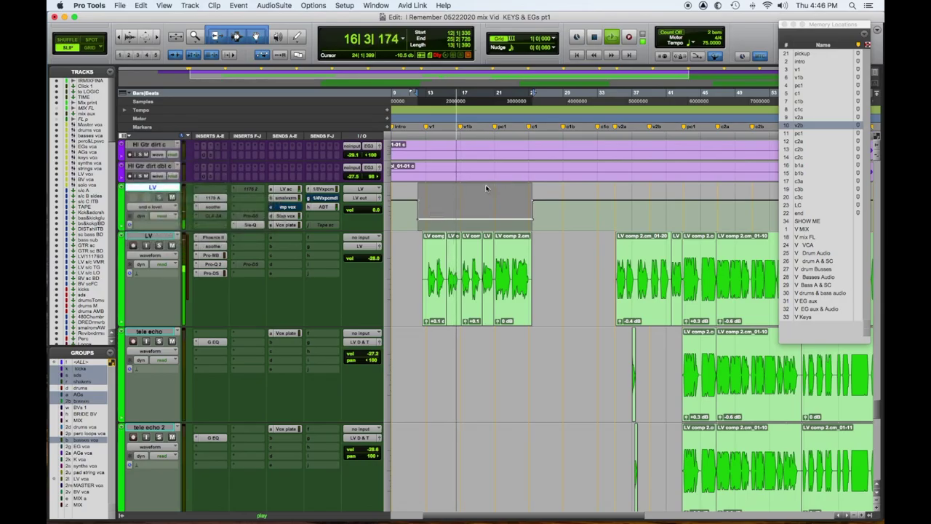
{"action": "left_click_drag", "start_coordinate": [481, 188], "coordinate": [482, 193]}
Step: Return to the Vox plate send's level automation and raise the lowered section slightly across bars 12 to 25
{"action": "left_click", "coordinate": [166, 210]}
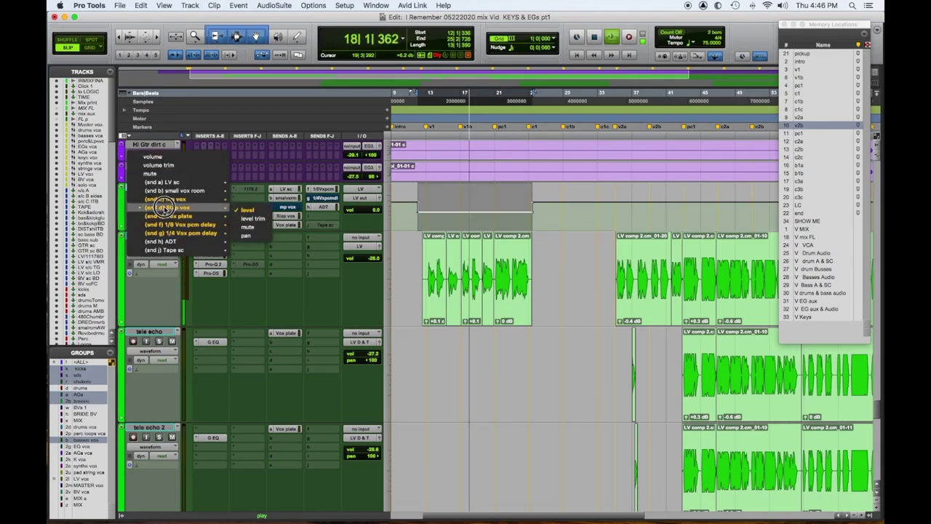
{"action": "mouse_move", "coordinate": [218, 216]}
{"action": "left_click", "coordinate": [247, 216]}
{"action": "left_click_drag", "start_coordinate": [439, 189], "coordinate": [466, 179]}
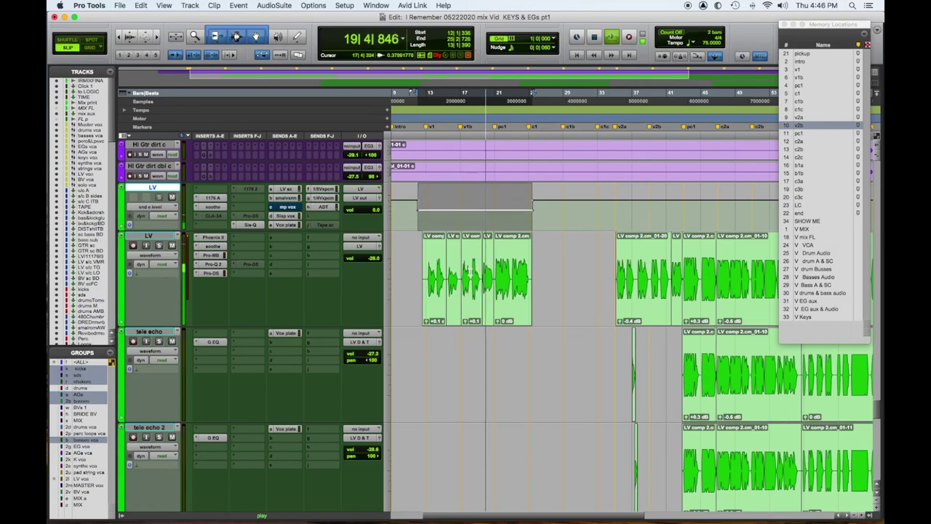
{"action": "left_click", "coordinate": [470, 269]}
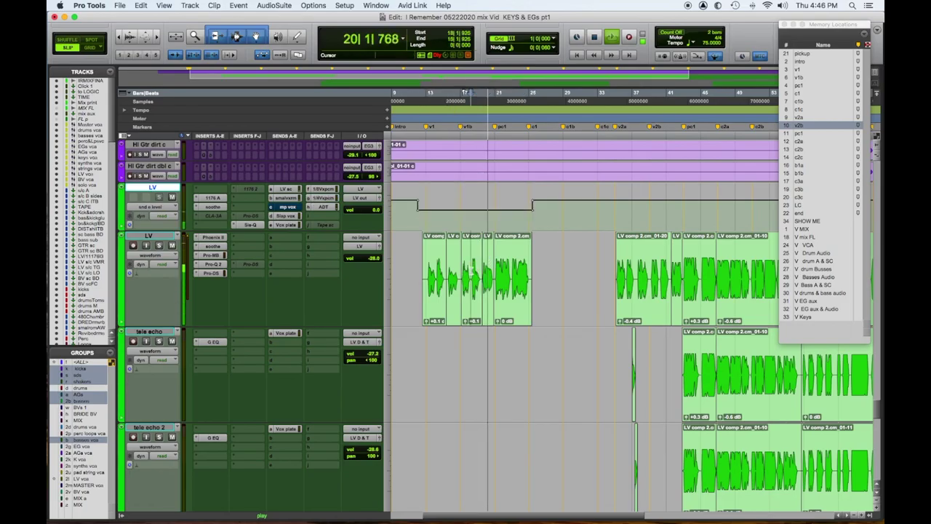
Step: Show the 1/8 Vox pcm delay send's level automation on the LV aux track
{"action": "left_click", "coordinate": [163, 207]}
{"action": "mouse_move", "coordinate": [174, 216]}
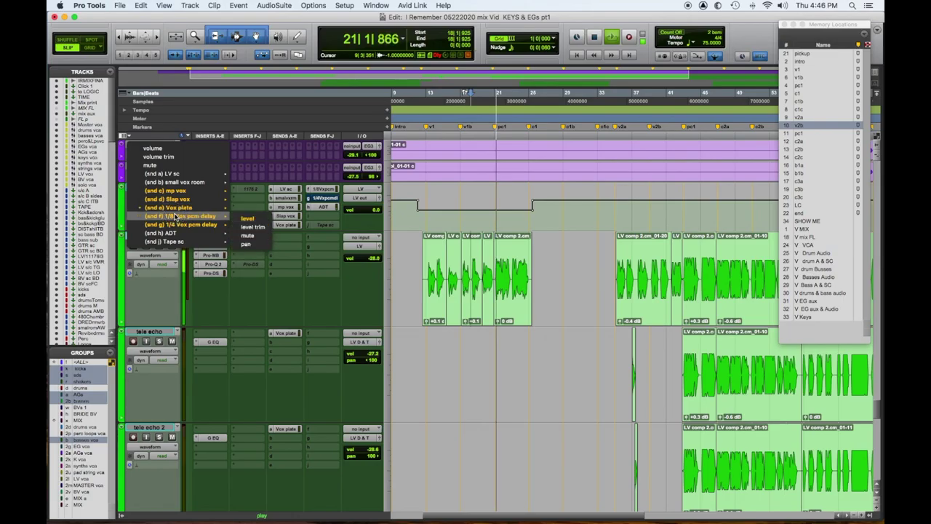
{"action": "left_click", "coordinate": [443, 225]}
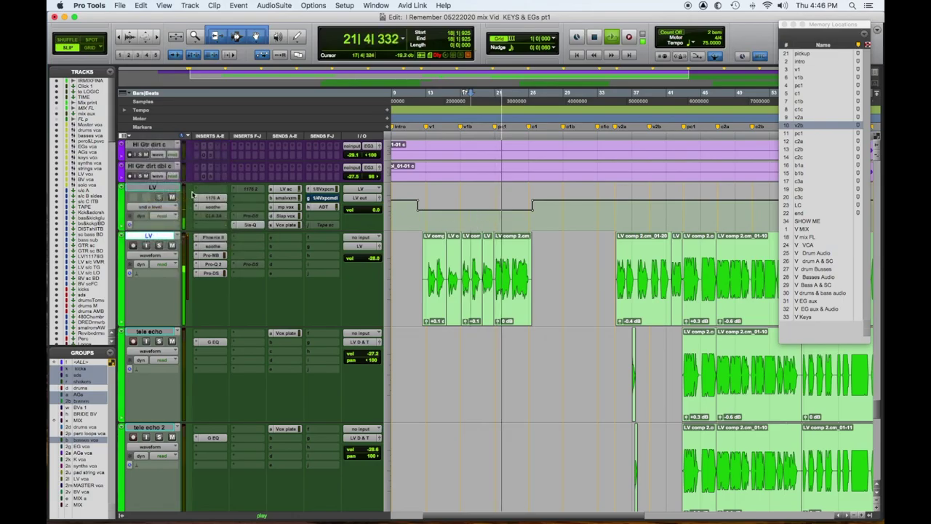
{"action": "left_click", "coordinate": [162, 208]}
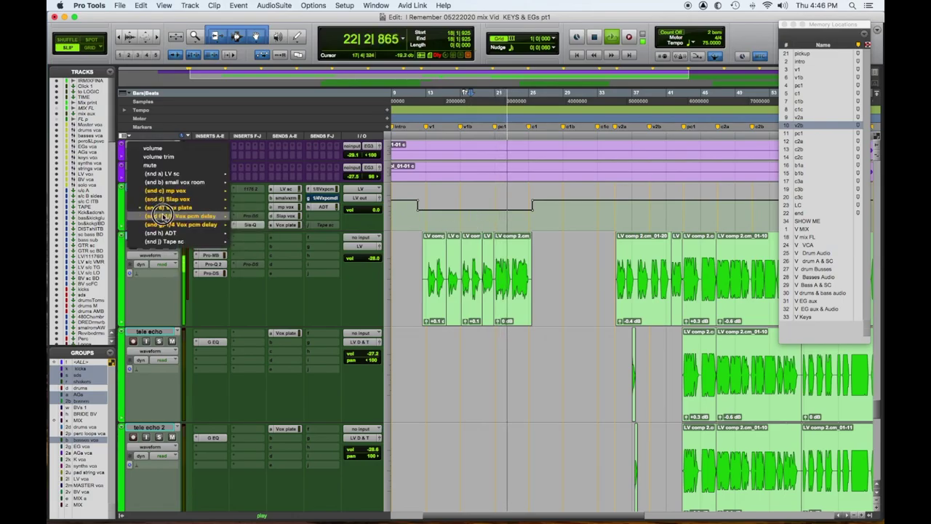
{"action": "mouse_move", "coordinate": [211, 216]}
{"action": "left_click", "coordinate": [261, 219]}
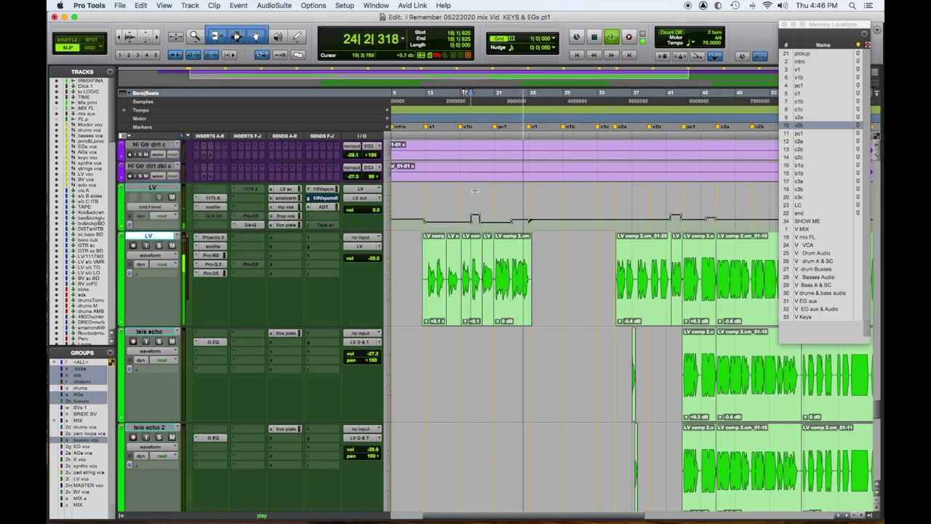
Step: Return to the Vox plate send's level automation and raise it slightly across the first pre-chorus, bars 21 to 25
{"action": "left_click", "coordinate": [151, 206]}
{"action": "mouse_move", "coordinate": [162, 215]}
{"action": "left_click", "coordinate": [247, 217]}
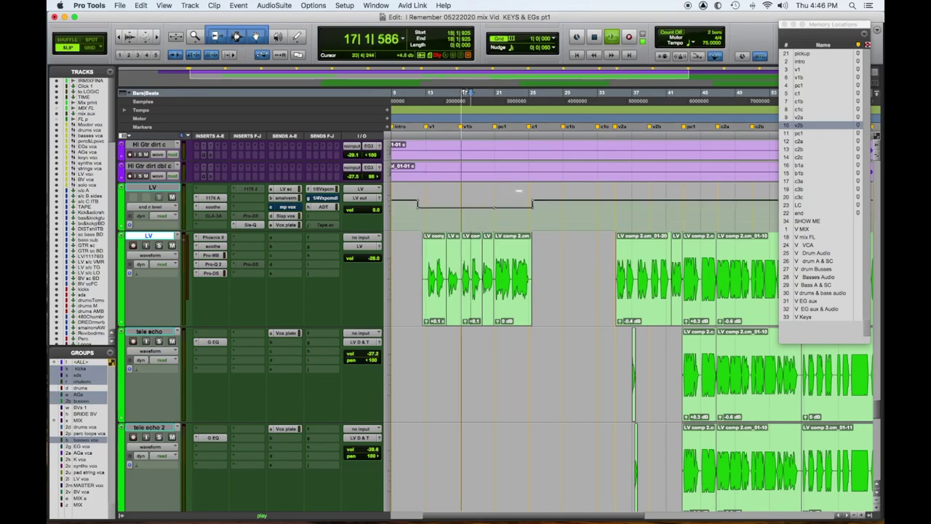
{"action": "left_click_drag", "start_coordinate": [520, 191], "coordinate": [517, 190]}
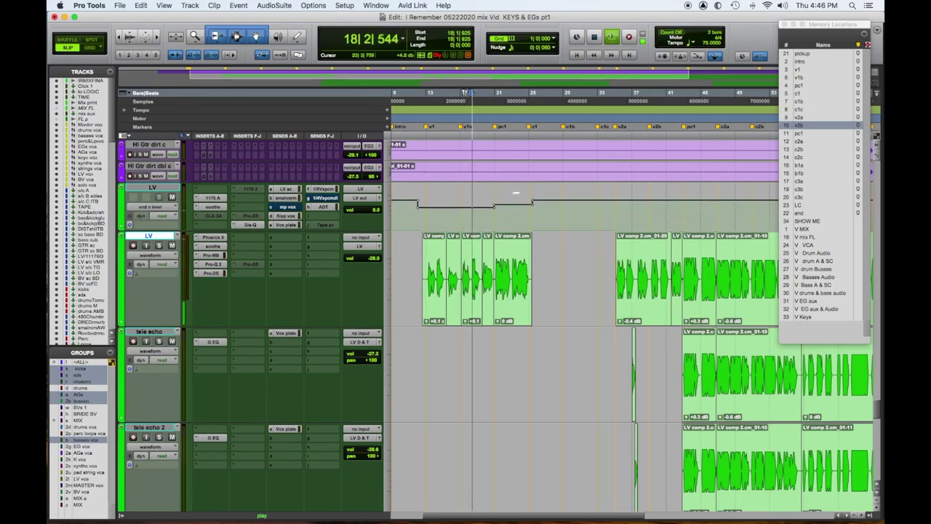
Step: Show the LV audio track's volume automation and lower it slightly across the first verse and pre-chorus, bars 12 to 25
{"action": "left_click", "coordinate": [472, 324]}
{"action": "key", "text": "ctrl+minus"}
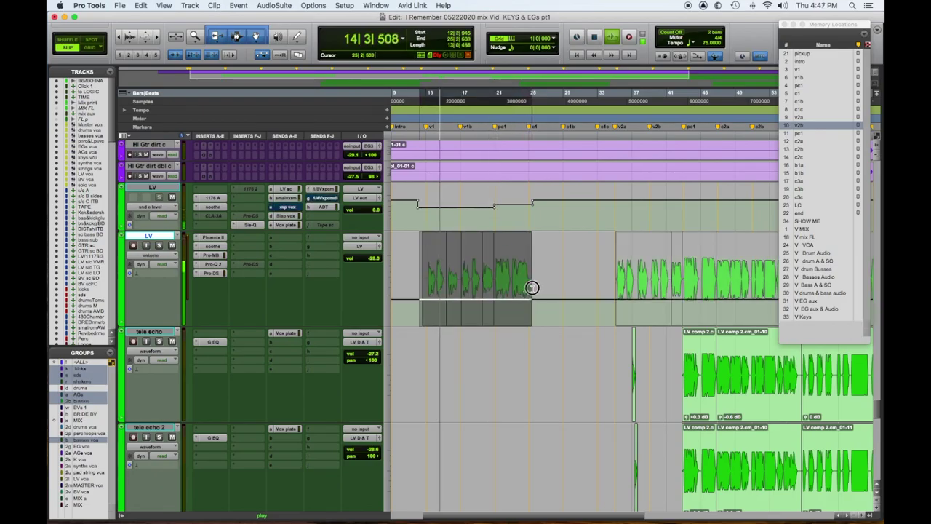
{"action": "left_click_drag", "start_coordinate": [516, 236], "coordinate": [516, 237]}
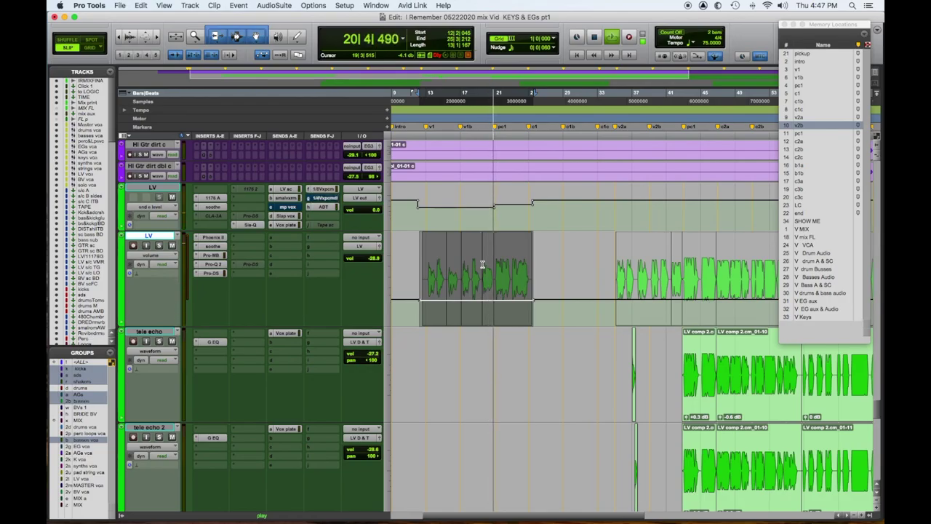
Step: Divide the LV track's volume automation just before the pc1 marker and trim the first-verse portion down
{"action": "left_click_drag", "start_coordinate": [515, 240], "coordinate": [505, 275]}
{"action": "left_click", "coordinate": [495, 302]}
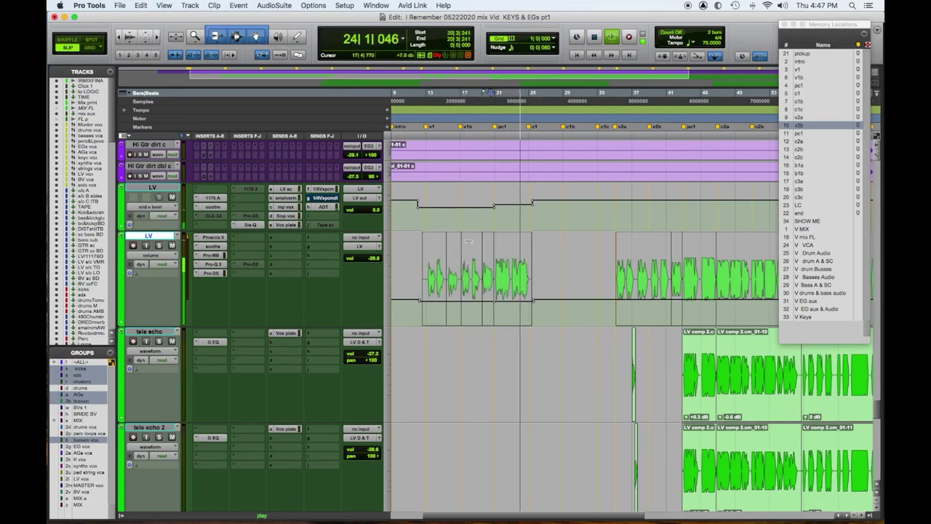
{"action": "left_click_drag", "start_coordinate": [468, 241], "coordinate": [471, 259]}
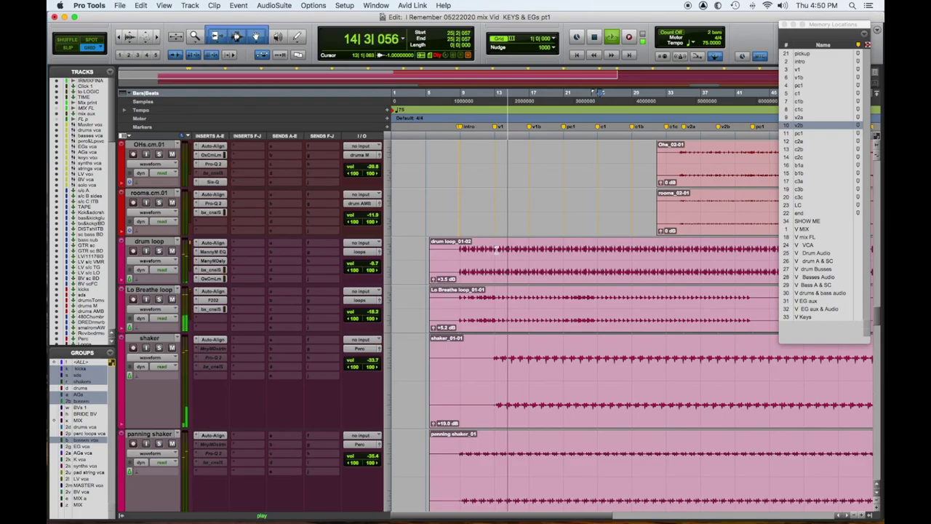
Step: Separate the drum loop and Lo Breathe loop clips over the first verse, bars 13 to 21
{"action": "left_click", "coordinate": [495, 249]}
{"action": "left_click_drag", "start_coordinate": [495, 249], "coordinate": [562, 251]}
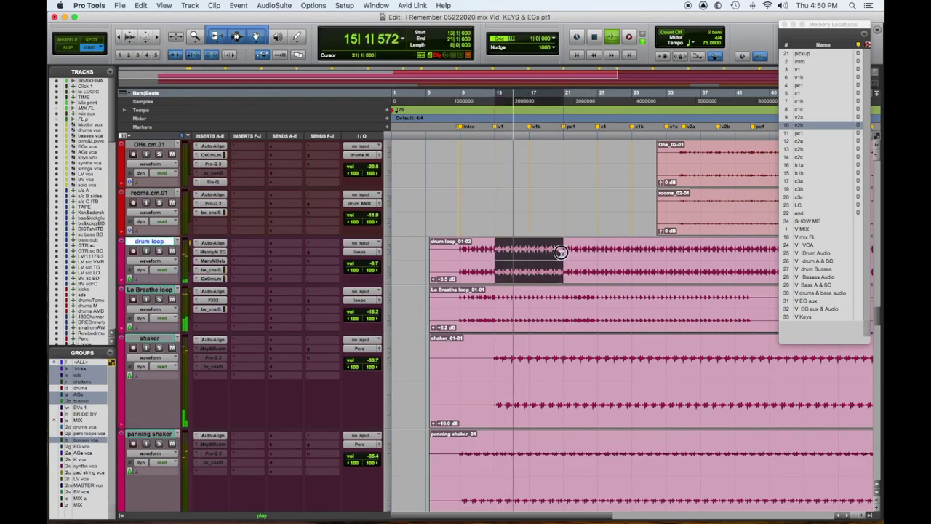
{"action": "left_click", "coordinate": [500, 309], "text": "shift"}
{"action": "key", "text": "super+e"}
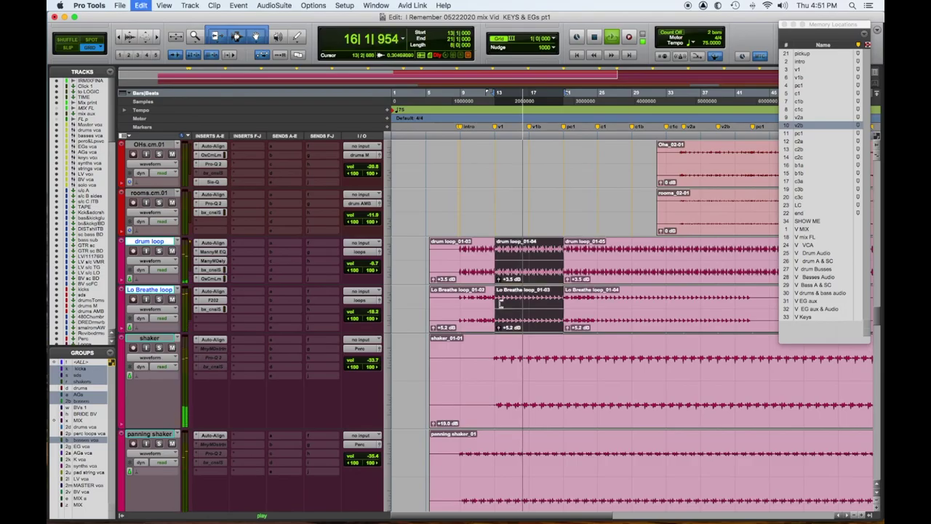
Step: Audition the verse with both loops muted, and lower their verse clip gains to +2.1 dB for drum loop and +3.1 dB for Lo Breathe loop
{"action": "left_click", "coordinate": [172, 250]}
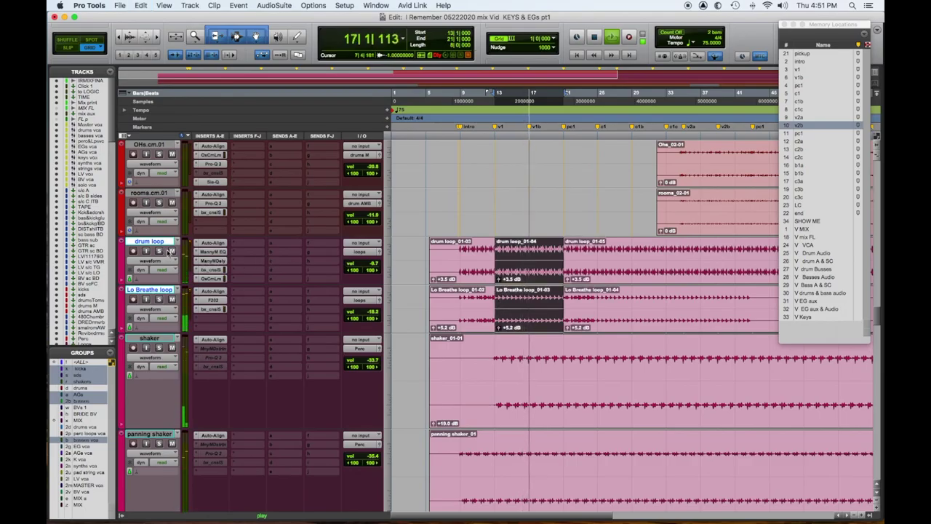
{"action": "left_click", "coordinate": [172, 299]}
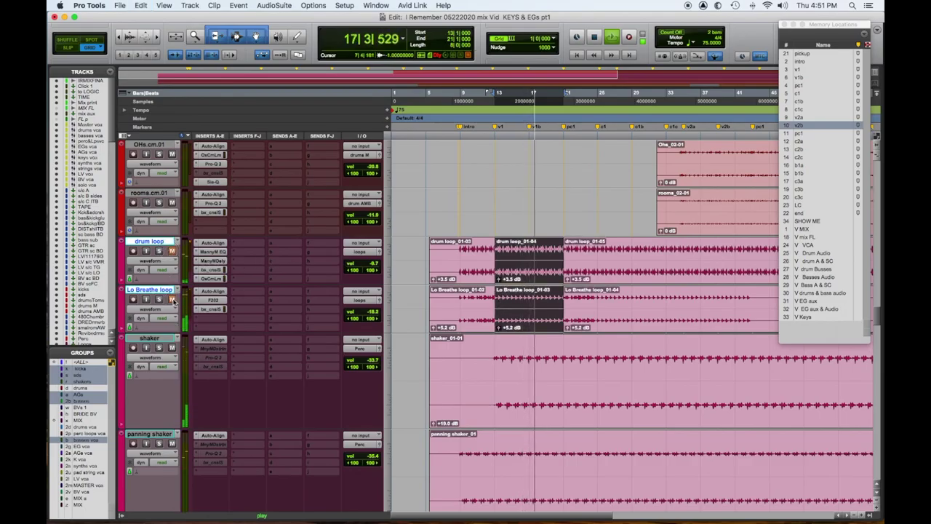
{"action": "left_click", "coordinate": [500, 281]}
{"action": "left_click_drag", "start_coordinate": [500, 281], "coordinate": [501, 294]}
{"action": "left_click_drag", "start_coordinate": [498, 329], "coordinate": [497, 348]}
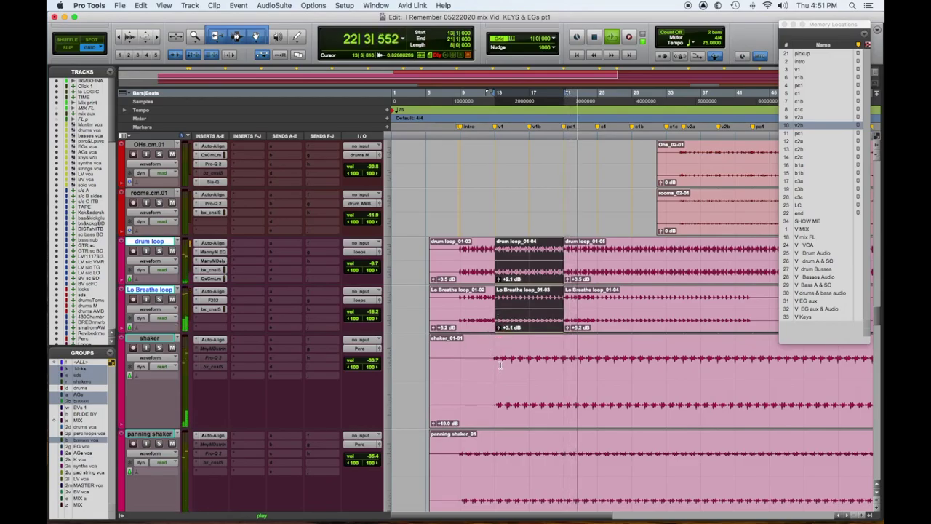
Step: Extend the bars 13 to 21 selection through the shaker, panning shaker and sticked tamb tracks, and separate their clips there
{"action": "left_click", "coordinate": [501, 365], "text": "shift"}
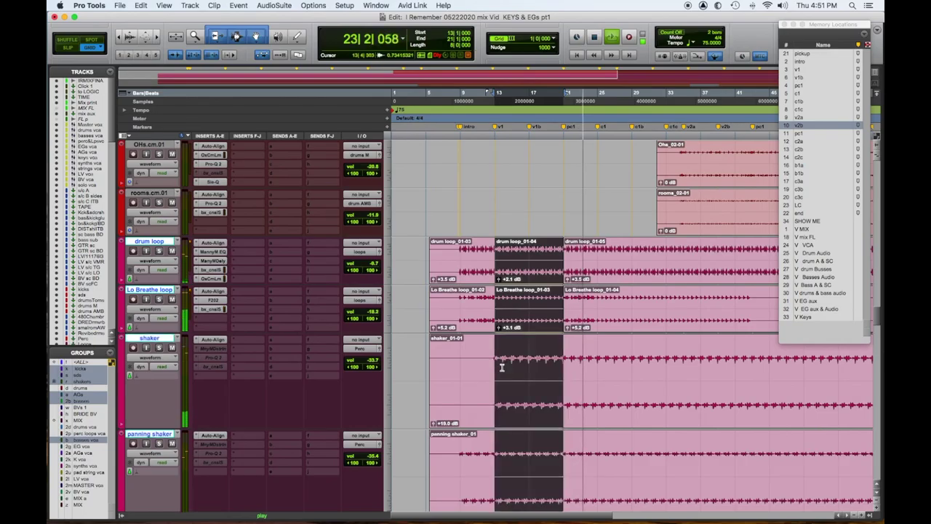
{"action": "scroll", "coordinate": [502, 368], "scroll_direction": "down", "scroll_amount": 3}
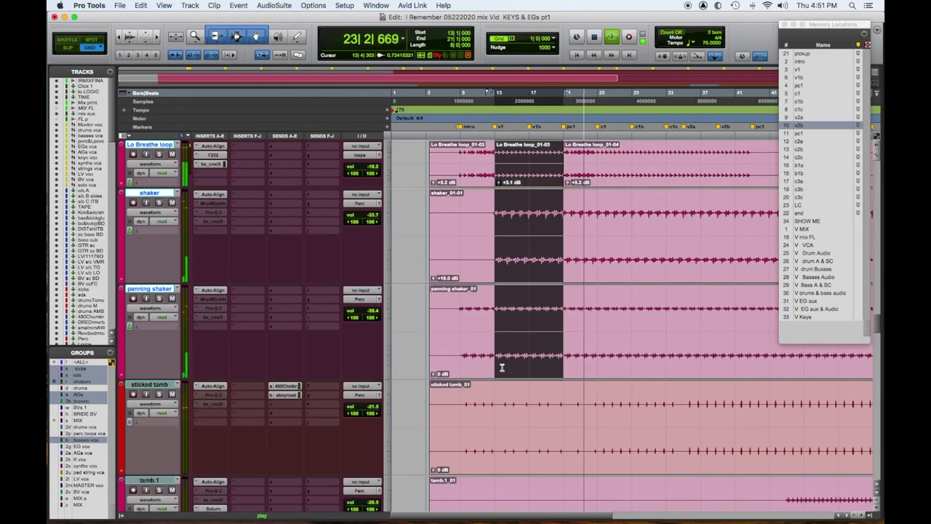
{"action": "left_click", "coordinate": [501, 416], "text": "shift"}
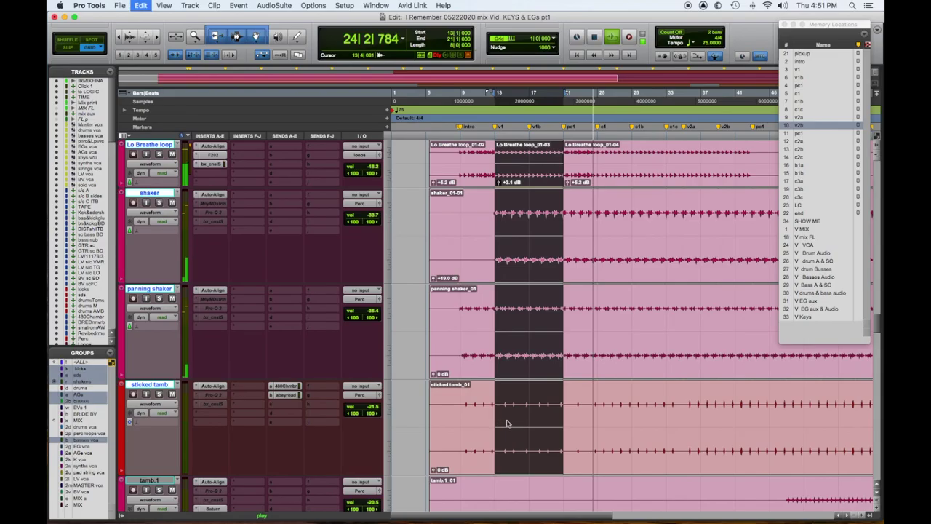
{"action": "key", "text": "super+e"}
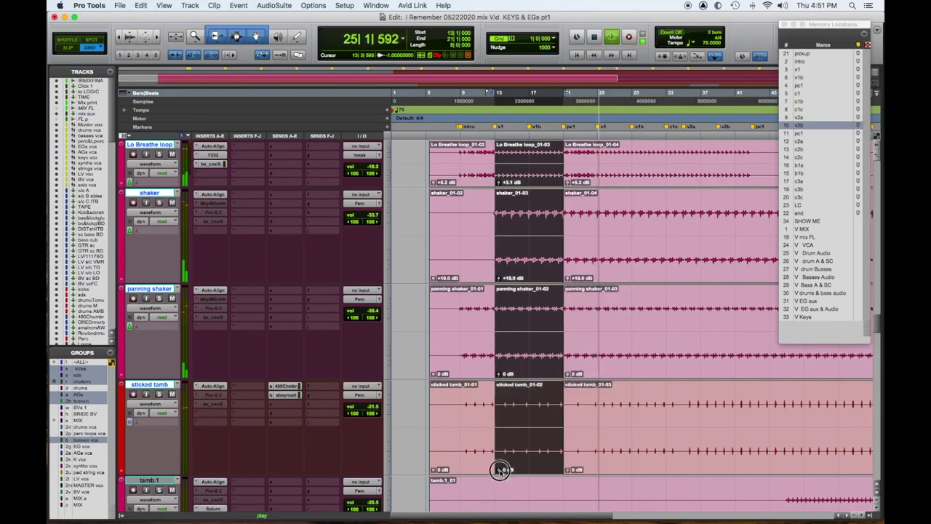
Step: Lower the sticked tamb verse clip's gain to about -4.6 dB
{"action": "left_click", "coordinate": [501, 469]}
{"action": "left_click_drag", "start_coordinate": [502, 469], "coordinate": [502, 474]}
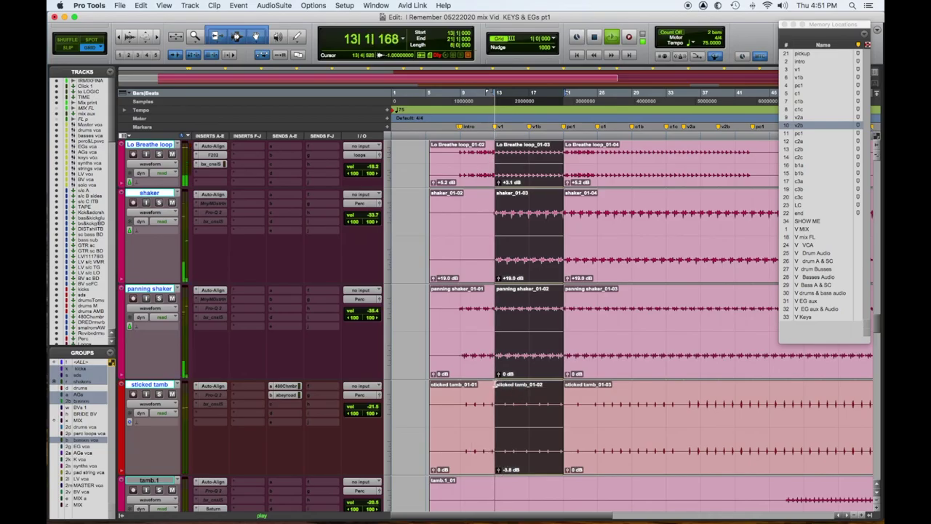
{"action": "left_click_drag", "start_coordinate": [501, 471], "coordinate": [502, 469]}
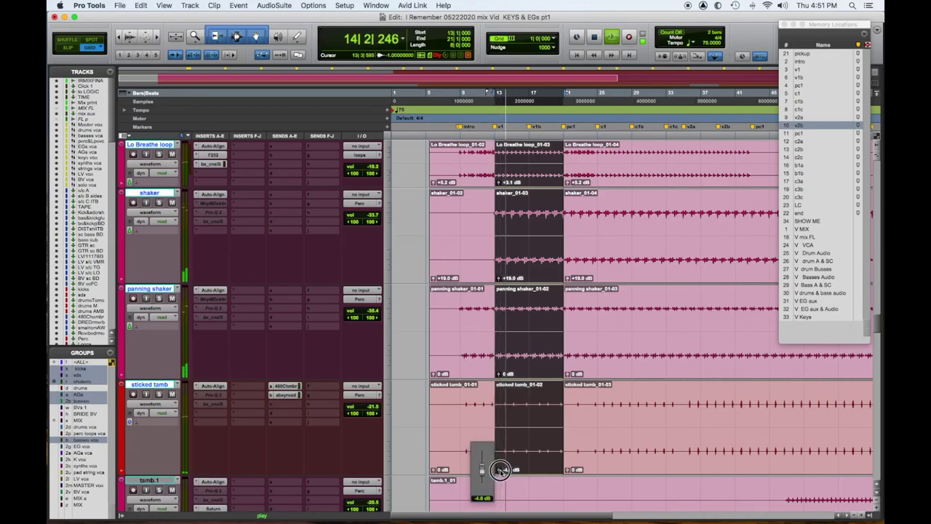
{"action": "left_click_drag", "start_coordinate": [501, 470], "coordinate": [501, 470]}
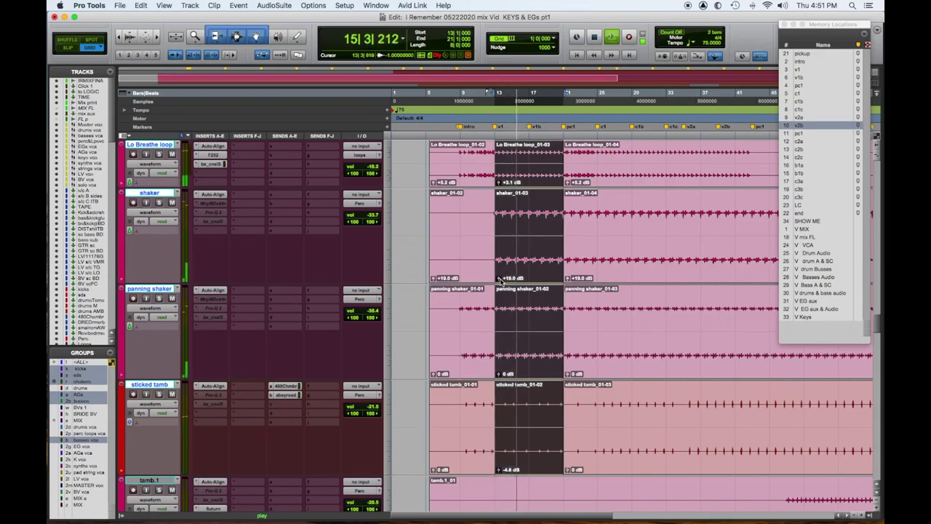
Step: Check both shakers by muting them, and lower their verse clip gains to about +16.9 dB for shaker and -1.3 dB for panning shaker
{"action": "left_click", "coordinate": [172, 202]}
{"action": "left_click", "coordinate": [172, 296]}
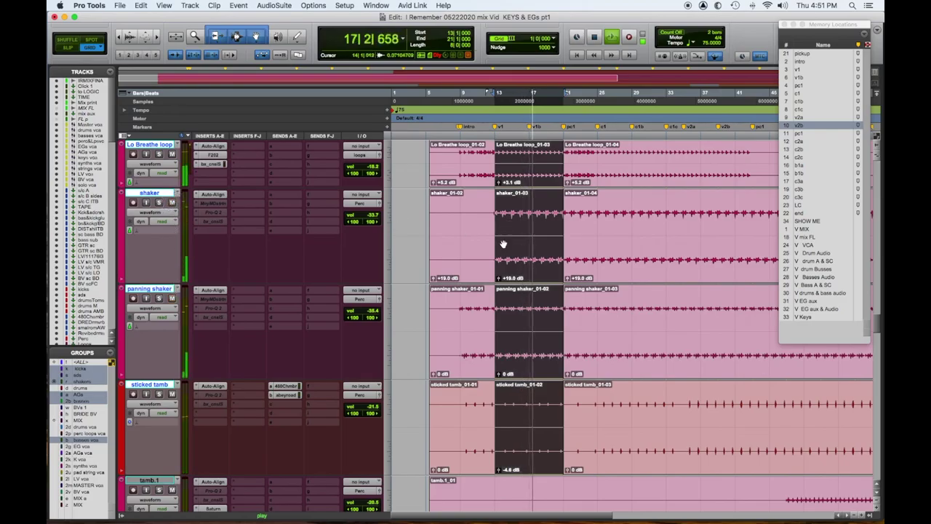
{"action": "left_click_drag", "start_coordinate": [498, 278], "coordinate": [499, 300]}
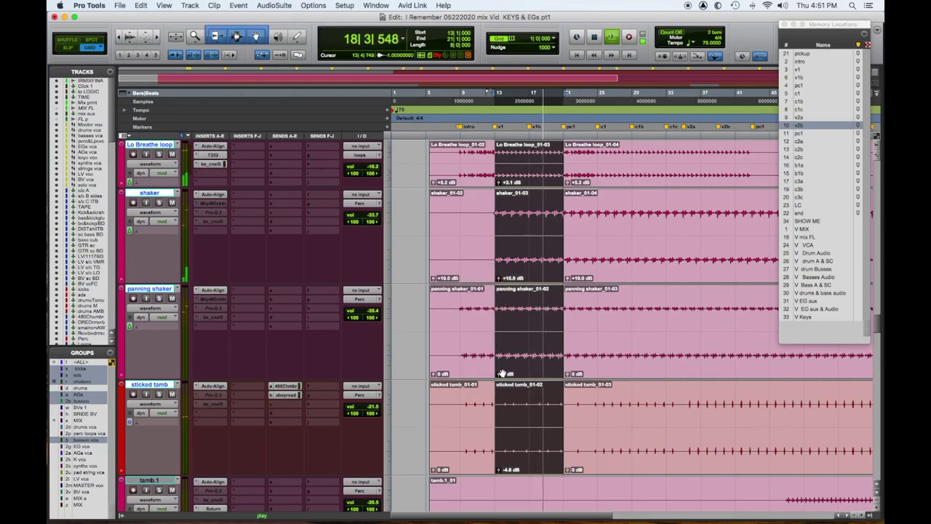
{"action": "left_click_drag", "start_coordinate": [501, 374], "coordinate": [502, 377]}
{"action": "scroll", "coordinate": [526, 284], "scroll_direction": "up", "scroll_amount": 2}
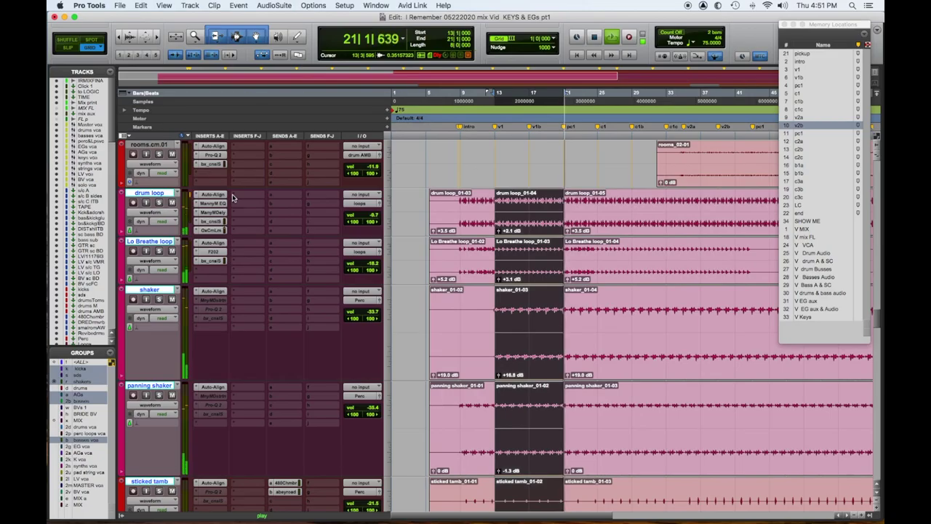
Step: Separate the treated EP and soft PAD clips across bars 13 to 21, and set their gains to +3.9 dB and +3.5 dB
{"action": "key", "text": "space"}
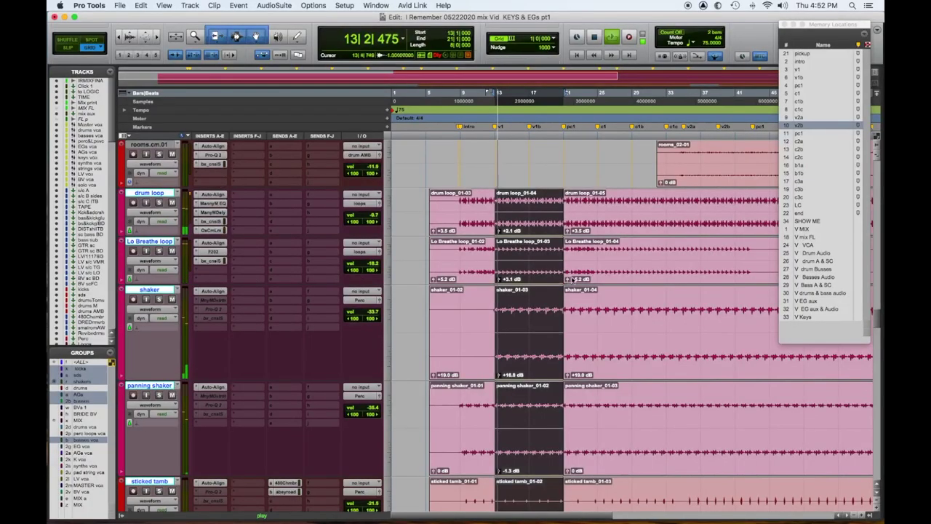
{"action": "scroll", "coordinate": [552, 315], "scroll_direction": "down", "scroll_amount": 15}
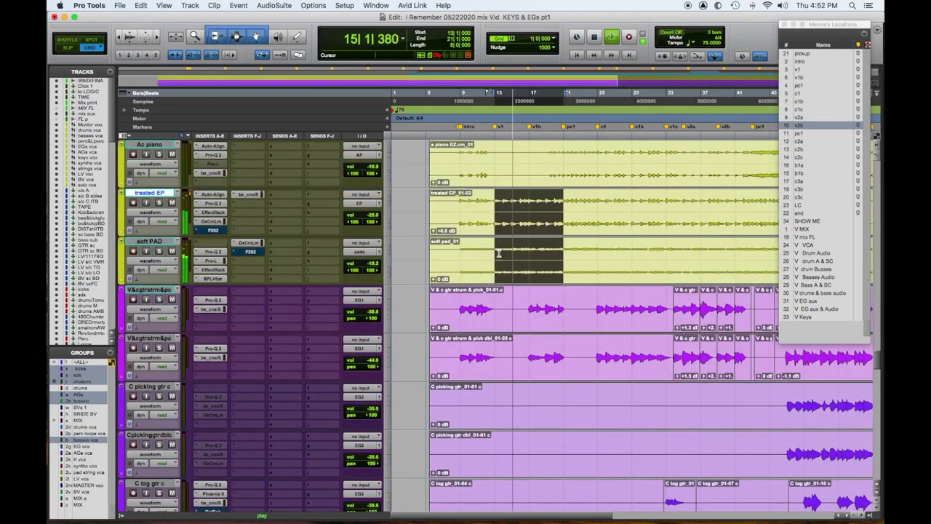
{"action": "key", "text": "super+e"}
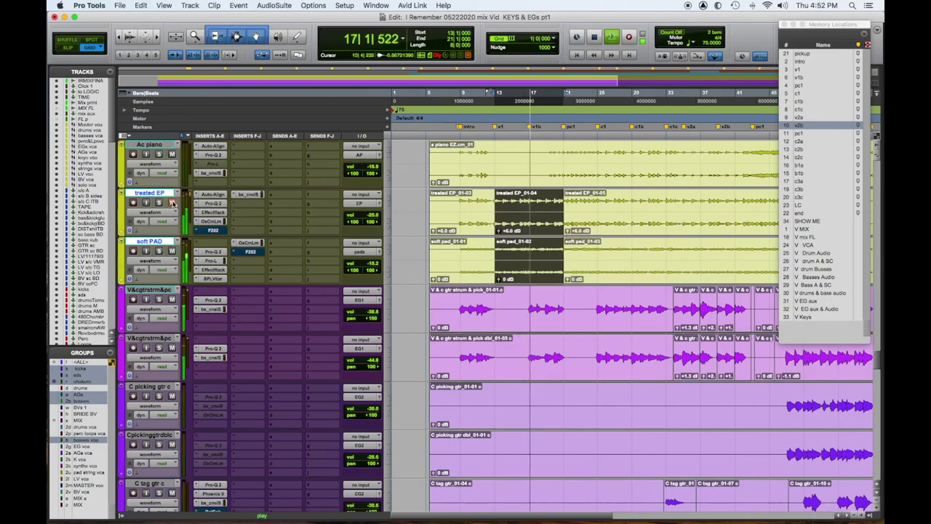
{"action": "left_click", "coordinate": [172, 202]}
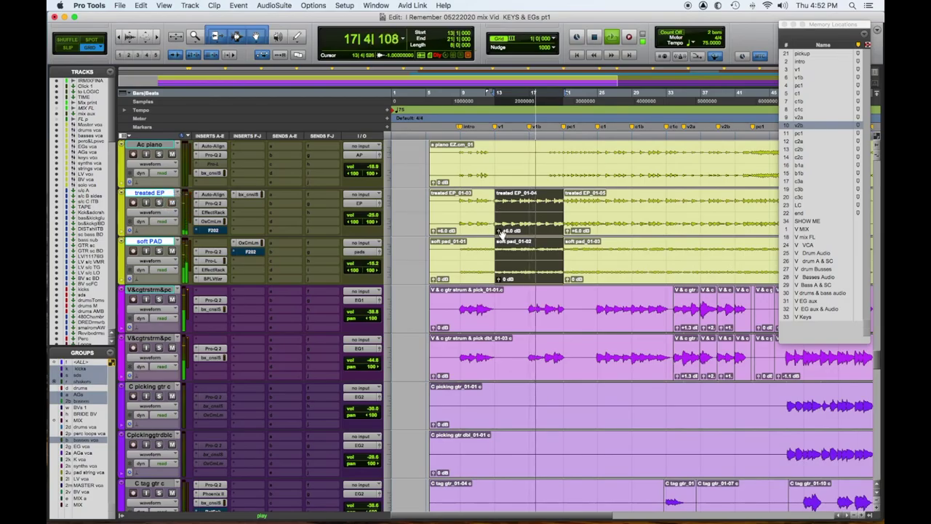
{"action": "left_click_drag", "start_coordinate": [499, 231], "coordinate": [501, 278]}
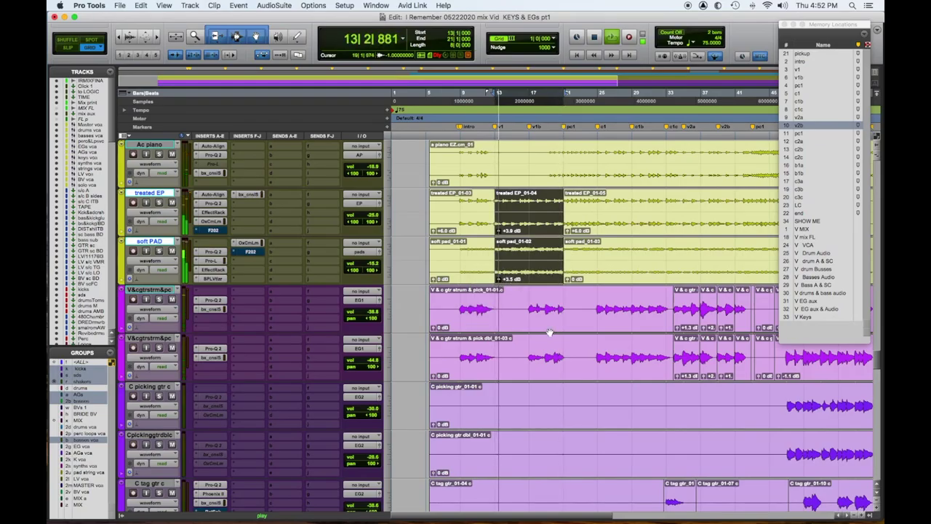
Step: Separate the two verse strum-and-pick guitar clips across bars 14 to 22
{"action": "left_click", "coordinate": [505, 294]}
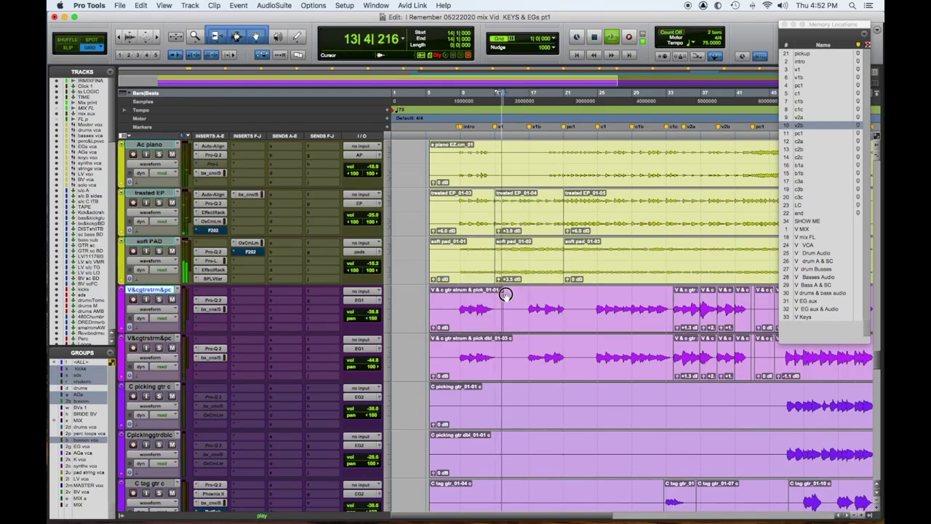
{"action": "left_click", "coordinate": [571, 304], "text": "shift"}
{"action": "left_click", "coordinate": [575, 349], "text": "shift"}
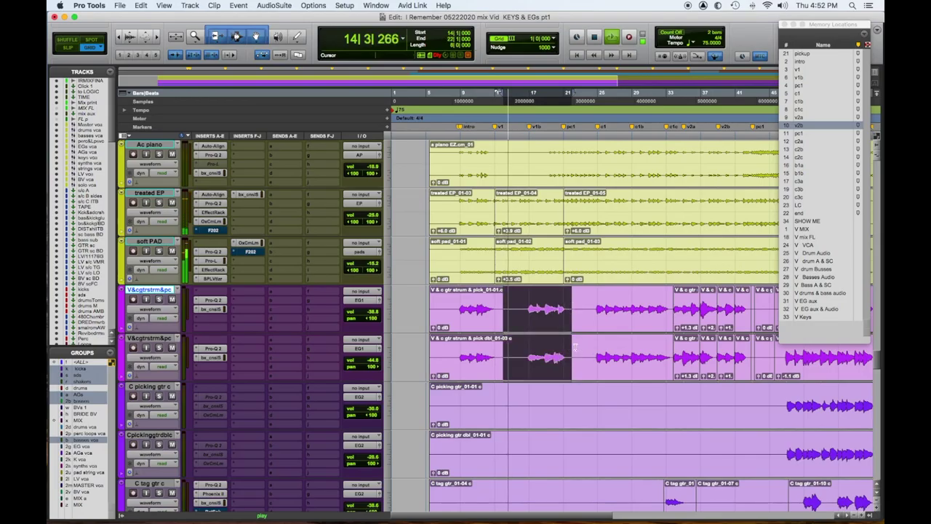
{"action": "key", "text": "super+m"}
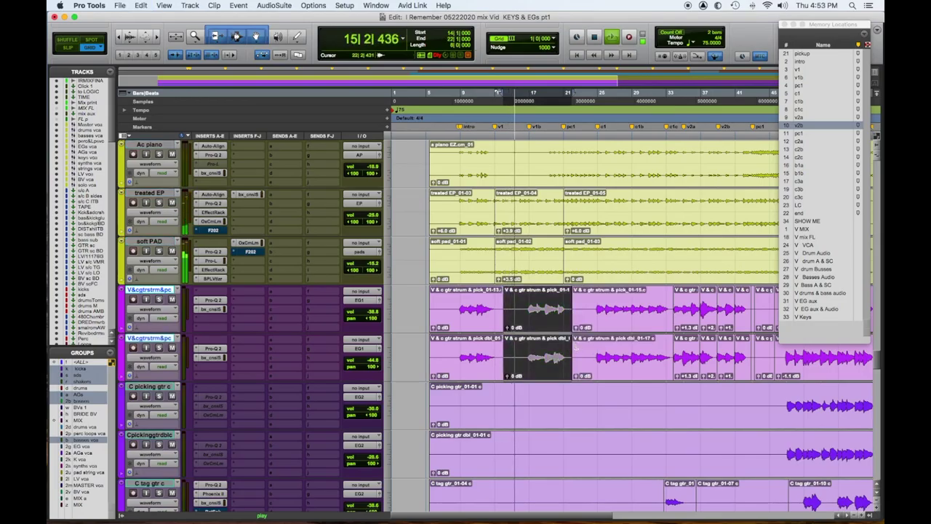
Step: Lower the treated EP verse clip's gain to +3.1 dB, and reduce the gains of both separated strum-and-pick guitar clips
{"action": "left_click", "coordinate": [498, 232]}
{"action": "left_click_drag", "start_coordinate": [500, 233], "coordinate": [500, 240]}
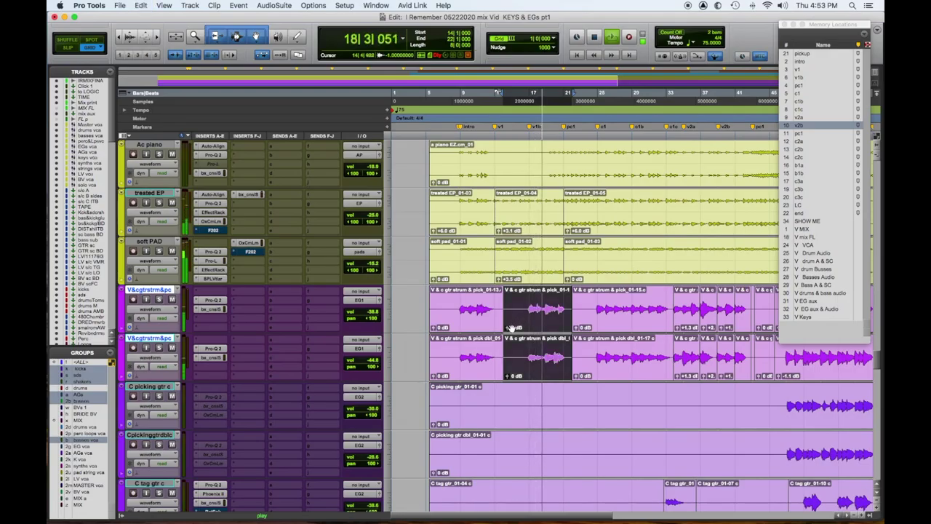
{"action": "left_click_drag", "start_coordinate": [508, 329], "coordinate": [508, 334]}
{"action": "left_click_drag", "start_coordinate": [507, 377], "coordinate": [508, 381]}
Step: Separate the Ac piano clip from bar 18 to 21, and lower its gain to about -2.8 dB
{"action": "left_click_drag", "start_coordinate": [537, 153], "coordinate": [564, 153]}
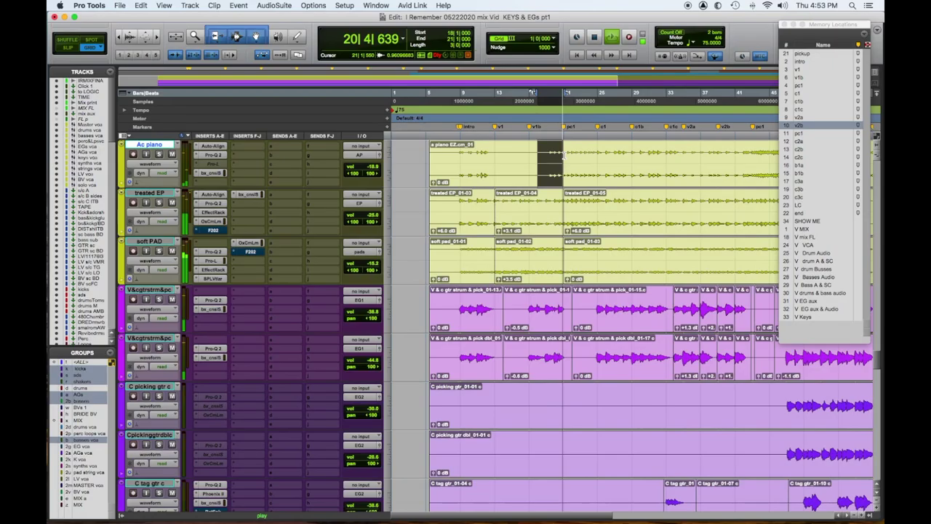
{"action": "key", "text": "super+e"}
{"action": "left_click_drag", "start_coordinate": [542, 183], "coordinate": [542, 190]}
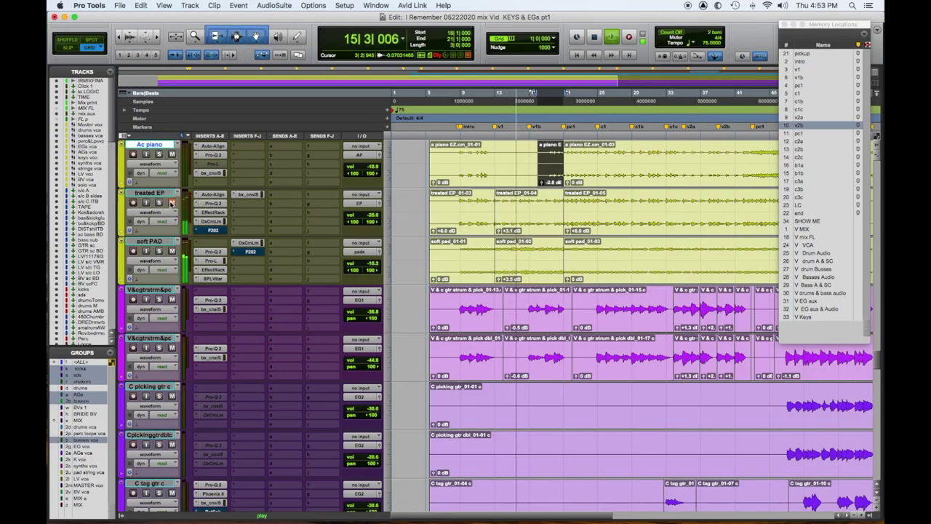
Step: Lower the verse clip gains to +2.1 dB for treated EP and +2.8 dB for soft PAD, checking the pad by muting it
{"action": "left_click_drag", "start_coordinate": [499, 230], "coordinate": [499, 247]}
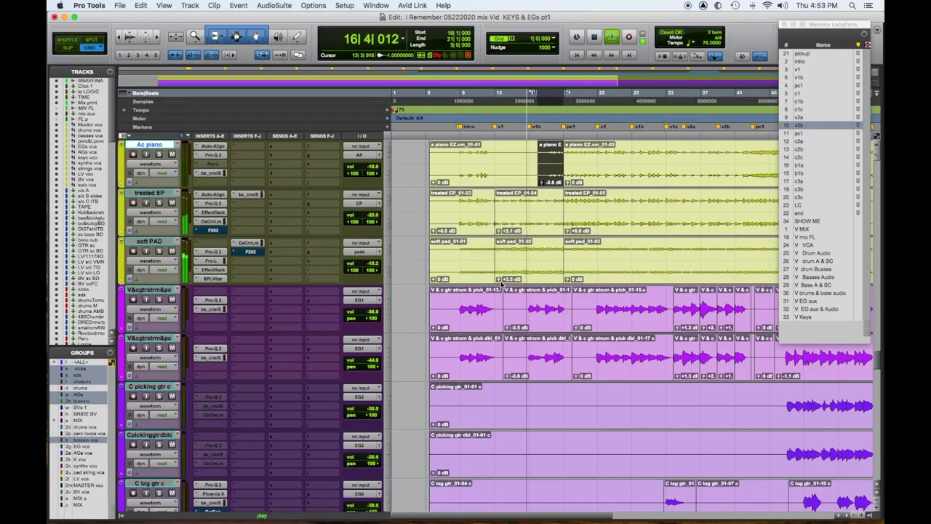
{"action": "left_click_drag", "start_coordinate": [501, 281], "coordinate": [500, 280]}
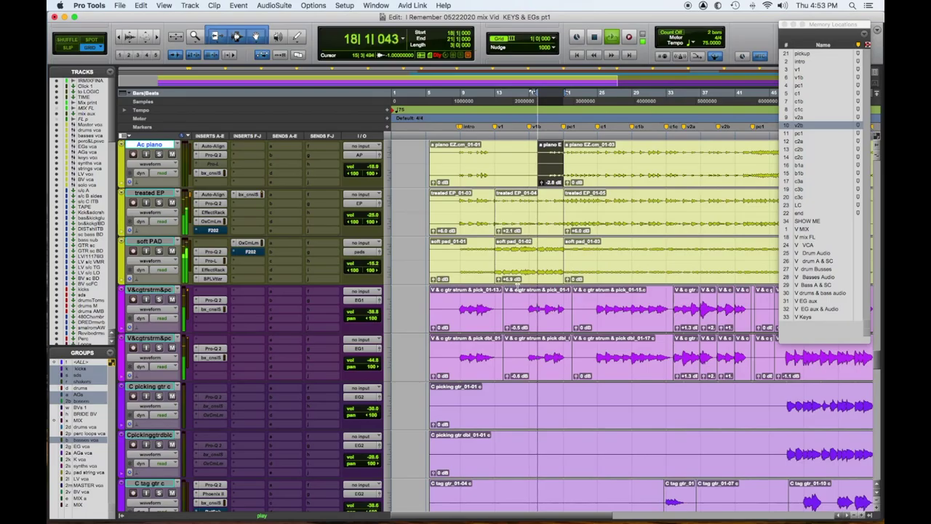
{"action": "scroll", "coordinate": [509, 284], "scroll_direction": "down", "scroll_amount": 2}
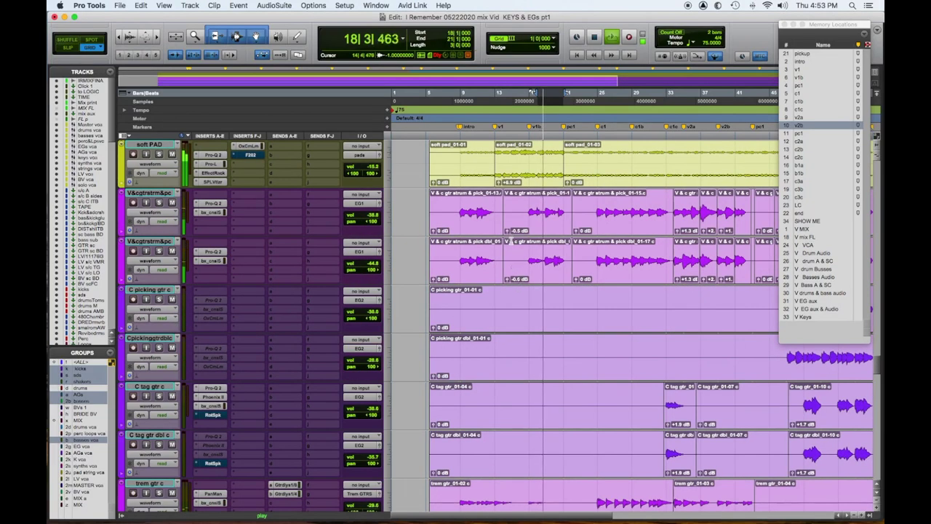
{"action": "scroll", "coordinate": [173, 246], "scroll_direction": "up", "scroll_amount": 2}
{"action": "left_click", "coordinate": [173, 251]}
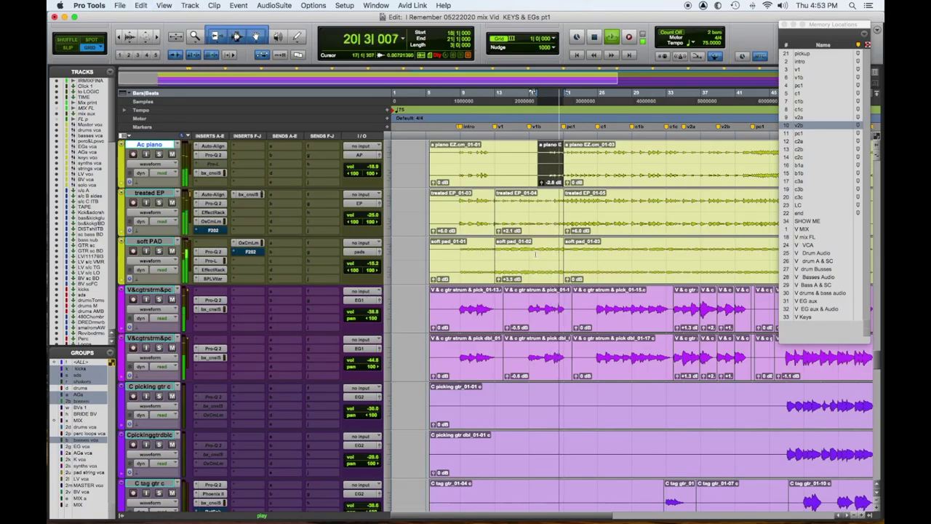
{"action": "left_click", "coordinate": [500, 280]}
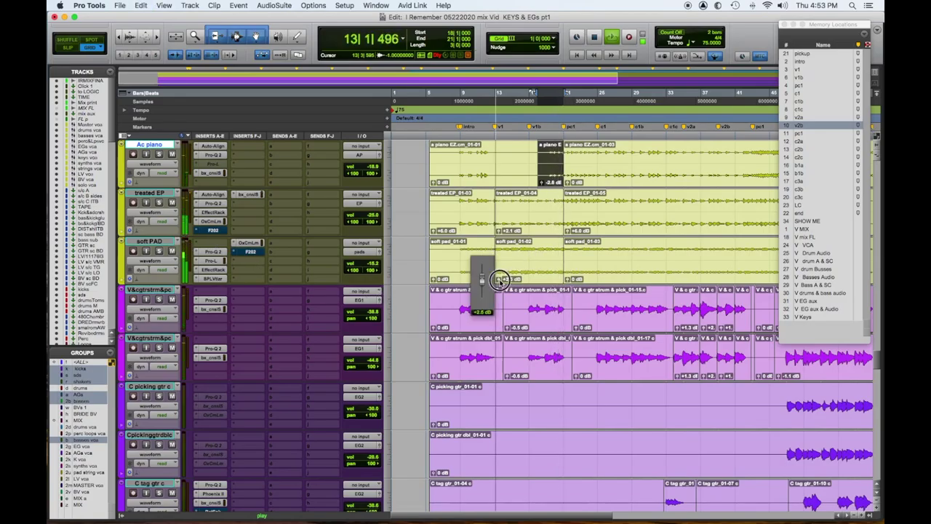
Step: Separate the trem gtr clip across bars 16 to 21, and raise its gain to about +10.3 dB
{"action": "scroll", "coordinate": [510, 291], "scroll_direction": "up", "scroll_amount": 3}
{"action": "scroll", "coordinate": [517, 298], "scroll_direction": "down", "scroll_amount": 10}
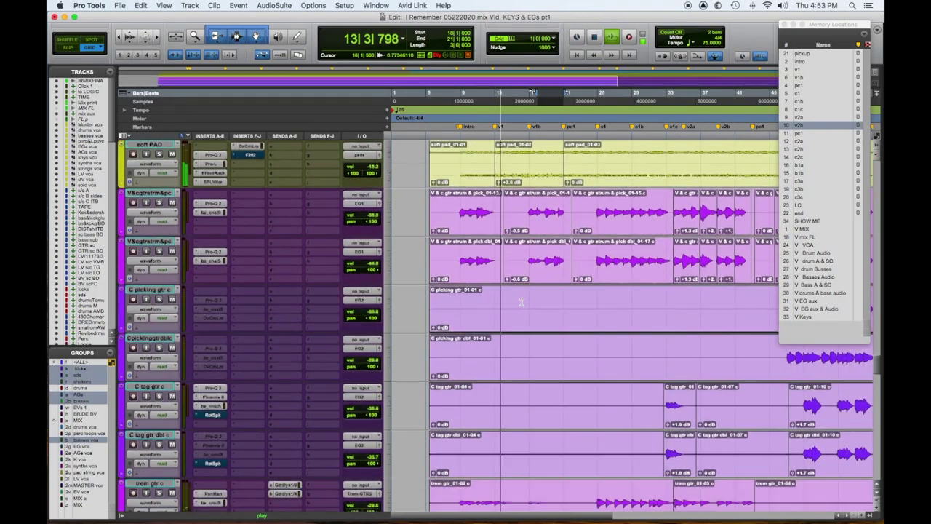
{"action": "scroll", "coordinate": [521, 302], "scroll_direction": "down", "scroll_amount": 1}
{"action": "left_click_drag", "start_coordinate": [518, 253], "coordinate": [564, 254]}
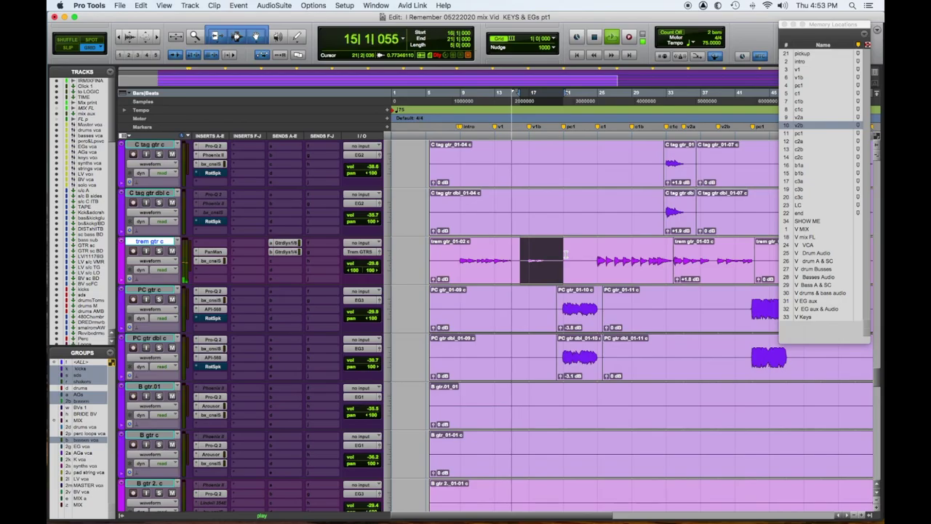
{"action": "key", "text": "super+e"}
{"action": "left_click_drag", "start_coordinate": [524, 276], "coordinate": [525, 273]}
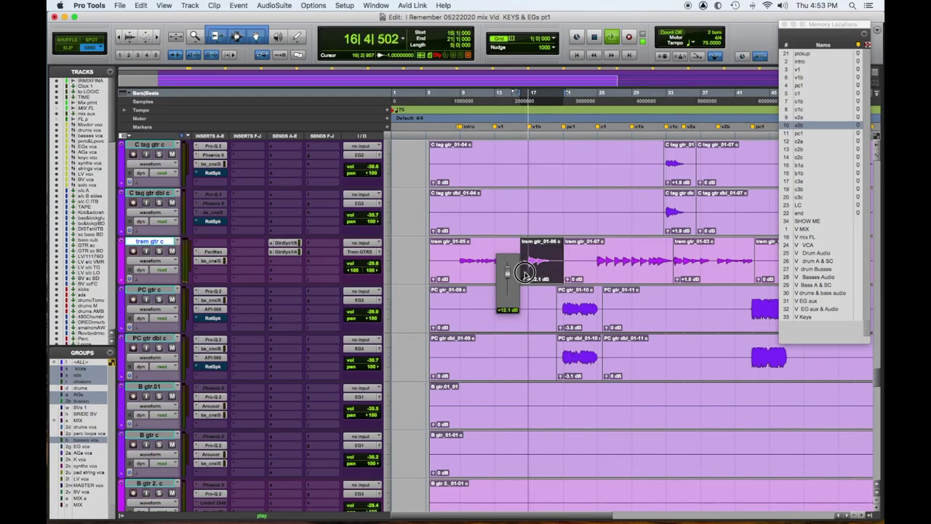
{"action": "mouse_move", "coordinate": [525, 274]}
{"action": "left_mouse_down"}
{"action": "mouse_move", "coordinate": [527, 261]}
{"action": "mouse_move", "coordinate": [529, 275]}
{"action": "left_mouse_up"}
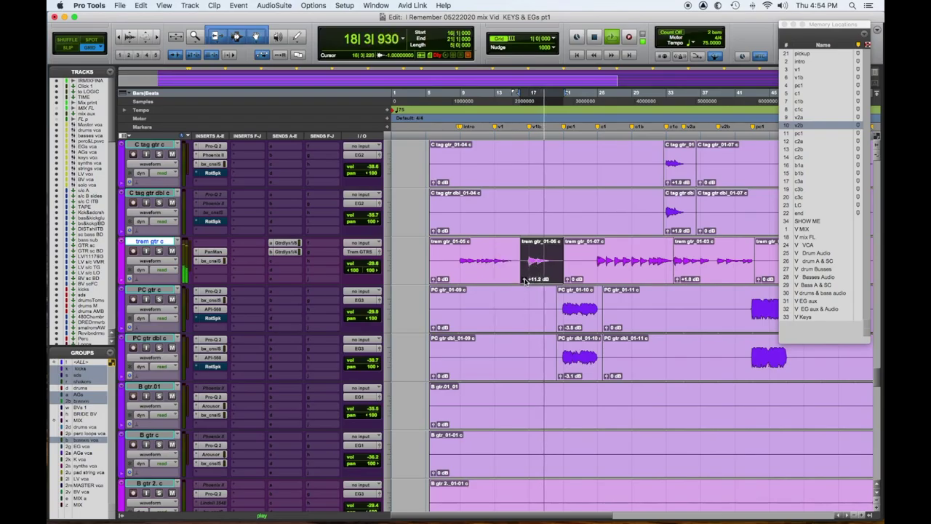
{"action": "left_click_drag", "start_coordinate": [528, 275], "coordinate": [525, 281]}
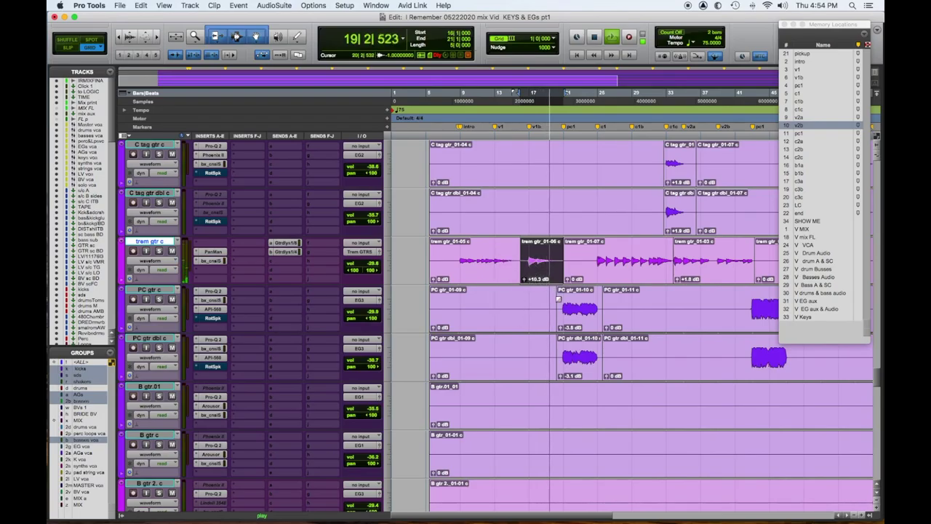
Step: Lower the verse clip gains to about -1.7 dB for Lo Breathe loop and about -0.9 dB for drum loop
{"action": "scroll", "coordinate": [558, 297], "scroll_direction": "up", "scroll_amount": 2}
{"action": "scroll", "coordinate": [558, 297], "scroll_direction": "up", "scroll_amount": 6}
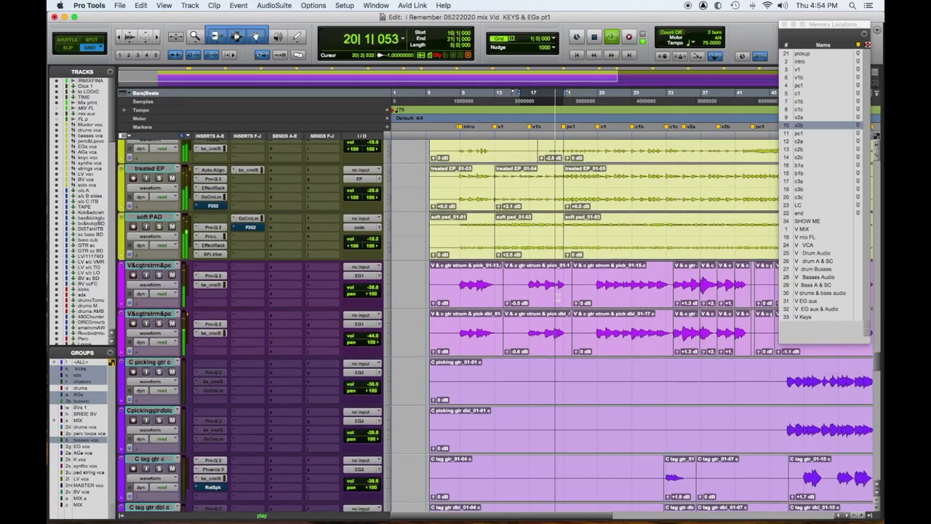
{"action": "scroll", "coordinate": [558, 297], "scroll_direction": "up", "scroll_amount": 1}
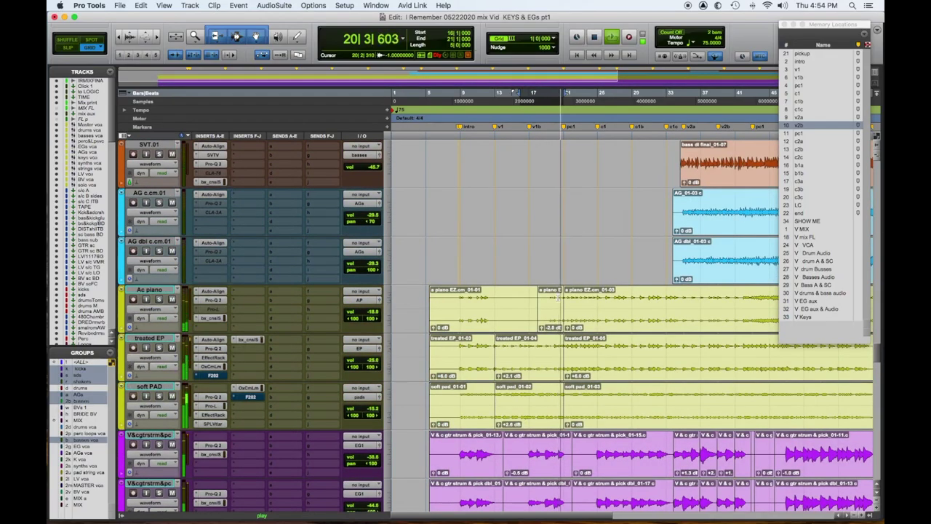
{"action": "scroll", "coordinate": [558, 297], "scroll_direction": "up", "scroll_amount": 2}
{"action": "scroll", "coordinate": [558, 297], "scroll_direction": "up", "scroll_amount": 3}
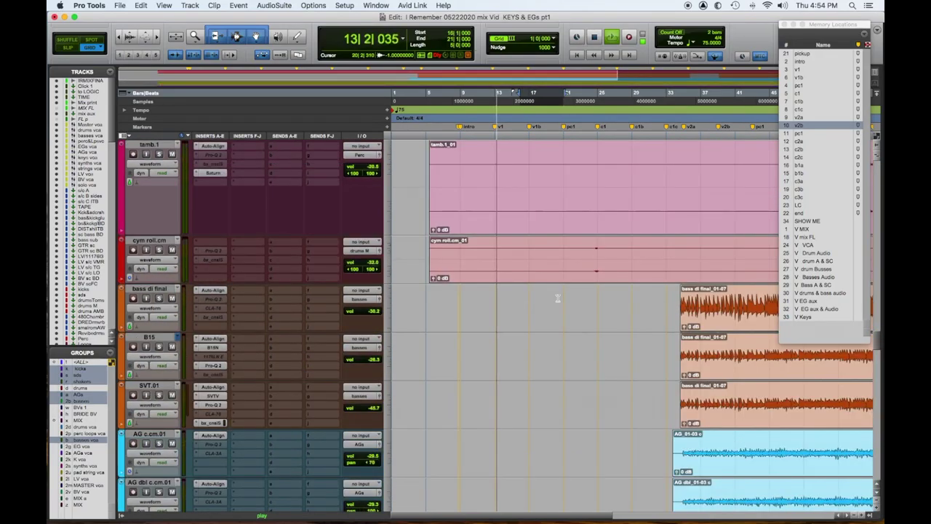
{"action": "scroll", "coordinate": [558, 297], "scroll_direction": "up", "scroll_amount": 3}
{"action": "scroll", "coordinate": [558, 297], "scroll_direction": "up", "scroll_amount": 2}
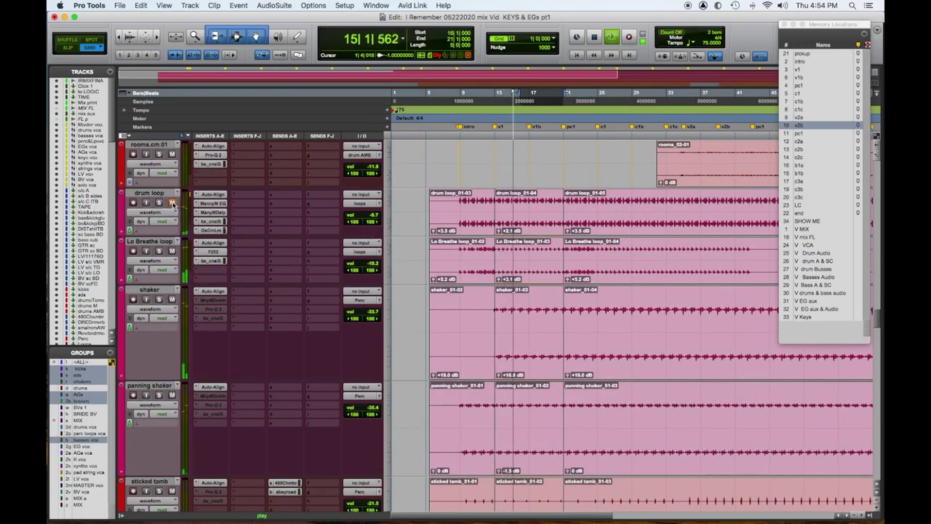
{"action": "left_click", "coordinate": [499, 278]}
{"action": "left_click_drag", "start_coordinate": [499, 278], "coordinate": [500, 318]}
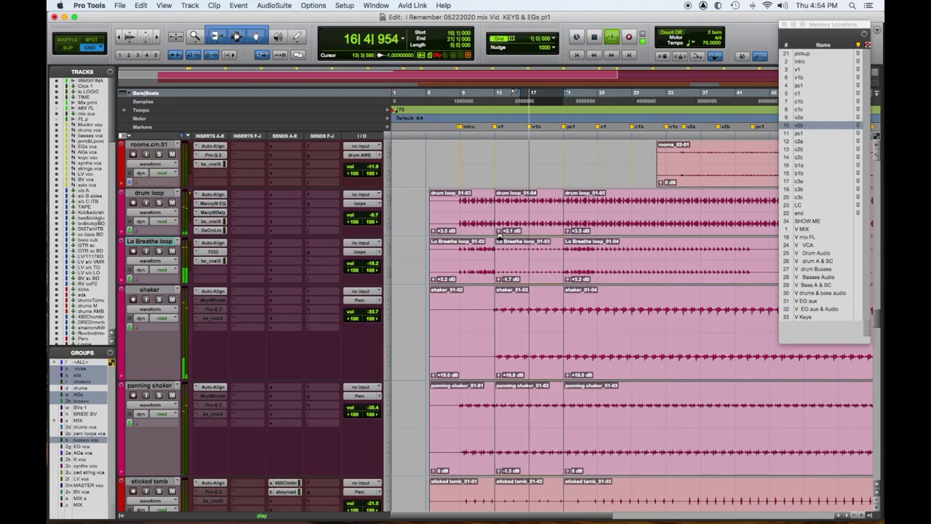
{"action": "left_click", "coordinate": [500, 232]}
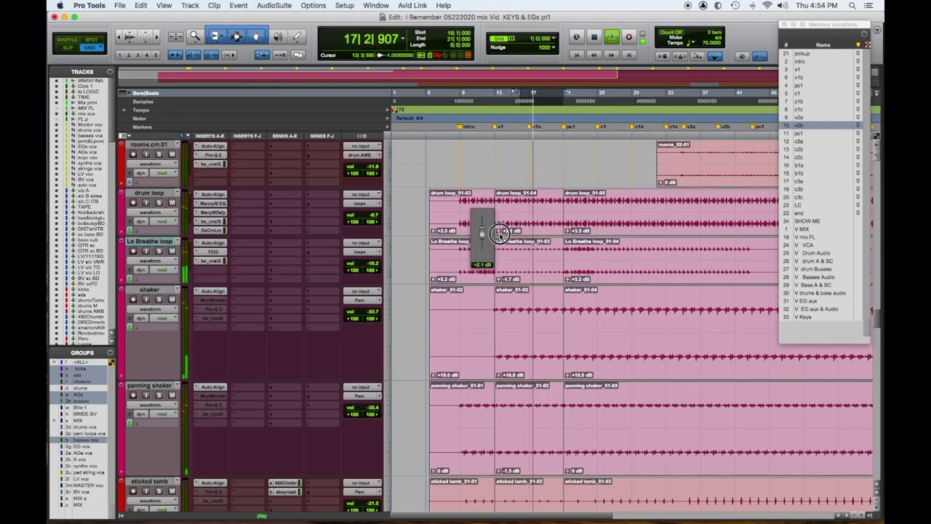
{"action": "left_click_drag", "start_coordinate": [500, 233], "coordinate": [500, 235]}
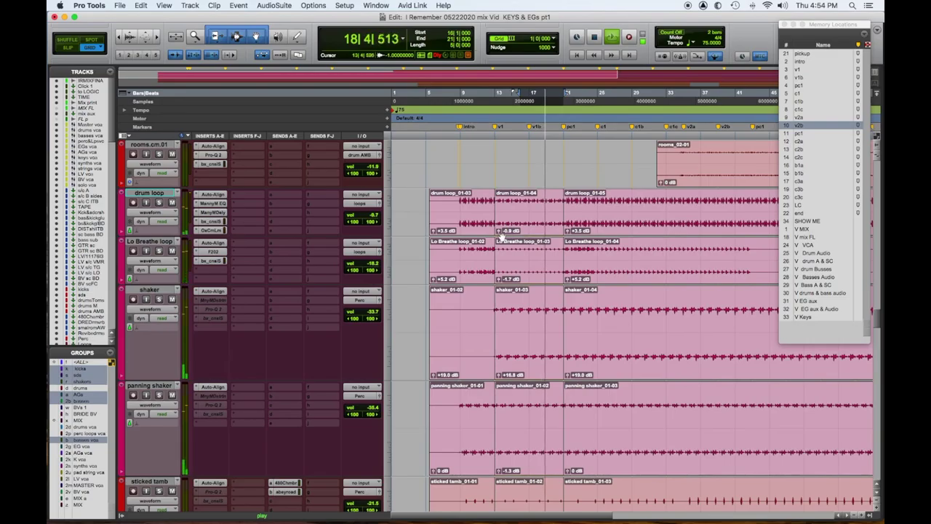
{"action": "left_click_drag", "start_coordinate": [500, 235], "coordinate": [500, 234]}
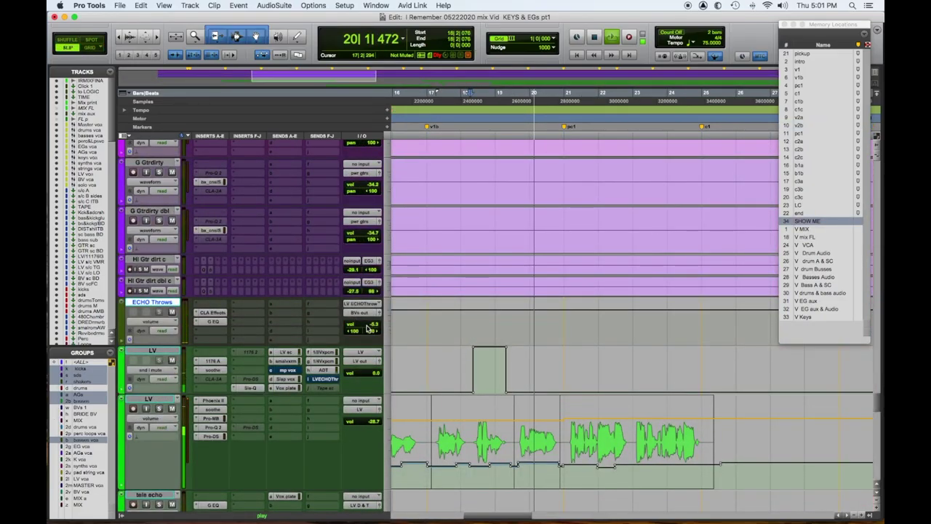
Step: Stop playback and examine the CLA Effects and G EQ settings on the ECHO Throws track
{"action": "key", "text": "space"}
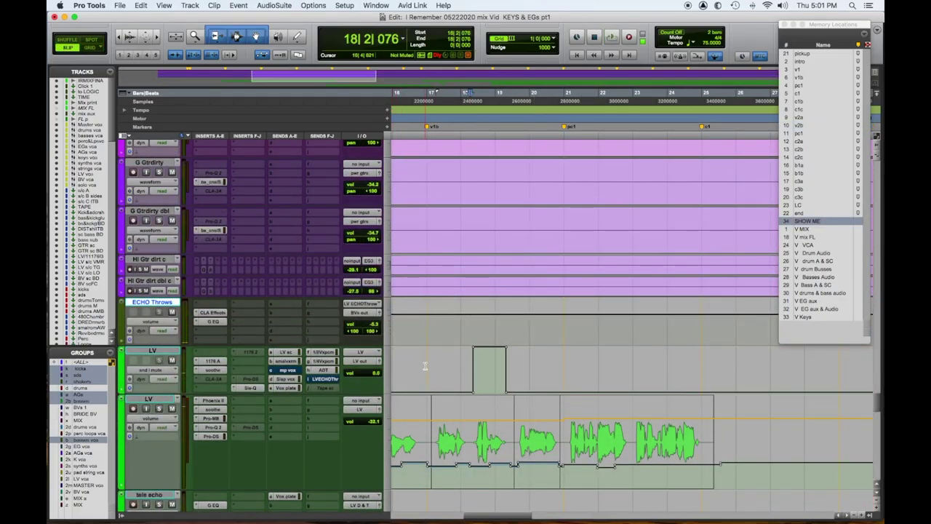
{"action": "left_click", "coordinate": [213, 313]}
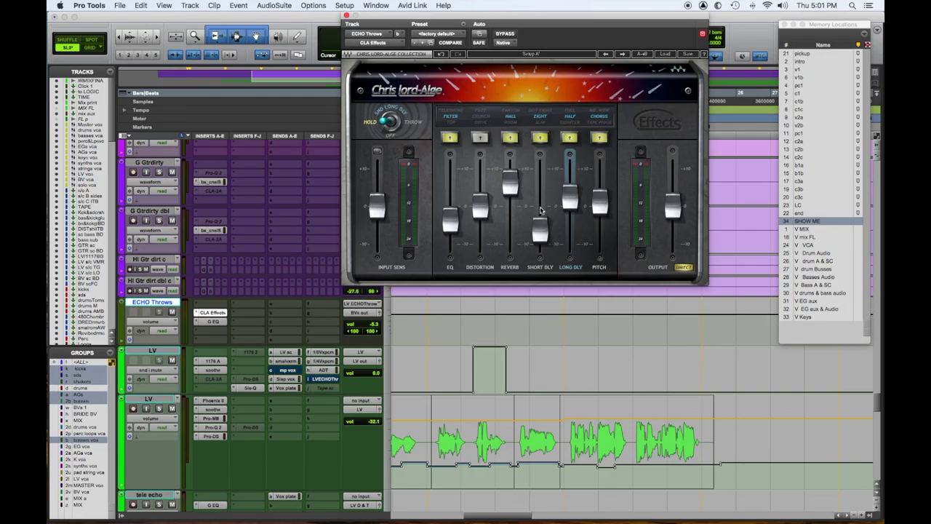
{"action": "left_click", "coordinate": [208, 322]}
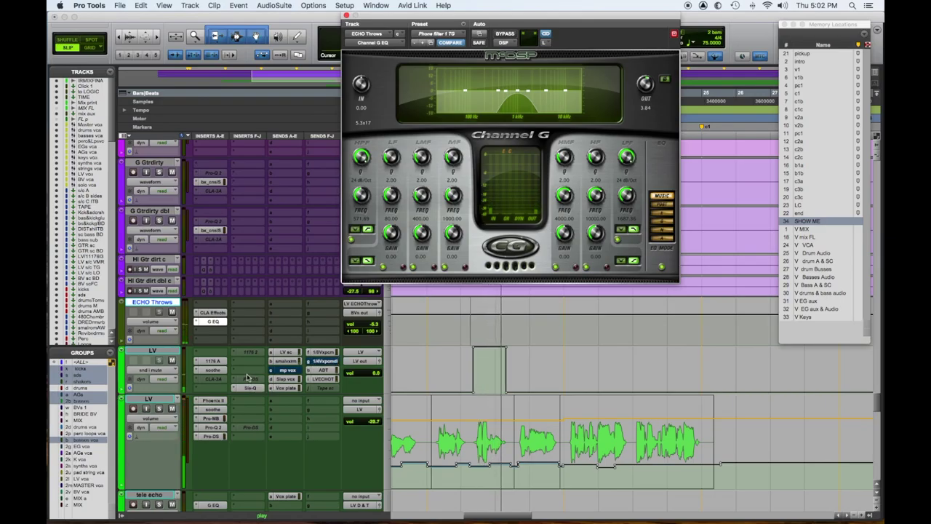
Step: Show the LV ECHO Throw send's level automation on the LV aux track, and select the end of the vocal phrase around bar 19
{"action": "left_click", "coordinate": [154, 370]}
{"action": "mouse_move", "coordinate": [187, 371]}
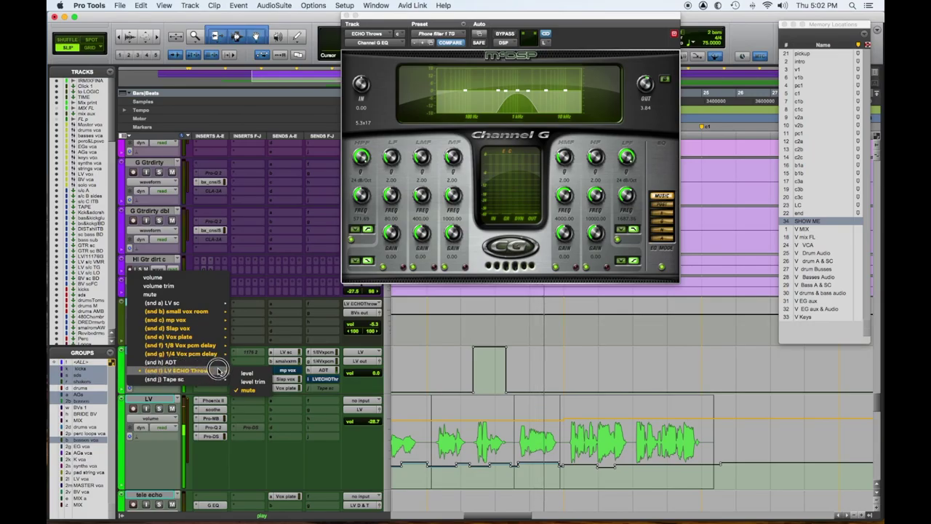
{"action": "left_click", "coordinate": [247, 390]}
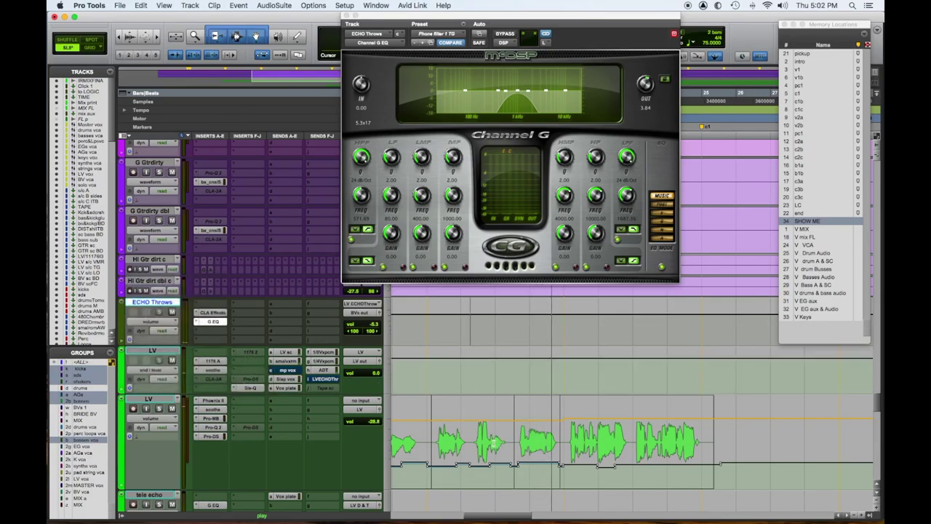
{"action": "left_click_drag", "start_coordinate": [486, 437], "coordinate": [510, 437]}
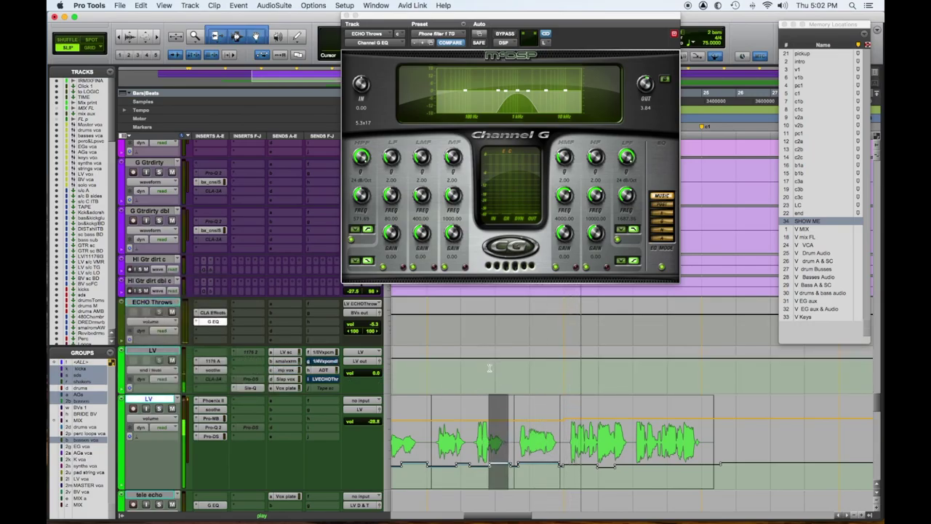
Step: Raise the LV ECHO Throw send level over the vocal phrase end around bar 19, and audition the throw from about bar 17
{"action": "left_click", "coordinate": [490, 369]}
{"action": "left_click_drag", "start_coordinate": [492, 370], "coordinate": [502, 350]}
{"action": "left_click", "coordinate": [473, 369]}
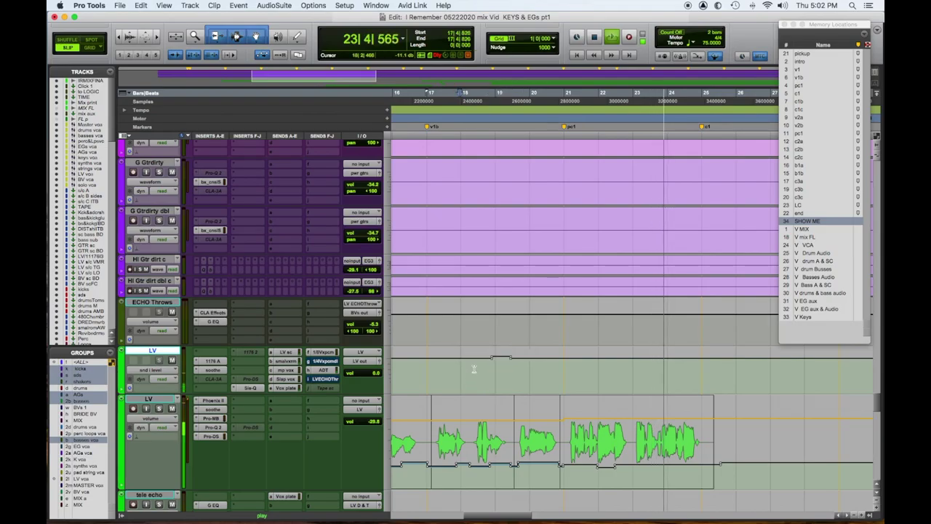
{"action": "key", "text": "space"}
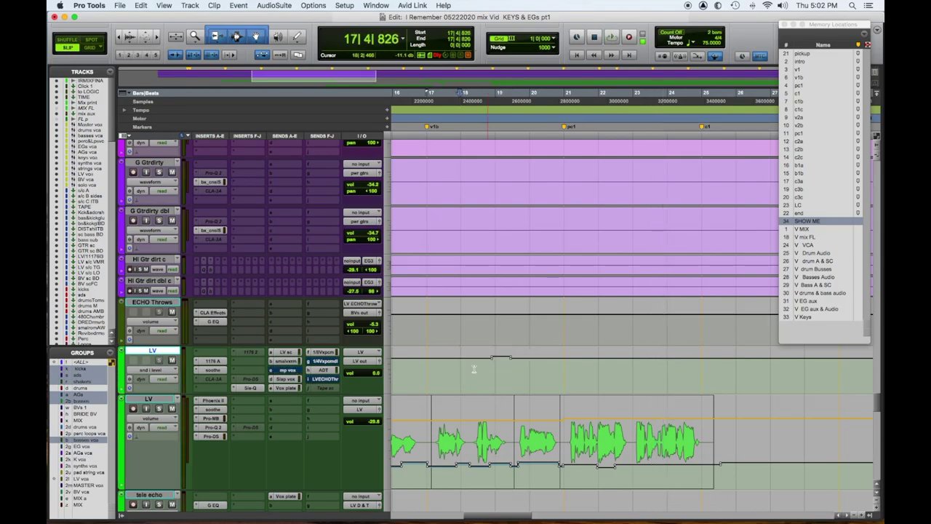
{"action": "key", "text": "space"}
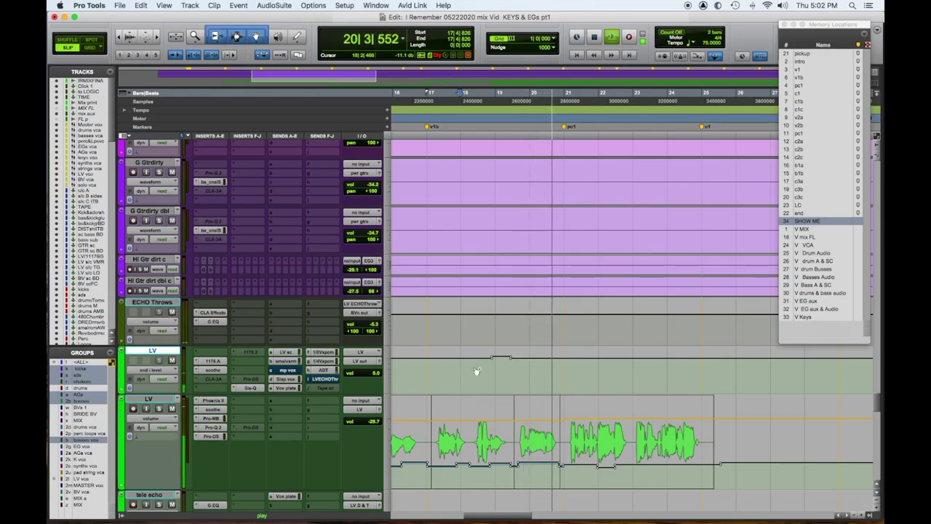
Step: Save the session as a new version named "I Remember 05222020 mix Vid LV pt1"
{"action": "key", "text": "super+bracketleft"}
{"action": "key", "text": "super+bracketleft"}
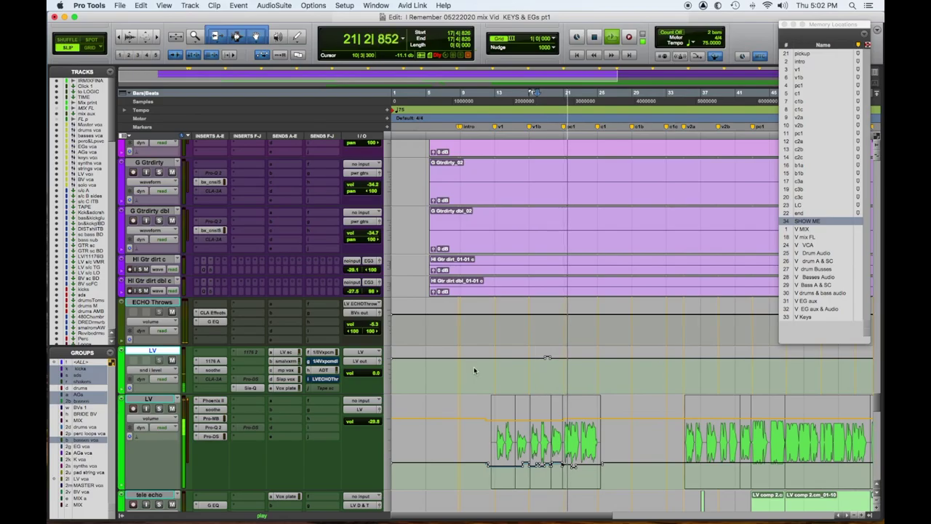
{"action": "key", "text": "super+shift+s"}
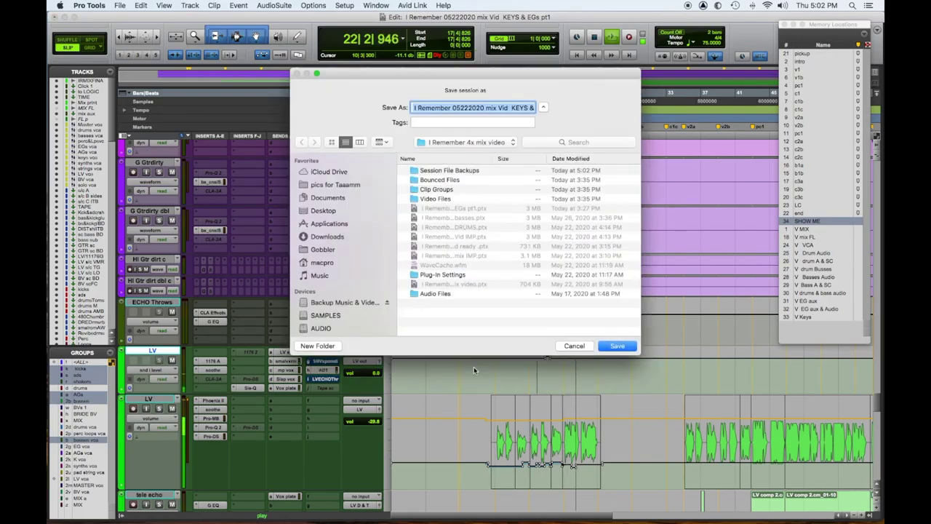
{"action": "key", "text": "BackSpace"}
{"action": "key", "text": "BackSpace"}
{"action": "key", "text": "BackSpace"}
{"action": "key", "text": "BackSpace"}
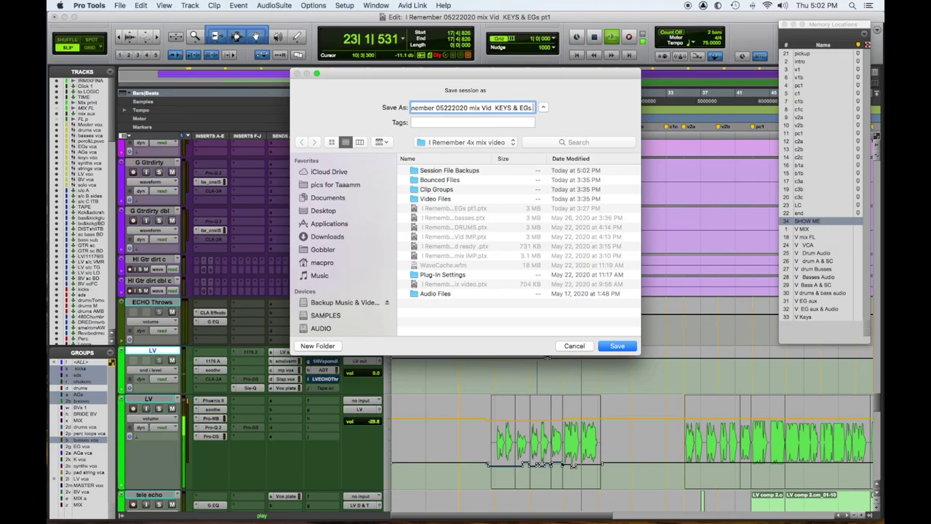
{"action": "key", "text": "BackSpace"}
{"action": "key", "text": "BackSpace"}
{"action": "key", "text": "BackSpace"}
{"action": "key", "text": "BackSpace"}
{"action": "key", "text": "BackSpace"}
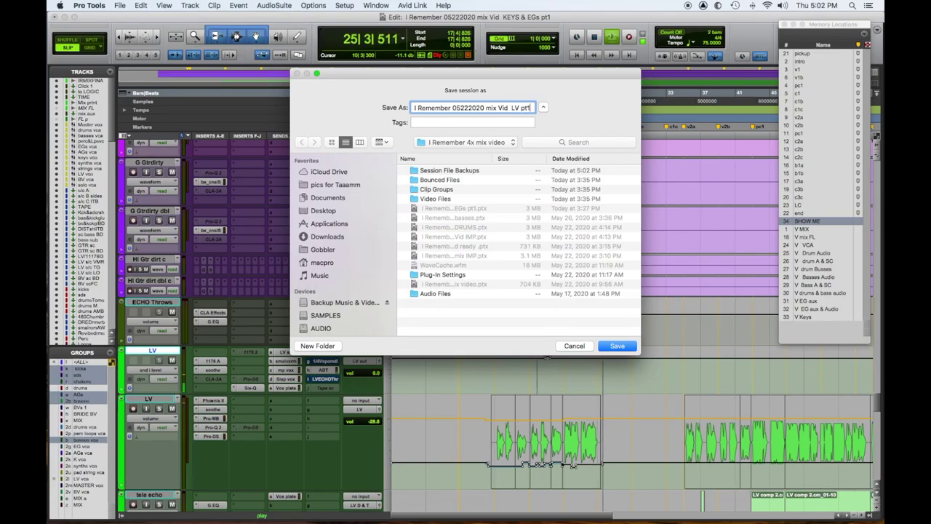
{"action": "key", "text": "Return"}
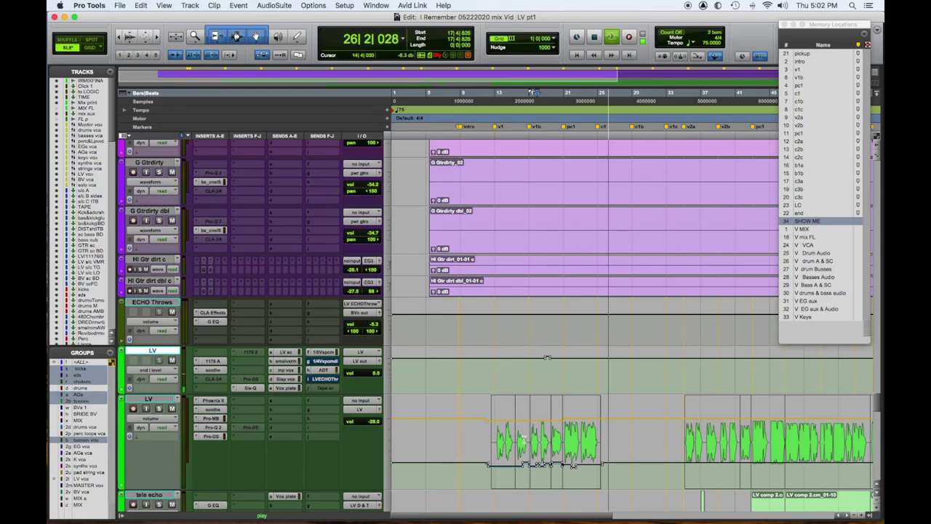
Step: Set the LV C1 OL track's volume to -31.2 dB during playback of the first chorus
{"action": "scroll", "coordinate": [548, 357], "scroll_direction": "down", "scroll_amount": 10}
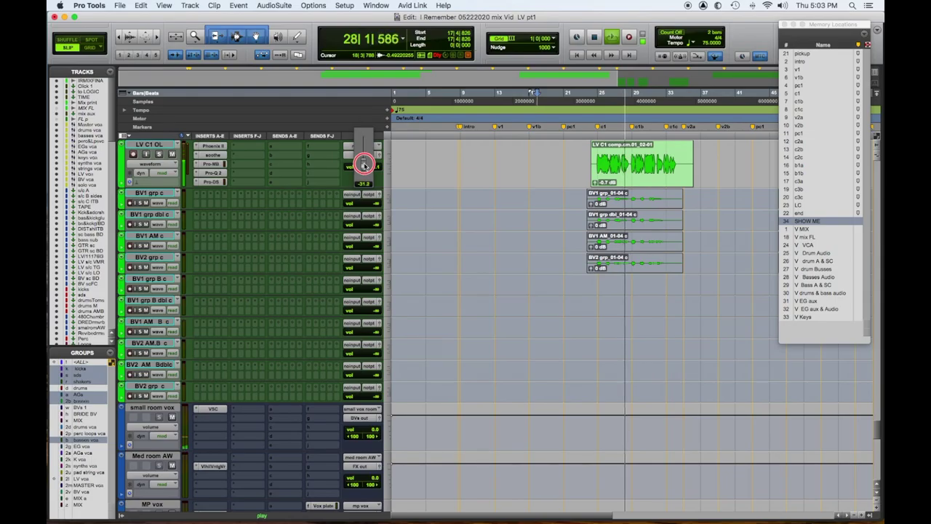
{"action": "left_click", "coordinate": [364, 165]}
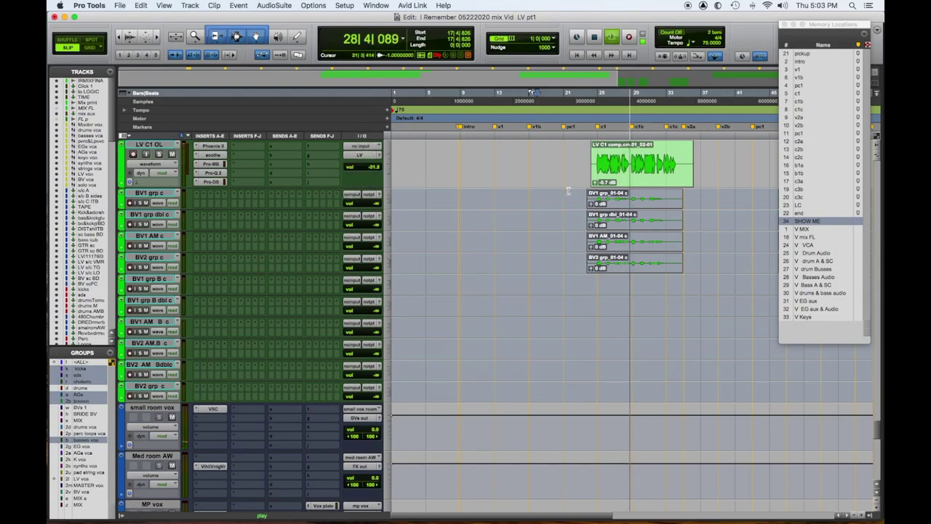
{"action": "key", "text": "space"}
Step: Raise the intro trem gtr clip's gain to about +1.7 dB, and audition the intro into the verse
{"action": "scroll", "coordinate": [528, 188], "scroll_direction": "up", "scroll_amount": 5}
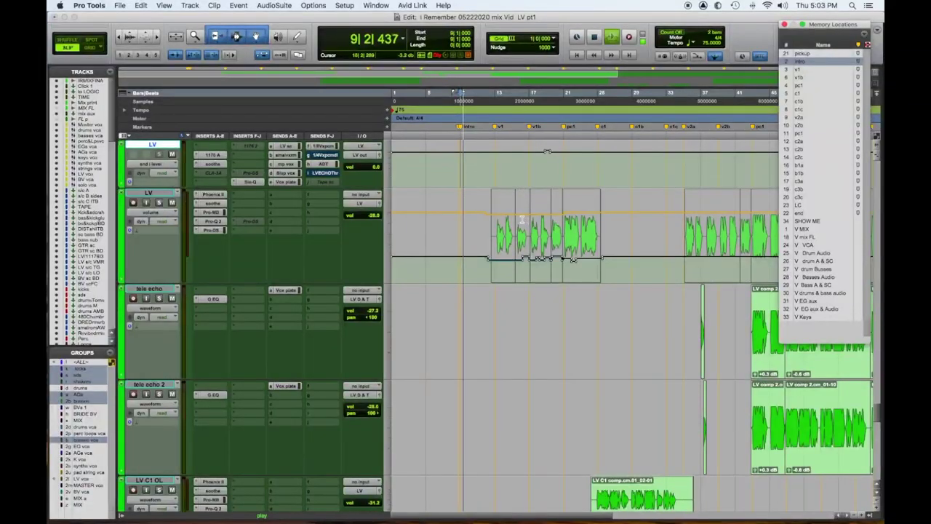
{"action": "scroll", "coordinate": [522, 219], "scroll_direction": "up", "scroll_amount": 3}
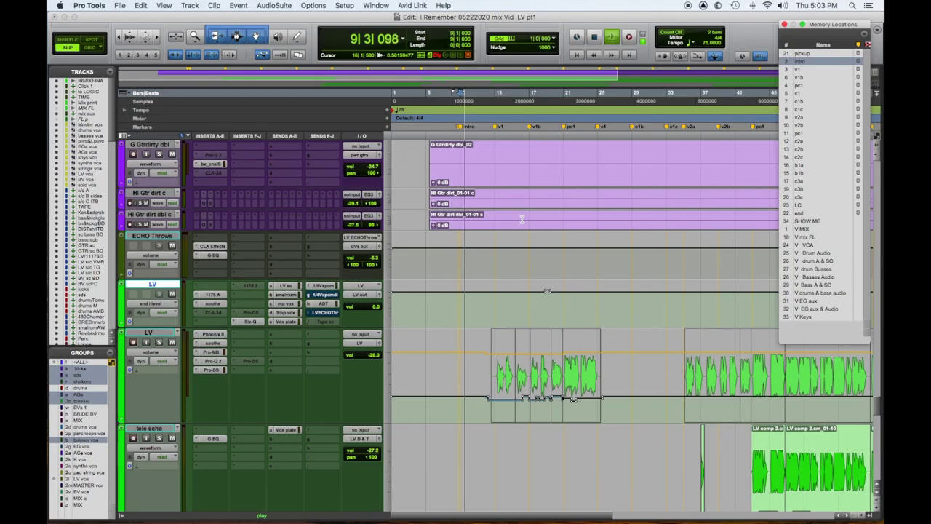
{"action": "scroll", "coordinate": [522, 219], "scroll_direction": "up", "scroll_amount": 10}
{"action": "scroll", "coordinate": [522, 219], "scroll_direction": "up", "scroll_amount": 5}
{"action": "scroll", "coordinate": [522, 219], "scroll_direction": "up", "scroll_amount": 1}
{"action": "scroll", "coordinate": [522, 219], "scroll_direction": "down", "scroll_amount": 5}
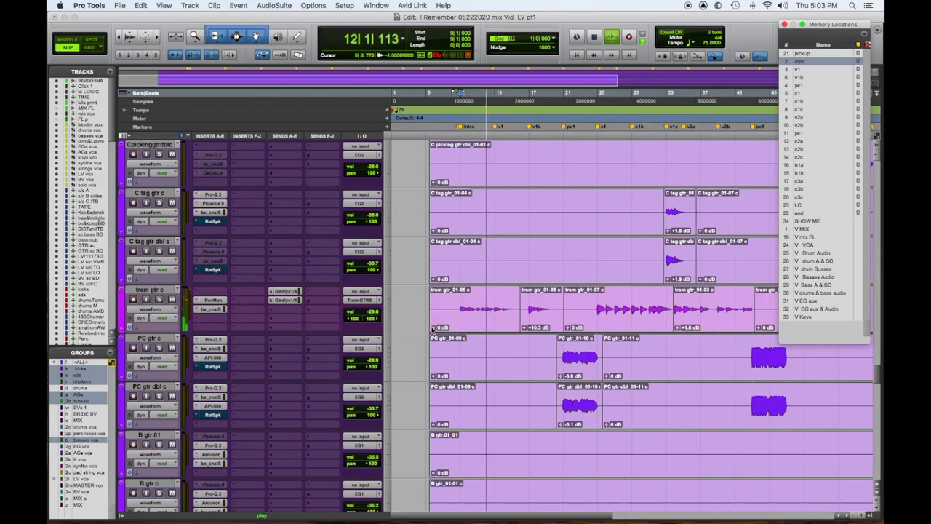
{"action": "left_click", "coordinate": [431, 327]}
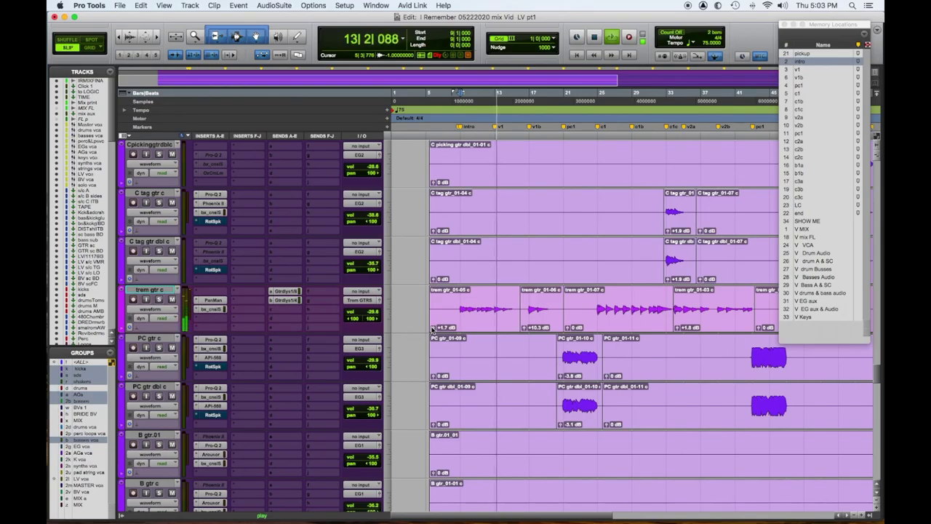
{"action": "key", "text": "space"}
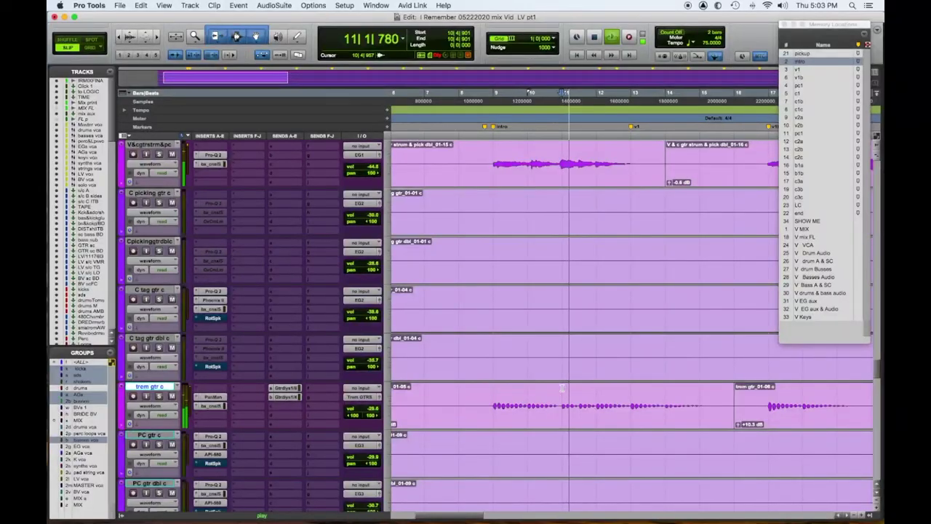
{"action": "scroll", "coordinate": [561, 388], "scroll_direction": "down", "scroll_amount": 3}
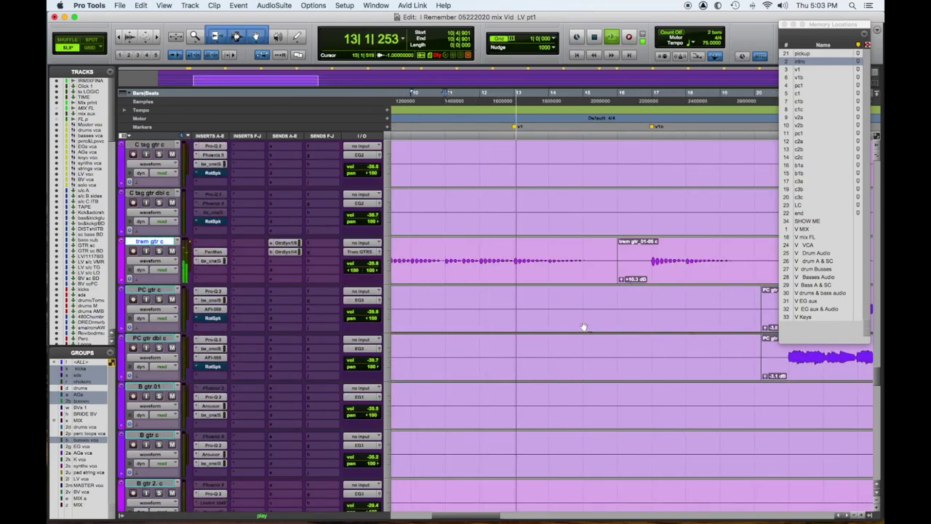
{"action": "key", "text": "space"}
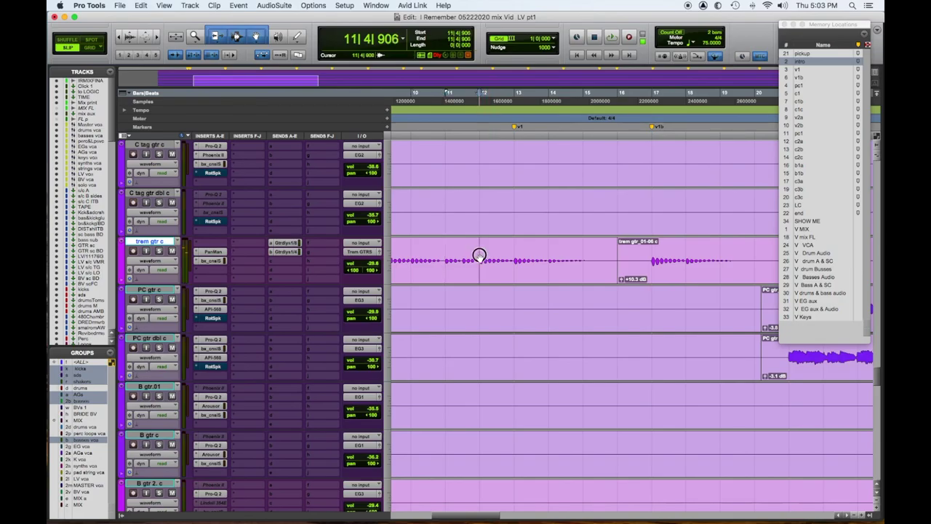
Step: Select bar 12 in Grid mode, and separate it on the drum loop, Lo Breathe loop, shaker, panning shaker and sticked tamb tracks
{"action": "left_click_drag", "start_coordinate": [480, 256], "coordinate": [508, 253]}
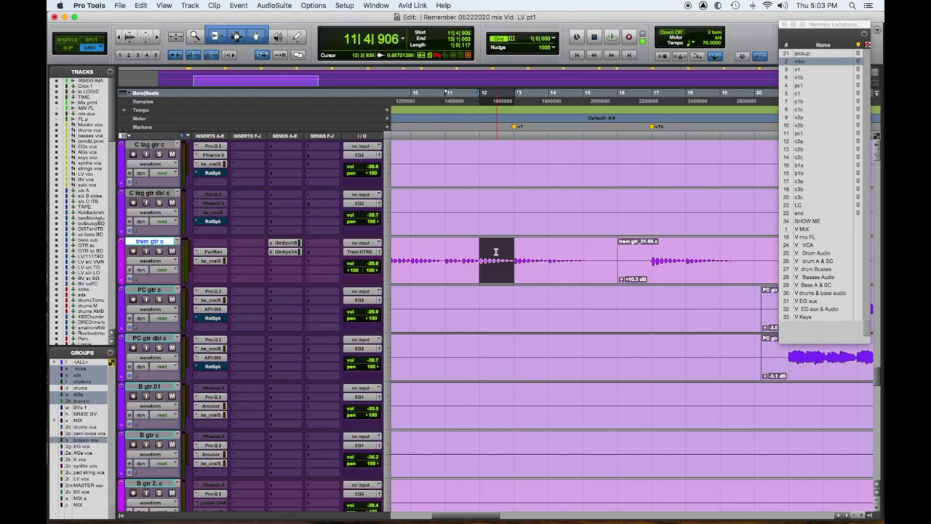
{"action": "left_click_drag", "start_coordinate": [480, 246], "coordinate": [509, 245]}
{"action": "scroll", "coordinate": [509, 246], "scroll_direction": "up", "scroll_amount": 7}
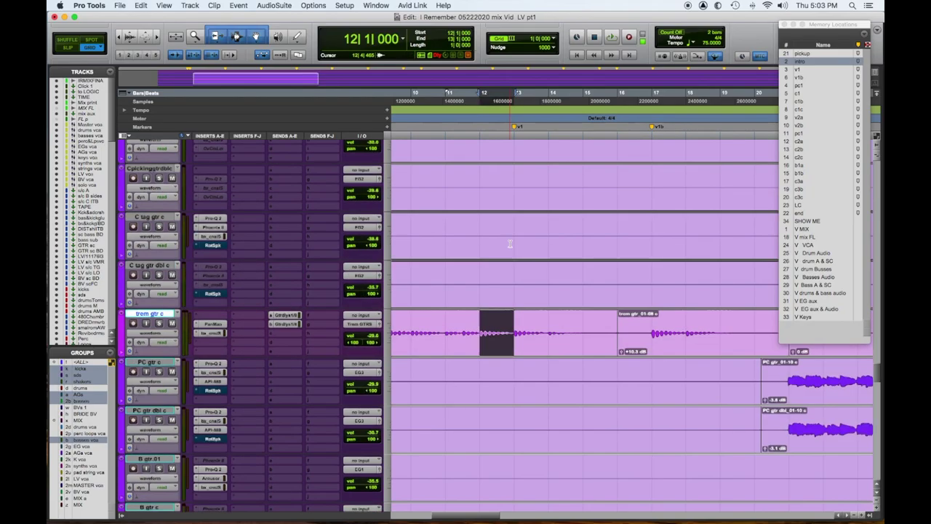
{"action": "scroll", "coordinate": [490, 204], "scroll_direction": "up", "scroll_amount": 5}
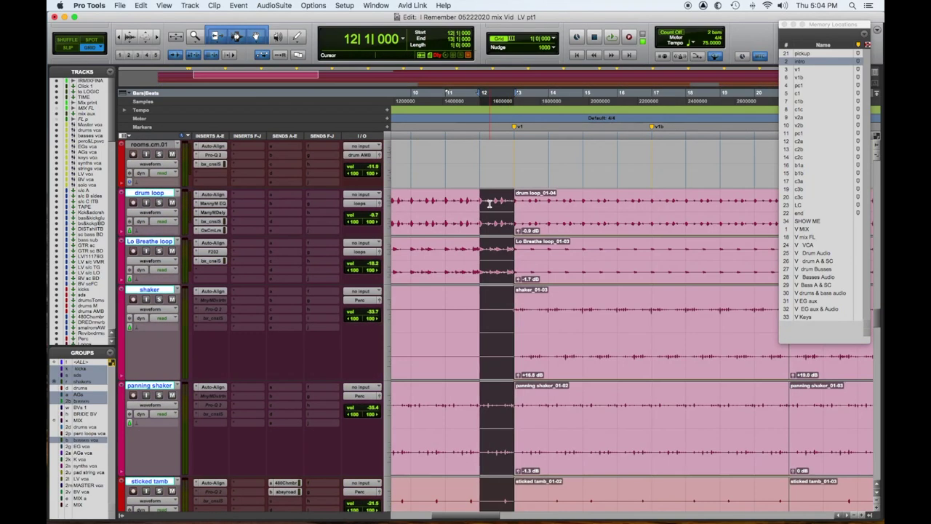
{"action": "key", "text": "super+e"}
Step: Mute the separated bar 12 clips from drum loop through sticked tamb, and audition the drop into the verse
{"action": "left_click", "coordinate": [498, 220]}
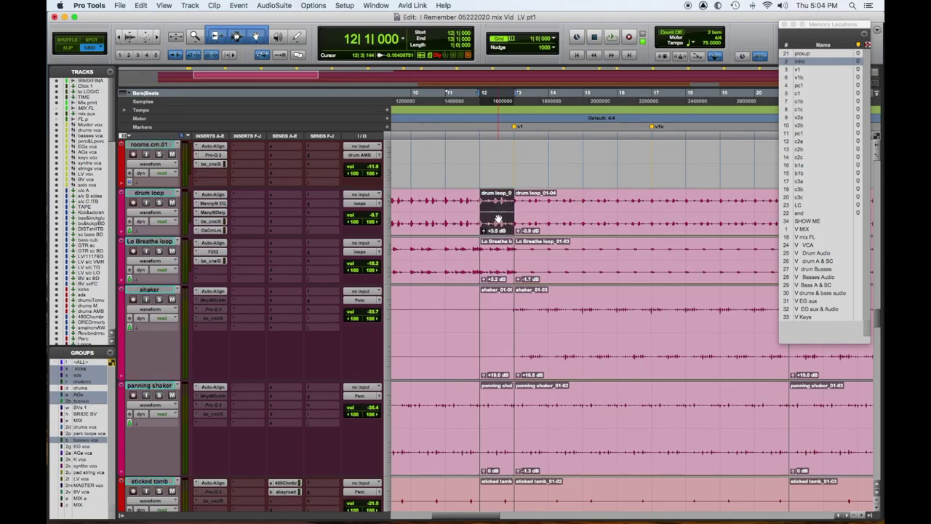
{"action": "left_click", "coordinate": [506, 269], "text": "shift"}
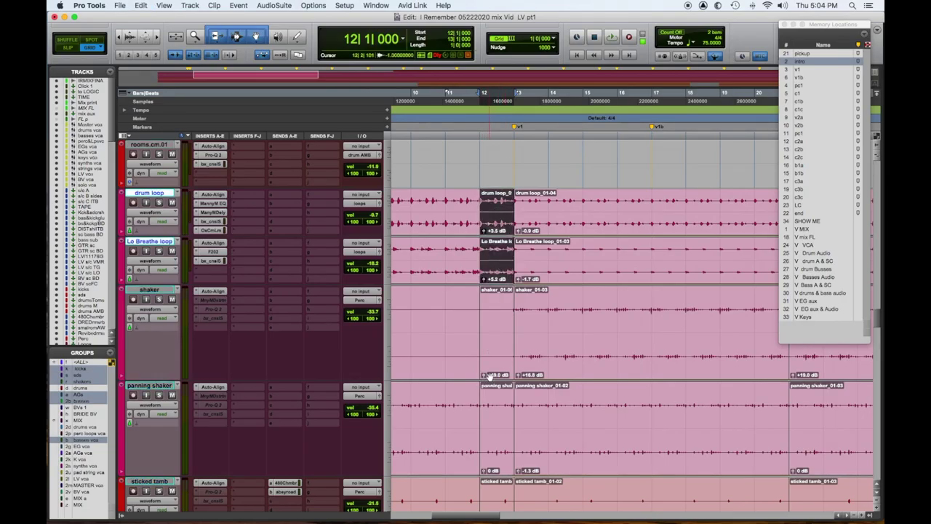
{"action": "left_click", "coordinate": [508, 439], "text": "shift"}
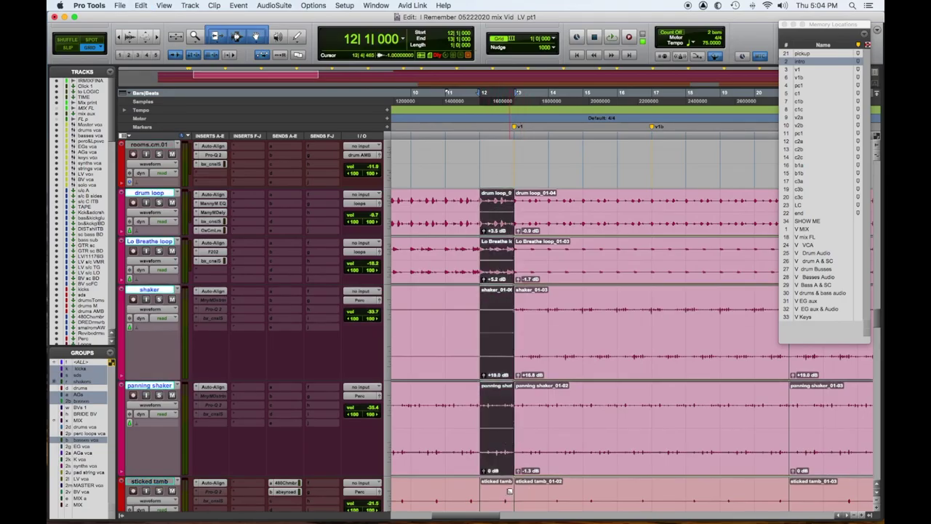
{"action": "scroll", "coordinate": [530, 393], "scroll_direction": "down", "scroll_amount": 2}
{"action": "left_click", "coordinate": [506, 455], "text": "shift"}
{"action": "scroll", "coordinate": [505, 454], "scroll_direction": "down", "scroll_amount": 3}
{"action": "key", "text": "space"}
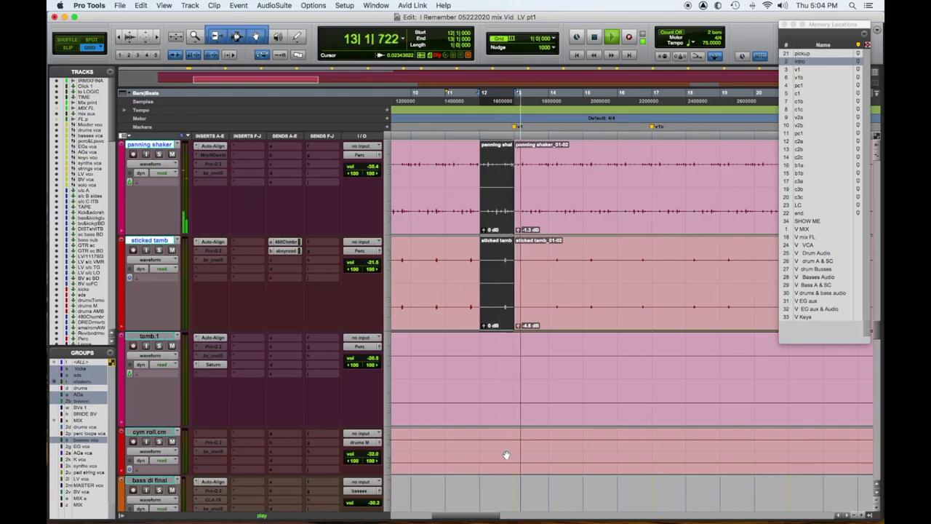
Step: Separate bar 12 on the treated EP and soft PAD tracks, mute both clips, and play from bar 11
{"action": "scroll", "coordinate": [532, 332], "scroll_direction": "down", "scroll_amount": 10}
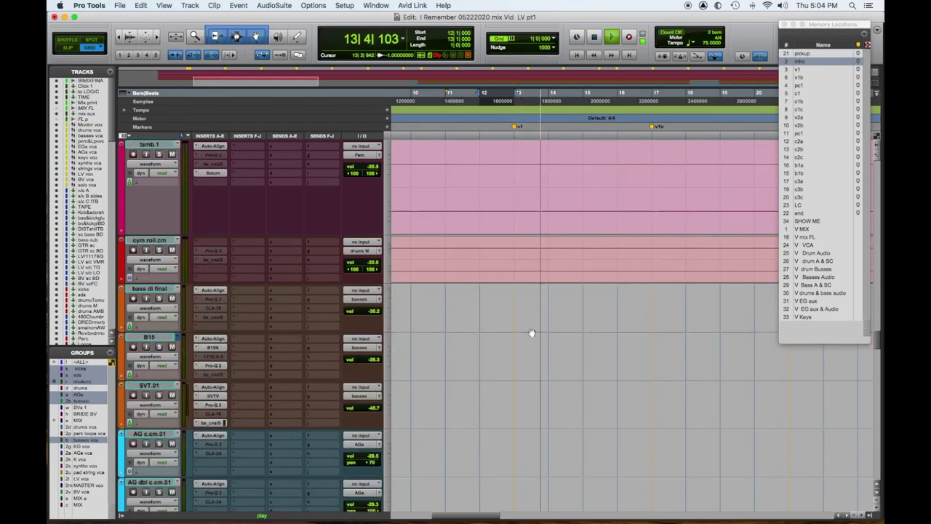
{"action": "scroll", "coordinate": [531, 329], "scroll_direction": "down", "scroll_amount": 1}
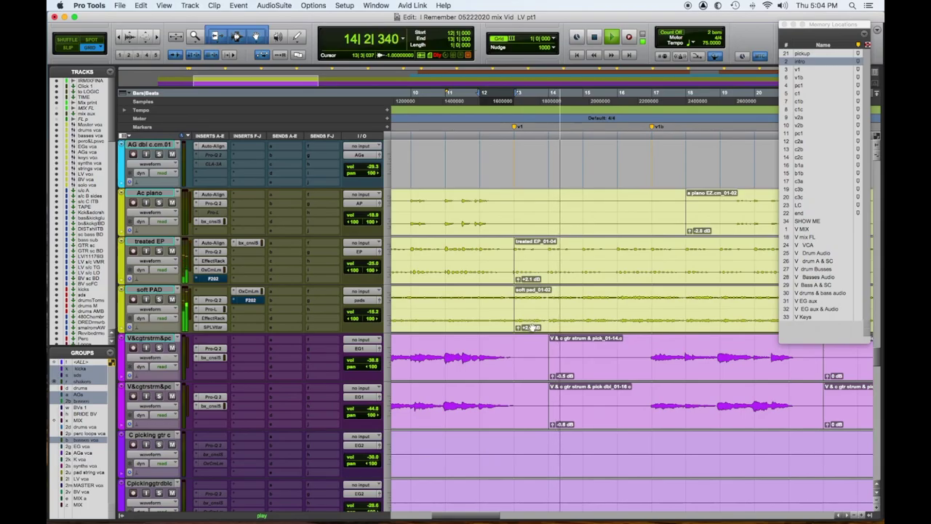
{"action": "key", "text": "space"}
{"action": "left_click", "coordinate": [480, 298]}
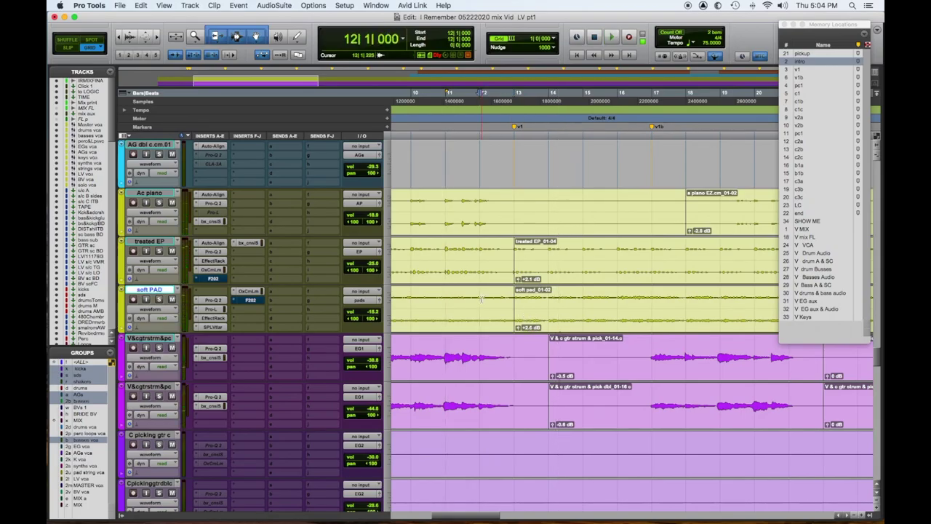
{"action": "key", "text": "super+e"}
{"action": "left_click", "coordinate": [497, 276]}
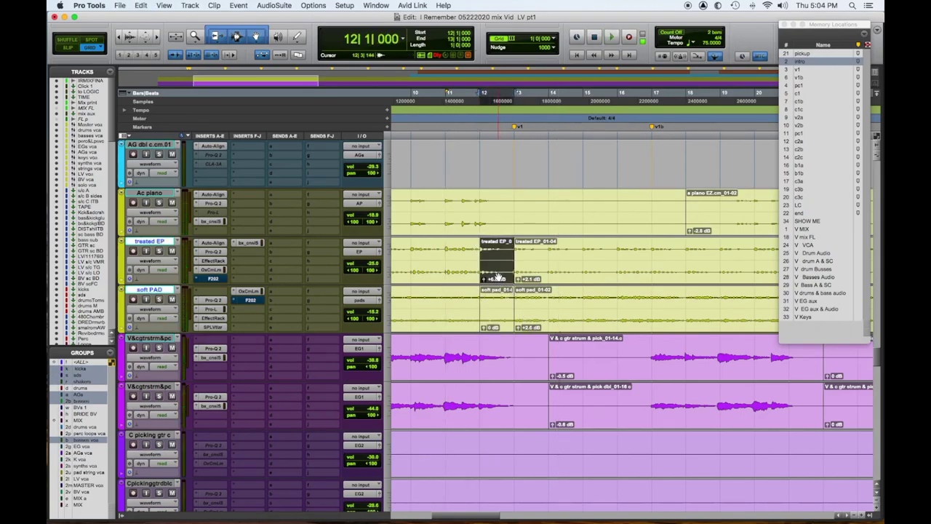
{"action": "left_click", "coordinate": [499, 322], "text": "shift"}
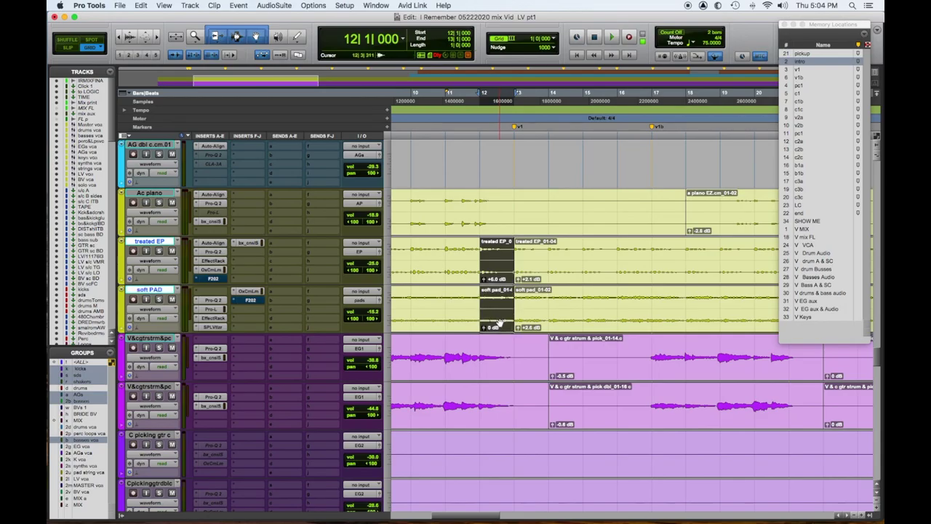
{"action": "key", "text": "space"}
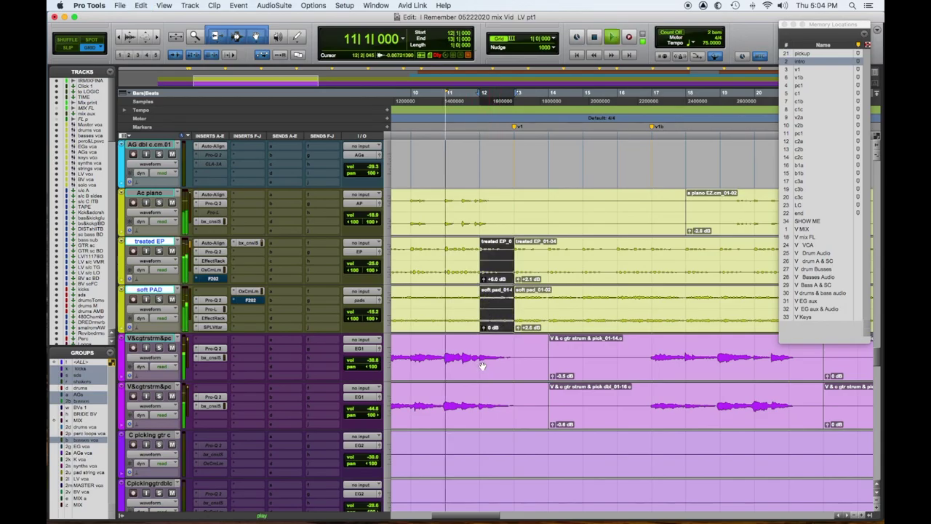
Step: Separate both V & c gtr strum & pick clips at bar 12, mute the pieces up to bar 14, and play the transition
{"action": "left_click", "coordinate": [475, 387]}
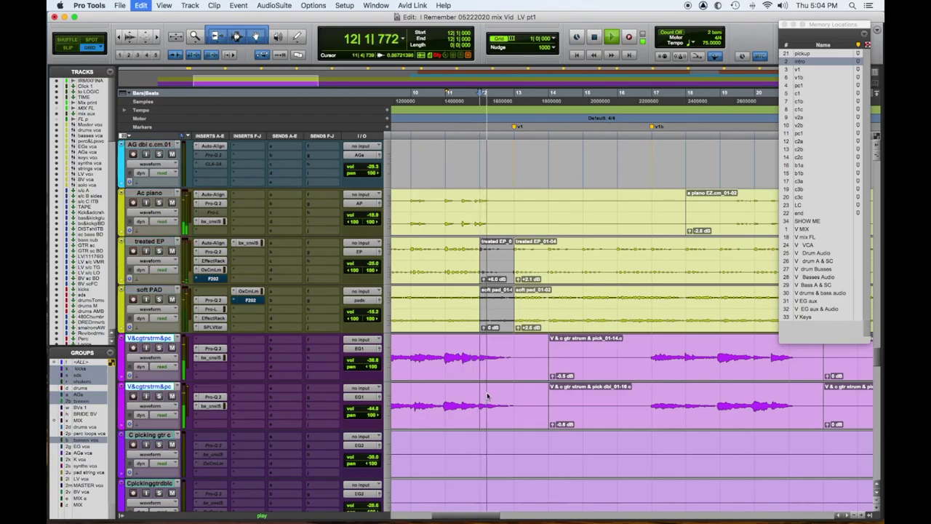
{"action": "key", "text": "super+e"}
{"action": "left_click", "coordinate": [521, 374]}
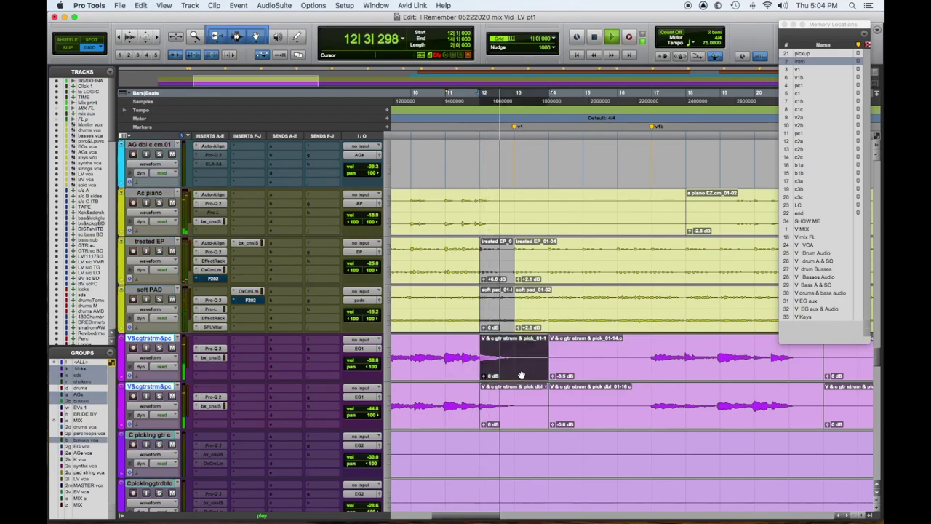
{"action": "left_click", "coordinate": [513, 422], "text": "shift"}
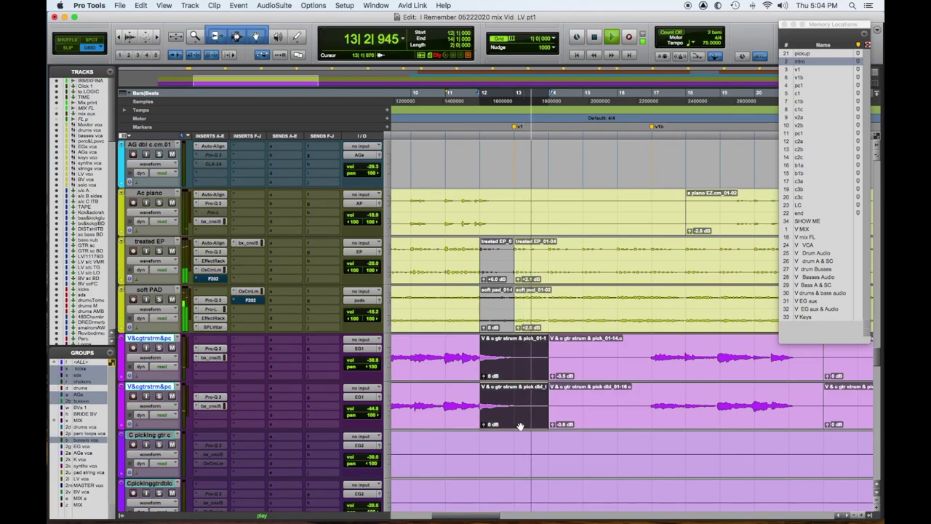
{"action": "key", "text": "super+m"}
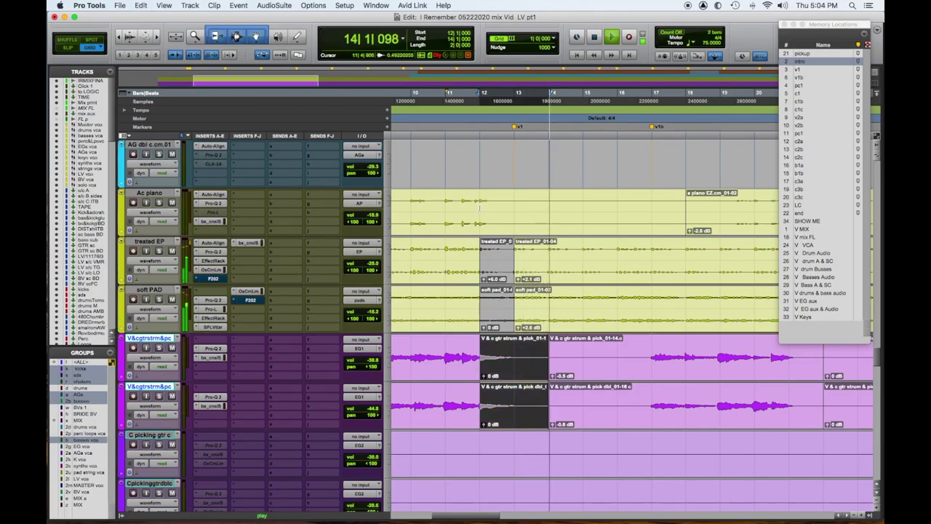
{"action": "key", "text": "space"}
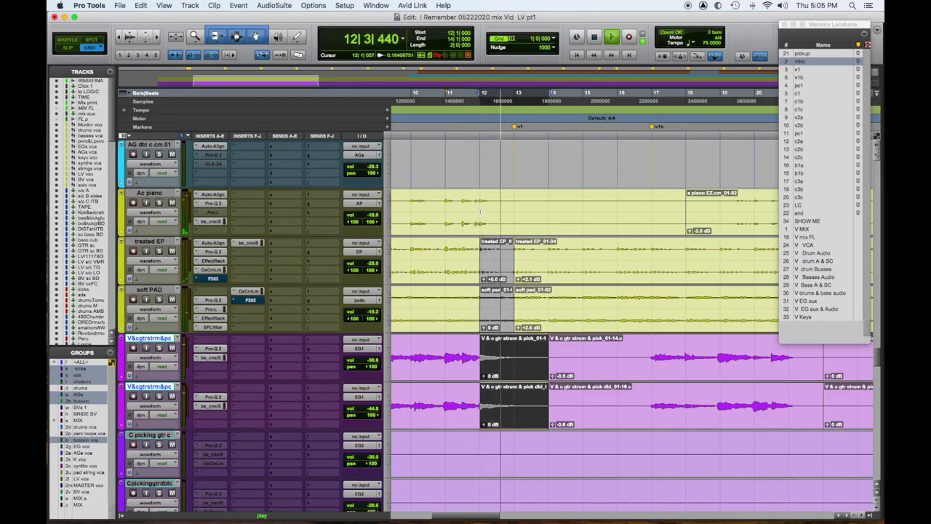
Step: Unmute both V & c gtr strum & pick clips at bar 12 and play the transition from bar 11
{"action": "scroll", "coordinate": [572, 252], "scroll_direction": "down", "scroll_amount": 10}
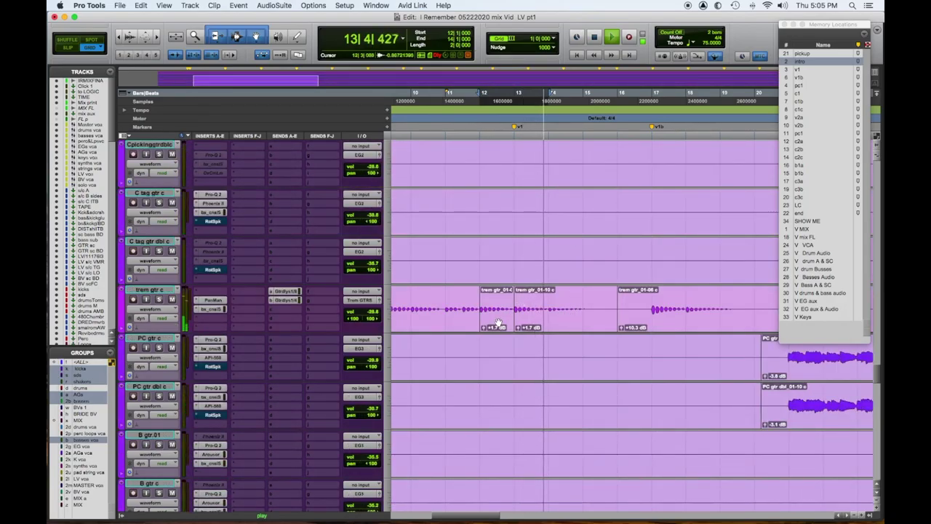
{"action": "left_click", "coordinate": [497, 322]}
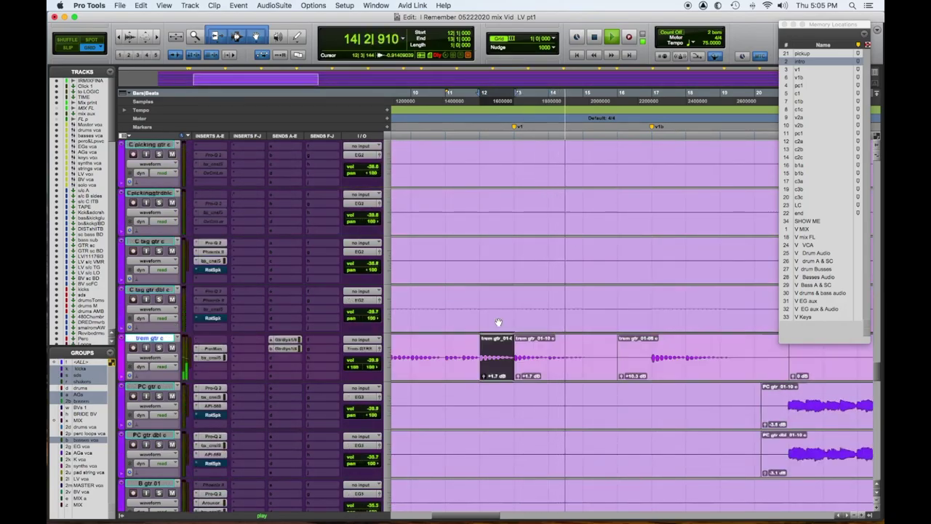
{"action": "scroll", "coordinate": [499, 323], "scroll_direction": "up", "scroll_amount": 6}
{"action": "left_click", "coordinate": [510, 238]}
{"action": "left_click", "coordinate": [509, 225], "text": "shift"}
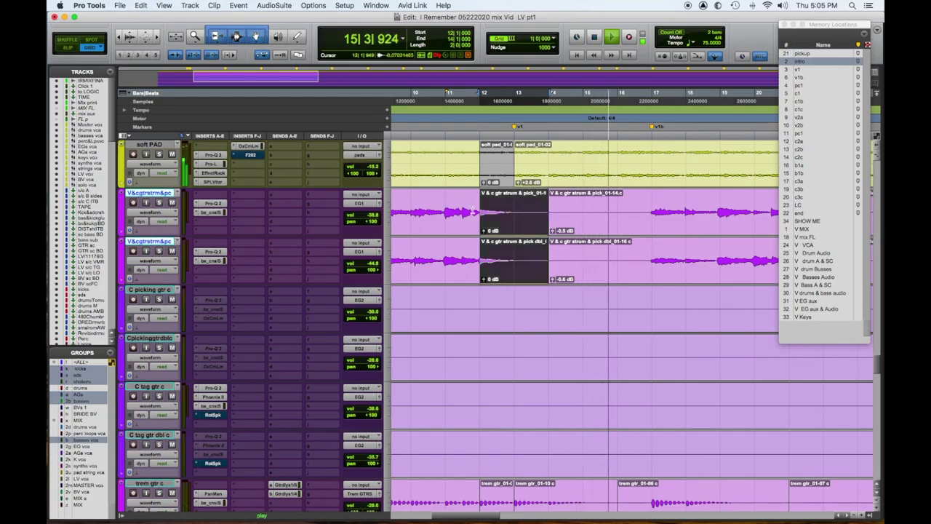
{"action": "key", "text": "space"}
{"action": "key", "text": "space"}
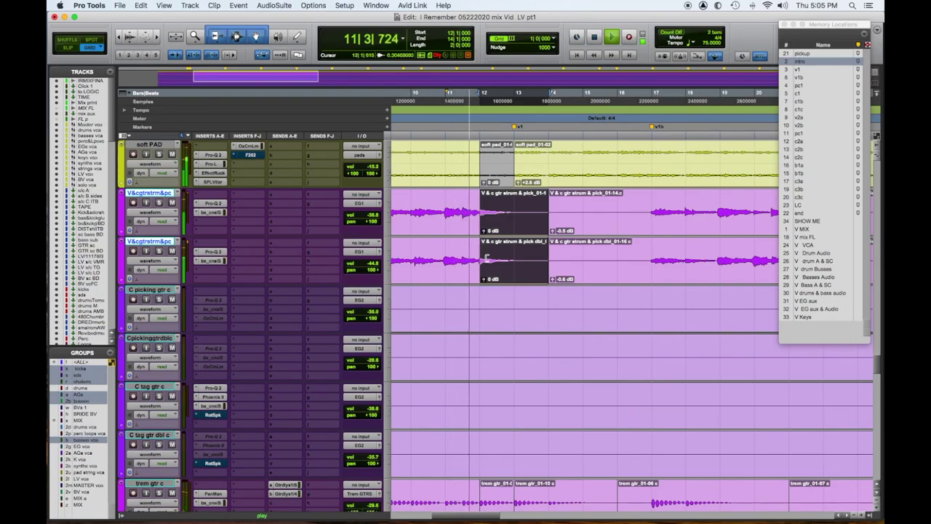
{"action": "scroll", "coordinate": [481, 262], "scroll_direction": "up", "scroll_amount": 5}
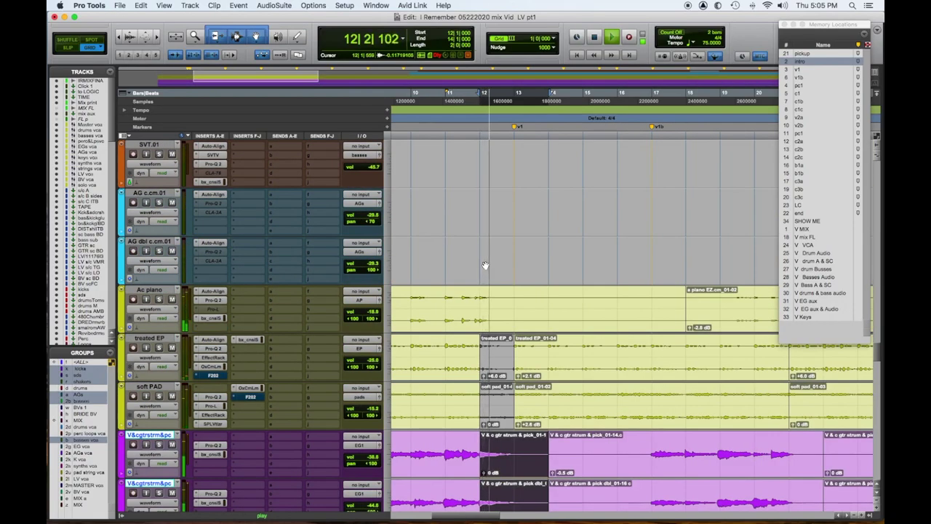
{"action": "scroll", "coordinate": [485, 264], "scroll_direction": "up", "scroll_amount": 10}
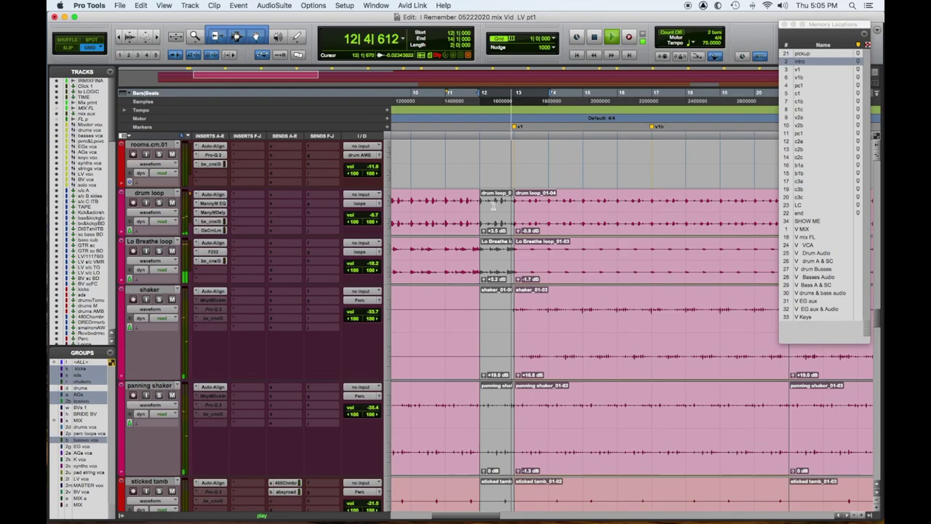
{"action": "key", "text": "space"}
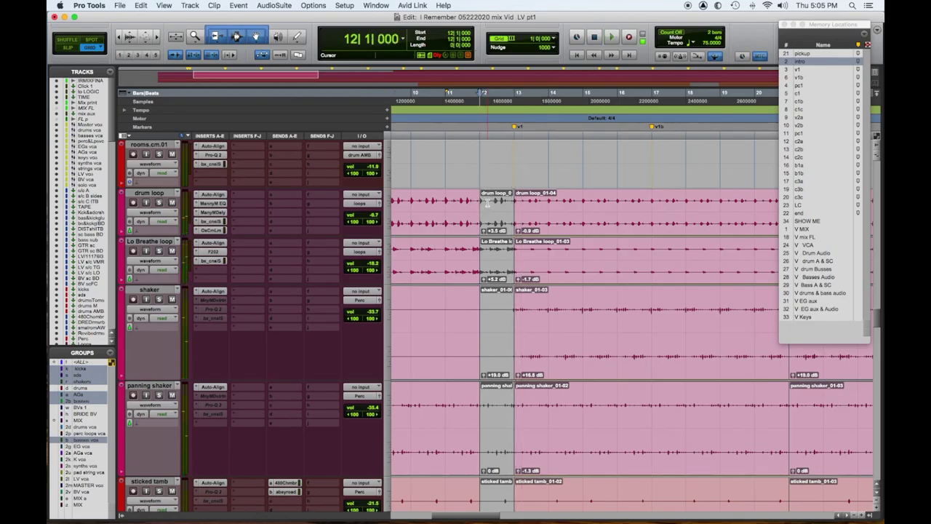
Step: Split the drum loop and Lo Breathe loop at 12|1|480, unmute the first eighth-note pieces of bar 12, and audition the drop
{"action": "key", "text": "super+bracketright"}
{"action": "key", "text": "super+bracketright"}
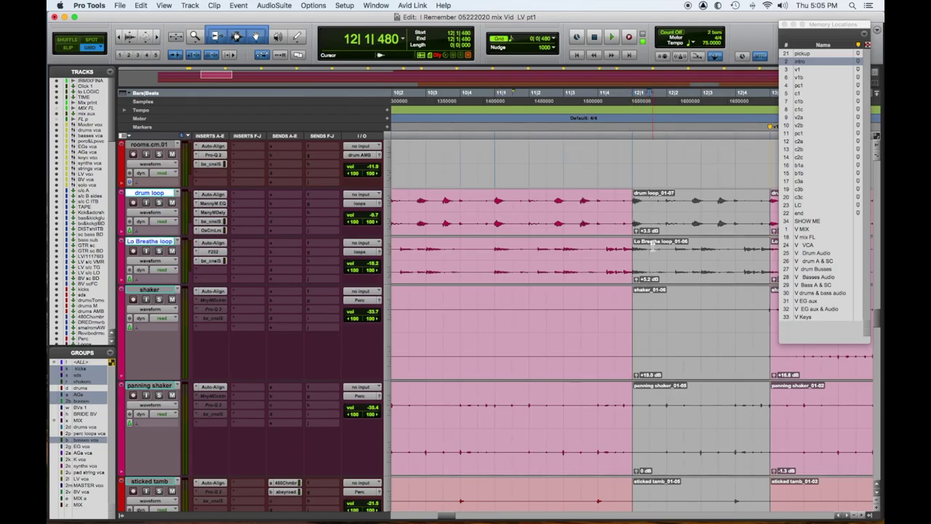
{"action": "left_click", "coordinate": [641, 229]}
{"action": "left_click", "coordinate": [600, 163]}
{"action": "key", "text": "space"}
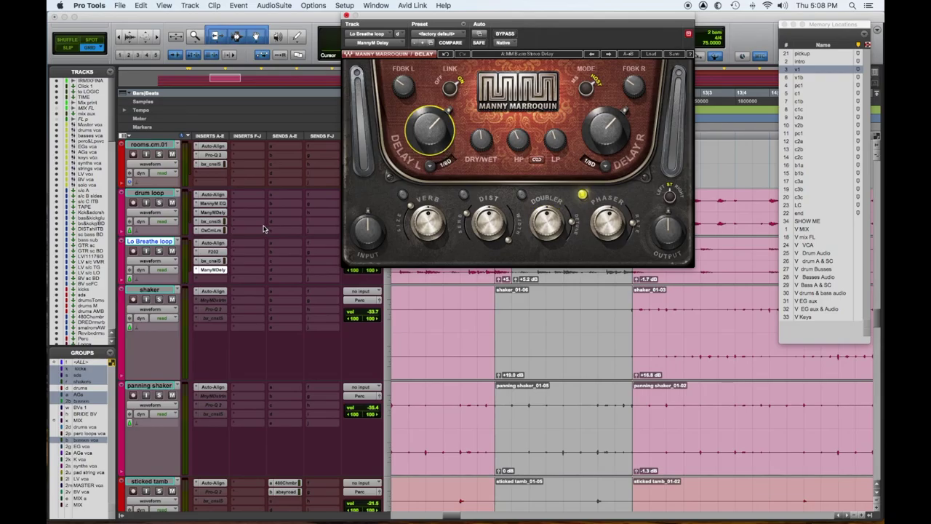
Step: Bypass the ManyM Delay on the Lo Breathe loop track and display its Master Bypass automation
{"action": "left_click", "coordinate": [215, 271]}
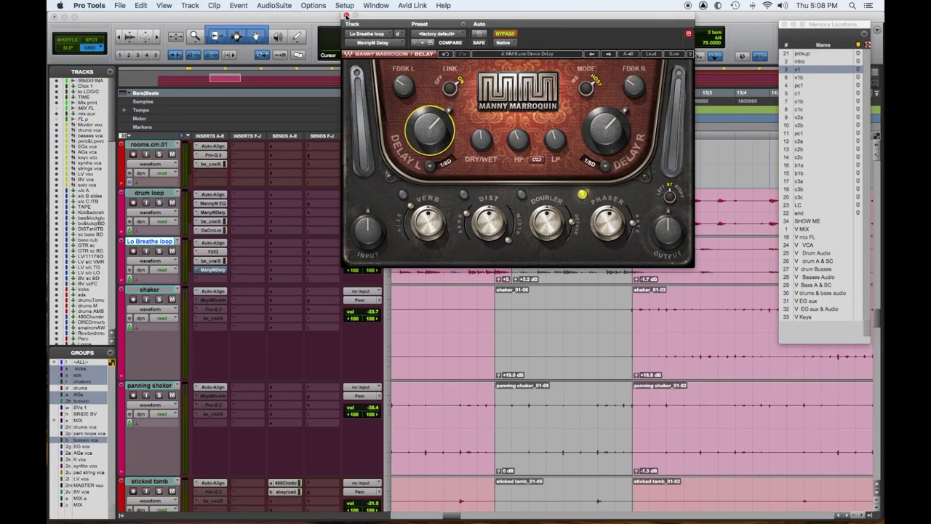
{"action": "left_click", "coordinate": [346, 16]}
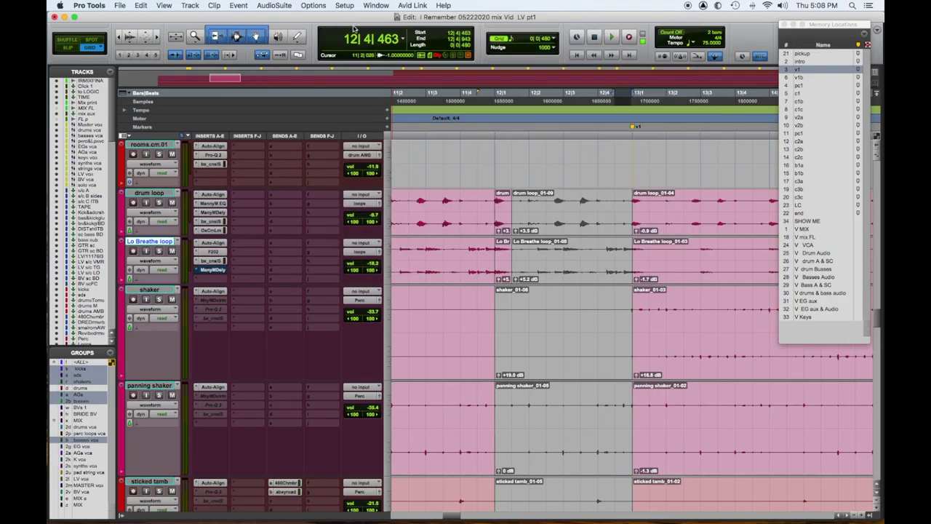
{"action": "left_click", "coordinate": [159, 262]}
{"action": "mouse_move", "coordinate": [167, 312]}
{"action": "left_click", "coordinate": [236, 315]}
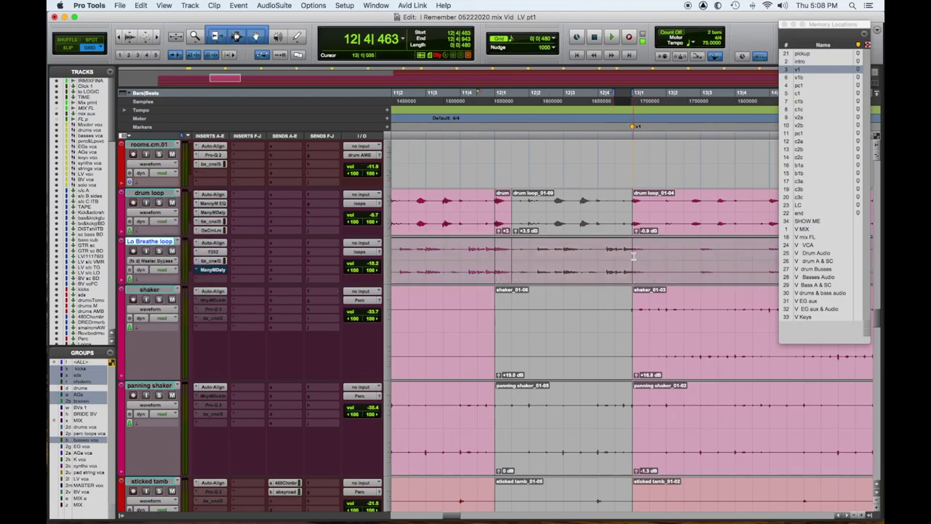
Step: Automate the Lo Breathe loop's delay to be active only during bar 12, and play the transition from 11|4|480
{"action": "left_click_drag", "start_coordinate": [632, 254], "coordinate": [498, 247]}
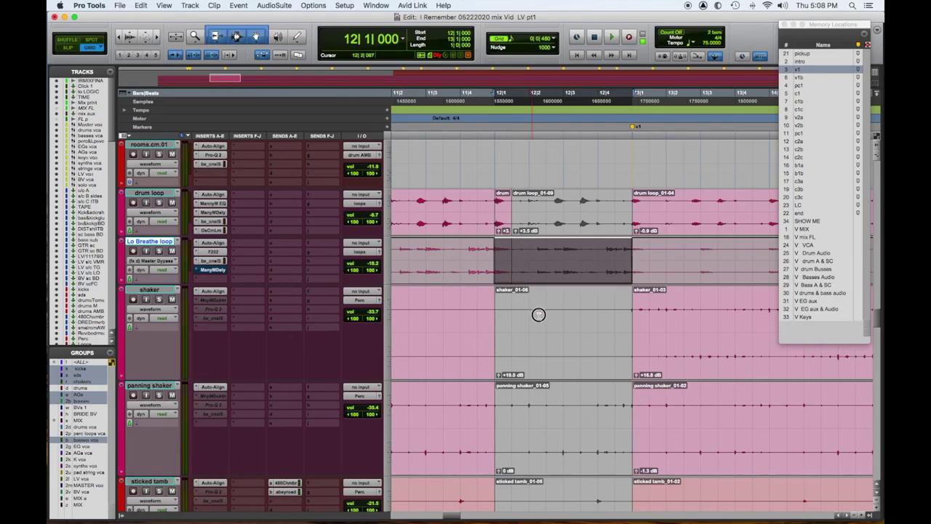
{"action": "left_click", "coordinate": [470, 155]}
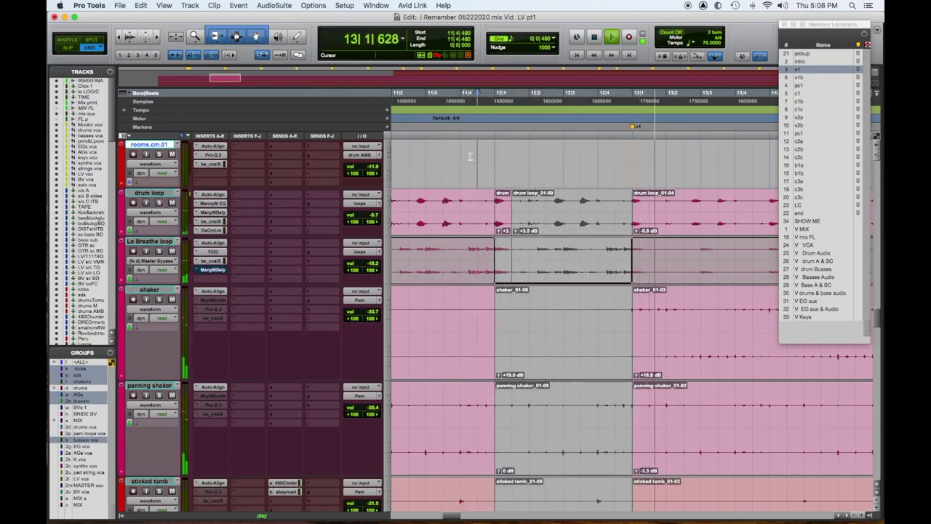
{"action": "key", "text": "space"}
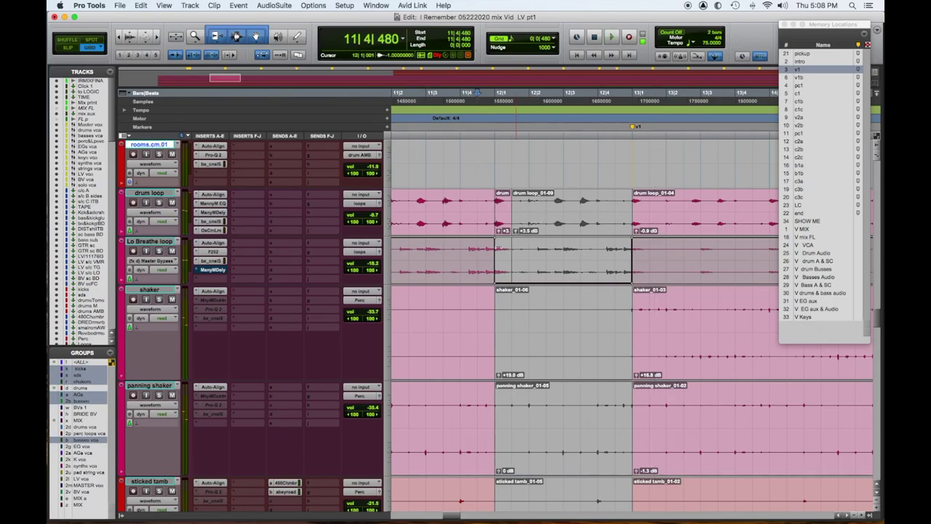
Step: Enable automation for Fdbk Left, Fdbk Right and Dry/Wet in the drum loop's ManyM Delay, and close the plug-in
{"action": "left_click", "coordinate": [214, 270]}
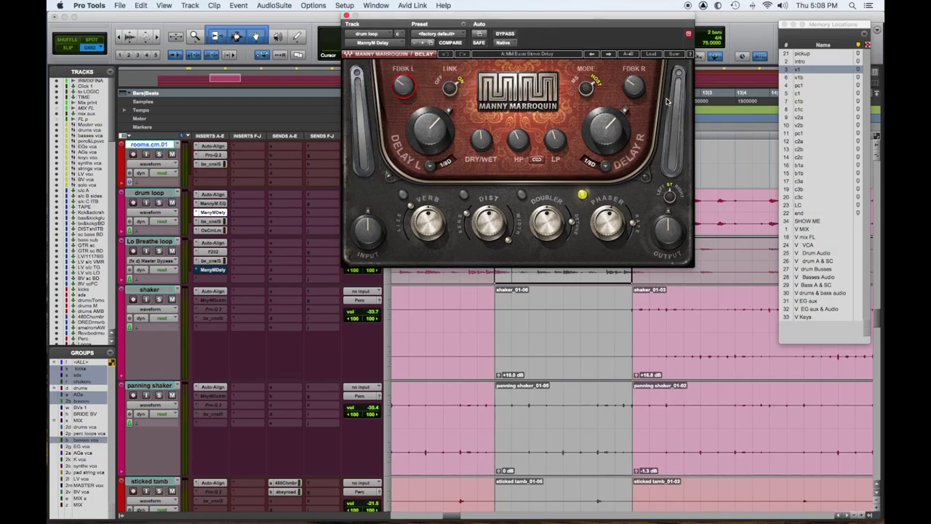
{"action": "right_click", "coordinate": [637, 87]}
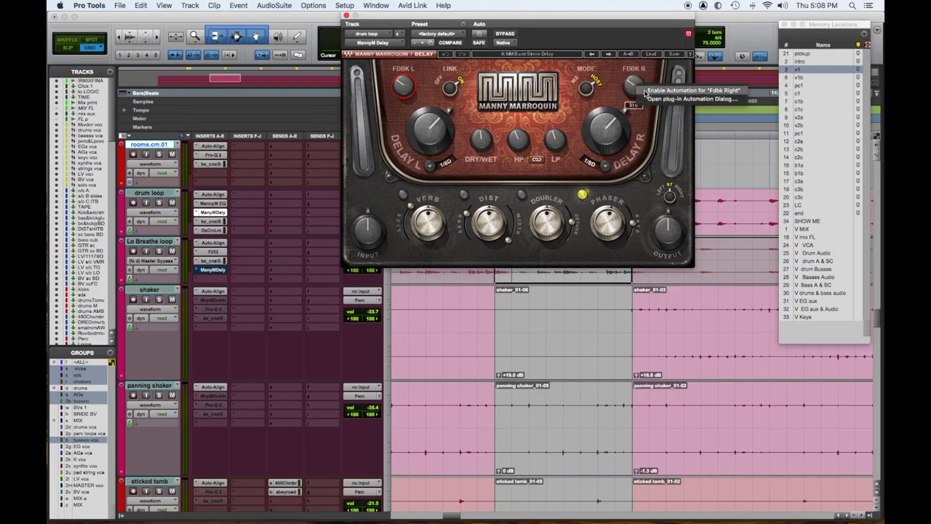
{"action": "left_click", "coordinate": [646, 91]}
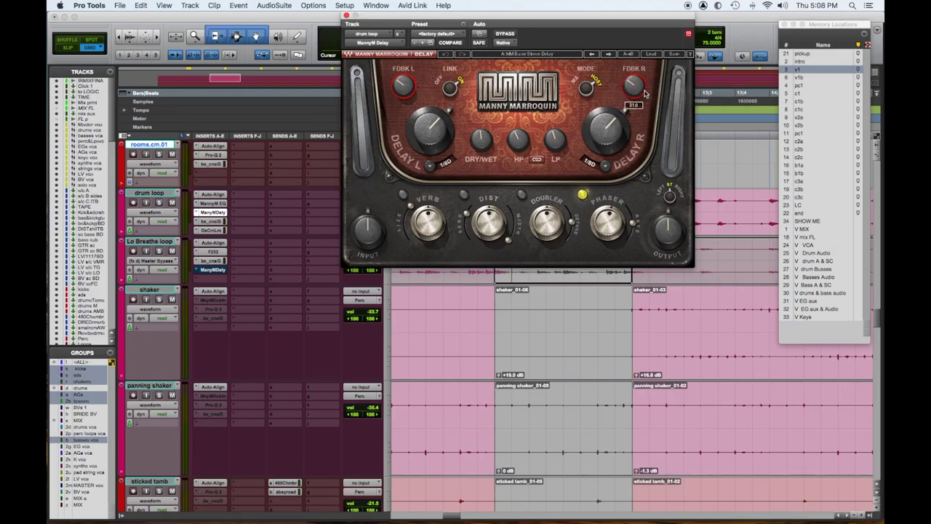
{"action": "right_click", "coordinate": [479, 150]}
{"action": "left_click", "coordinate": [489, 151]}
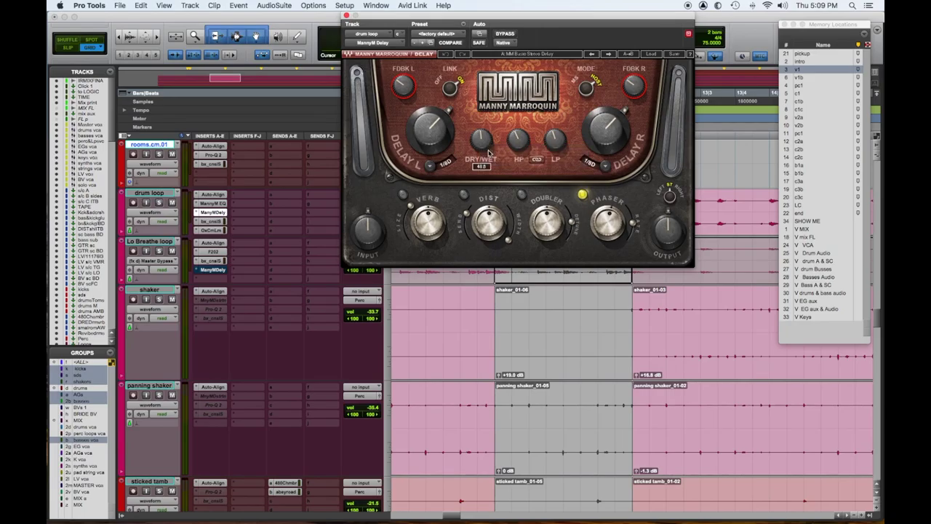
{"action": "left_click", "coordinate": [347, 16]}
Step: Display the drum loop's delay Dry/Wet automation and raise it across bar 12
{"action": "left_click", "coordinate": [152, 212]}
{"action": "left_click", "coordinate": [222, 271]}
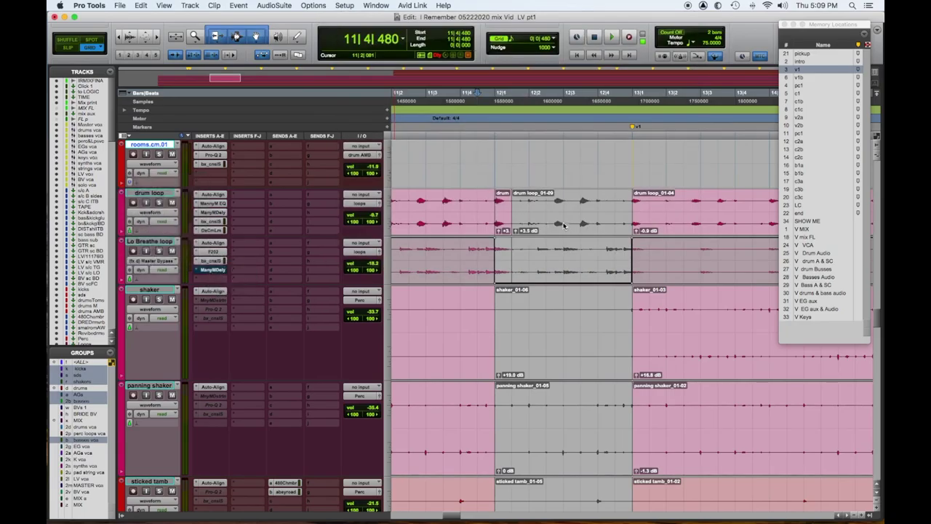
{"action": "left_click_drag", "start_coordinate": [496, 217], "coordinate": [633, 217]}
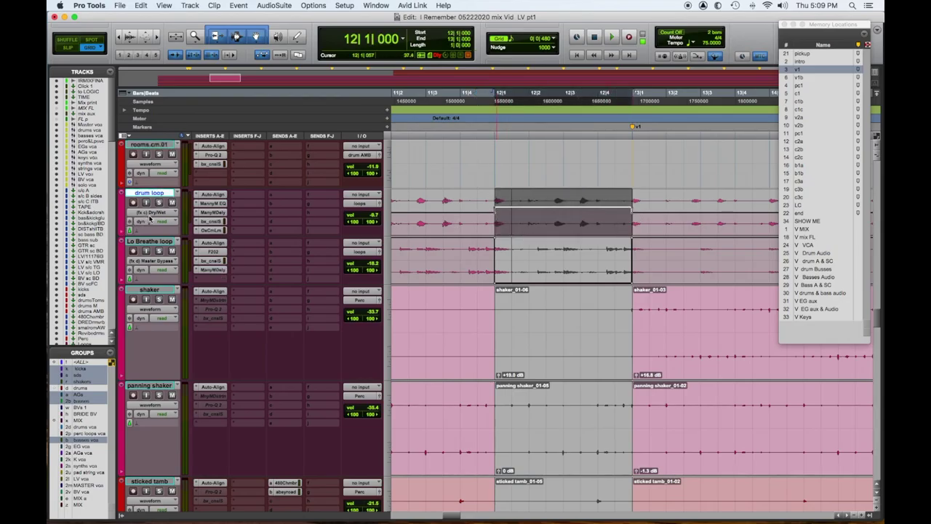
Step: Raise the drum loop's delay Fdbk Left and Fdbk Right automation across bar 12
{"action": "left_click", "coordinate": [150, 219]}
{"action": "left_click", "coordinate": [237, 232]}
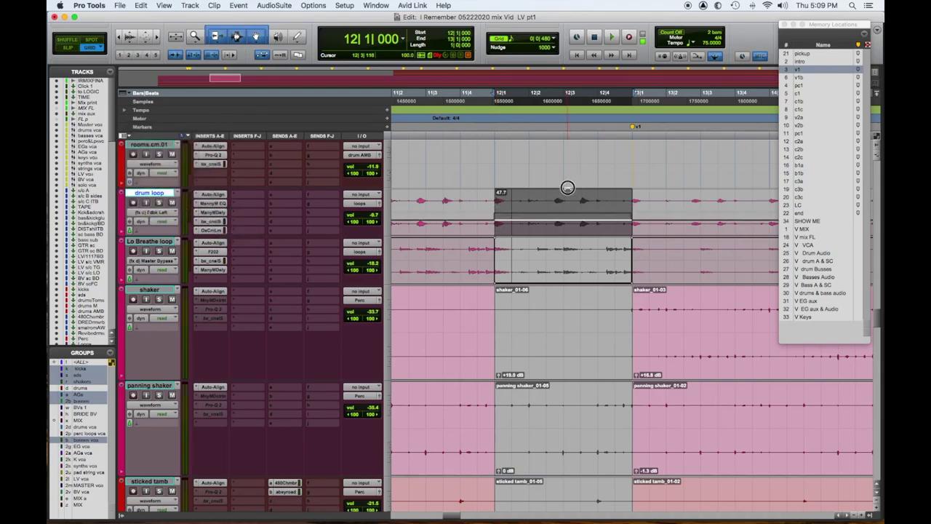
{"action": "left_click_drag", "start_coordinate": [567, 192], "coordinate": [567, 184]}
{"action": "left_click", "coordinate": [154, 215]}
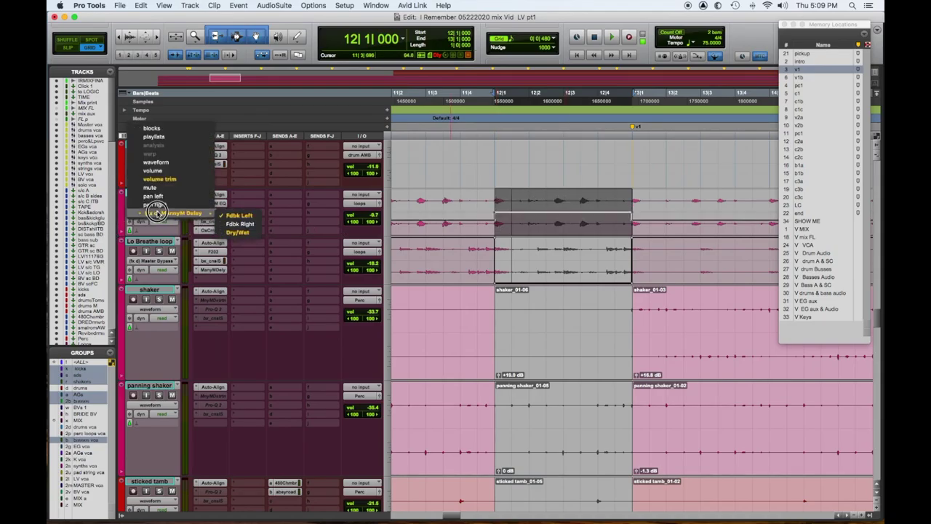
{"action": "left_click", "coordinate": [173, 227]}
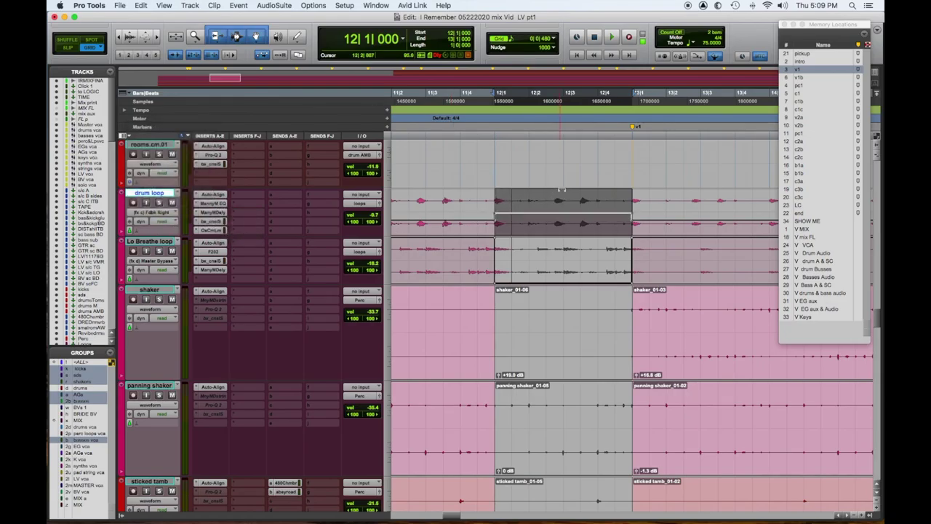
Step: Play the transition from 11|4|480 into verse 1 and save the session
{"action": "left_click", "coordinate": [477, 202]}
{"action": "key", "text": "space"}
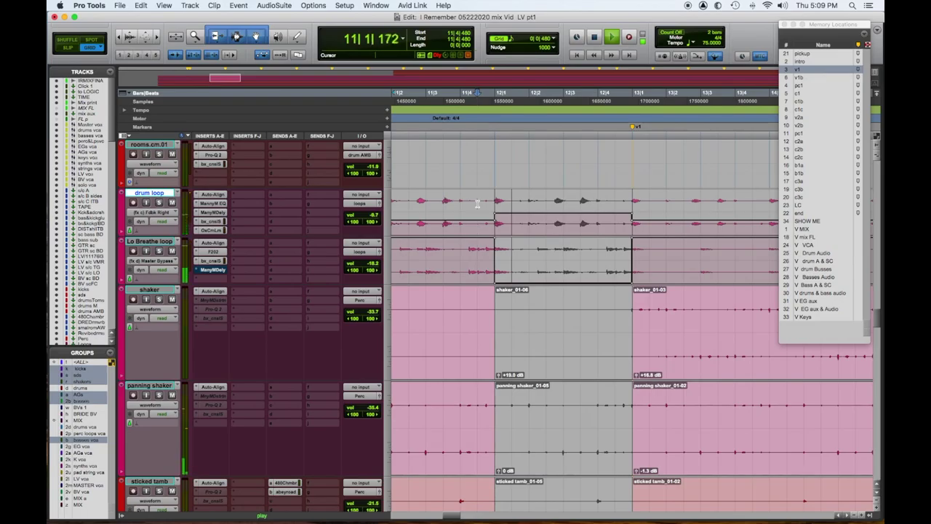
{"action": "key", "text": "super+s"}
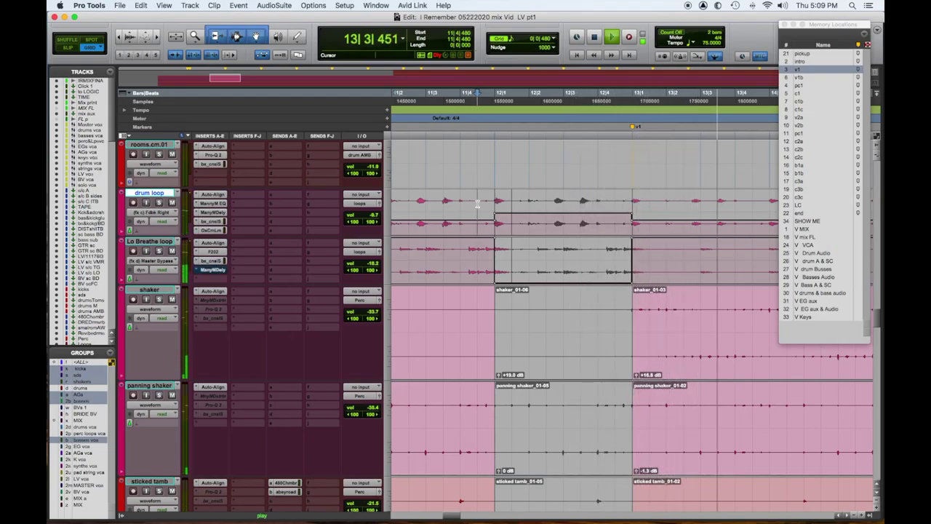
{"action": "key", "text": "space"}
Step: Copy the ManyM Delay from the Lo Breathe loop track to the trem gtr track's inserts
{"action": "scroll", "coordinate": [531, 280], "scroll_direction": "down", "scroll_amount": 2}
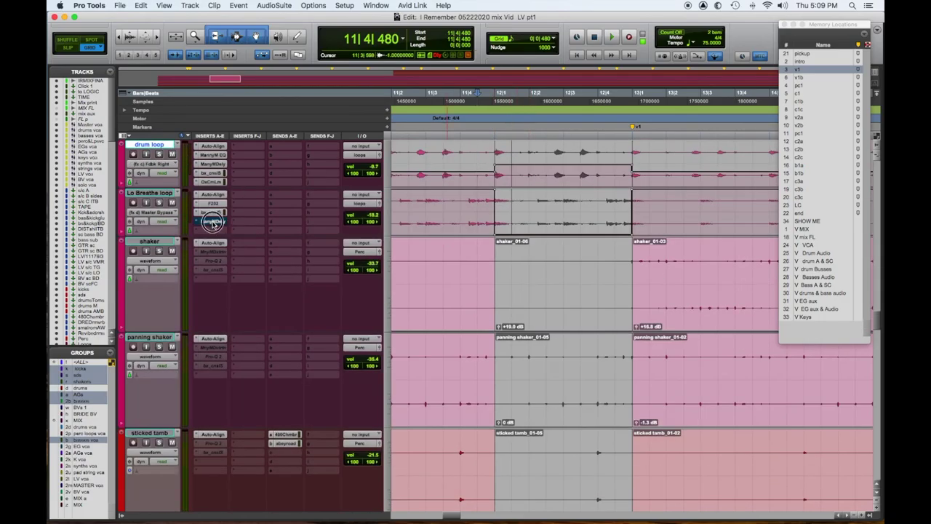
{"action": "scroll", "coordinate": [251, 509], "scroll_direction": "down", "scroll_amount": 15}
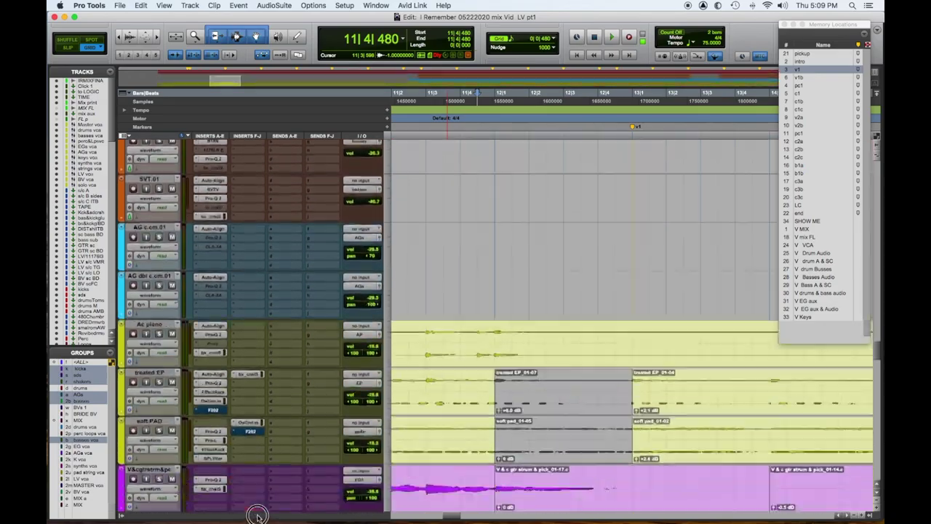
{"action": "scroll", "coordinate": [257, 515], "scroll_direction": "down", "scroll_amount": 10}
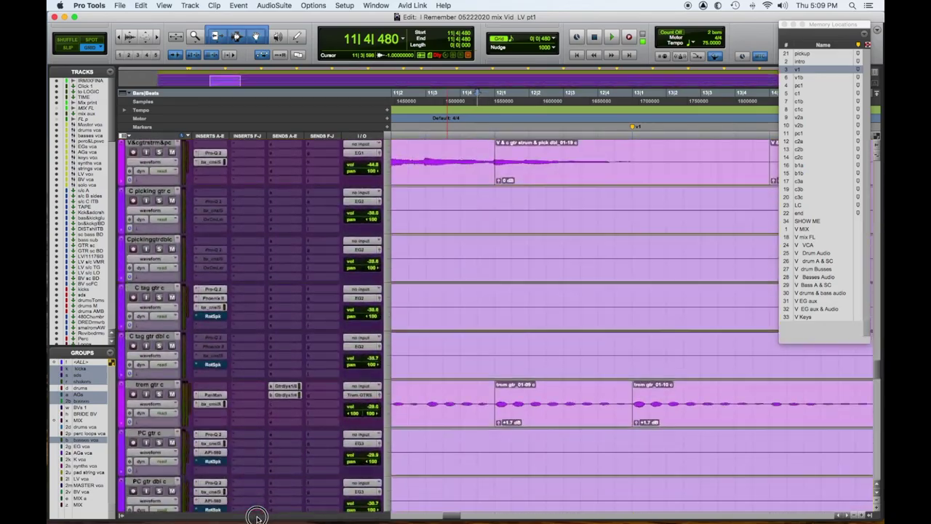
{"action": "scroll", "coordinate": [257, 515], "scroll_direction": "down", "scroll_amount": 3}
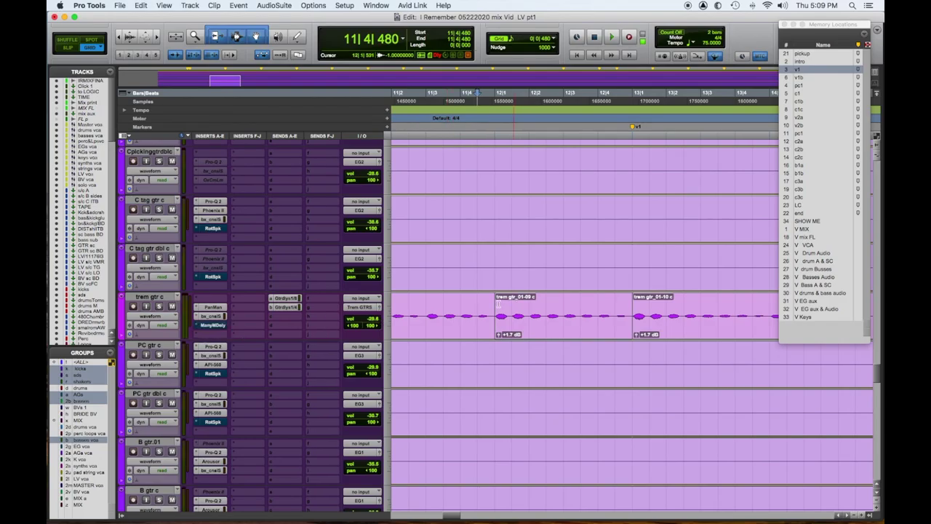
Step: Separate the trem gtr clip at 12|1|480, mute the rest of bar 12, audition the drop, and reselect the muted piece
{"action": "left_click", "coordinate": [513, 314]}
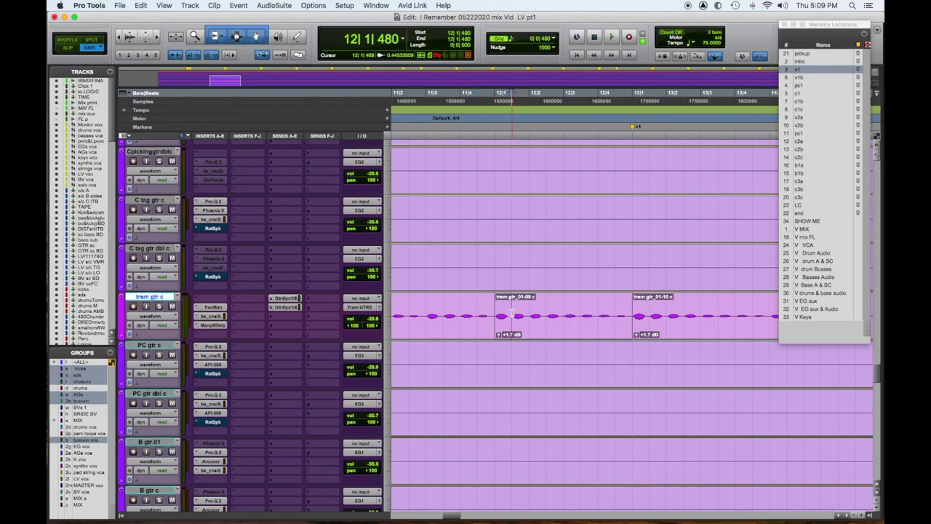
{"action": "left_click", "coordinate": [557, 337]}
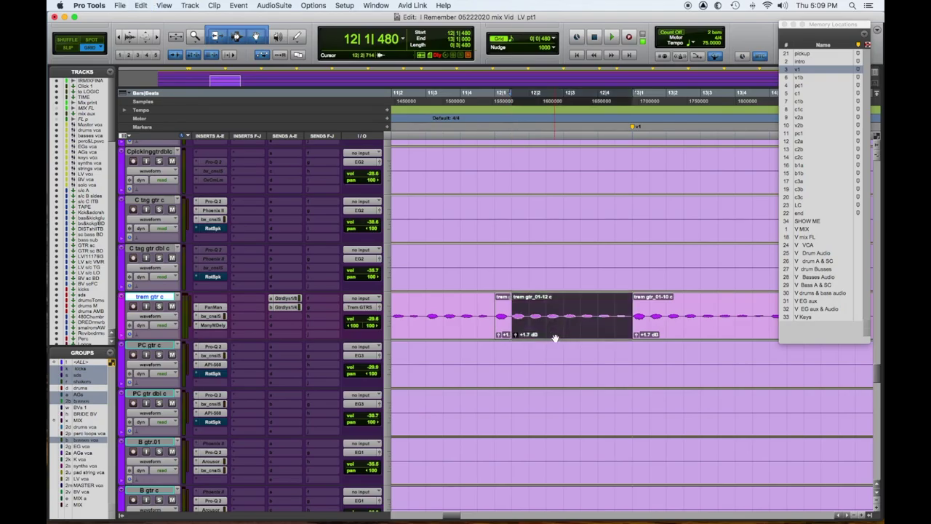
{"action": "left_click", "coordinate": [478, 262]}
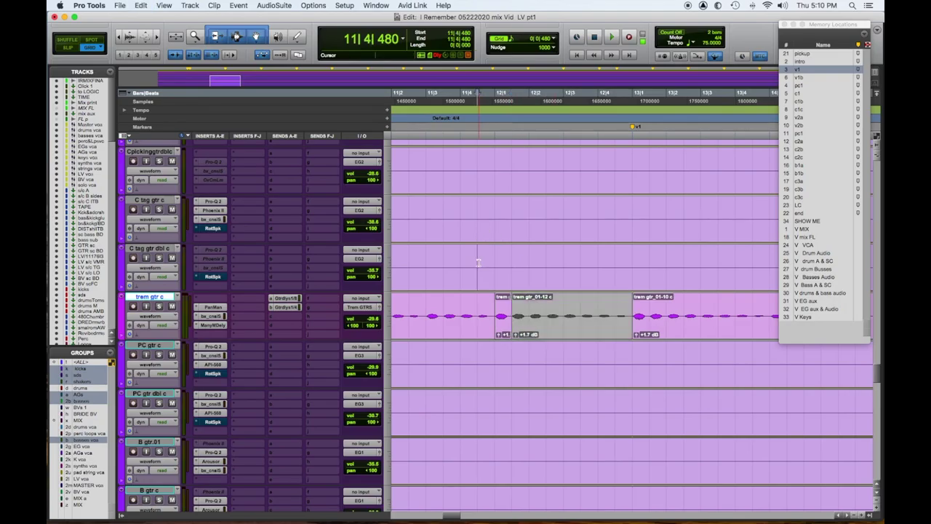
{"action": "key", "text": "space"}
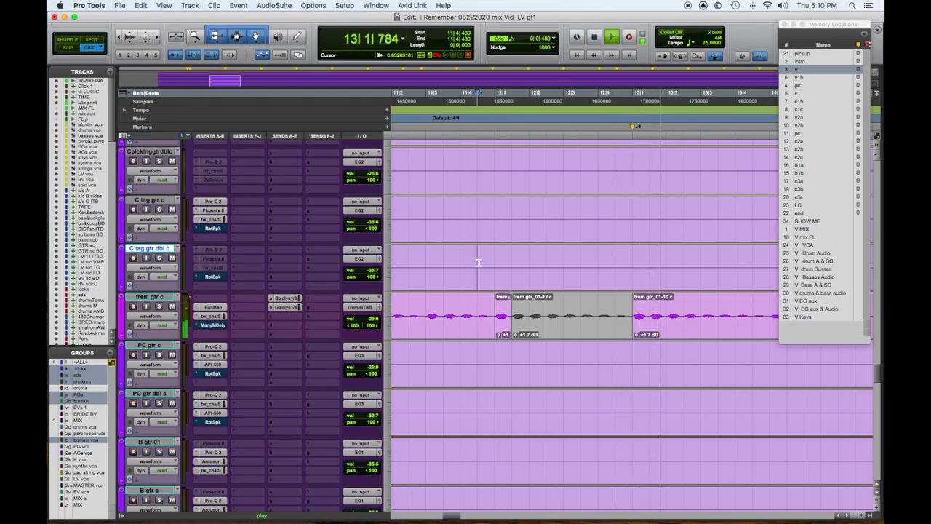
{"action": "left_click", "coordinate": [561, 326]}
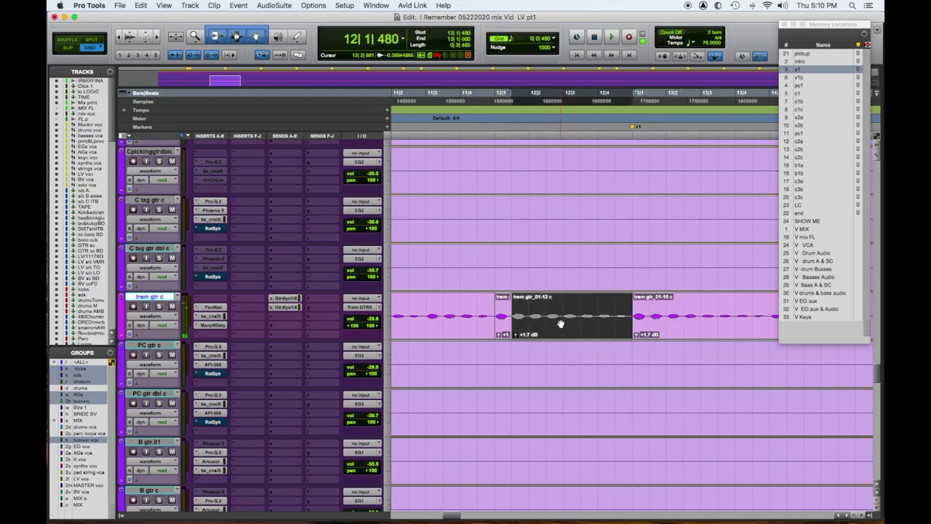
Step: Play the drop from 11|4|480 and rebalance the clip gains of the two short trem gtr pieces in bar 12, raising the first
{"action": "left_click", "coordinate": [484, 262]}
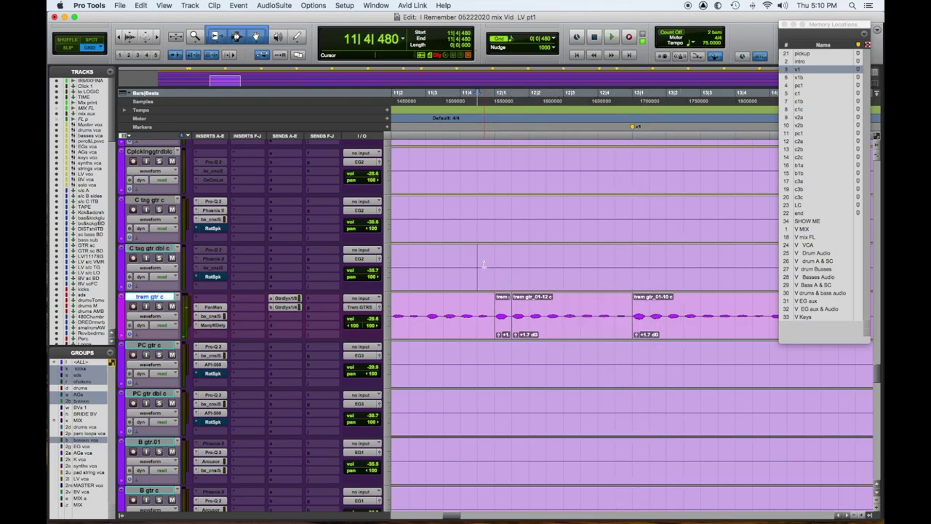
{"action": "key", "text": "space"}
{"action": "left_click_drag", "start_coordinate": [516, 335], "coordinate": [516, 337]}
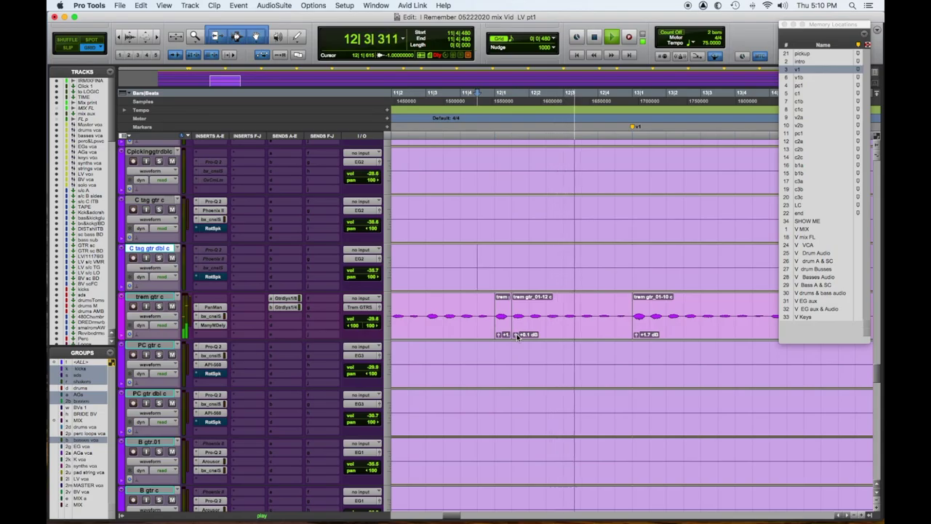
{"action": "left_click_drag", "start_coordinate": [518, 336], "coordinate": [497, 327]}
{"action": "key", "text": "space"}
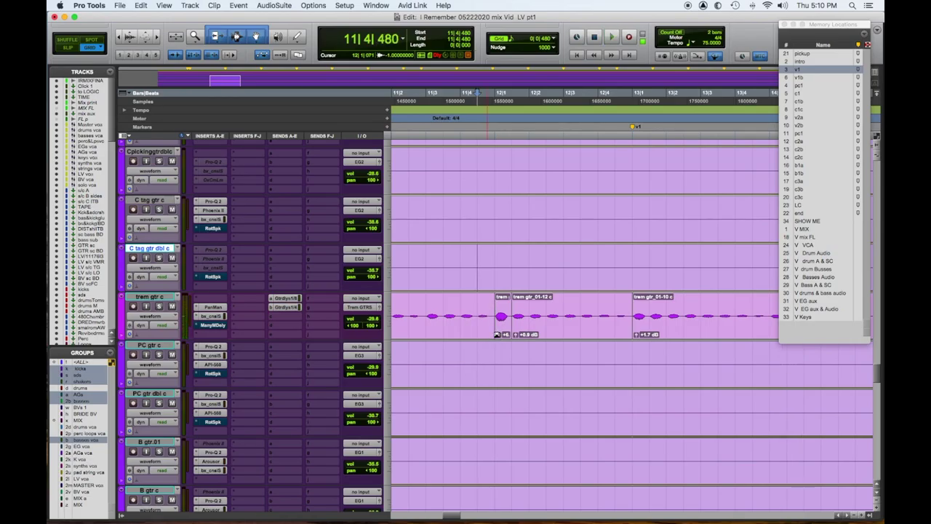
Step: Audition the trem gtr track's ManyM Delay through the transition, adjusting its output level and comparing it with bypass
{"action": "key", "text": "space"}
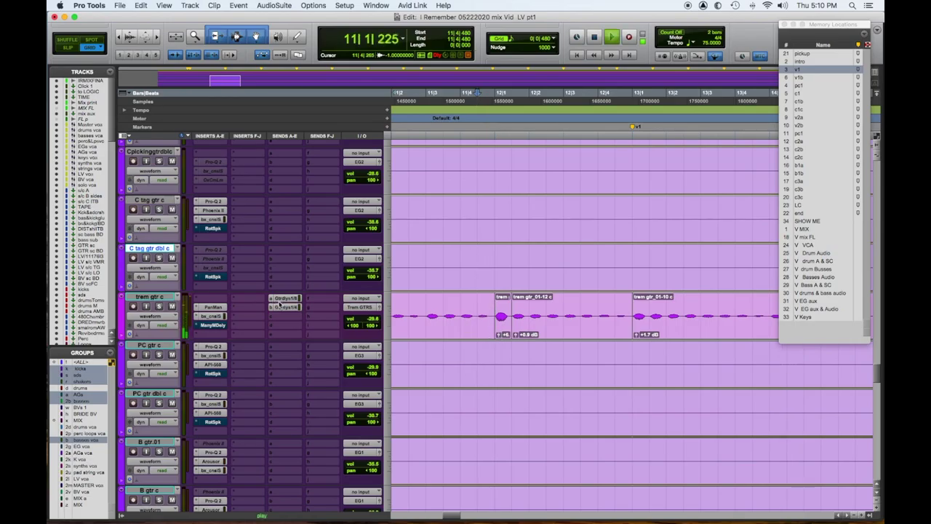
{"action": "left_click", "coordinate": [219, 325]}
{"action": "mouse_move", "coordinate": [481, 139]}
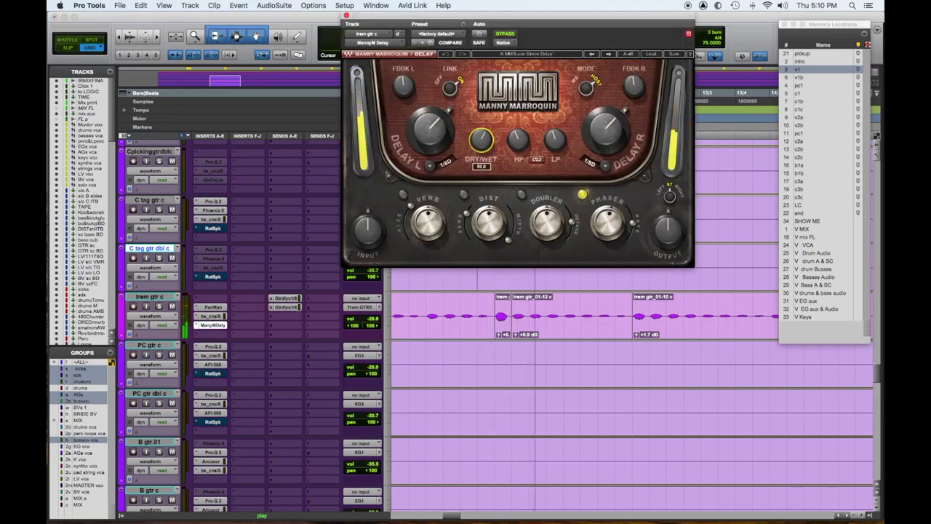
{"action": "mouse_move", "coordinate": [404, 85]}
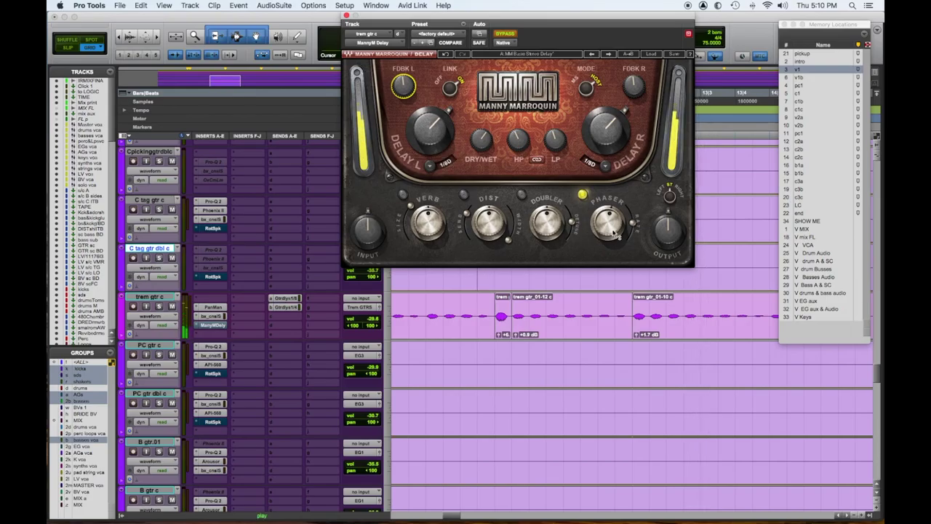
{"action": "left_click", "coordinate": [659, 233]}
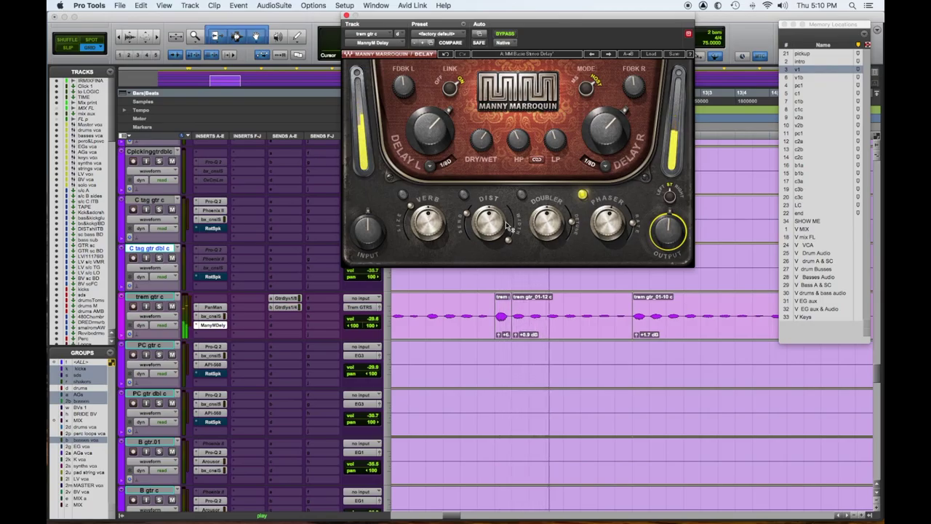
{"action": "left_click", "coordinate": [346, 14]}
Step: Solo the two V & c gtr strum tracks, listen to them across bar 12, and clear both solos
{"action": "scroll", "coordinate": [601, 178], "scroll_direction": "up", "scroll_amount": 5}
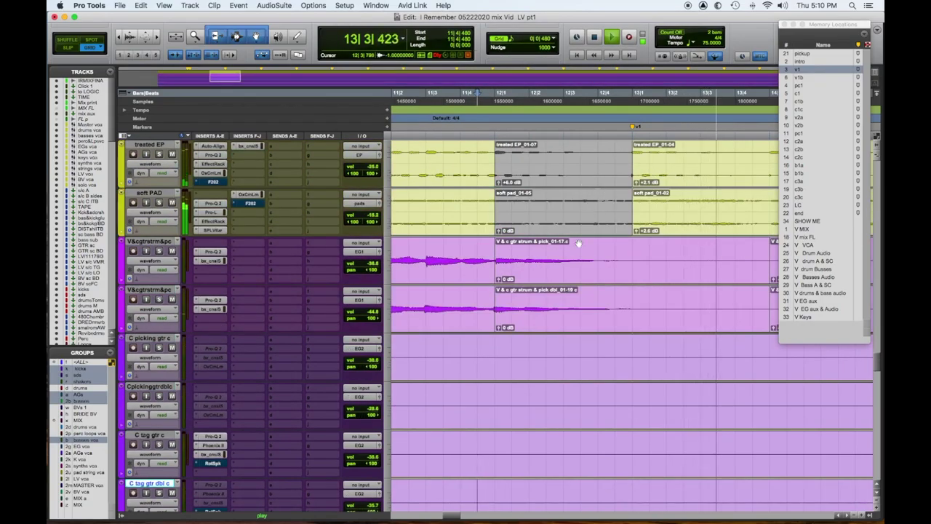
{"action": "key", "text": "space"}
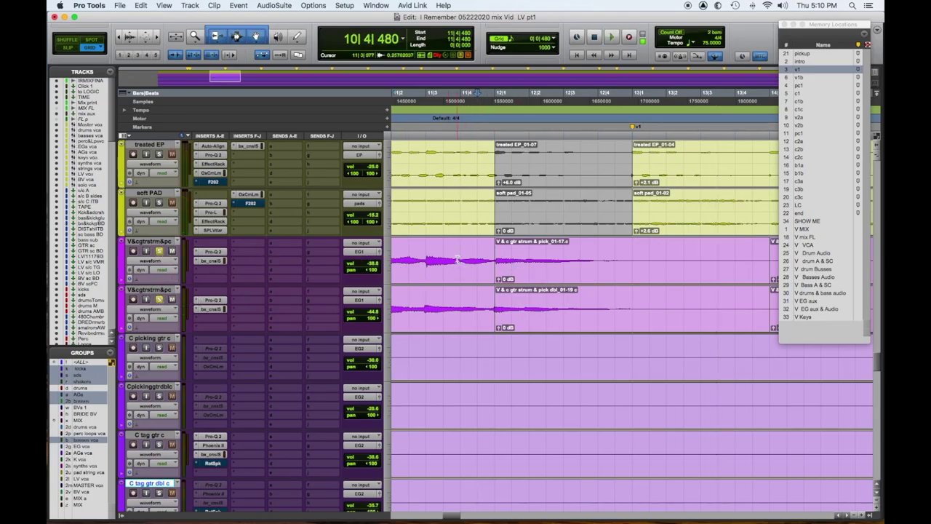
{"action": "key", "text": "space"}
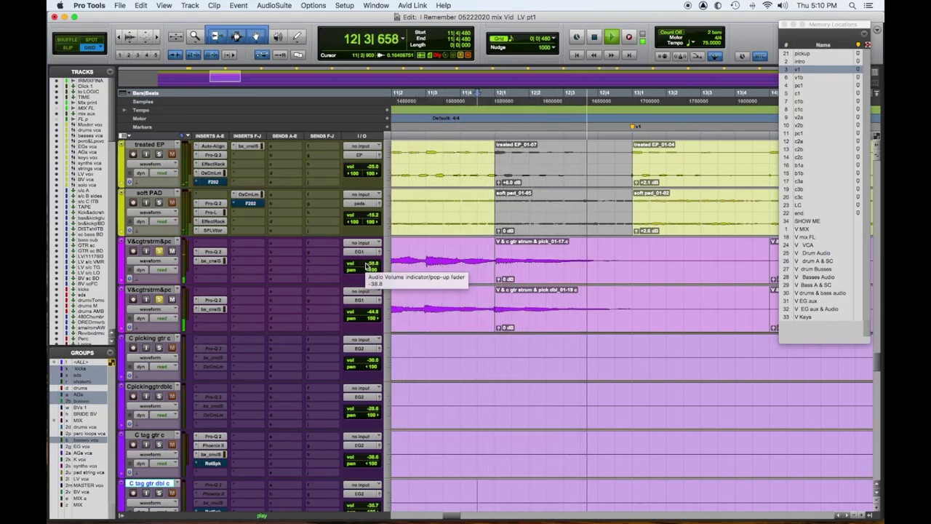
{"action": "left_click", "coordinate": [160, 251]}
{"action": "key", "text": "space"}
{"action": "left_click", "coordinate": [159, 251]}
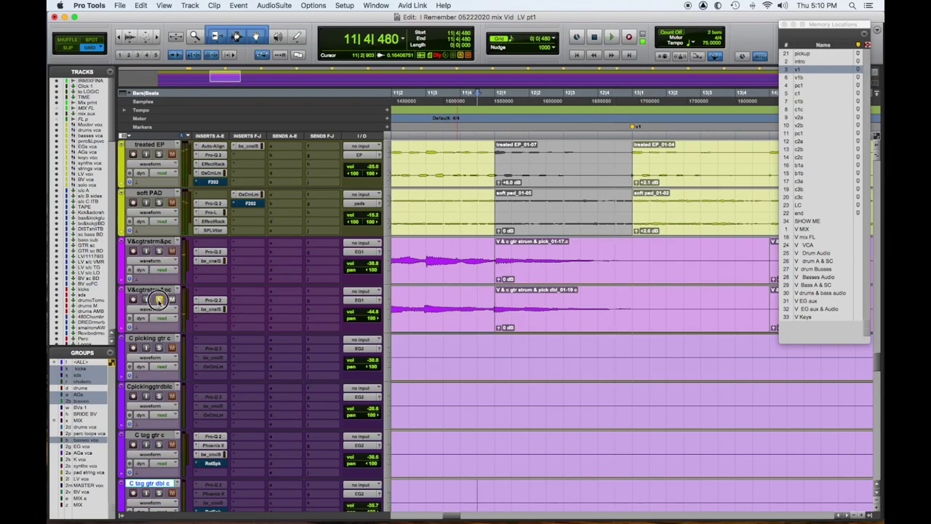
Step: Add a Gtr delays 1/4 send to both V & c gtr strum tracks and adjust the send level
{"action": "left_click", "coordinate": [151, 289]}
{"action": "left_click", "coordinate": [150, 242], "text": "shift"}
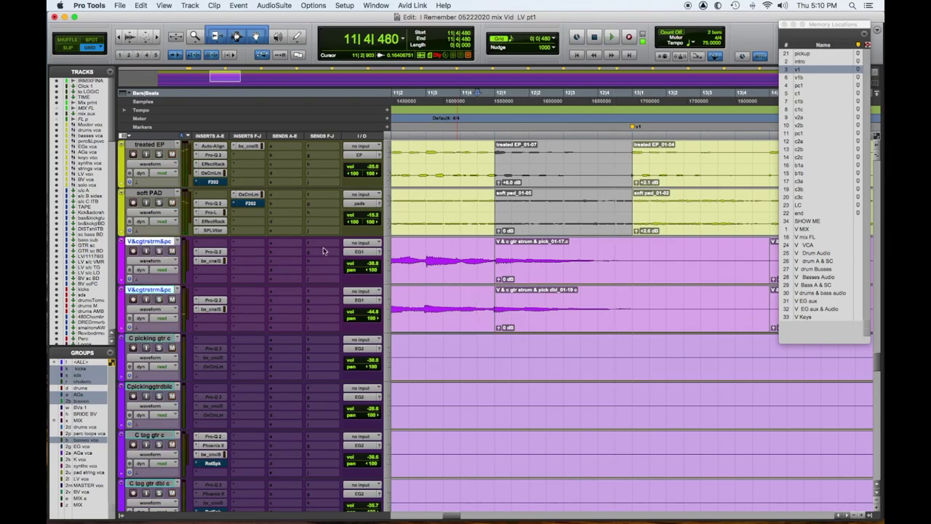
{"action": "left_click", "coordinate": [268, 243]}
{"action": "mouse_move", "coordinate": [291, 251]}
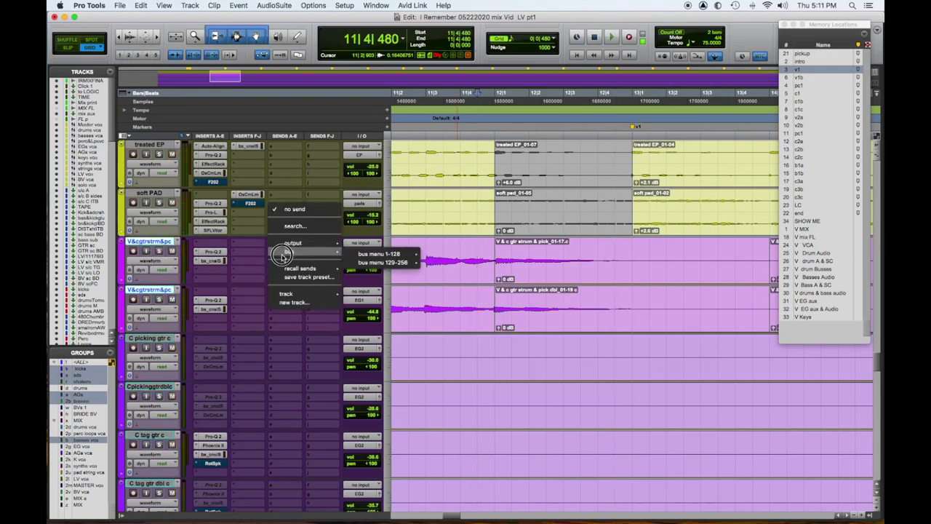
{"action": "mouse_move", "coordinate": [382, 254]}
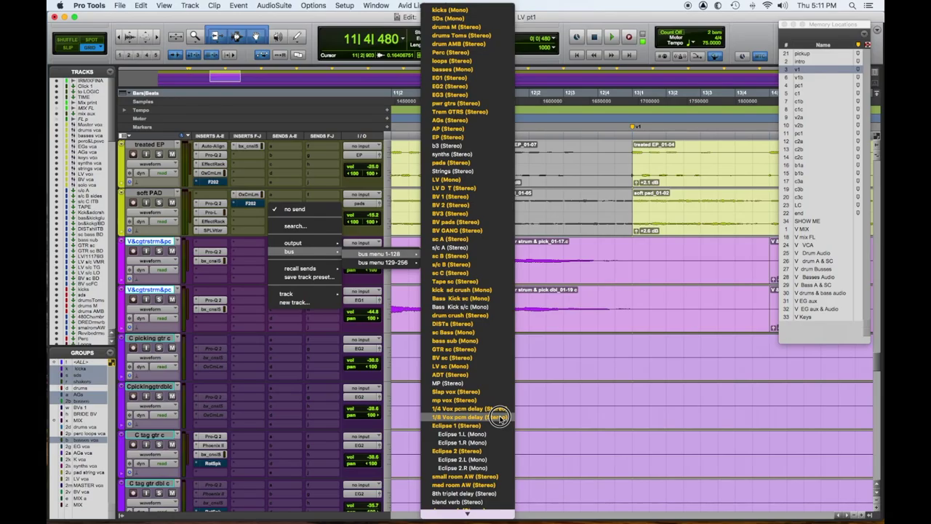
{"action": "mouse_move", "coordinate": [505, 505]}
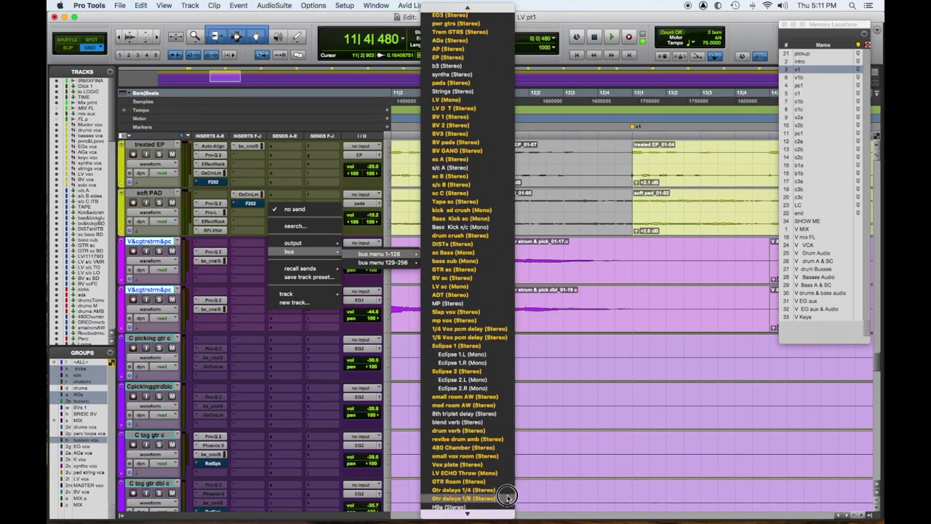
{"action": "left_click", "coordinate": [478, 126]}
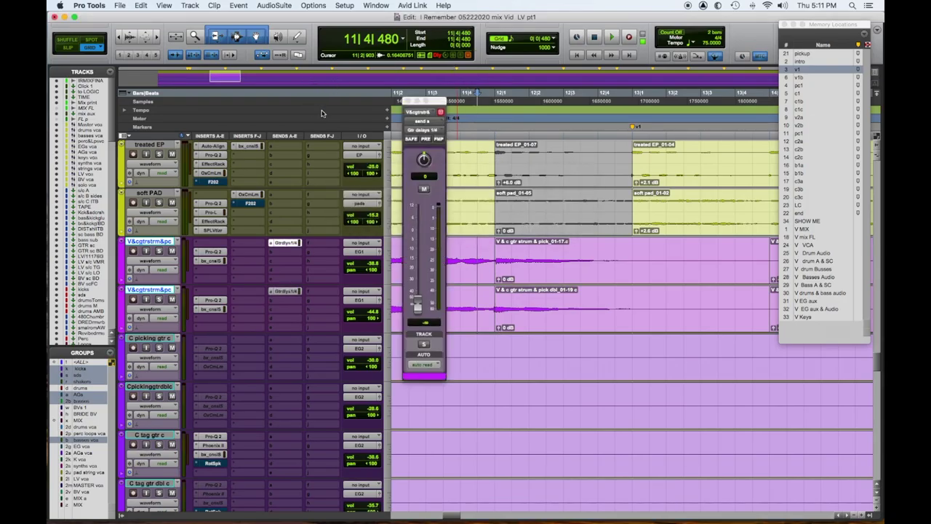
{"action": "left_click_drag", "start_coordinate": [424, 159], "coordinate": [416, 262]}
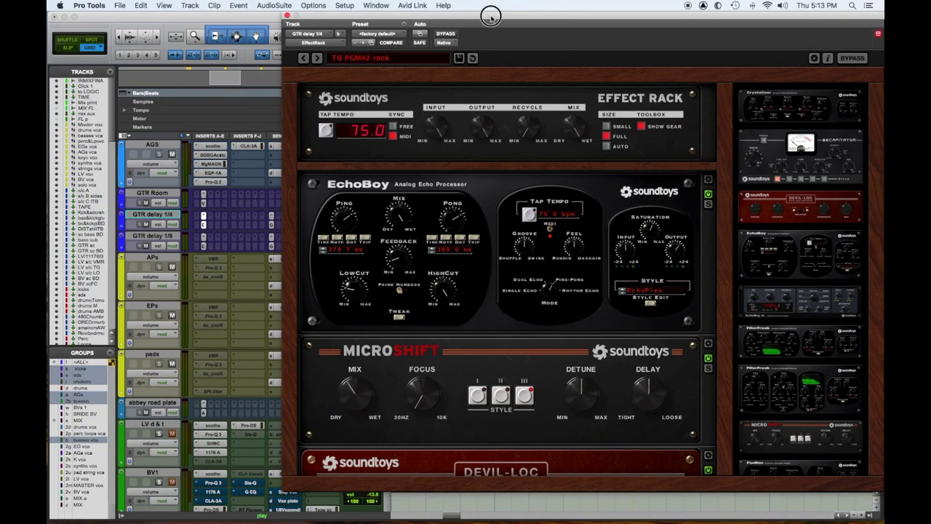
Step: Examine the EchoBoy, MicroShift and Devil-Loc settings in the GTR delay 1/4 track's EffectRack, then close it
{"action": "left_click_drag", "start_coordinate": [491, 16], "coordinate": [385, 20]}
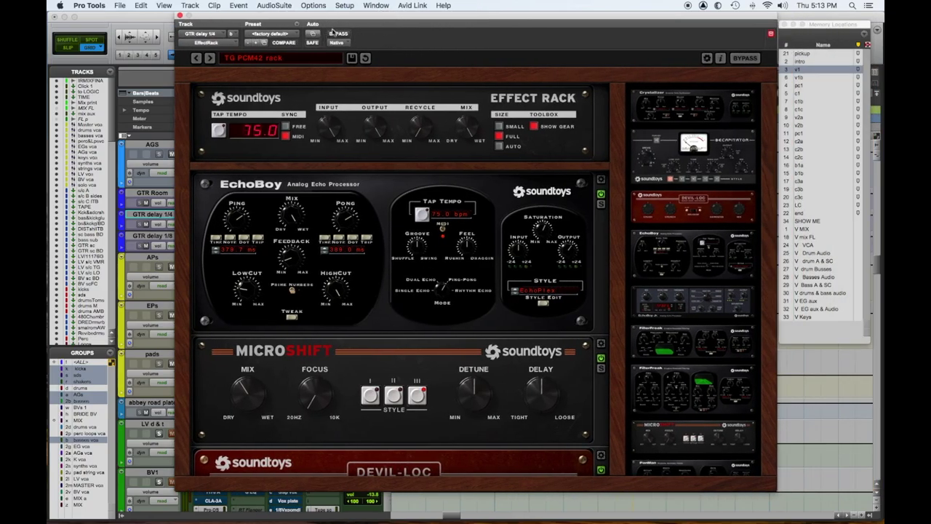
{"action": "scroll", "coordinate": [440, 212], "scroll_direction": "down", "scroll_amount": 1}
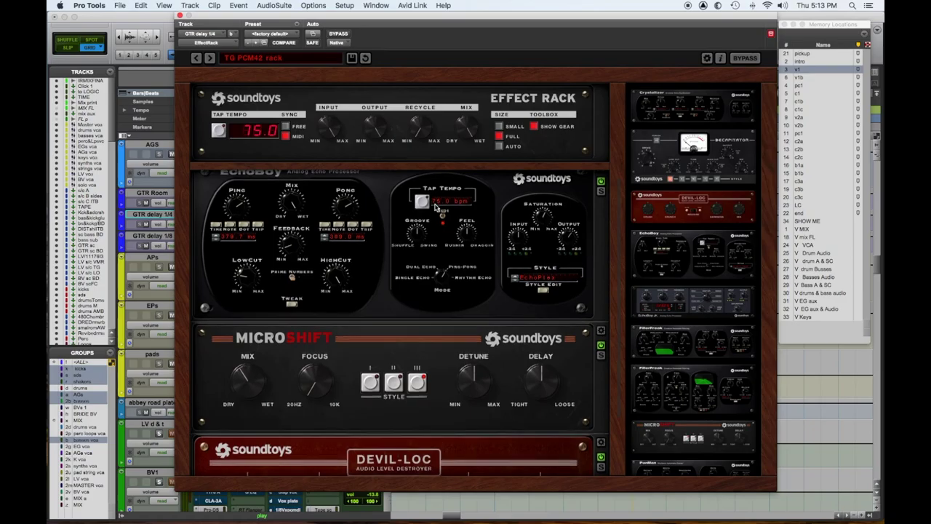
{"action": "scroll", "coordinate": [393, 178], "scroll_direction": "down", "scroll_amount": 2}
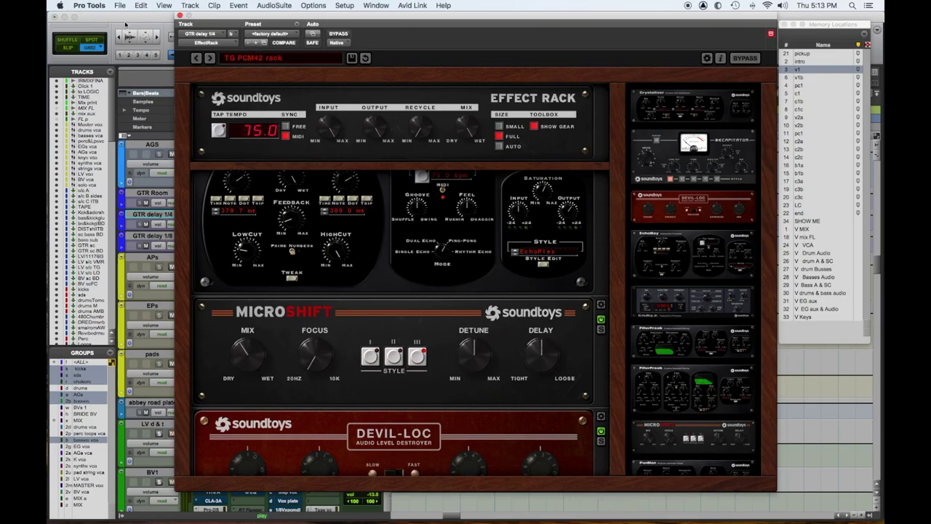
{"action": "left_click", "coordinate": [178, 15]}
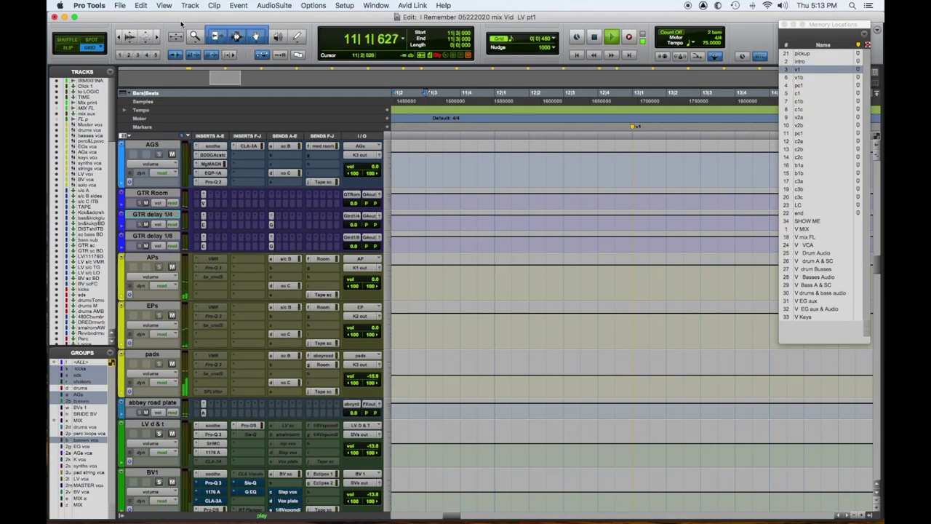
Step: Try lowering the intro clip of the sticked tamb track by about 9 dB of clip gain and play from bar 9
{"action": "scroll", "coordinate": [191, 115], "scroll_direction": "down", "scroll_amount": 5}
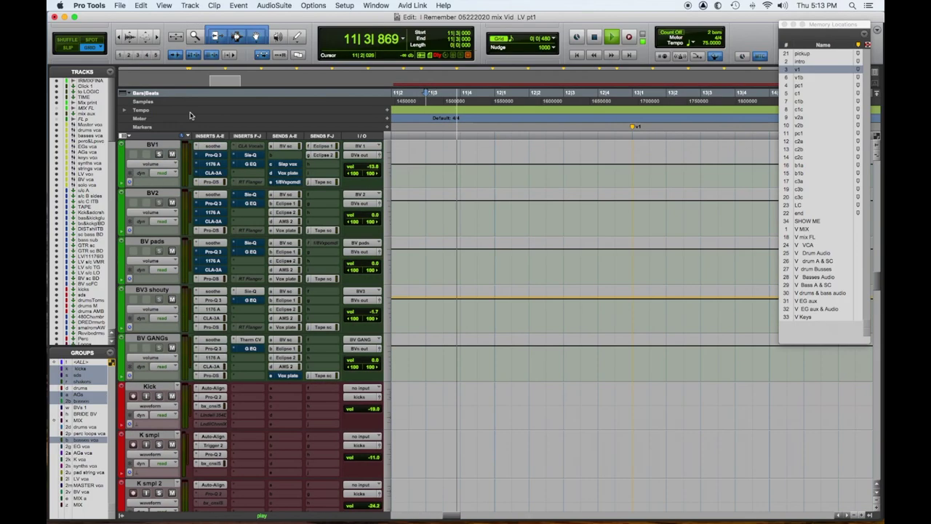
{"action": "scroll", "coordinate": [189, 115], "scroll_direction": "down", "scroll_amount": 6}
{"action": "scroll", "coordinate": [175, 110], "scroll_direction": "up", "scroll_amount": 3}
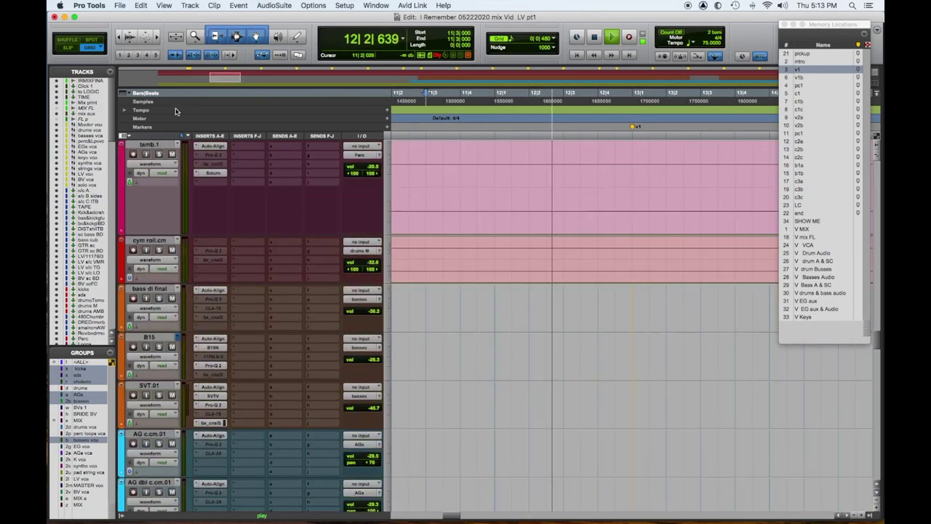
{"action": "scroll", "coordinate": [175, 111], "scroll_direction": "up", "scroll_amount": 3}
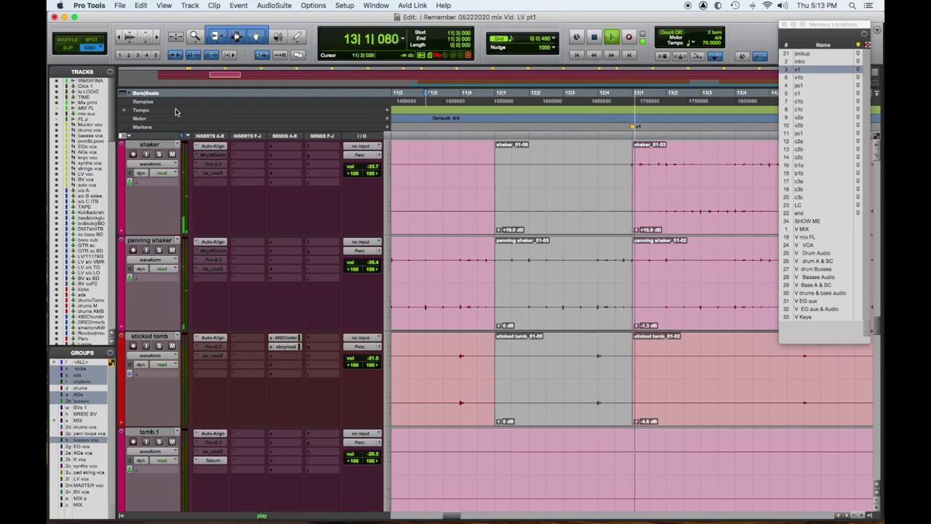
{"action": "key", "text": "super+bracketleft"}
{"action": "key", "text": "super+bracketleft"}
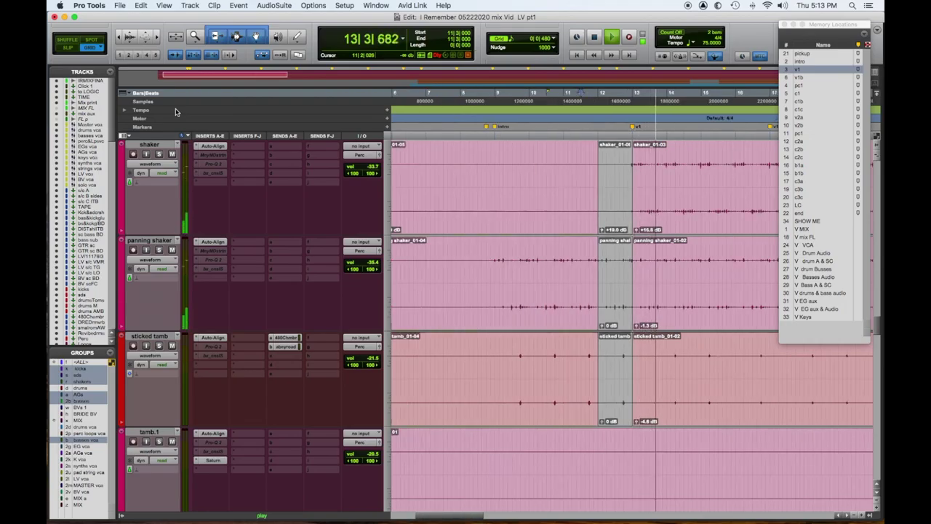
{"action": "key", "text": "space"}
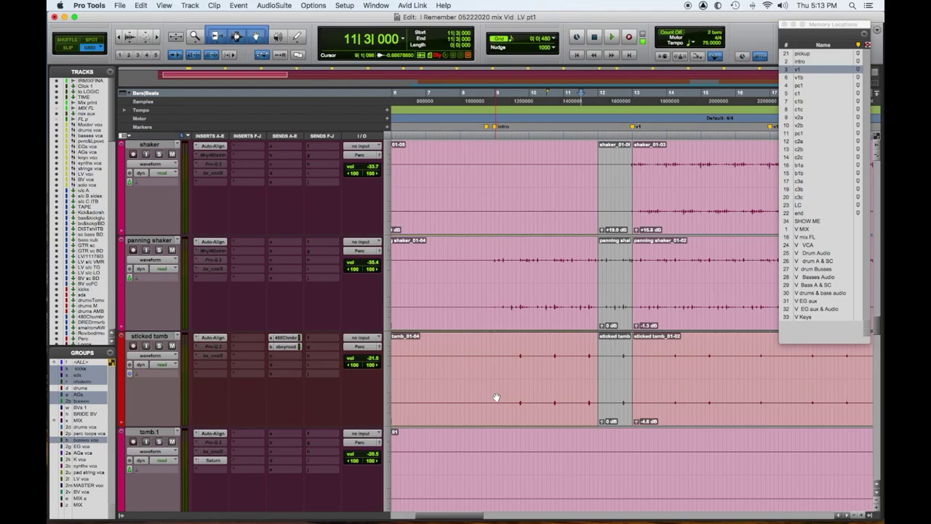
{"action": "key", "text": "super+bracketleft"}
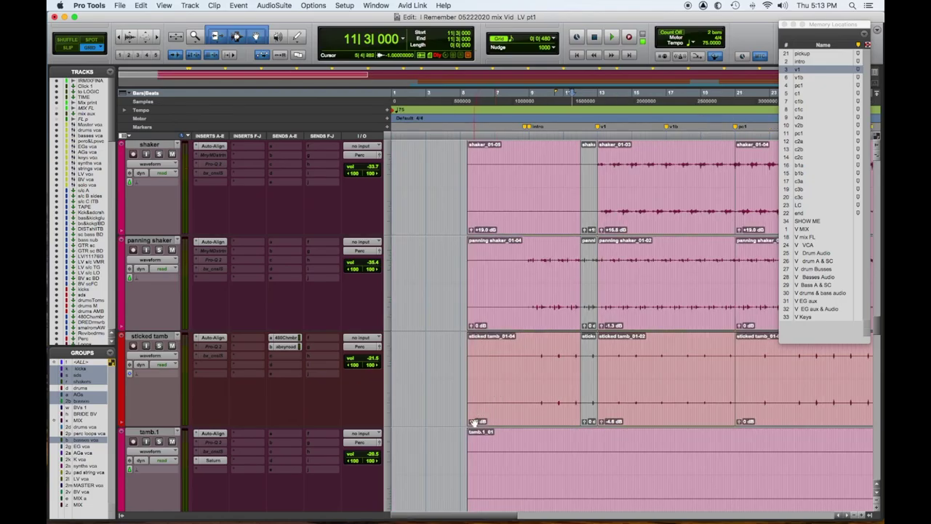
{"action": "left_click", "coordinate": [473, 422]}
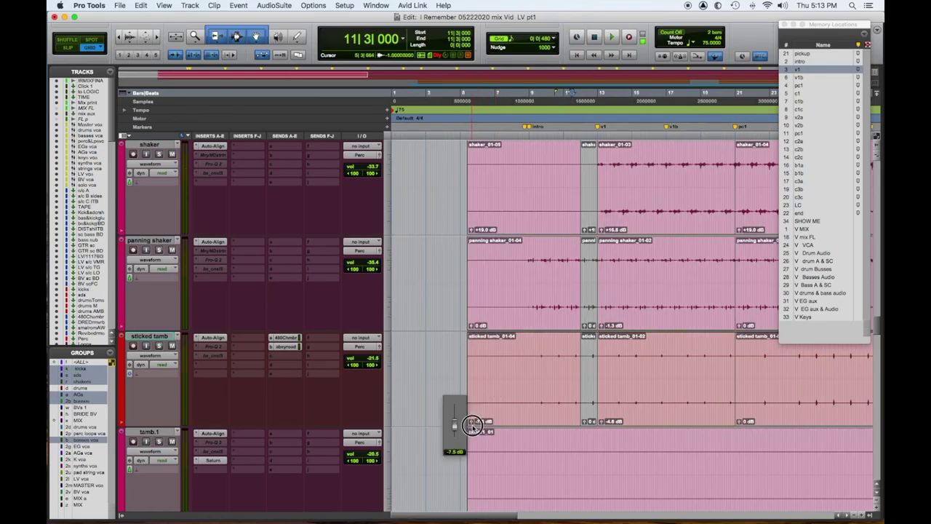
{"action": "left_click_drag", "start_coordinate": [486, 422], "coordinate": [486, 422]}
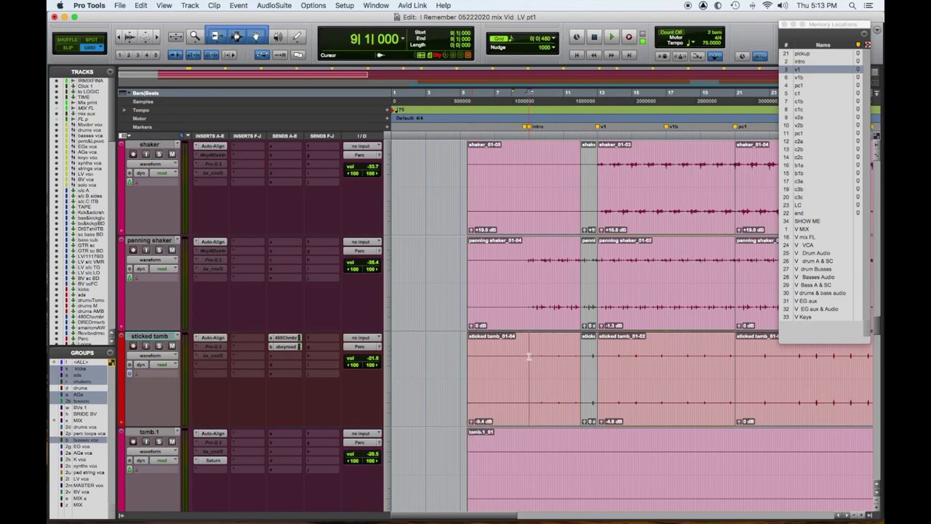
{"action": "key", "text": "space"}
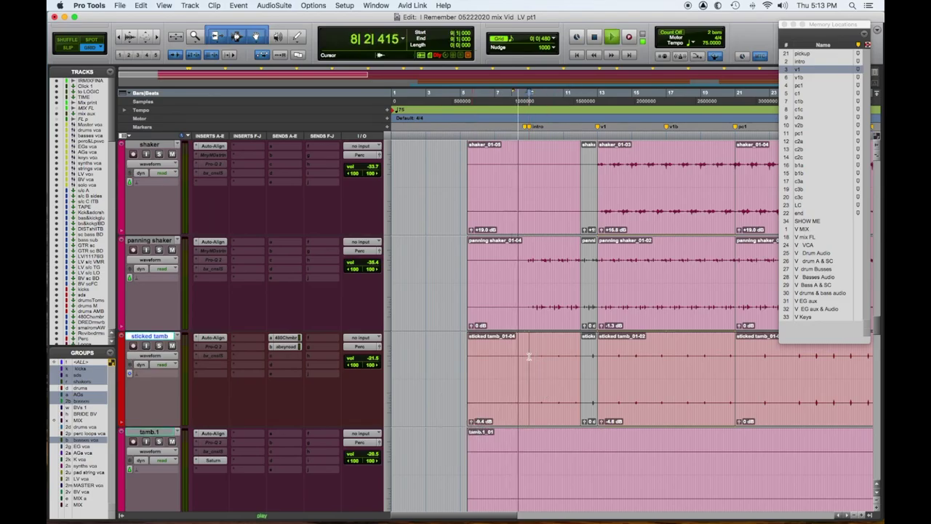
Step: Set the clip gain of the sticked tamb track's intro clip to -2.8 dB during playback
{"action": "key", "text": "super+bracketleft"}
{"action": "key", "text": "super+bracketleft"}
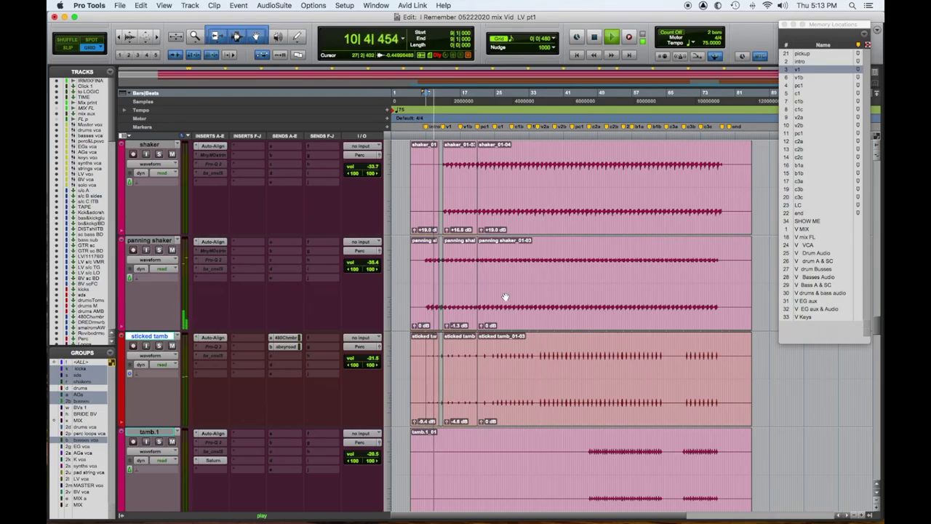
{"action": "key", "text": "super+bracketright"}
{"action": "key", "text": "super+bracketright"}
{"action": "key", "text": "super+bracketright"}
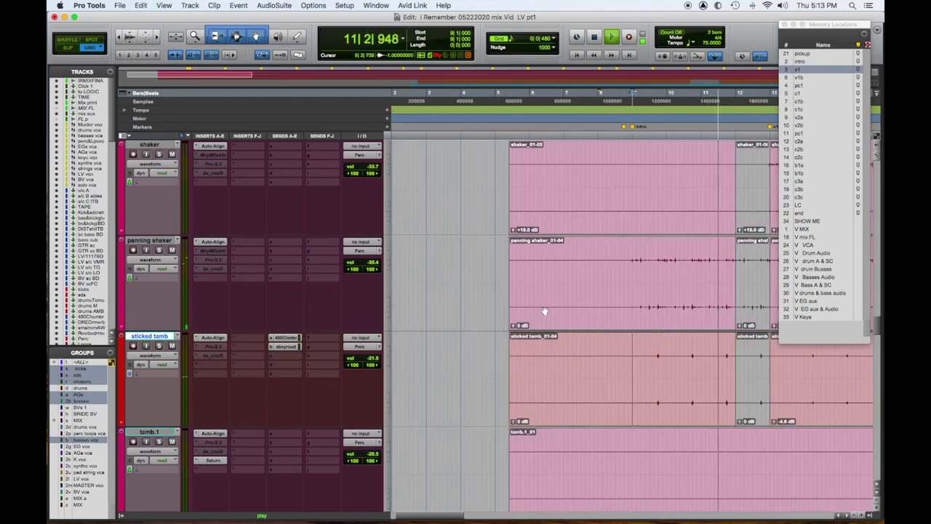
{"action": "left_click", "coordinate": [513, 422]}
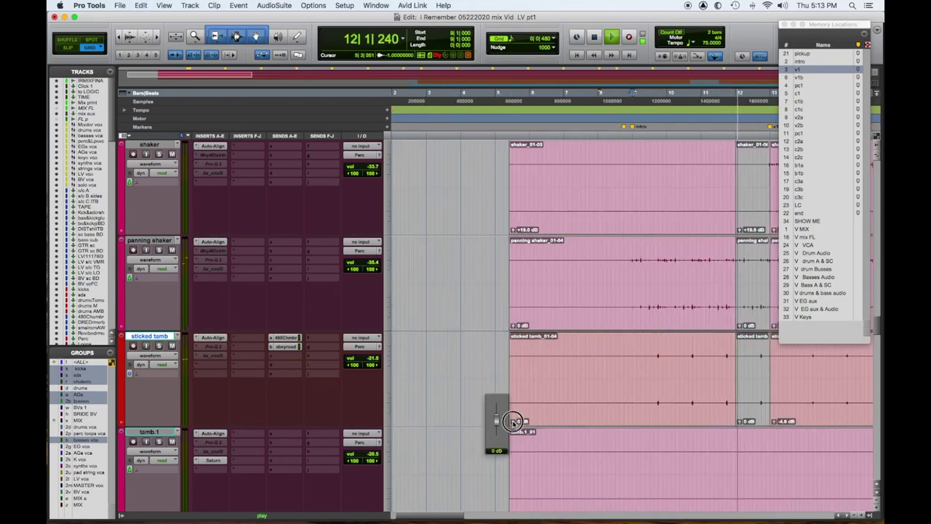
{"action": "left_click_drag", "start_coordinate": [513, 422], "coordinate": [515, 417]}
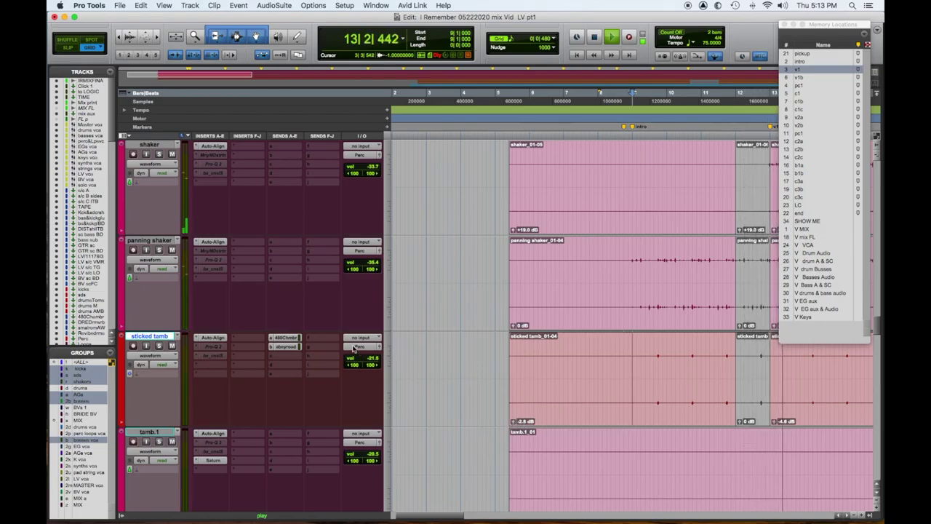
Step: Set the sticked tamb track's abbey road send level to about +6 dB during playback and close the send window
{"action": "left_click", "coordinate": [284, 347]}
{"action": "left_click_drag", "start_coordinate": [414, 249], "coordinate": [413, 279]}
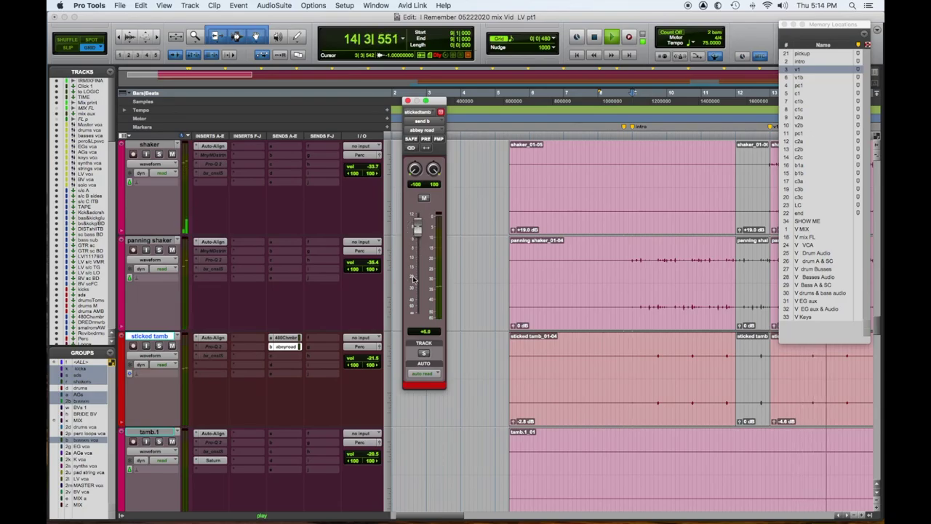
{"action": "key", "text": "super+bracketleft"}
{"action": "key", "text": "super+bracketleft"}
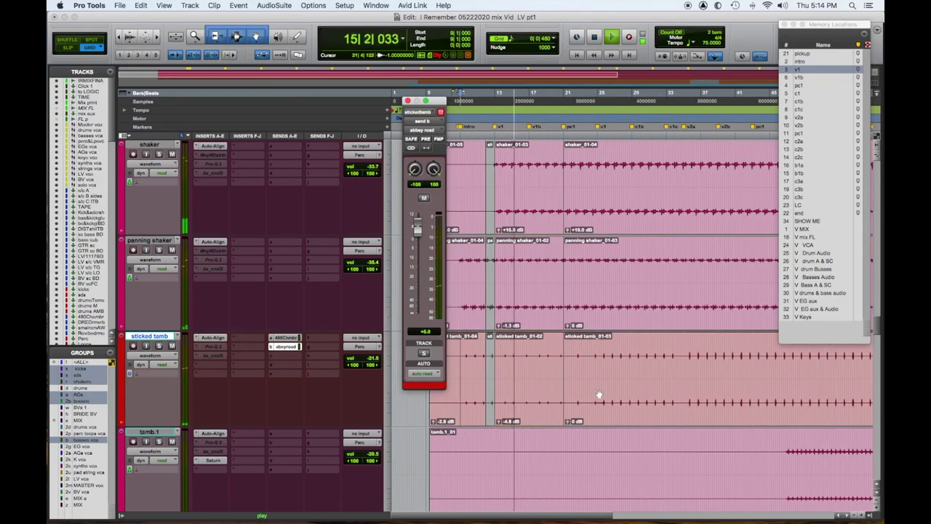
{"action": "scroll", "coordinate": [577, 430], "scroll_direction": "down", "scroll_amount": 10}
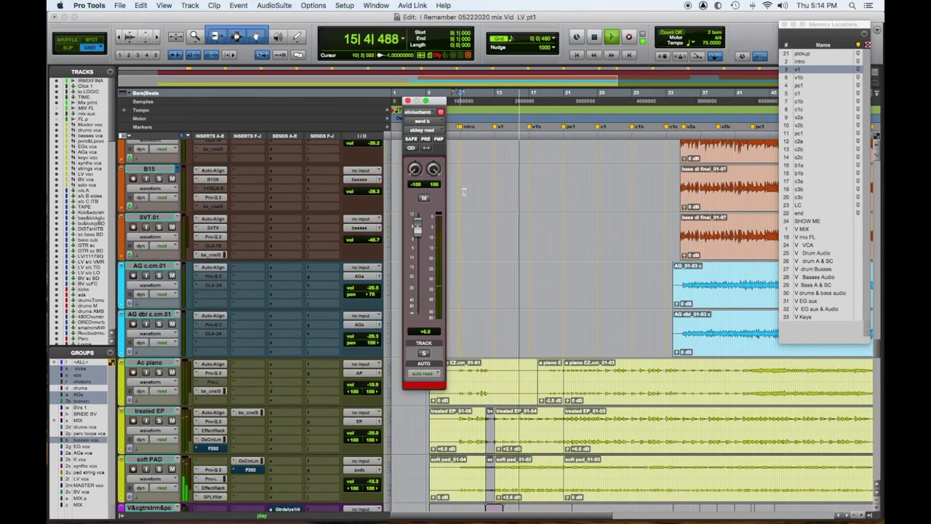
{"action": "left_click", "coordinate": [409, 102]}
Step: Stop playback, split the treated EP clip at bar 25 and set the clip gain of its pc1 portion to about +2.6 dB
{"action": "scroll", "coordinate": [412, 107], "scroll_direction": "down", "scroll_amount": 10}
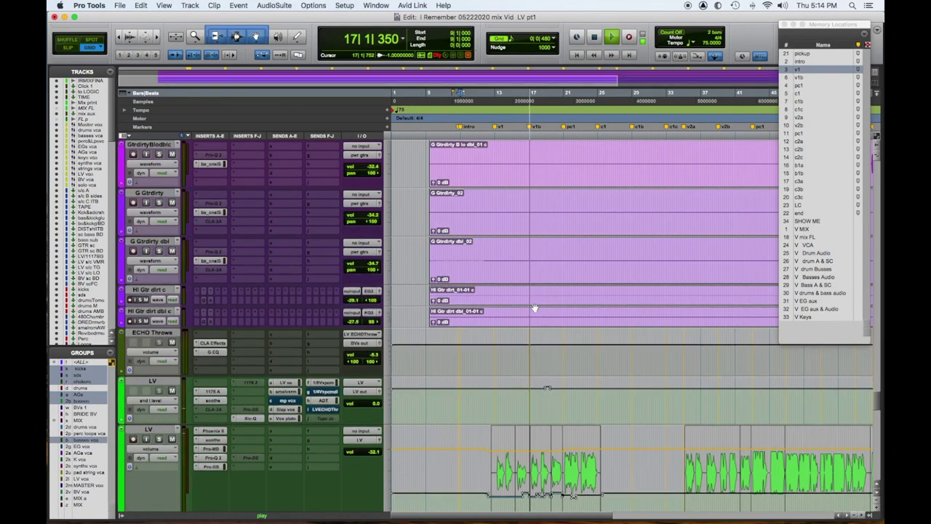
{"action": "scroll", "coordinate": [536, 308], "scroll_direction": "down", "scroll_amount": 2}
{"action": "scroll", "coordinate": [611, 318], "scroll_direction": "up", "scroll_amount": 10}
{"action": "key", "text": "space"}
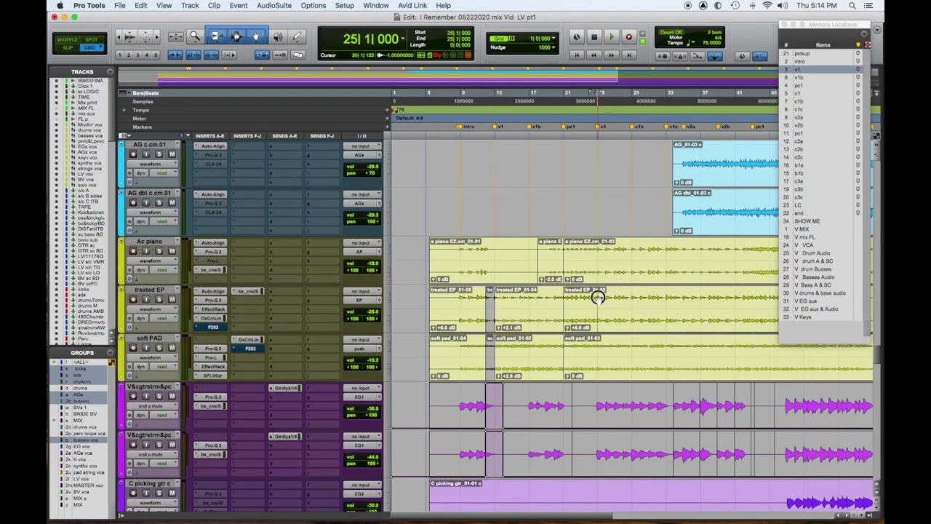
{"action": "left_click", "coordinate": [597, 297]}
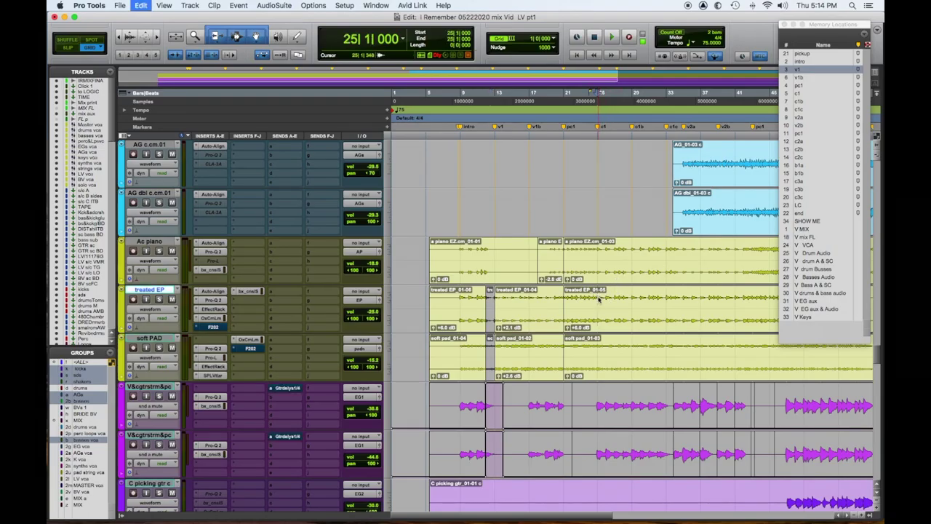
{"action": "key", "text": "super+e"}
{"action": "left_click_drag", "start_coordinate": [567, 329], "coordinate": [567, 329]}
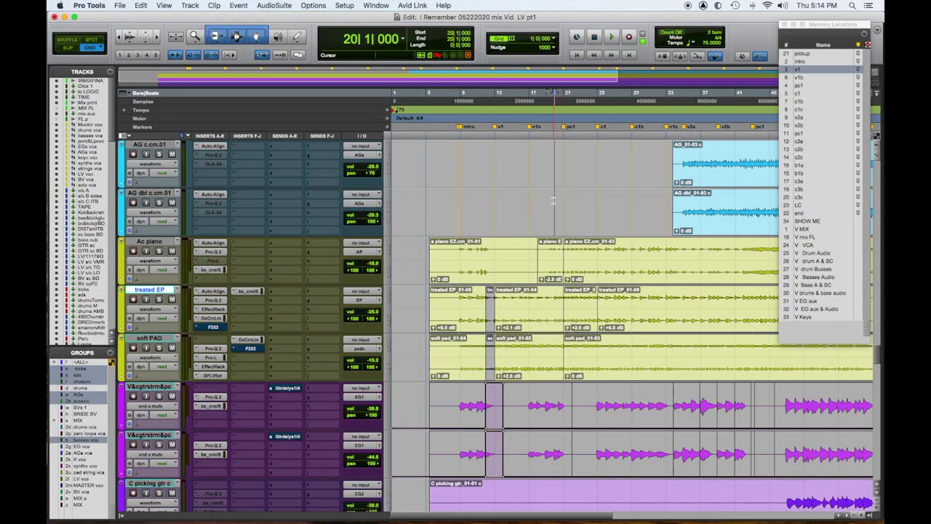
Step: Split the Ac piano clip at bar 25 during playback and set its pc1 portion's clip gain to about -0.9 dB
{"action": "key", "text": "space"}
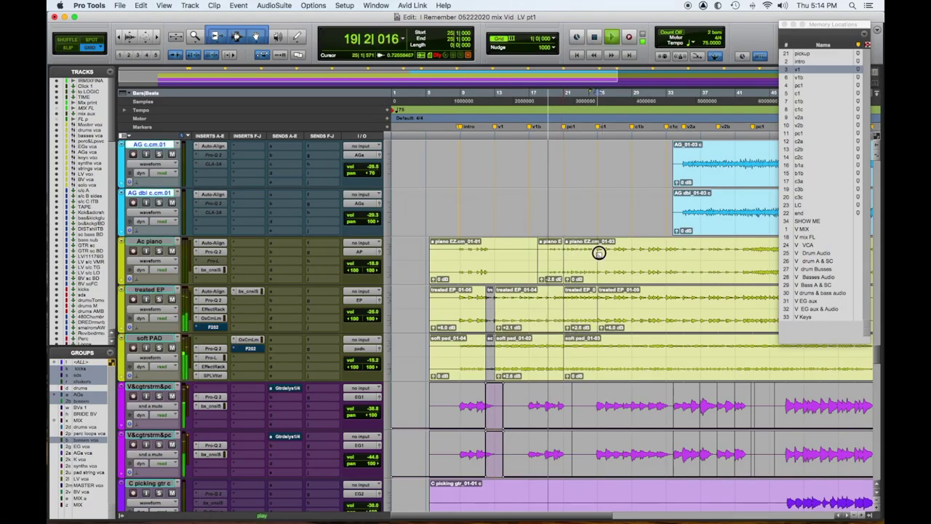
{"action": "key", "text": "semicolon"}
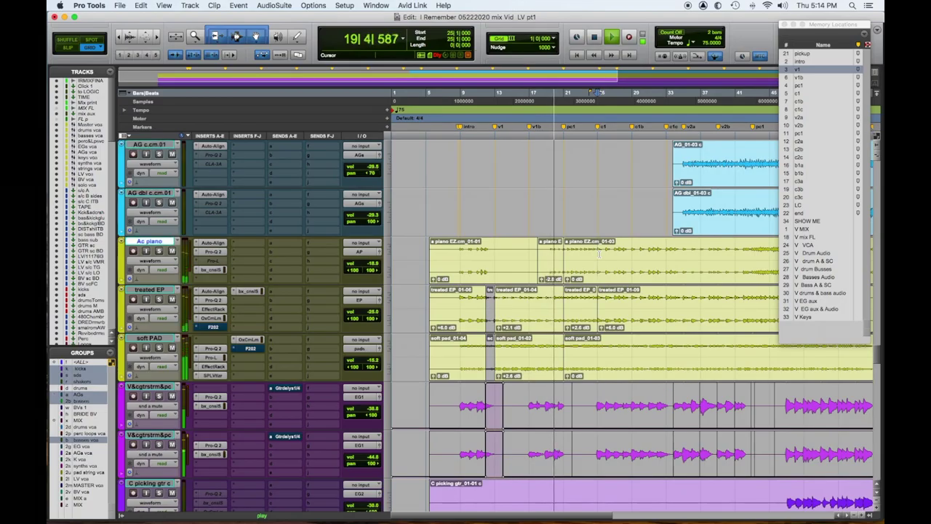
{"action": "key", "text": "super+e"}
{"action": "left_click_drag", "start_coordinate": [571, 279], "coordinate": [570, 280]}
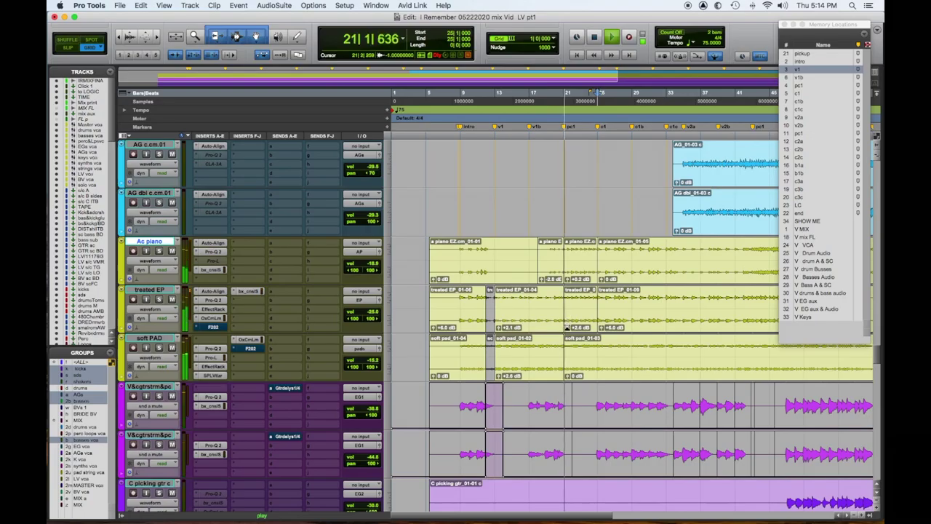
{"action": "left_click_drag", "start_coordinate": [570, 278], "coordinate": [571, 331]}
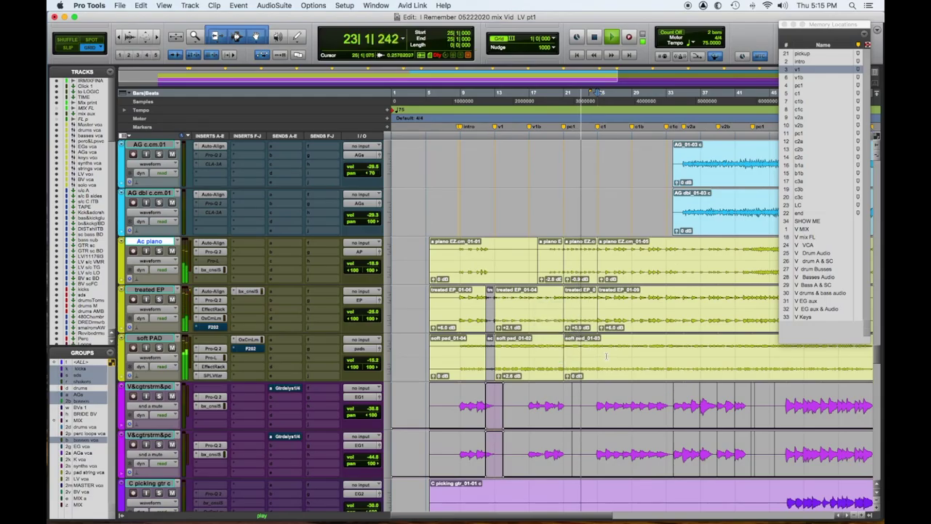
Step: Stop playback, split the sticked tamb clip at bar 25 and adjust the clip gain of its pc1 portion
{"action": "scroll", "coordinate": [603, 356], "scroll_direction": "down", "scroll_amount": 6}
{"action": "scroll", "coordinate": [603, 356], "scroll_direction": "up", "scroll_amount": 10}
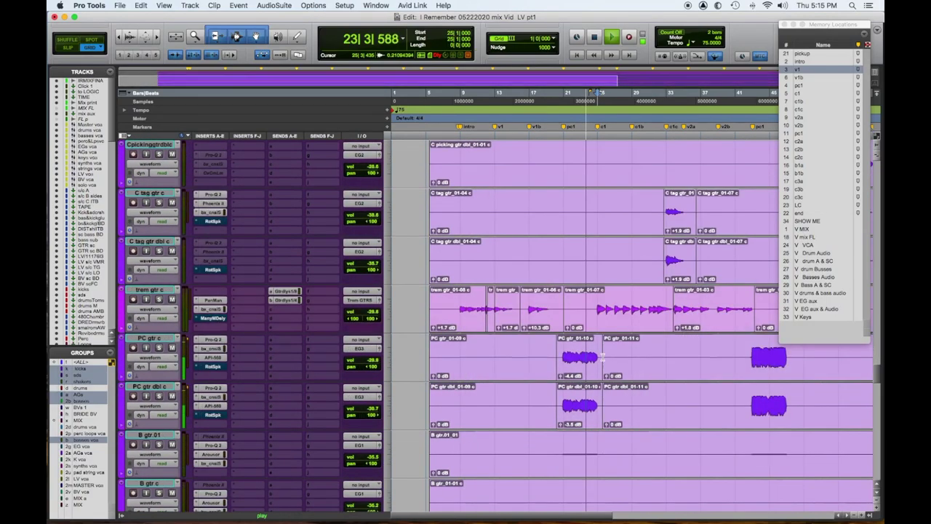
{"action": "scroll", "coordinate": [603, 359], "scroll_direction": "up", "scroll_amount": 3}
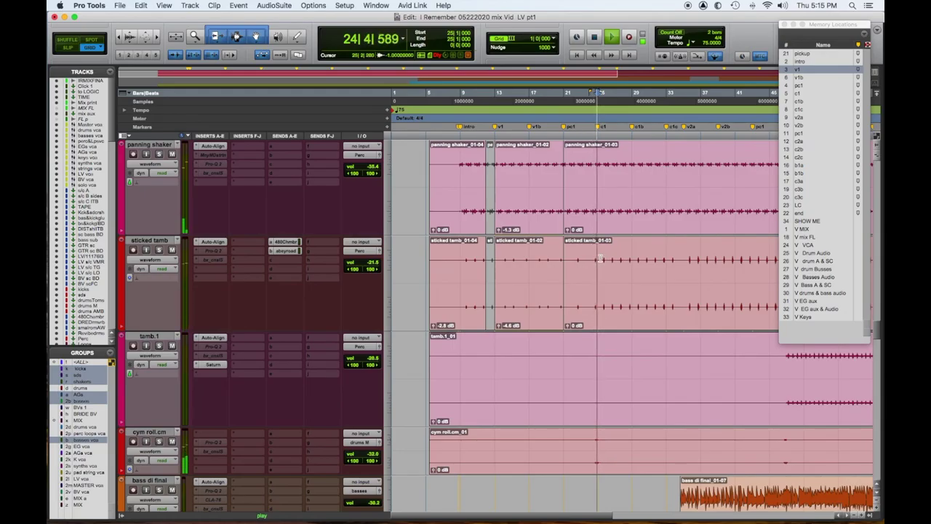
{"action": "key", "text": "space"}
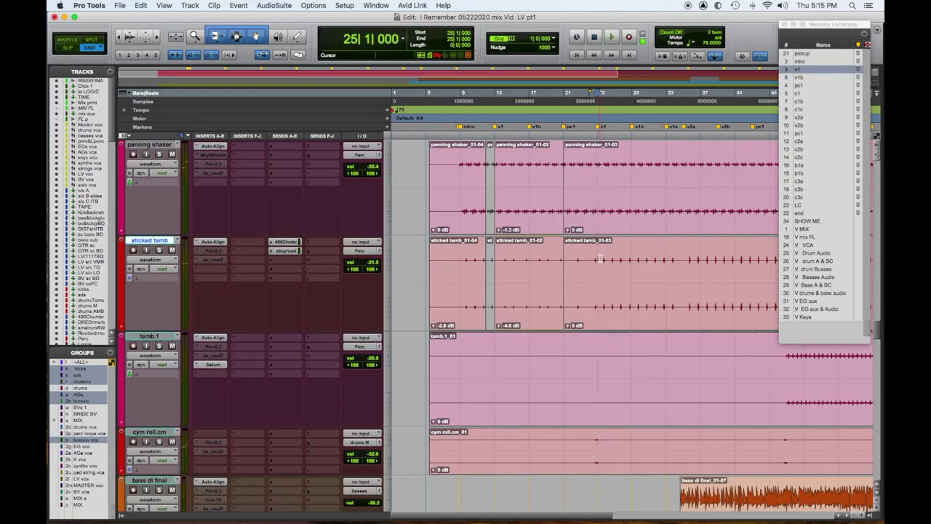
{"action": "left_click", "coordinate": [569, 326]}
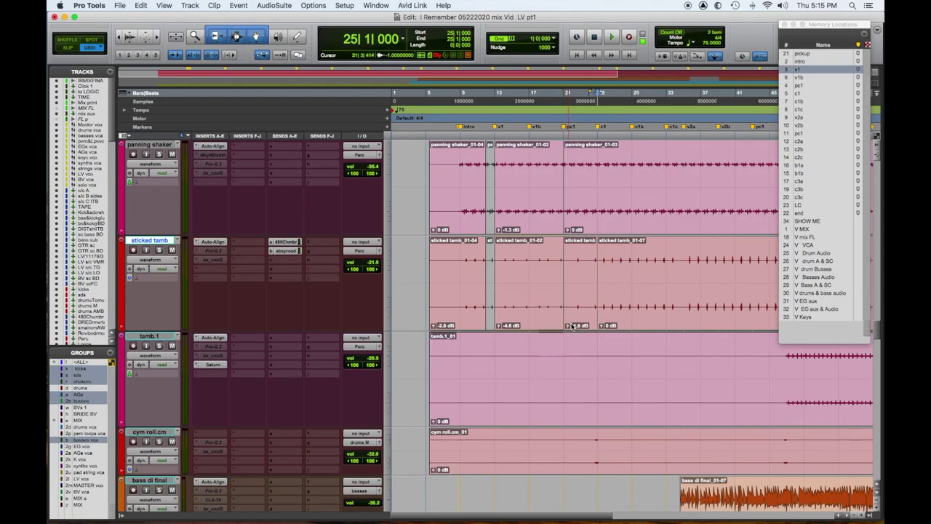
Step: Switch the drum loop and Lo Breathe loop tracks to waveform view and split both clips at bar 25
{"action": "scroll", "coordinate": [582, 326], "scroll_direction": "up", "scroll_amount": 5}
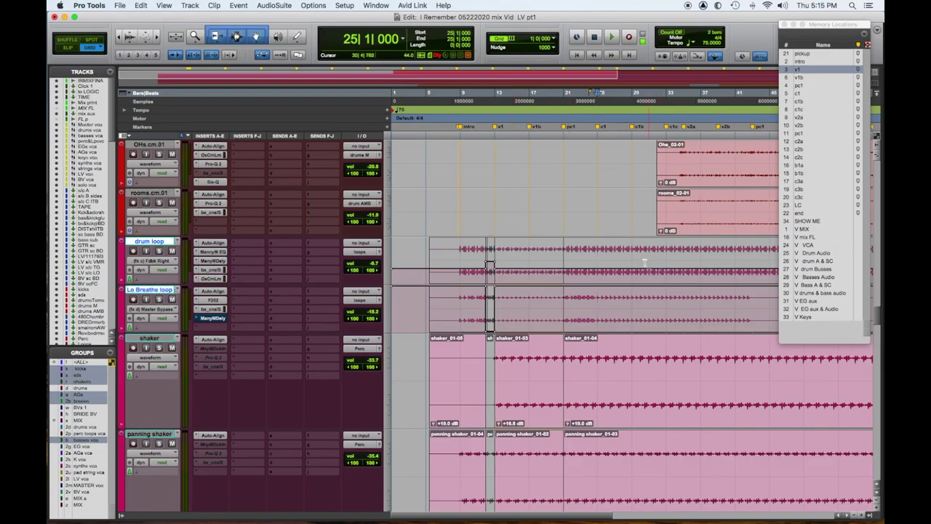
{"action": "left_click", "coordinate": [155, 262]}
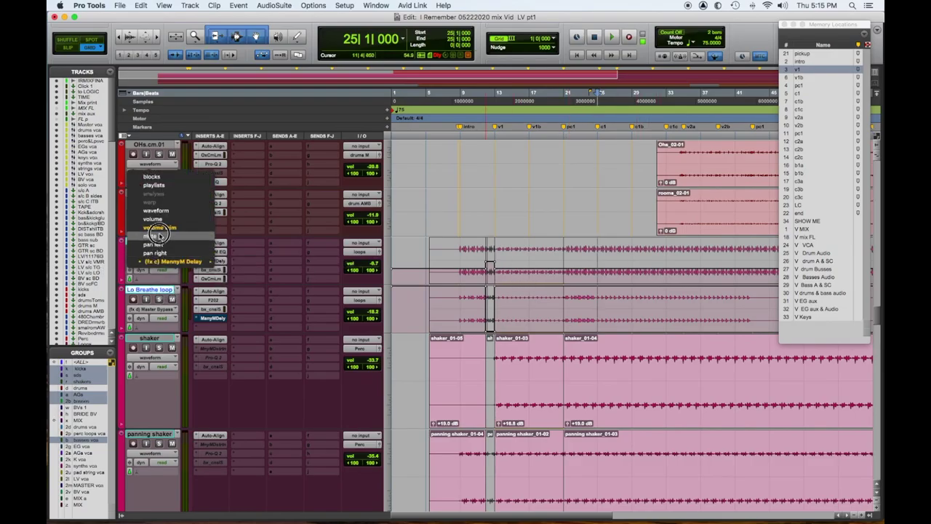
{"action": "left_click", "coordinate": [182, 208]}
{"action": "left_click", "coordinate": [604, 259]}
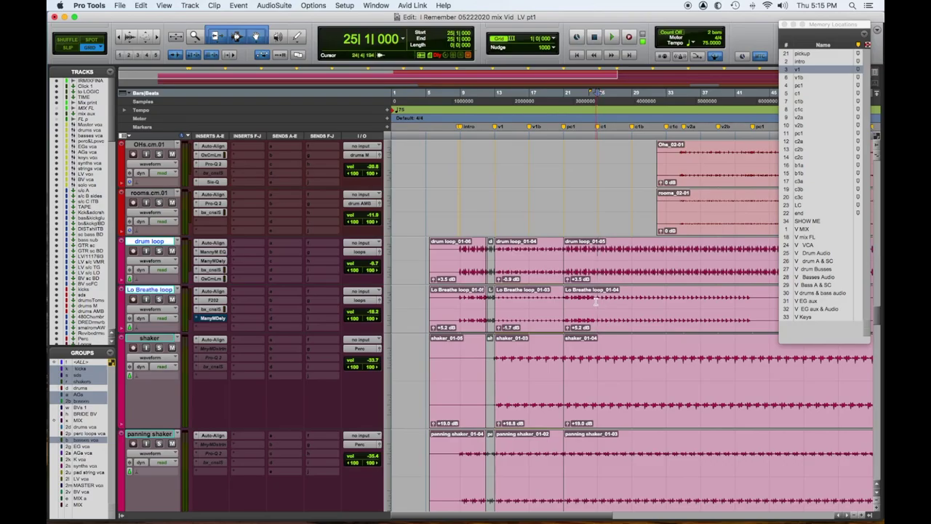
{"action": "key", "text": "super+e"}
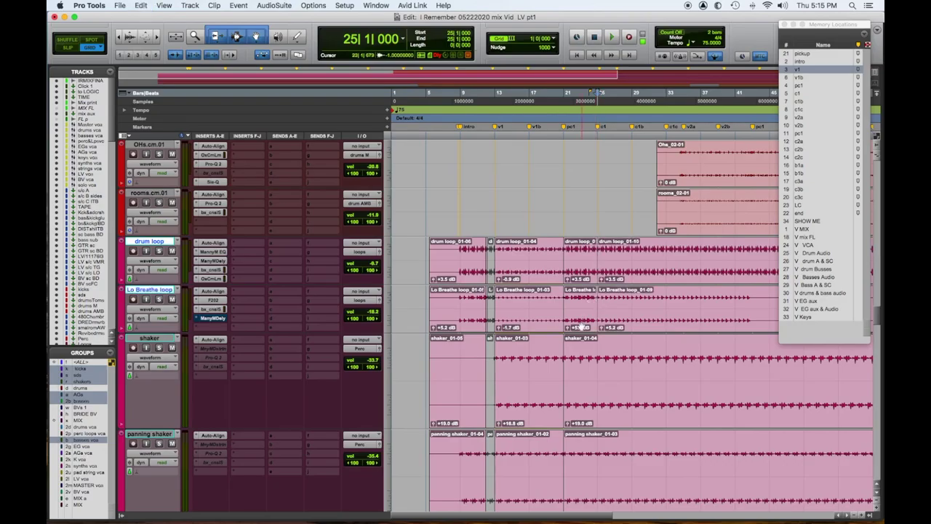
Step: Try pc1 clip gains of about +0.6 dB on the drum loop and +6.3 dB on the Lo Breathe loop
{"action": "left_click", "coordinate": [569, 279]}
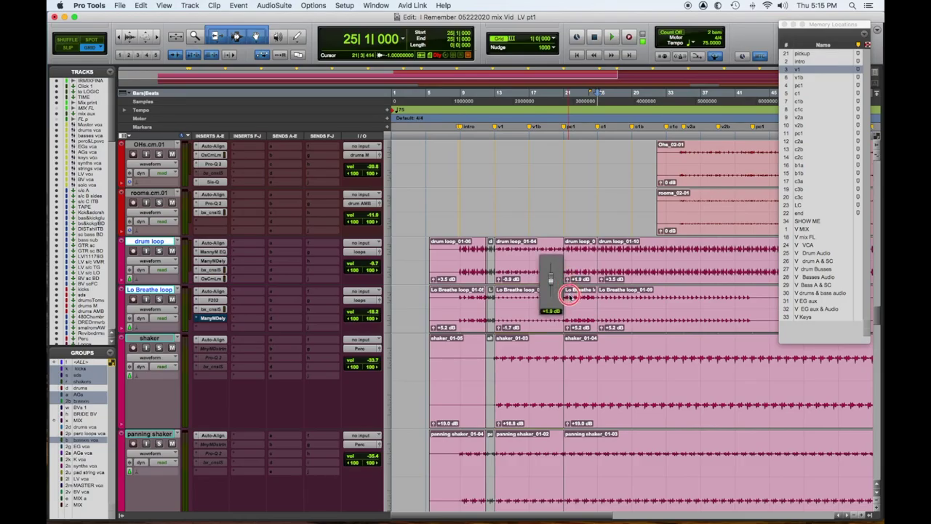
{"action": "left_click", "coordinate": [569, 306]}
{"action": "left_click", "coordinate": [569, 327]}
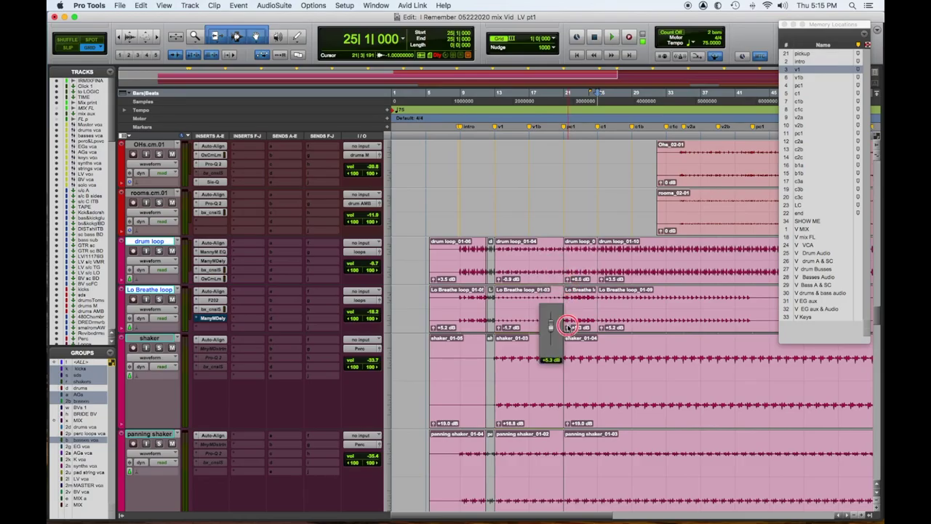
{"action": "left_click", "coordinate": [569, 319]}
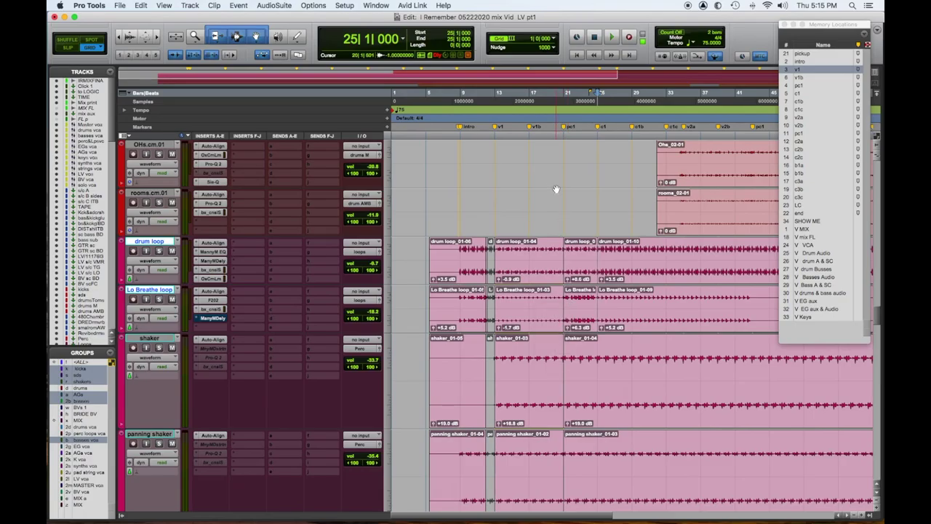
Step: Play from bar 20 and lower the pc1 clip gains to -0.1 dB on the drum loop and +4.3 dB on the Lo Breathe loop
{"action": "left_click", "coordinate": [553, 164]}
{"action": "key", "text": "space"}
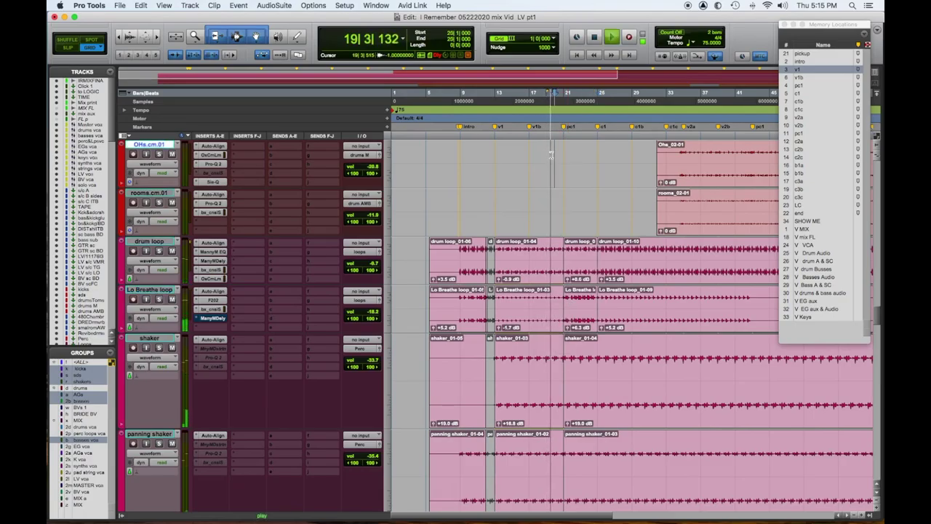
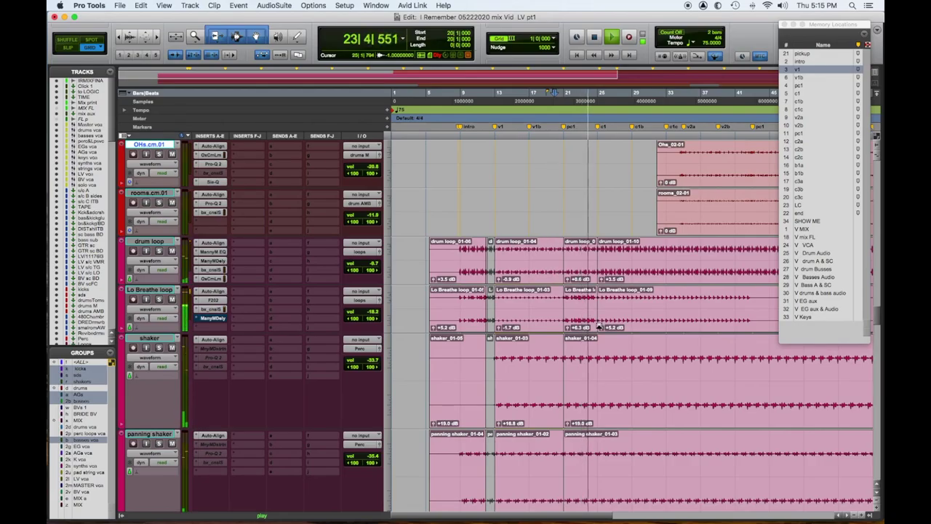
{"action": "left_click", "coordinate": [570, 328]}
{"action": "left_click_drag", "start_coordinate": [569, 328], "coordinate": [570, 346]}
{"action": "left_click_drag", "start_coordinate": [568, 281], "coordinate": [568, 288]}
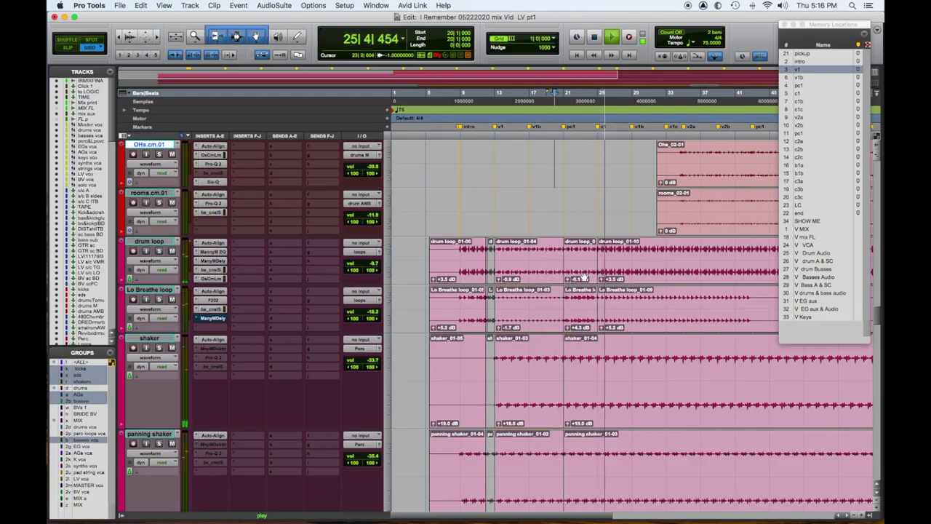
{"action": "key", "text": "space"}
Step: Separate and mute a segment of the Lo Breathe loop in bar 21 and another in bar 22
{"action": "left_click", "coordinate": [561, 199]}
{"action": "key", "text": "super+bracketright"}
{"action": "key", "text": "super+bracketright"}
{"action": "key", "text": "super+bracketright"}
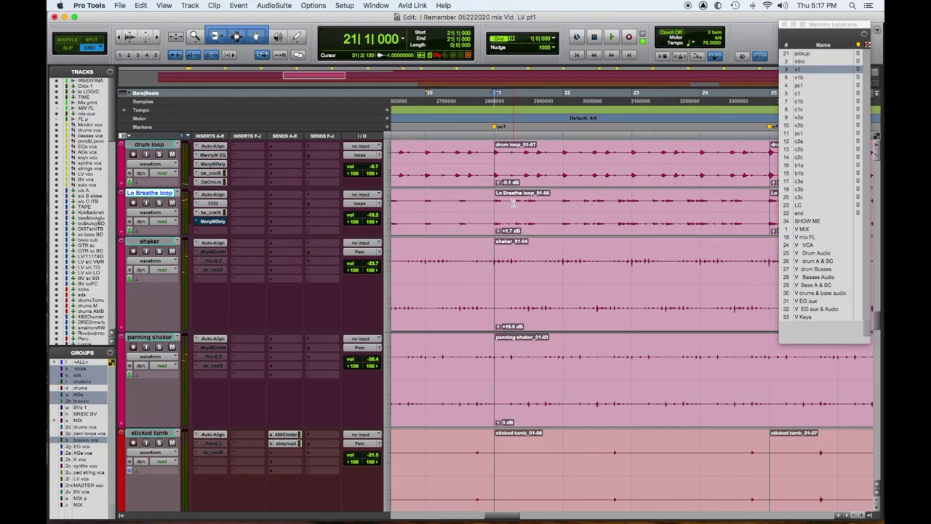
{"action": "left_click_drag", "start_coordinate": [513, 203], "coordinate": [552, 206]}
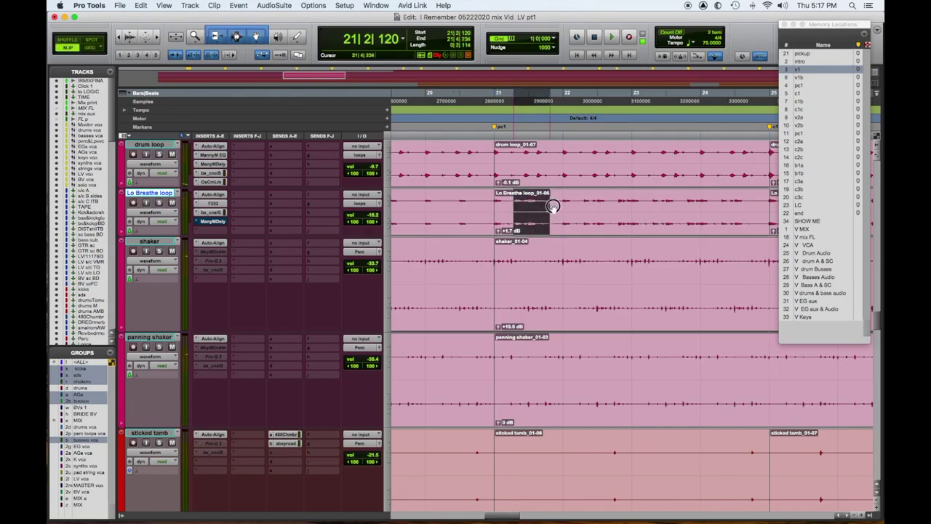
{"action": "key", "text": "super+e"}
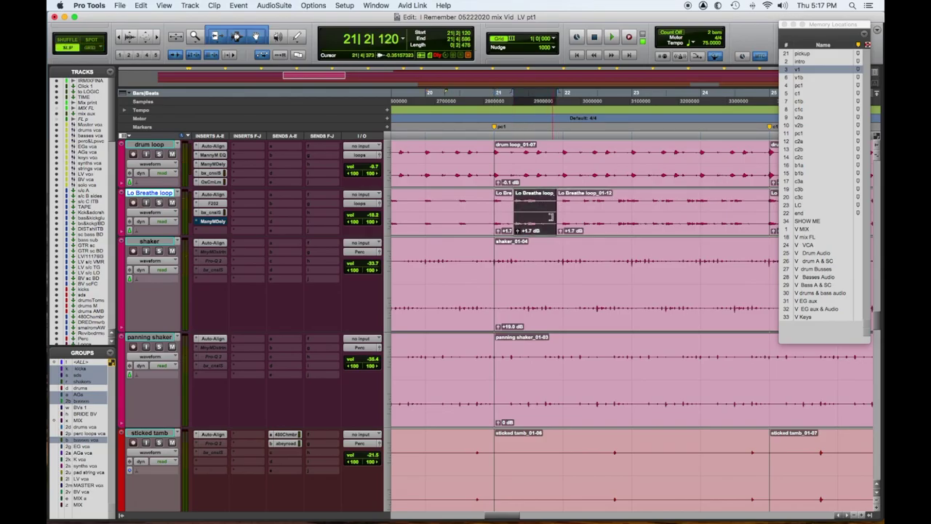
{"action": "left_click_drag", "start_coordinate": [581, 203], "coordinate": [612, 206]}
{"action": "key", "text": "super+e"}
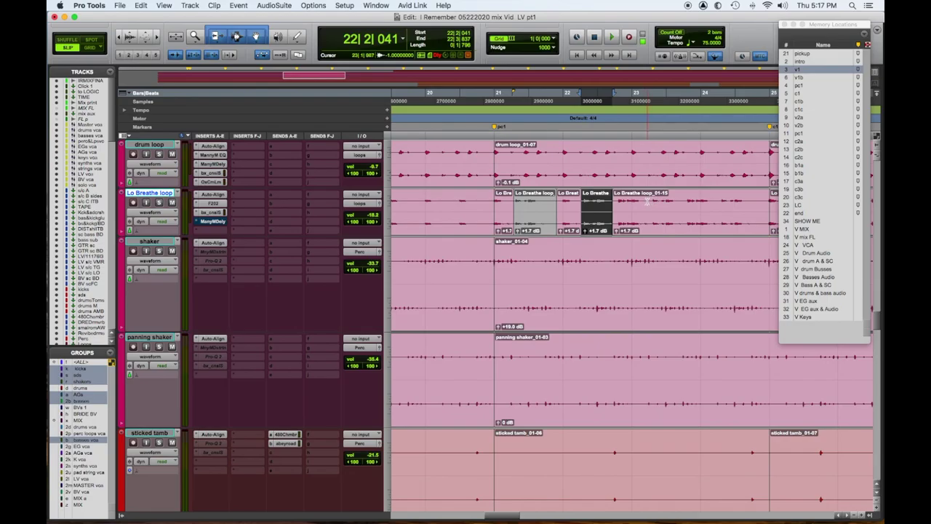
{"action": "left_click_drag", "start_coordinate": [646, 200], "coordinate": [660, 206]}
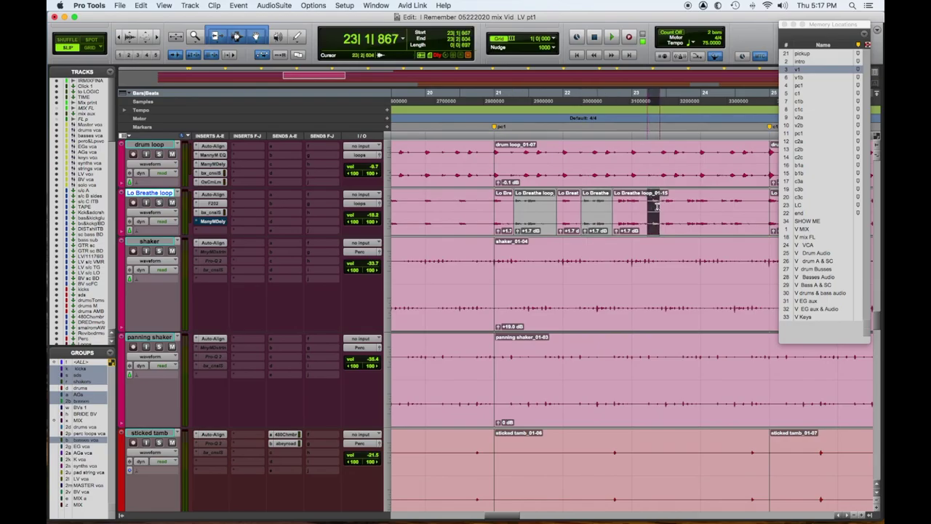
Step: Play into pc1, select the Lo Breathe loop clips of bars 21 to 24 and set the drum loop's pc1 clip gain to +0.4 dB
{"action": "left_click", "coordinate": [483, 200]}
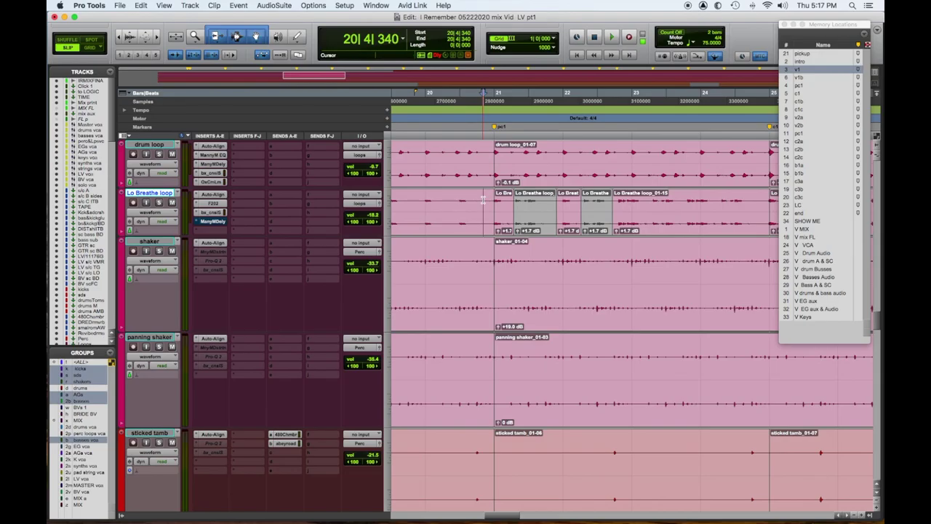
{"action": "key", "text": "space"}
{"action": "left_click", "coordinate": [503, 220]}
{"action": "left_click", "coordinate": [698, 222], "text": "shift"}
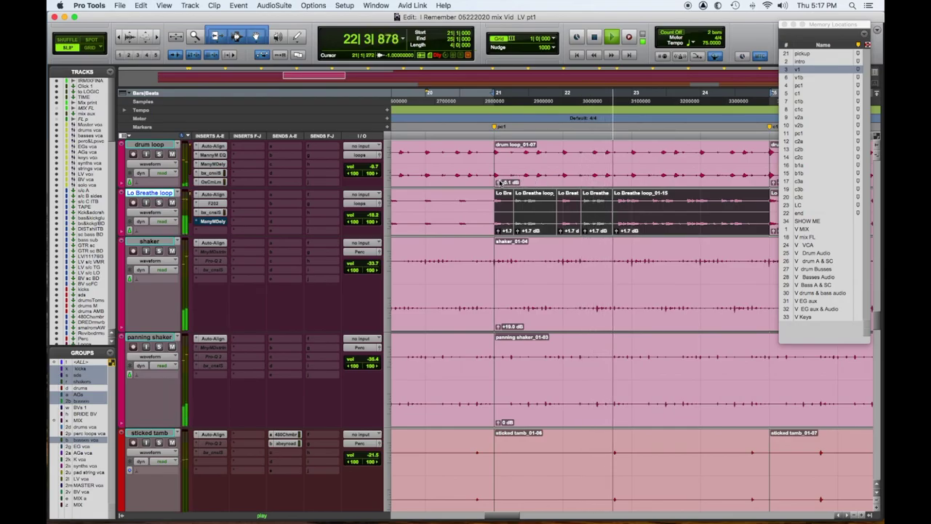
{"action": "left_click_drag", "start_coordinate": [500, 180], "coordinate": [500, 178]}
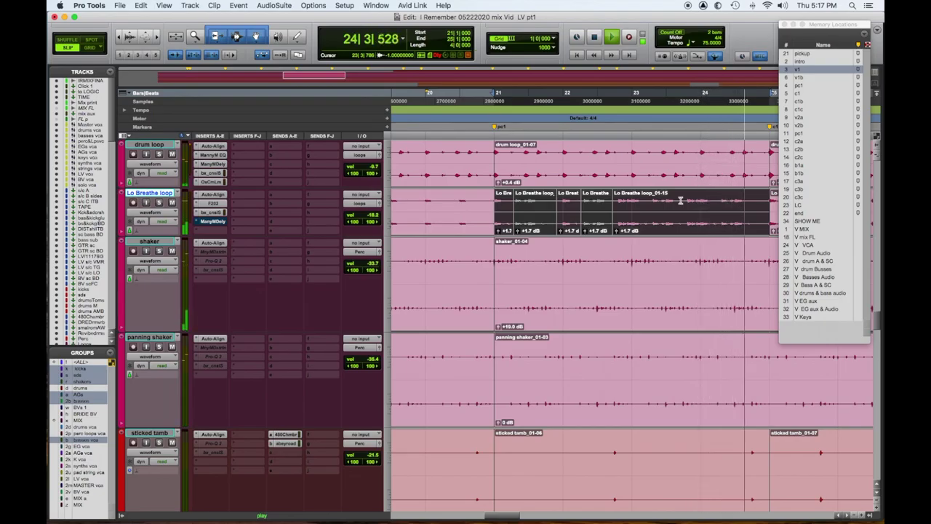
{"action": "key", "text": "space"}
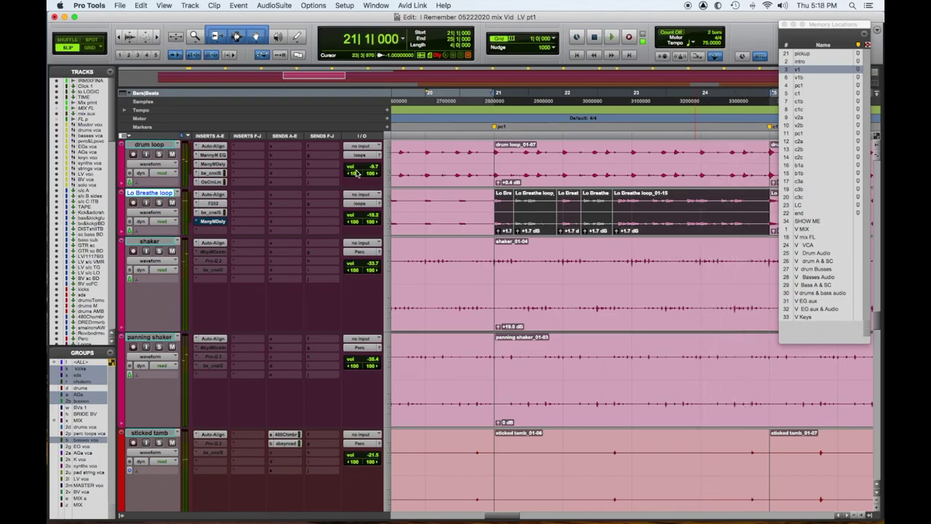
Step: Duplicate the Lo Breathe loop track's playlist as LoBreathelp.01 and select the clip before bar 21
{"action": "left_click", "coordinate": [177, 195]}
{"action": "left_click", "coordinate": [314, 190]}
{"action": "key", "text": "Return"}
{"action": "double_click", "coordinate": [491, 203]}
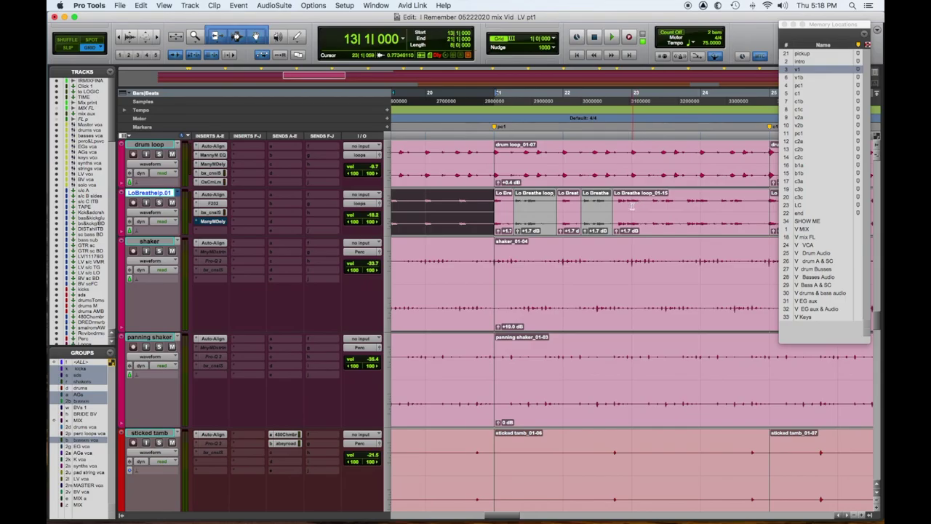
Step: Repeat the Lo Breathe loop clips of bars 21–22 over bars 23–24 and mute the short clip at the end of bar 22
{"action": "left_click_drag", "start_coordinate": [502, 206], "coordinate": [607, 205]}
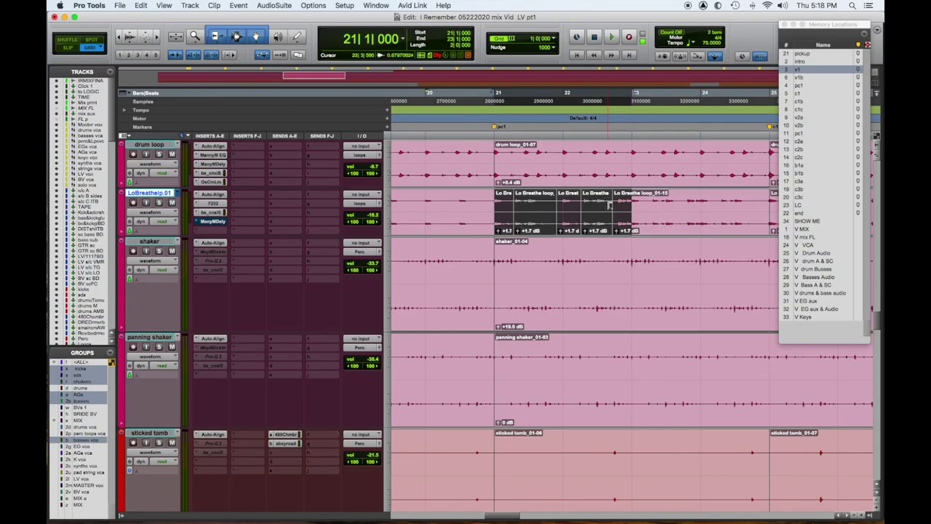
{"action": "key", "text": "alt+r"}
{"action": "key", "text": "Return"}
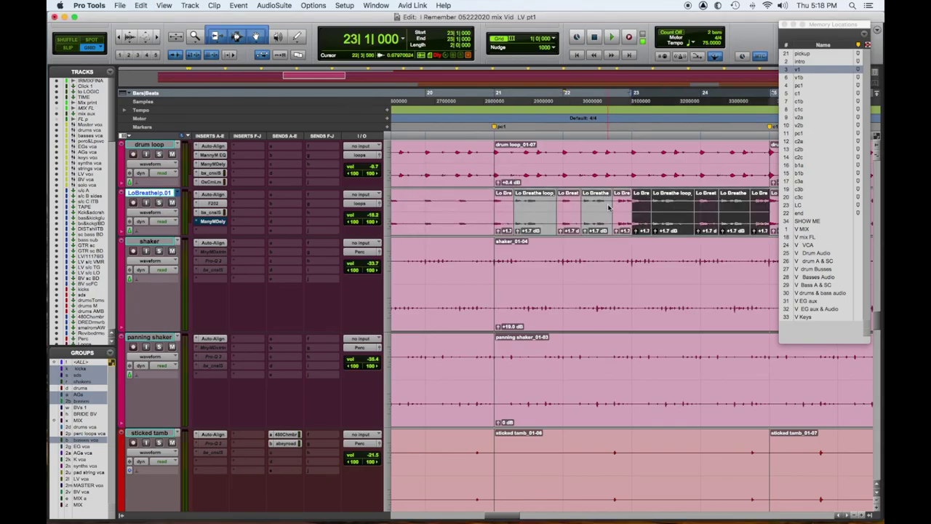
{"action": "left_click", "coordinate": [627, 227]}
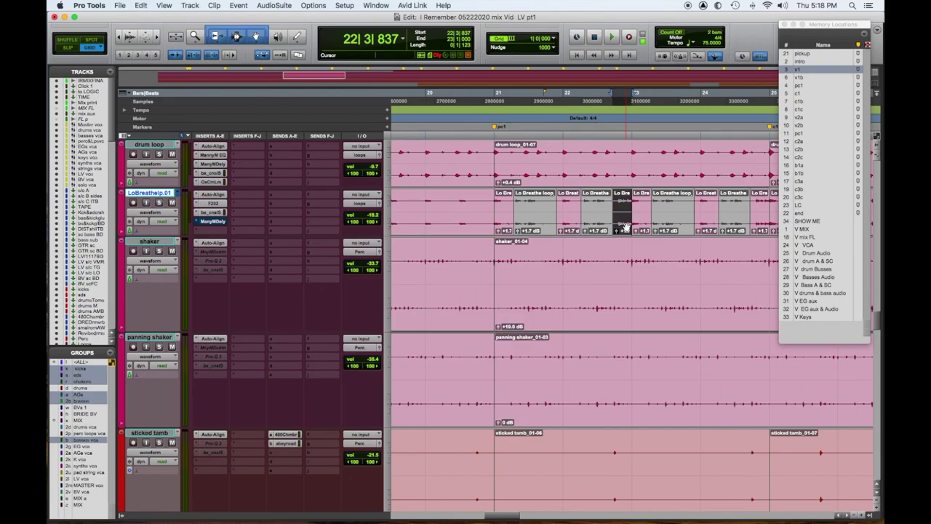
Step: Play from just before bar 21, set the drum loop's pc1 clip gain to +0.8 dB and solo both loop tracks
{"action": "left_click", "coordinate": [483, 154]}
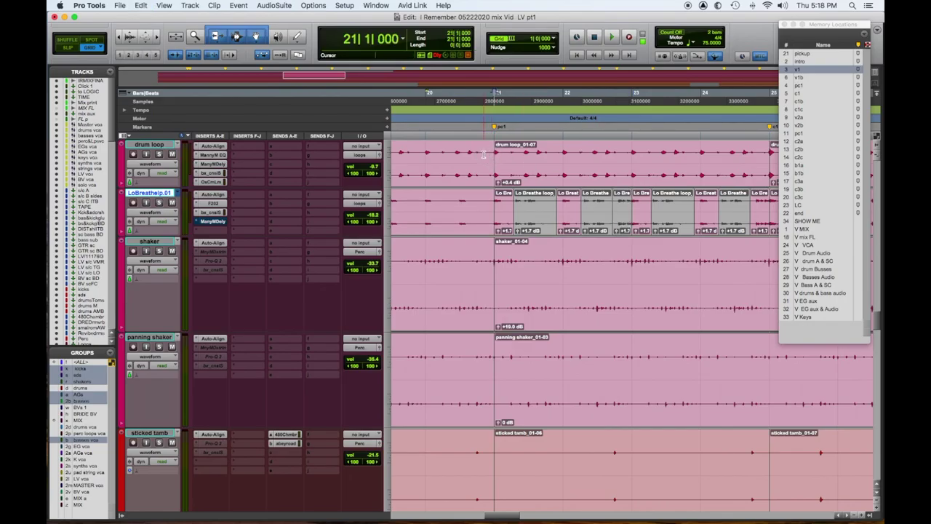
{"action": "key", "text": "space"}
{"action": "left_click_drag", "start_coordinate": [498, 185], "coordinate": [497, 183]}
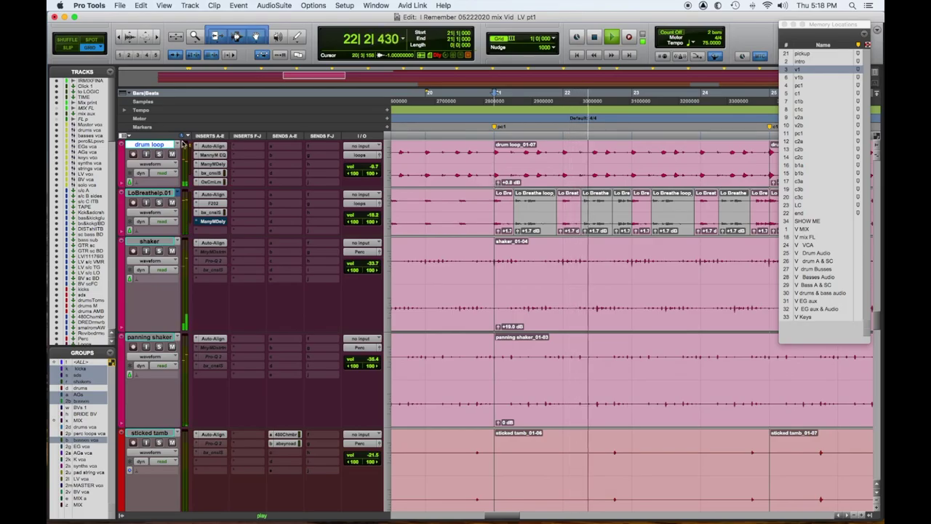
{"action": "left_click", "coordinate": [158, 153]}
{"action": "left_click", "coordinate": [157, 202]}
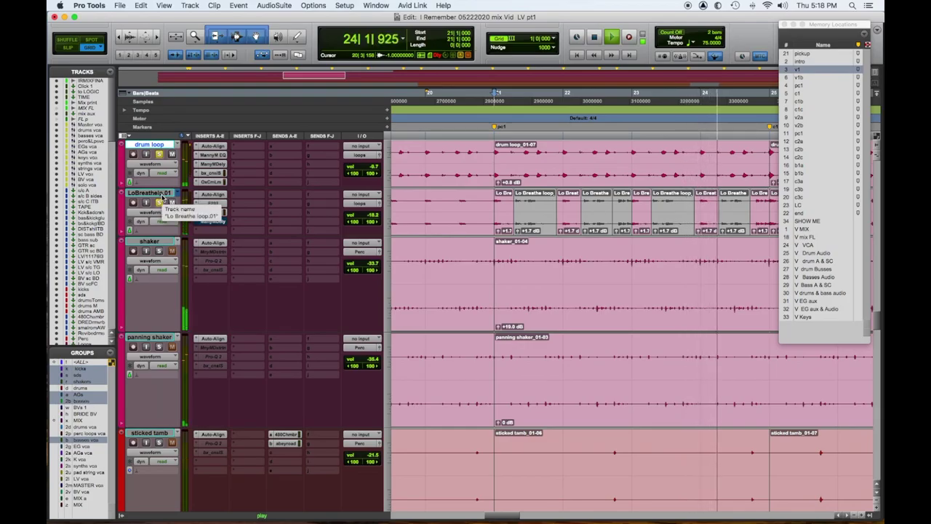
Step: Show the delay's Master Bypass automation on the Lo Breathe loop track and activate the delay for bars 21 to 24
{"action": "left_click", "coordinate": [761, 229]}
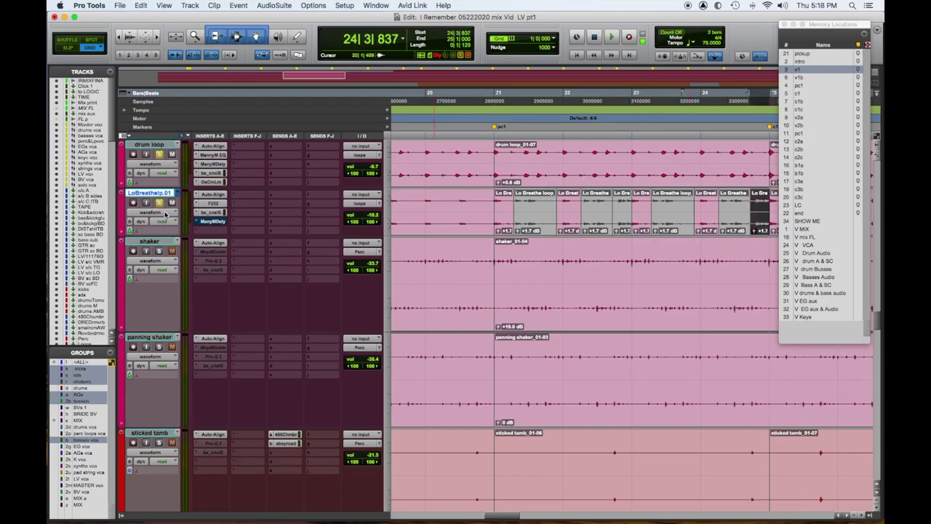
{"action": "left_click", "coordinate": [166, 214]}
{"action": "key", "text": "Escape"}
{"action": "left_click_drag", "start_coordinate": [493, 210], "coordinate": [741, 249]}
{"action": "left_click", "coordinate": [176, 212]}
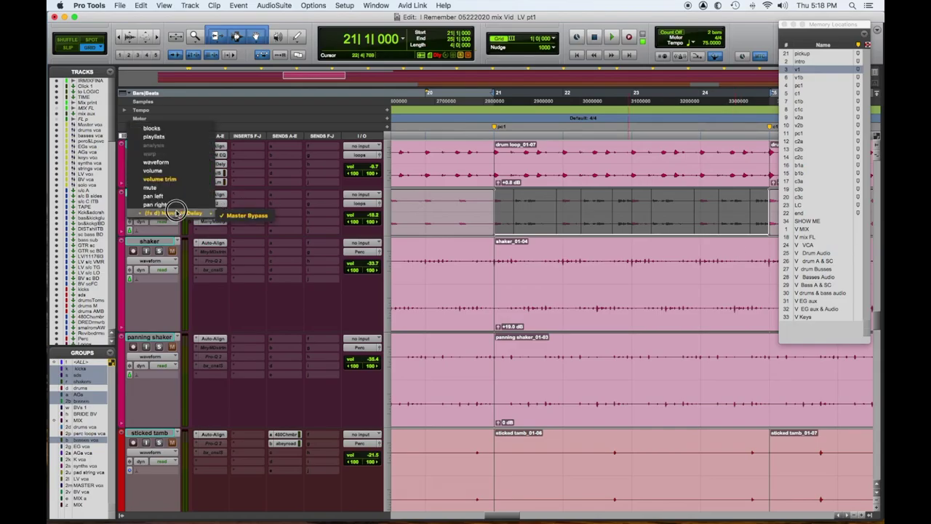
{"action": "left_click", "coordinate": [233, 216]}
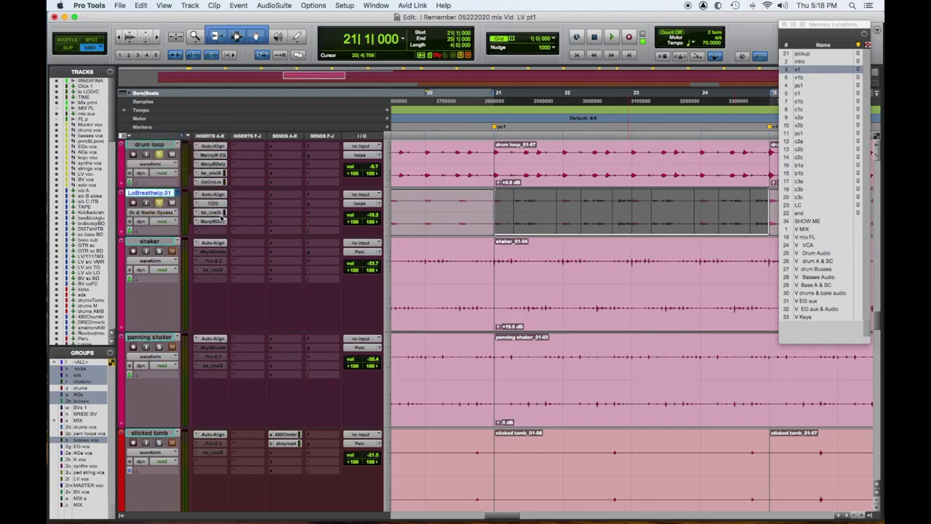
Step: Play the pc1 section and toggle the Lo Breathe loop's solo to judge the delay
{"action": "key", "text": "space"}
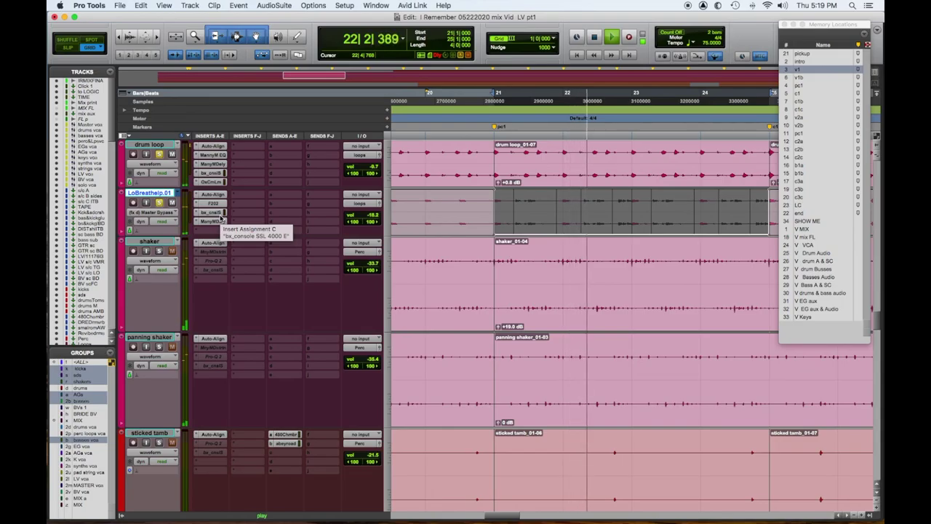
{"action": "left_click", "coordinate": [159, 202]}
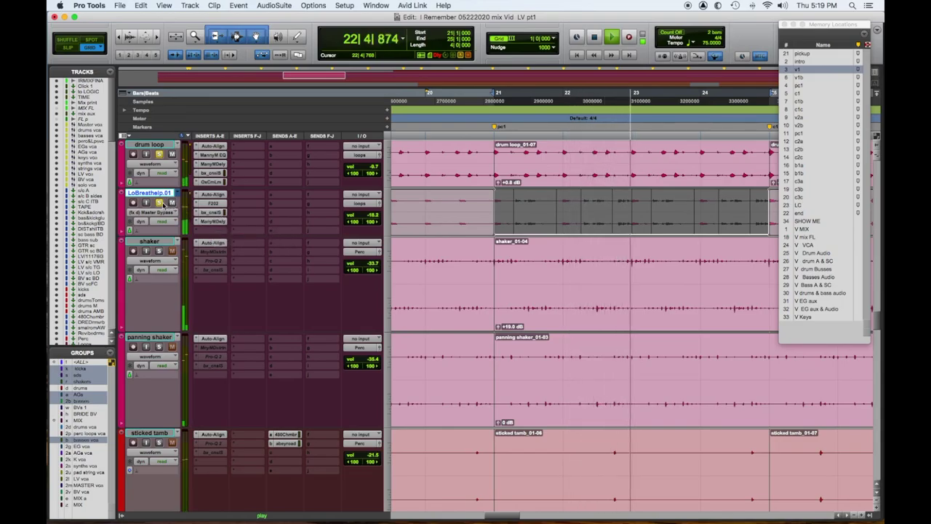
{"action": "left_click", "coordinate": [159, 203]}
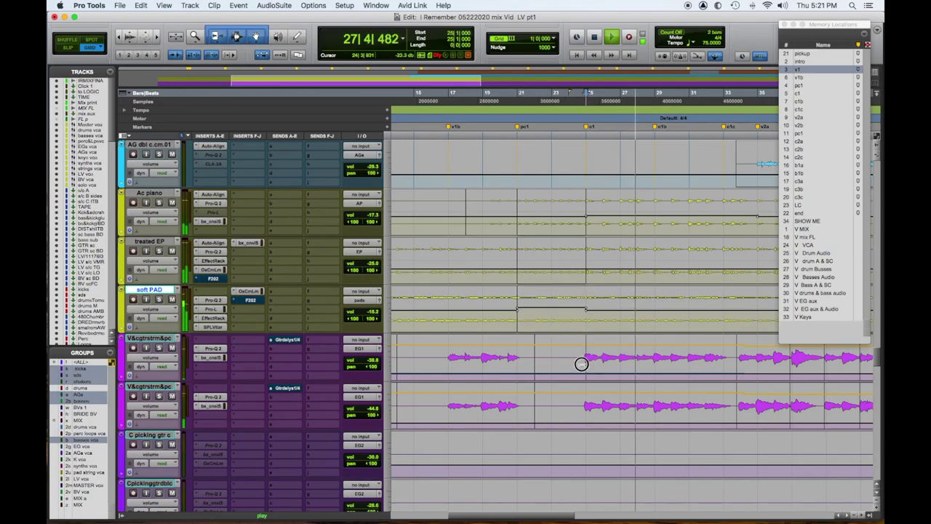
Step: Raise the volume automation of the two V&cgtrstrm guitar tracks from bar 24 to bar 34
{"action": "left_click_drag", "start_coordinate": [586, 360], "coordinate": [734, 404]}
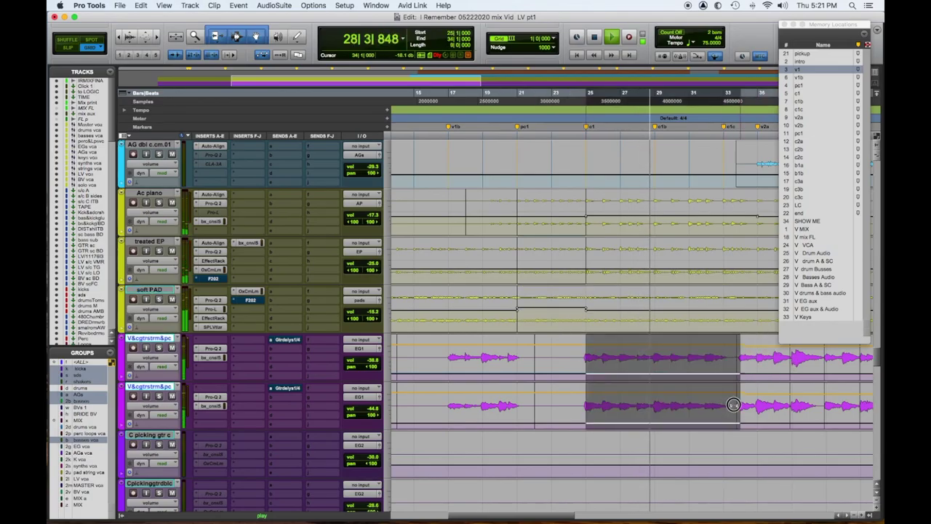
{"action": "left_click", "coordinate": [569, 362], "text": "shift"}
{"action": "left_click_drag", "start_coordinate": [659, 344], "coordinate": [662, 324]}
{"action": "left_click_drag", "start_coordinate": [665, 393], "coordinate": [670, 357]}
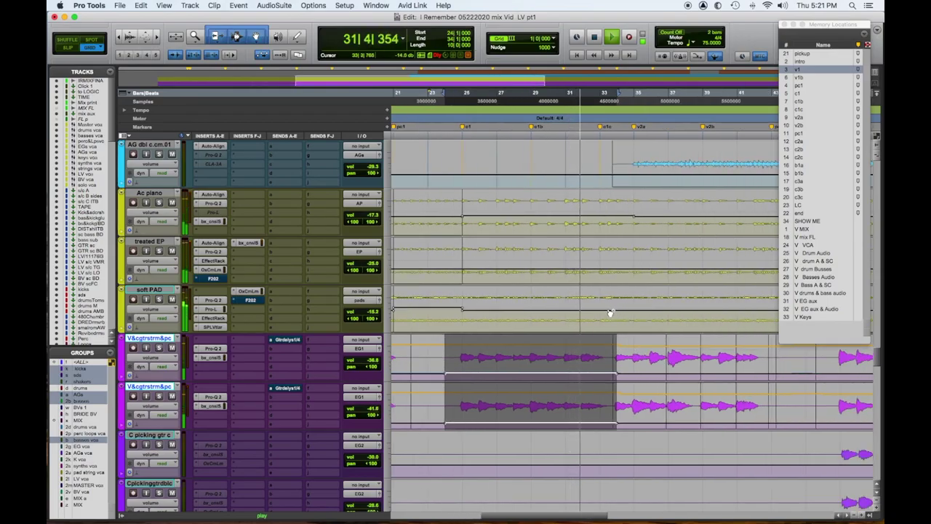
Step: Raise the soft PAD's volume slightly from bar 25 to about bar 33 and trim the Ac piano's chorus volume to -17.8 dB
{"action": "left_click_drag", "start_coordinate": [589, 298], "coordinate": [586, 285]}
{"action": "left_click_drag", "start_coordinate": [607, 199], "coordinate": [604, 200]}
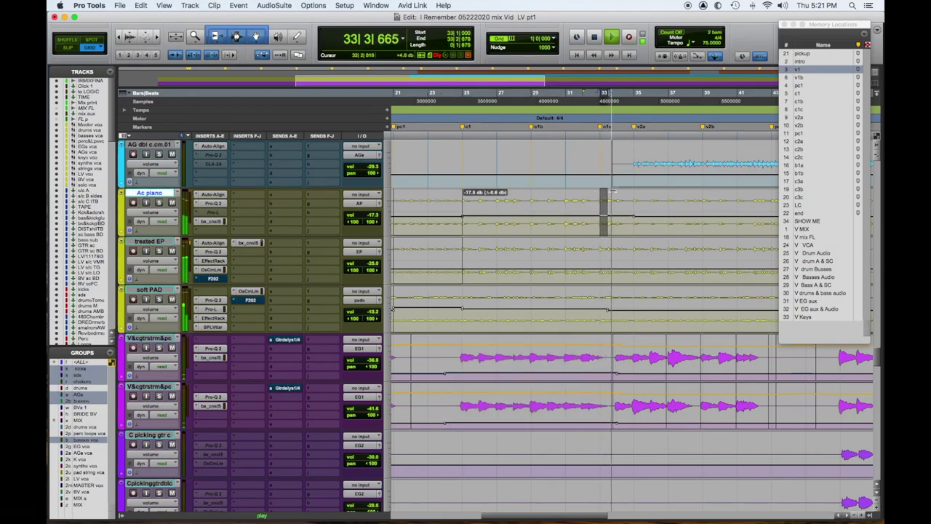
Step: Raise the volume automation of the AG c.cm.01 and AG dbl c.cm.01 tracks from bar 34 to bar 43
{"action": "left_click", "coordinate": [617, 172]}
{"action": "left_click_drag", "start_coordinate": [740, 174], "coordinate": [694, 222]}
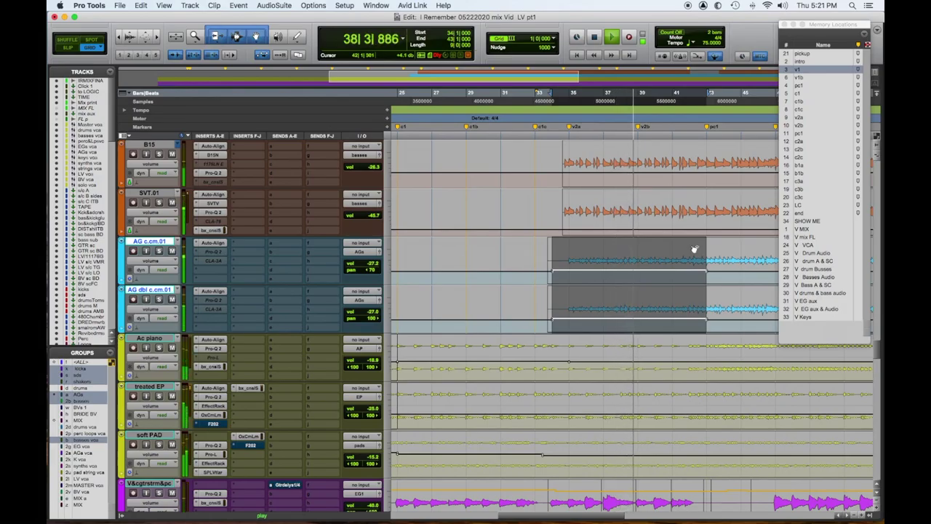
Step: Raise the Ac piano and treated EP volume automation from verse 2 into the second pc1, and stop playback
{"action": "key", "text": "super+bracketleft"}
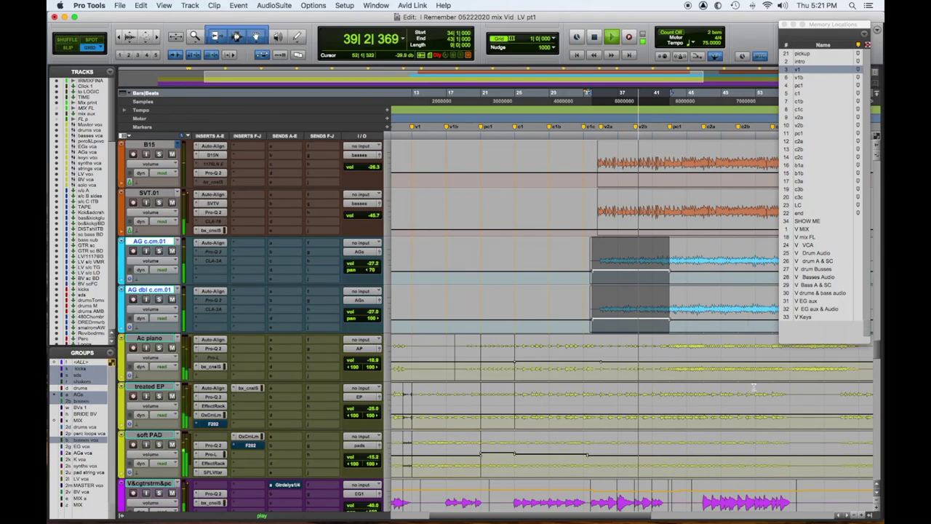
{"action": "scroll", "coordinate": [746, 325], "scroll_direction": "down", "scroll_amount": 3}
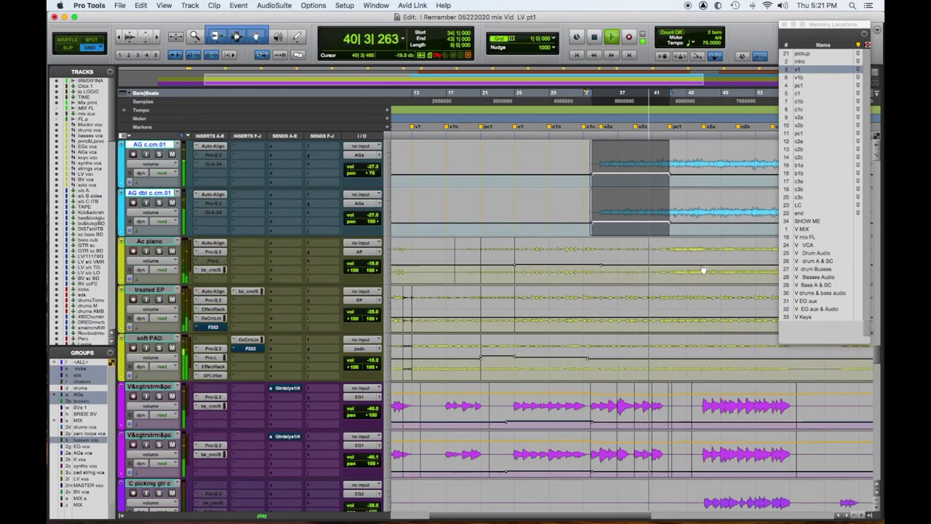
{"action": "mouse_move", "coordinate": [686, 244]}
{"action": "left_mouse_down"}
{"action": "mouse_move", "coordinate": [686, 227]}
{"action": "mouse_move", "coordinate": [688, 240]}
{"action": "left_mouse_up"}
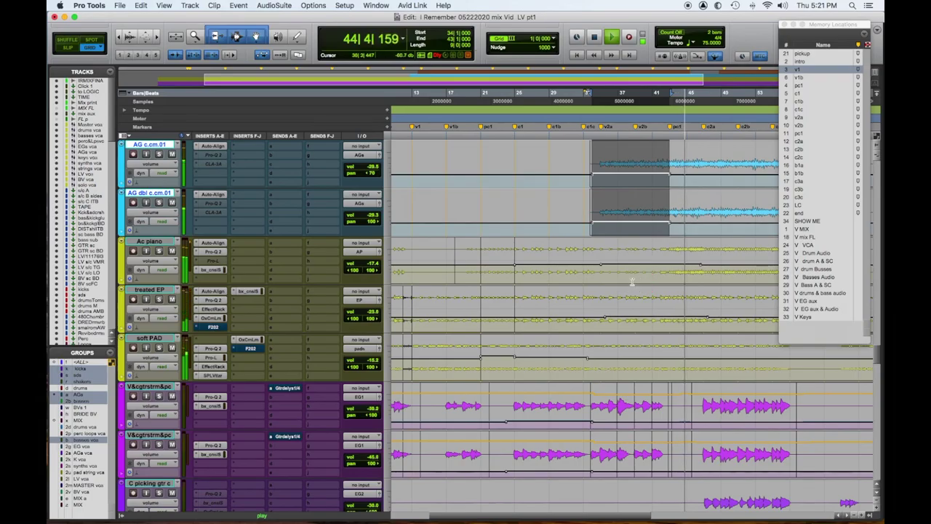
{"action": "key", "text": "space"}
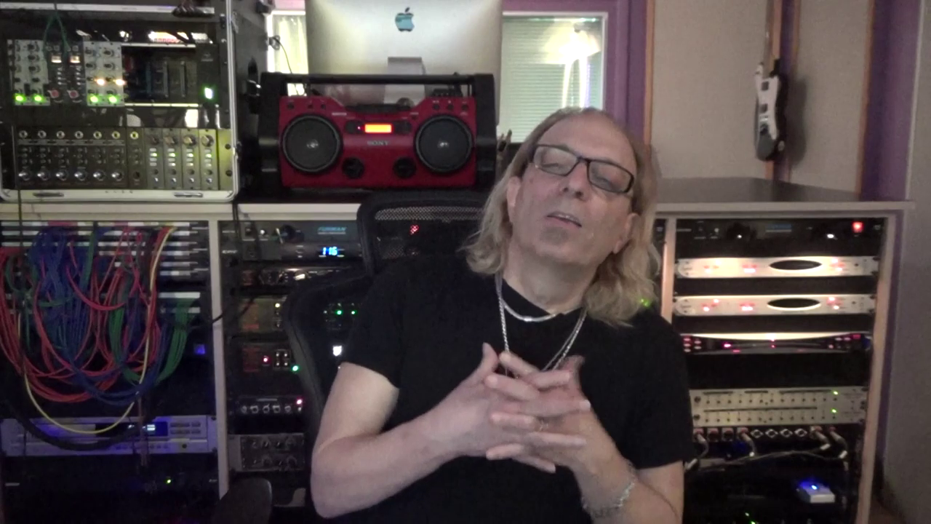